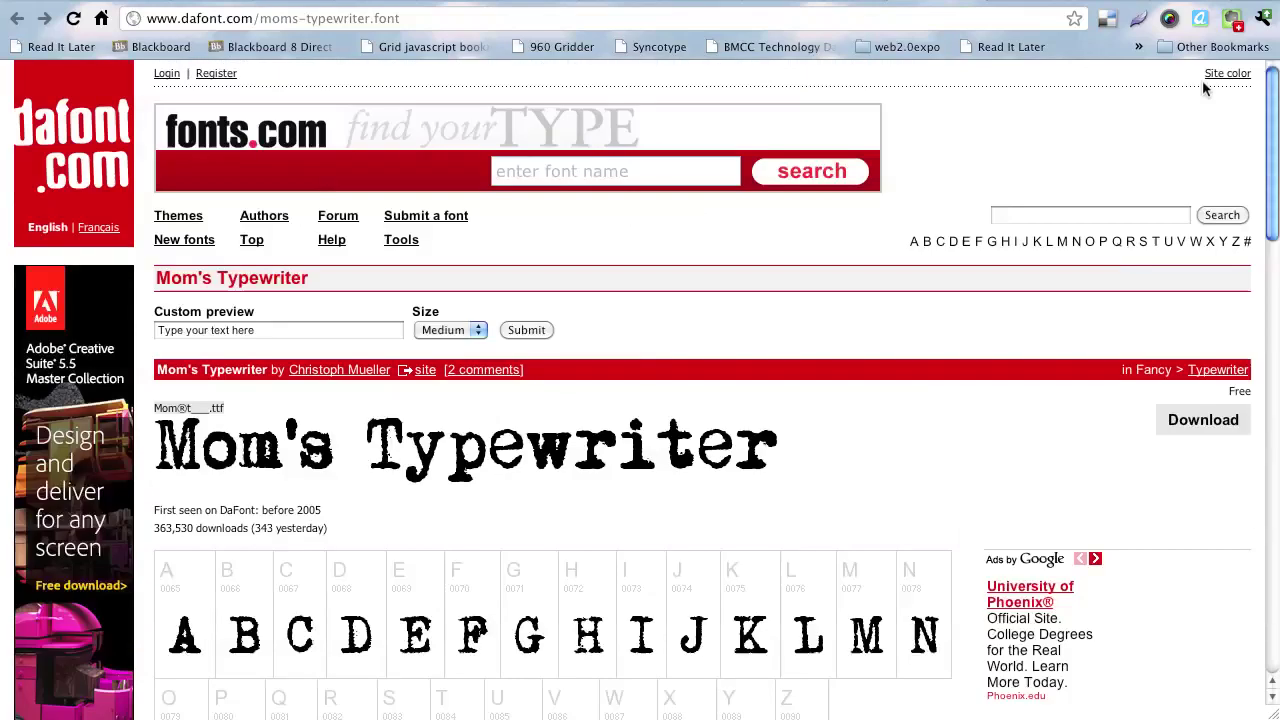
Scroll up and down the Mom's Typewriter font page to review its A–Z character preview.
scroll(1205, 88, "down", 3)
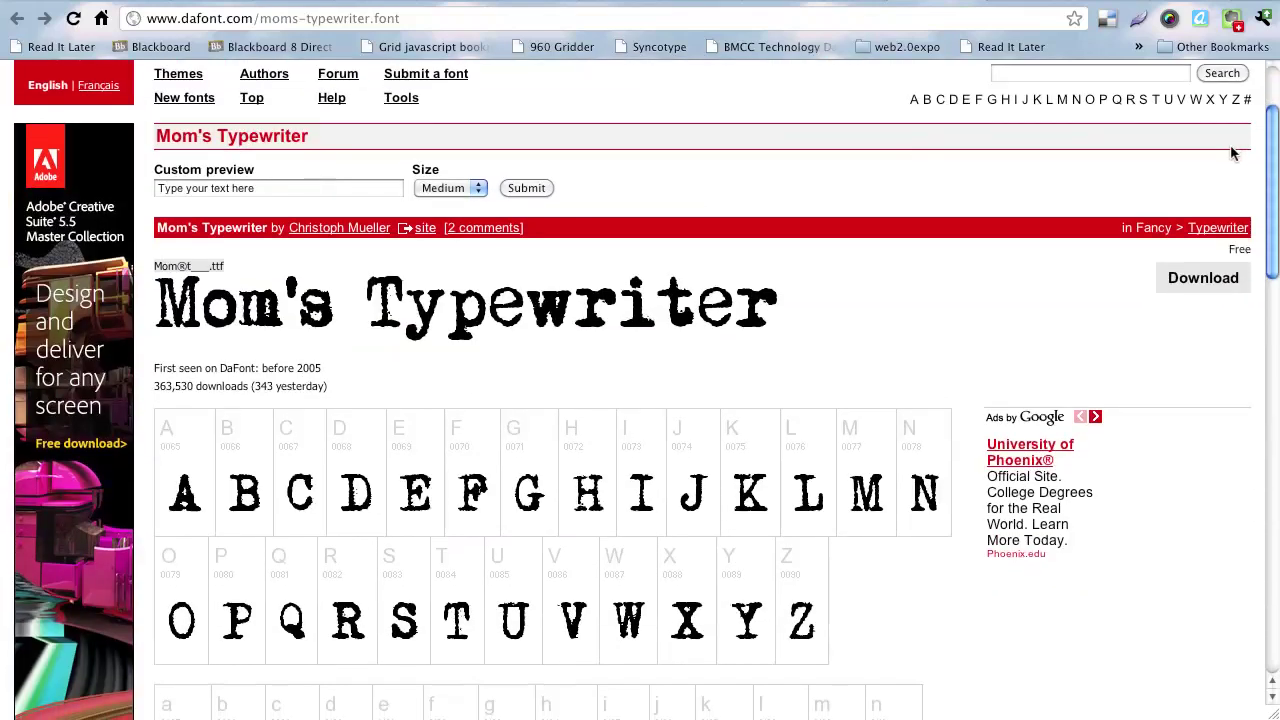
scroll(1232, 152, "down", 1)
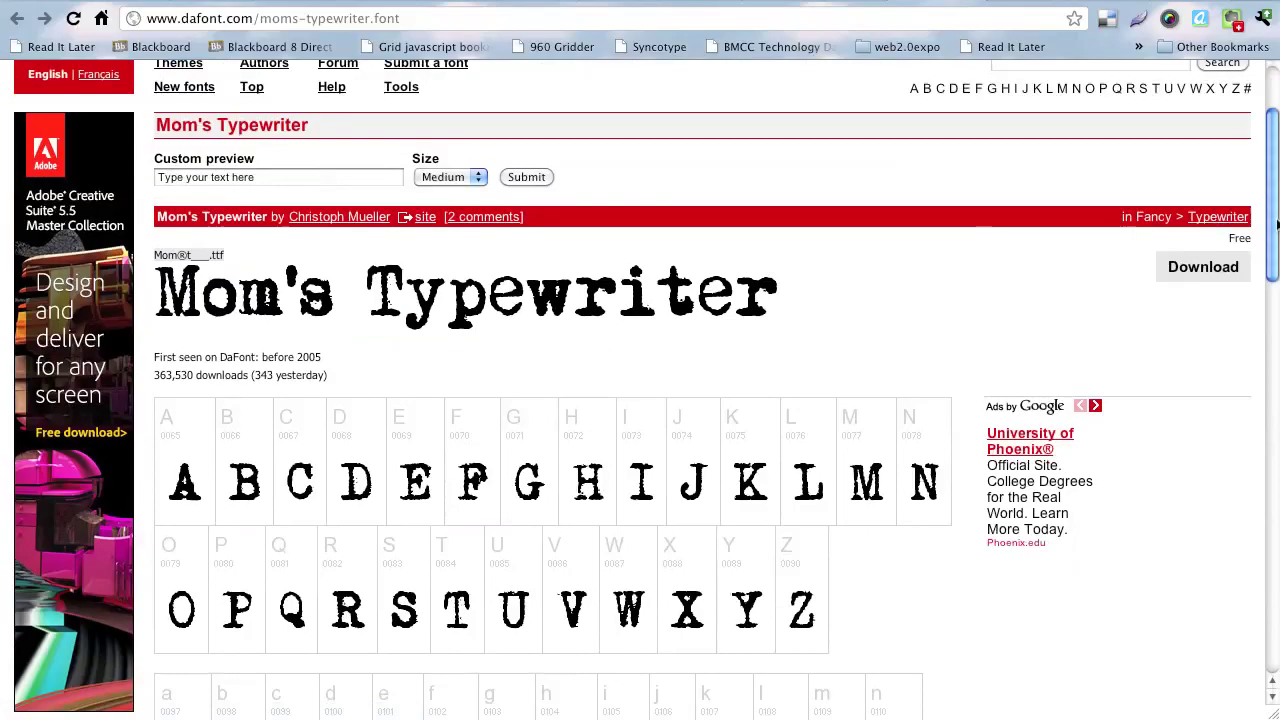
scroll(1276, 225, "down", 15)
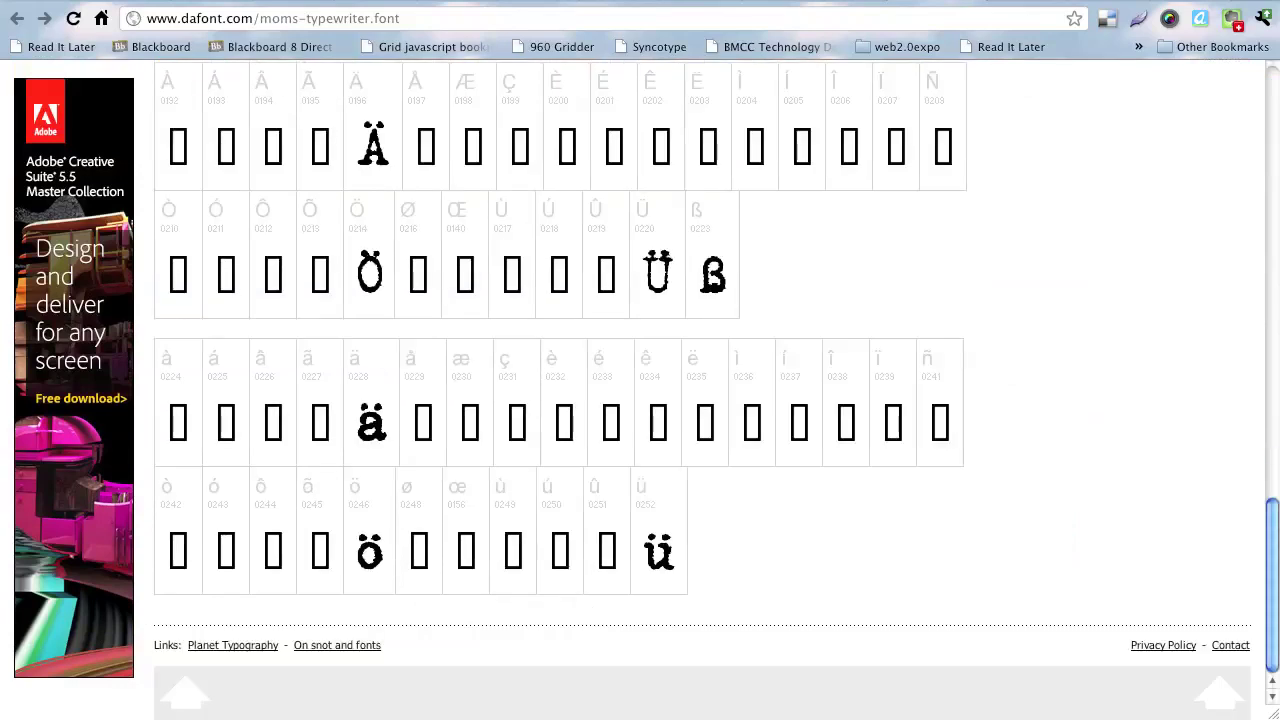
scroll(1276, 207, "up", 15)
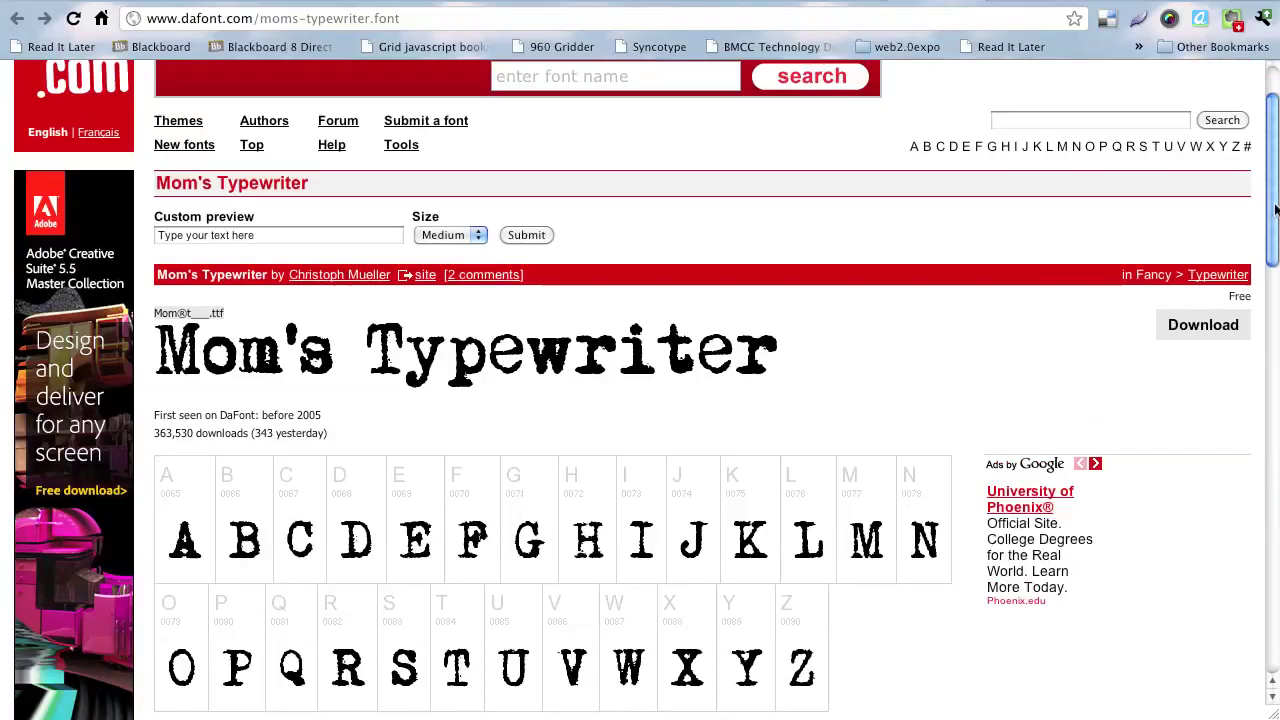
scroll(1276, 207, "down", 1)
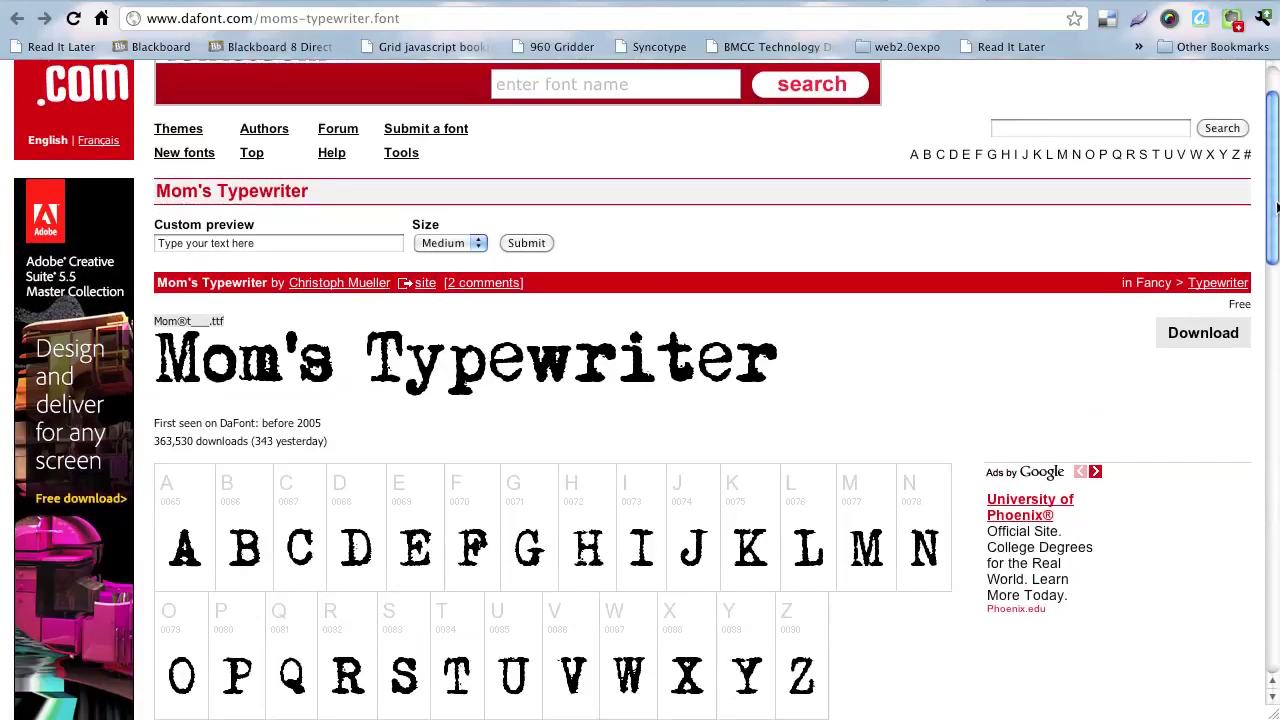
scroll(1276, 218, "up", 2)
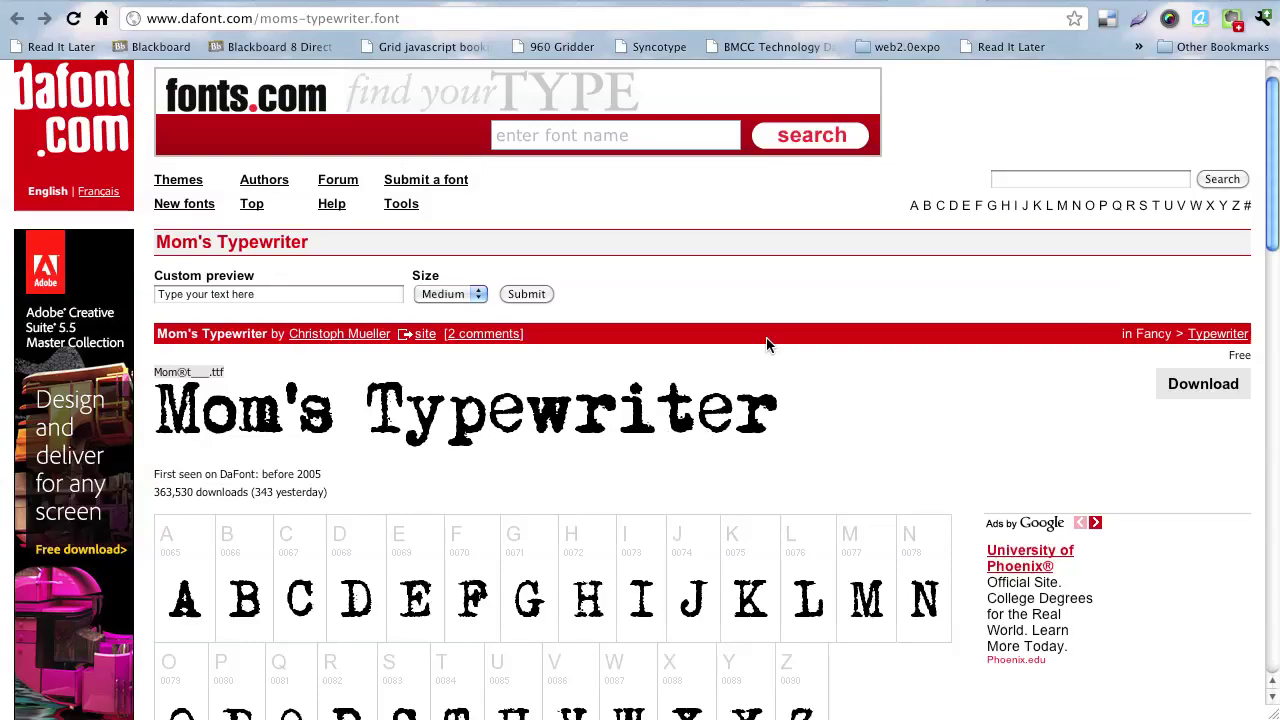
Download moms_typewriter.zip into a newly created 'fonts' folder under web fonts examples.
left_click(1216, 392)
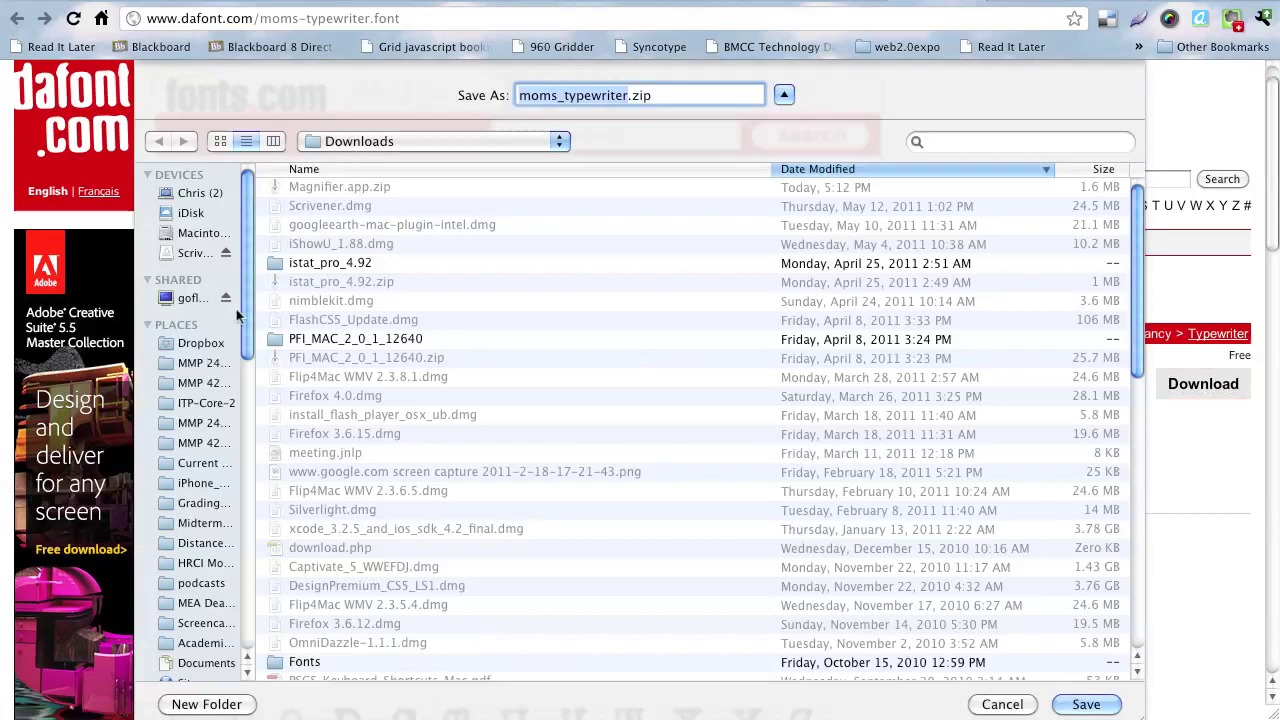
left_click(545, 143)
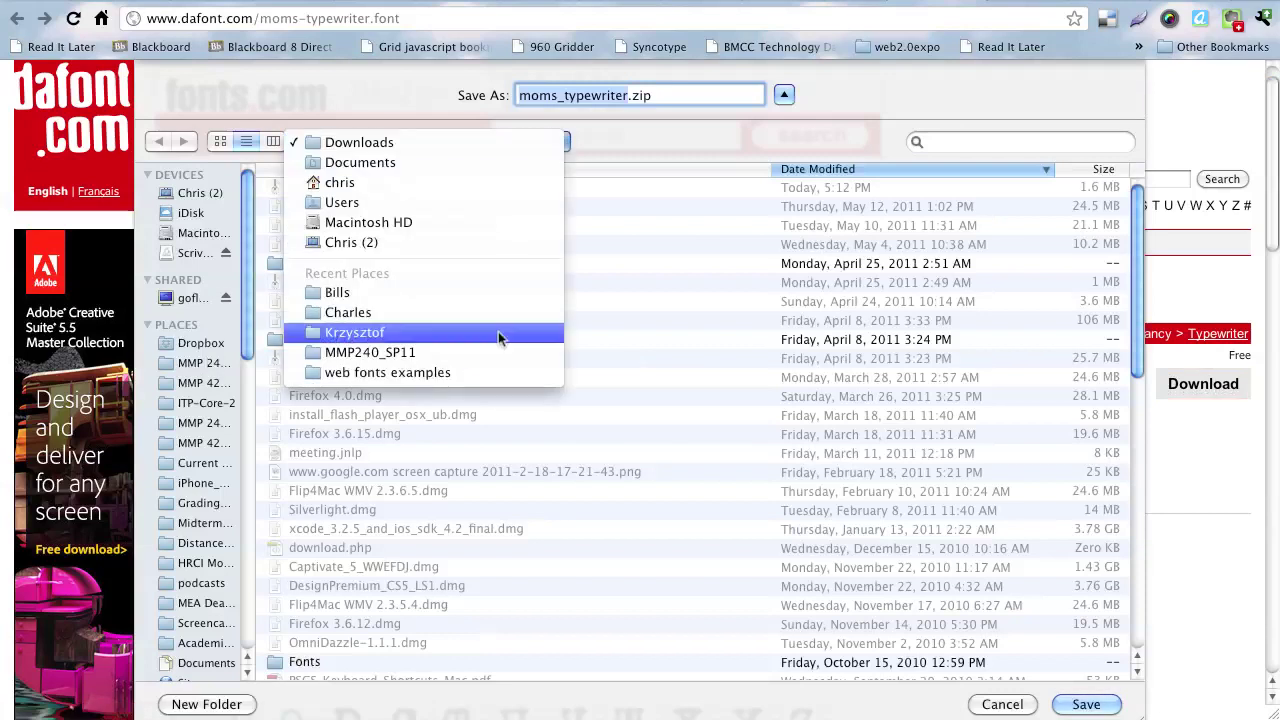
left_click(486, 376)
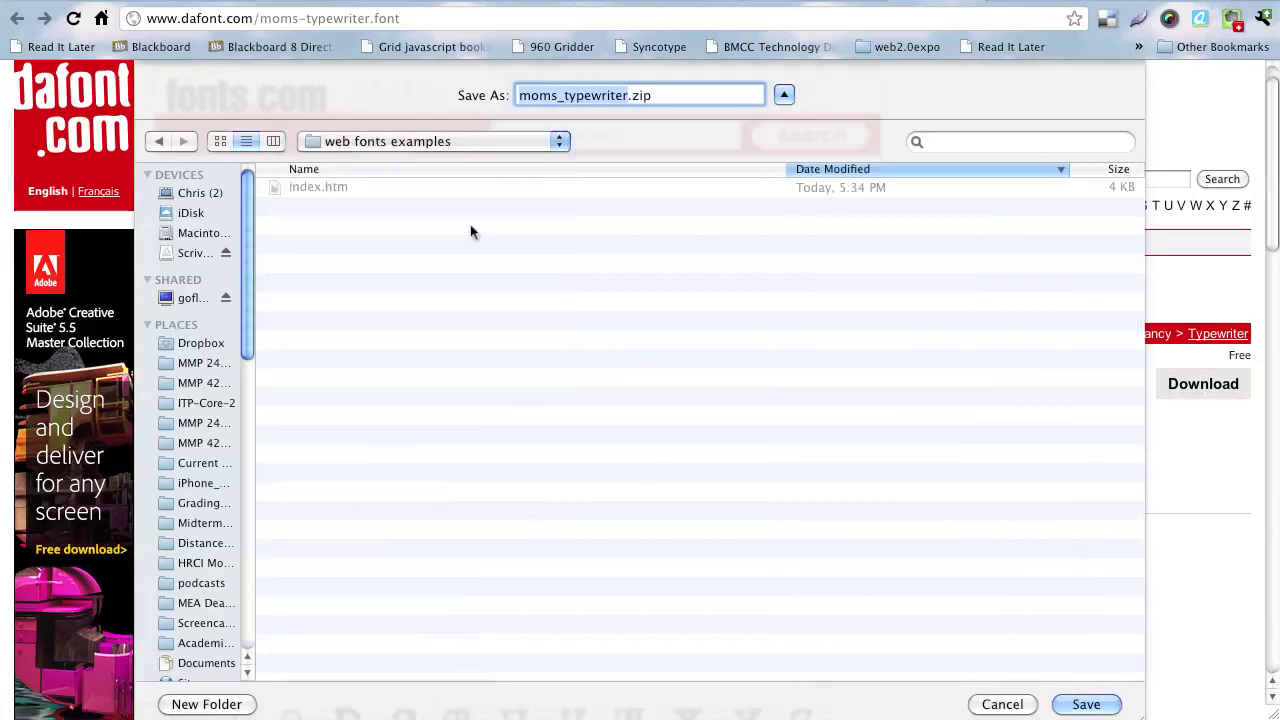
left_click(238, 708)
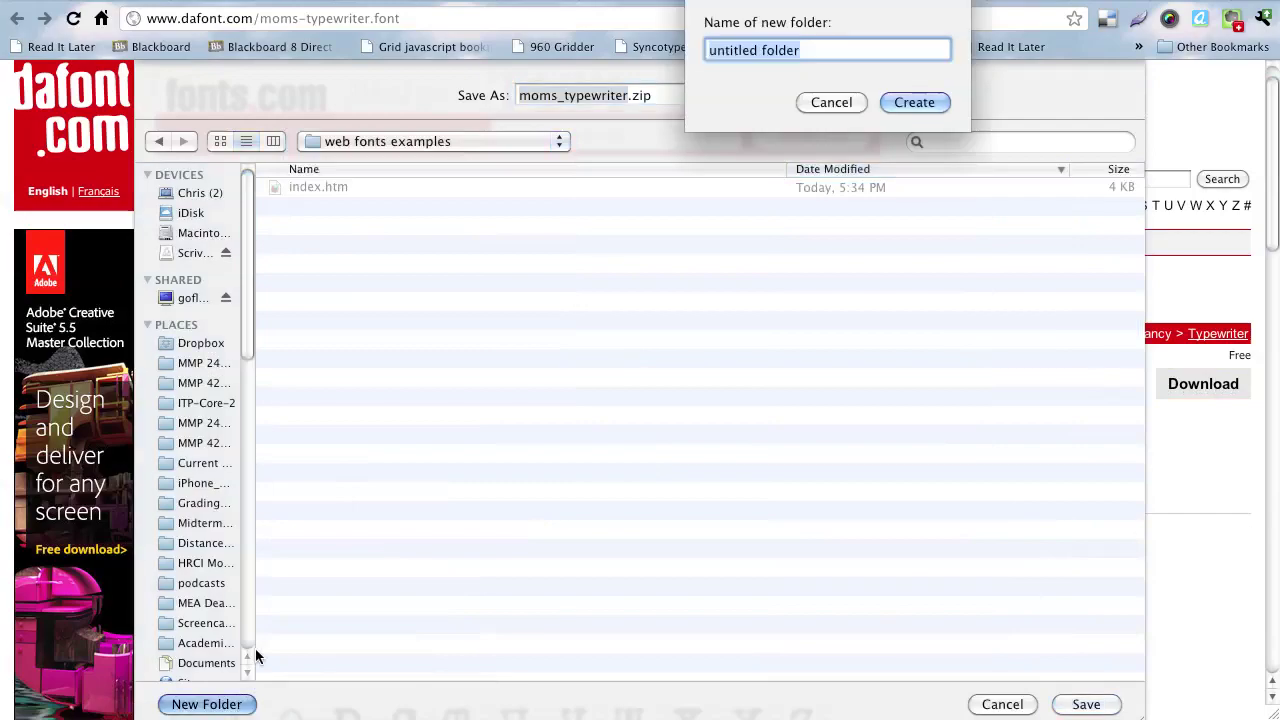
type("fonts")
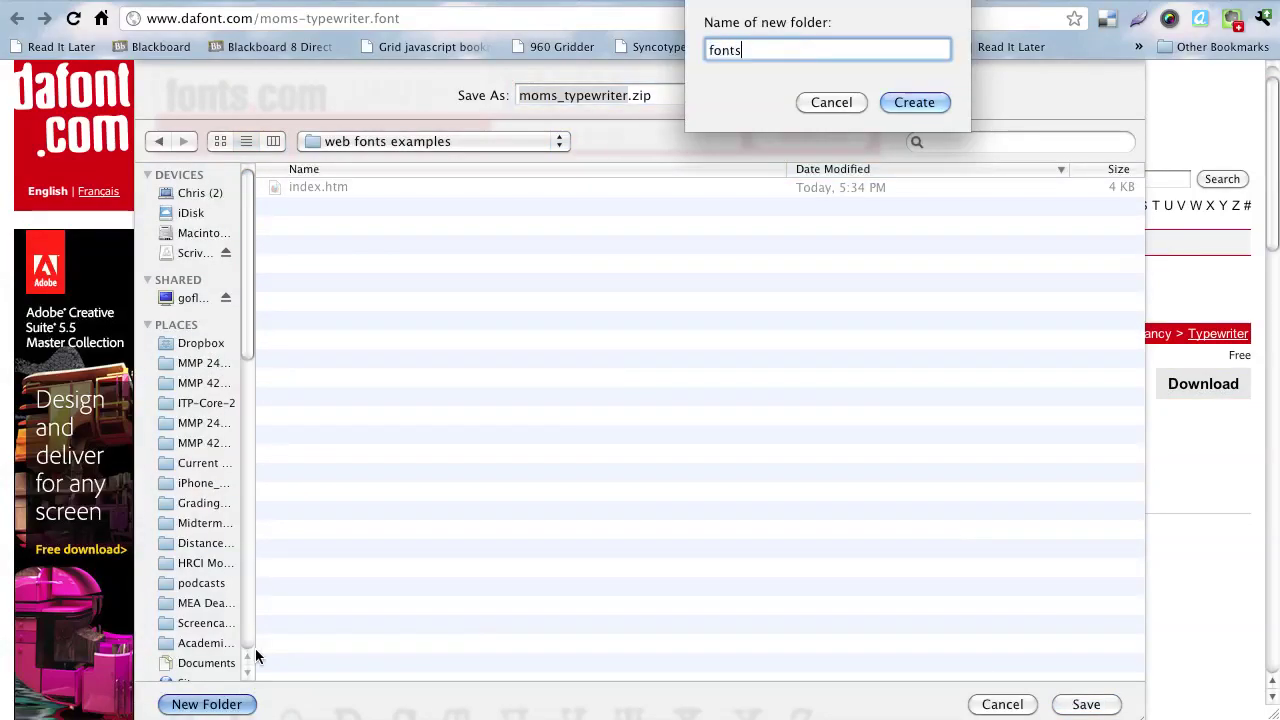
key("Return")
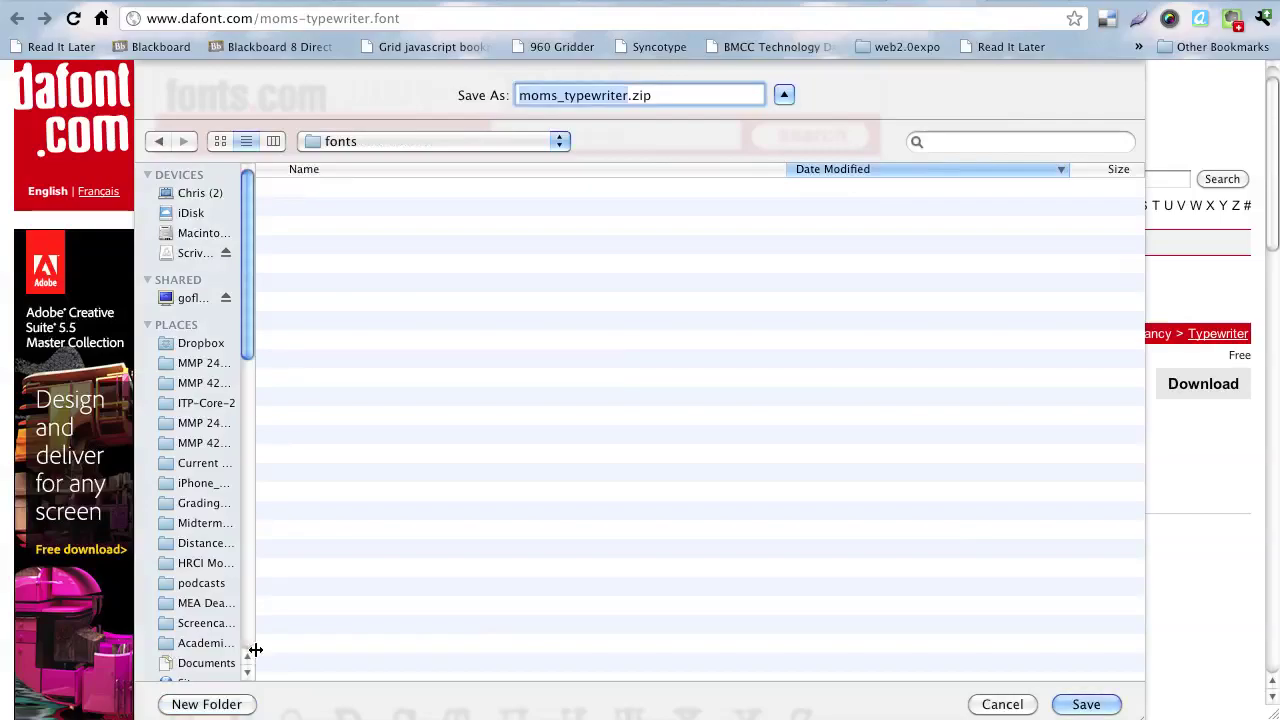
left_click(1082, 702)
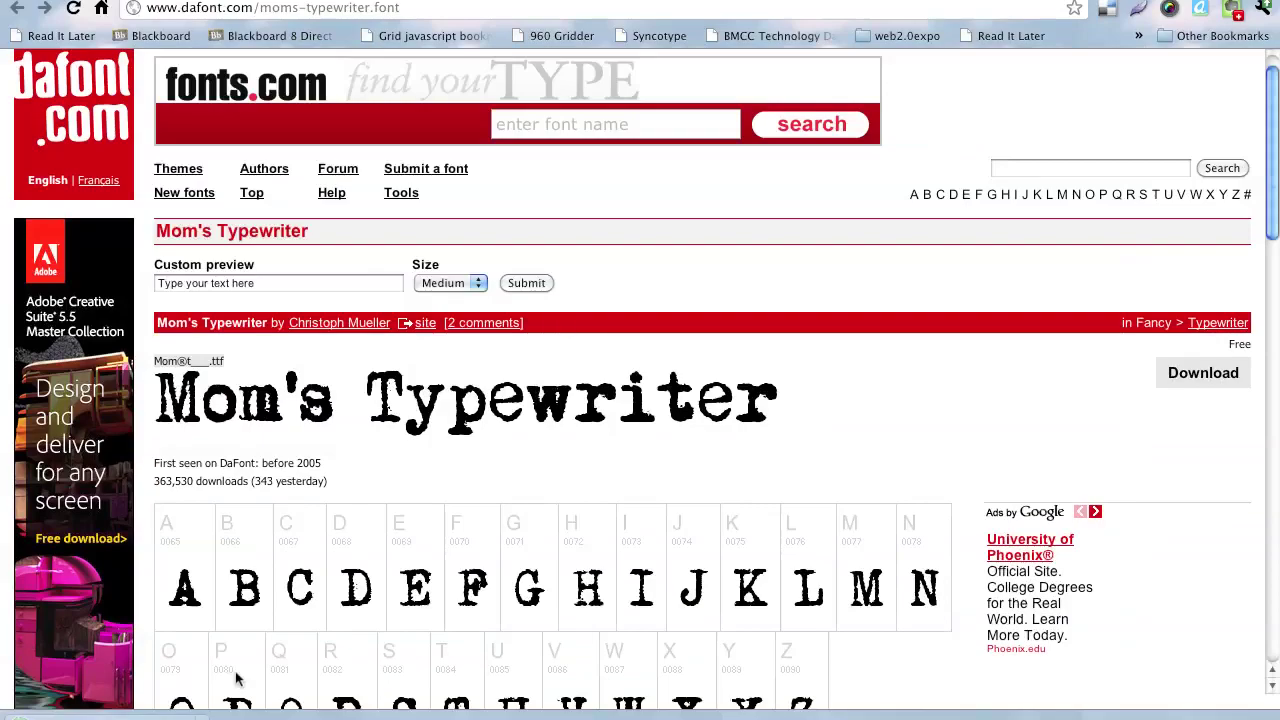
Reveal moms_typewriter.zip in Finder and extract it with StuffIt Expander.
left_click(205, 714)
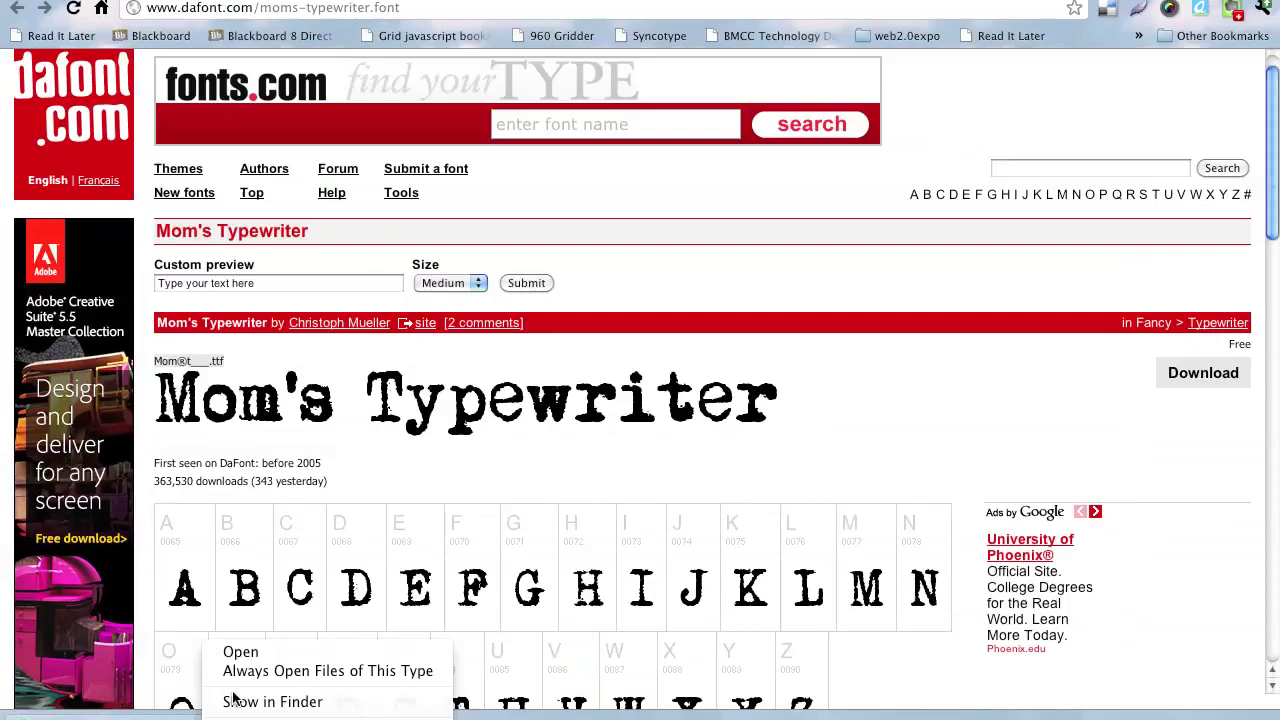
left_click(155, 362)
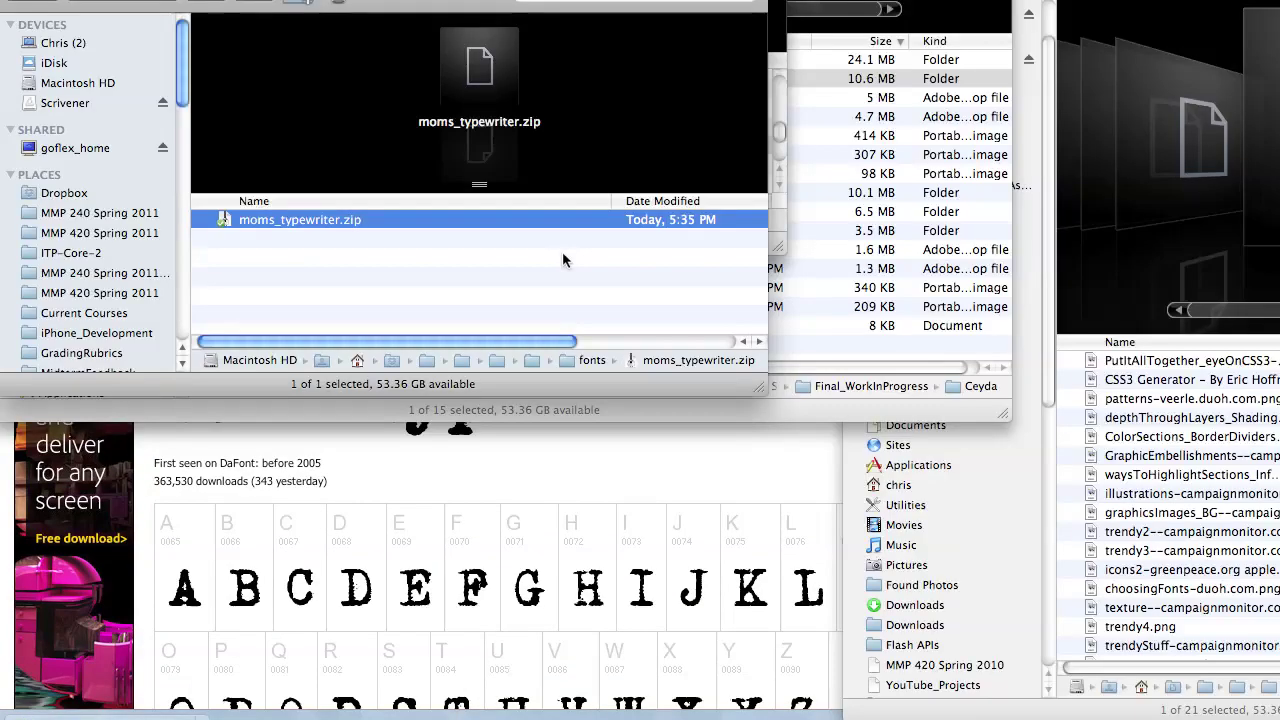
right_click(297, 223)
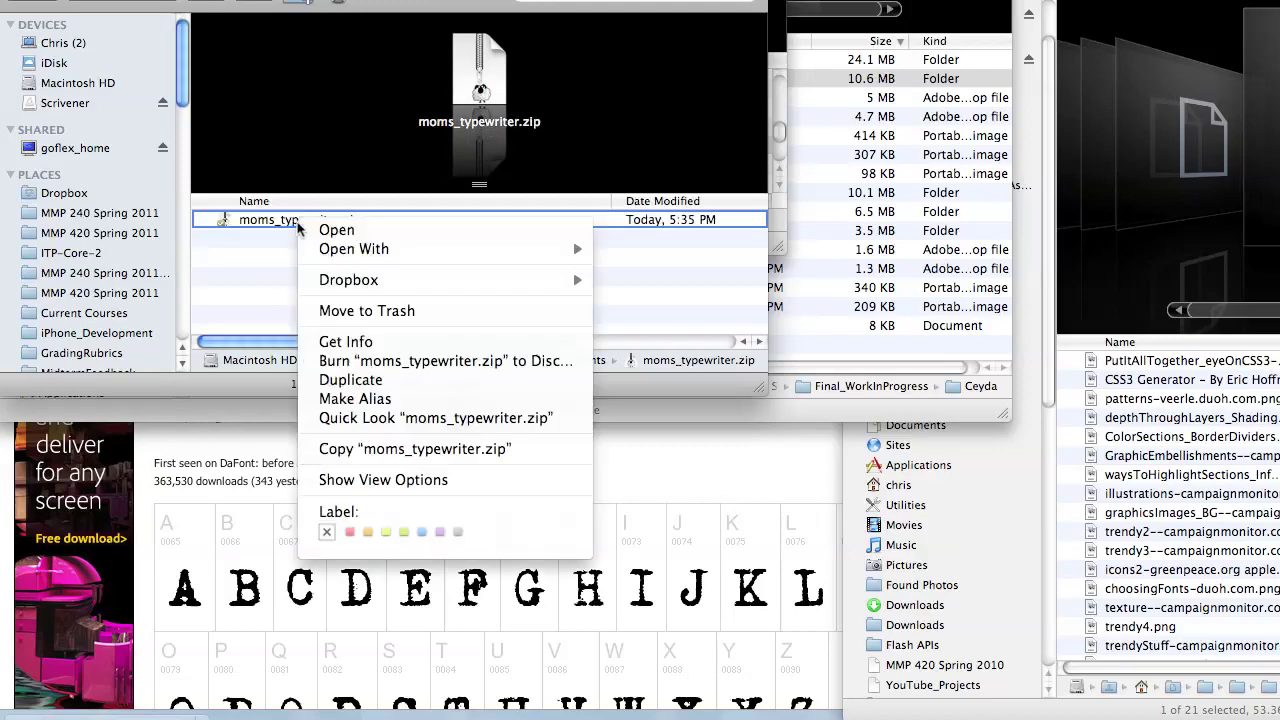
mouse_move(398, 250)
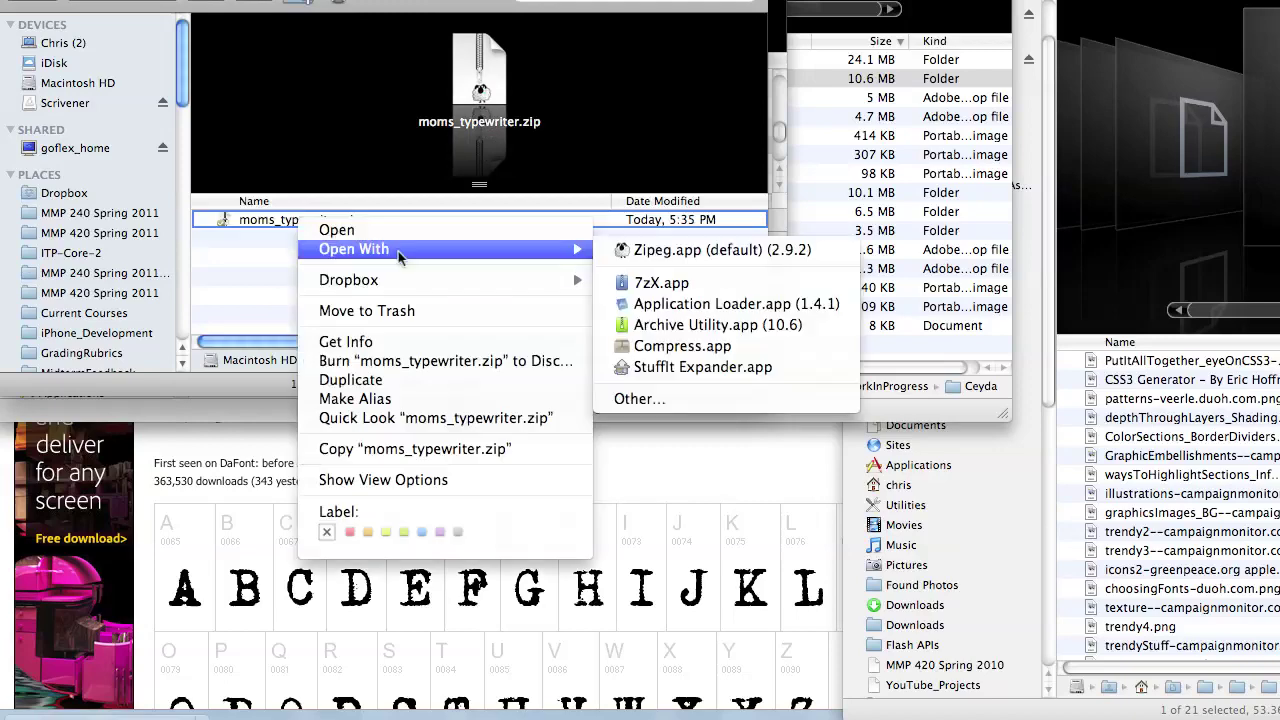
left_click(652, 367)
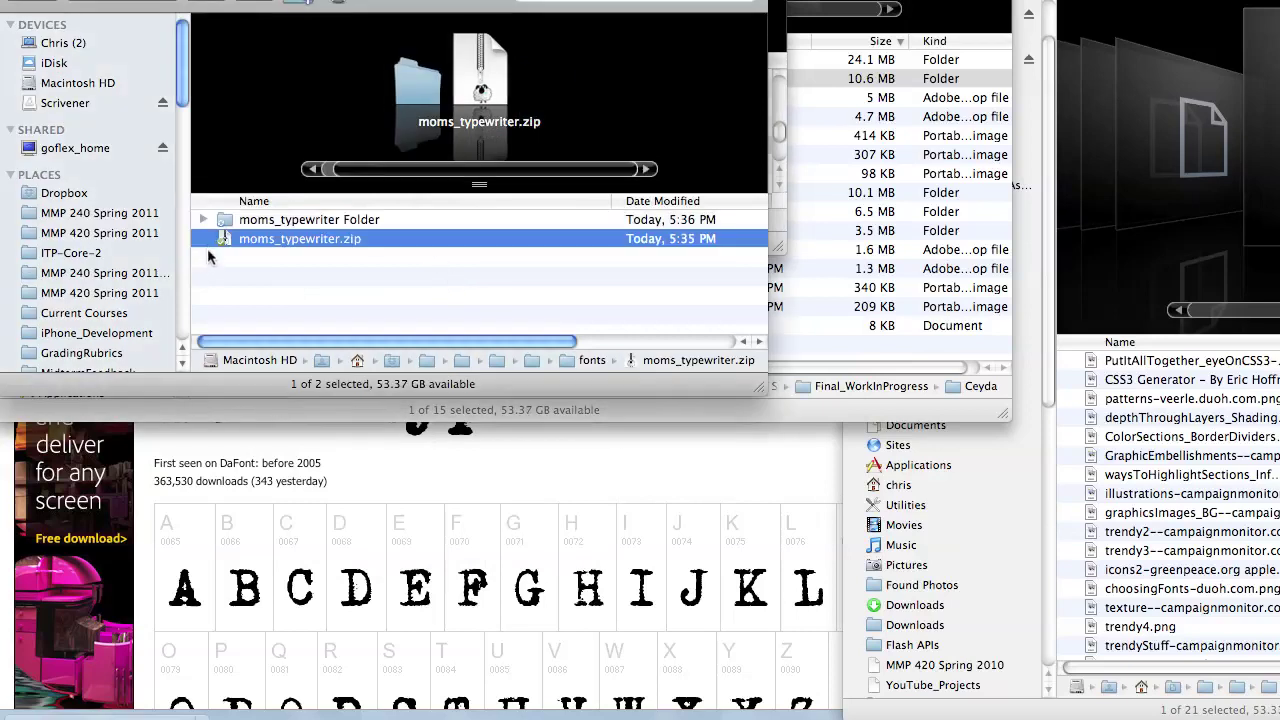
Expand moms_typewriter Folder to show the .ttf font and select MTReadme.txt.
left_click(204, 220)
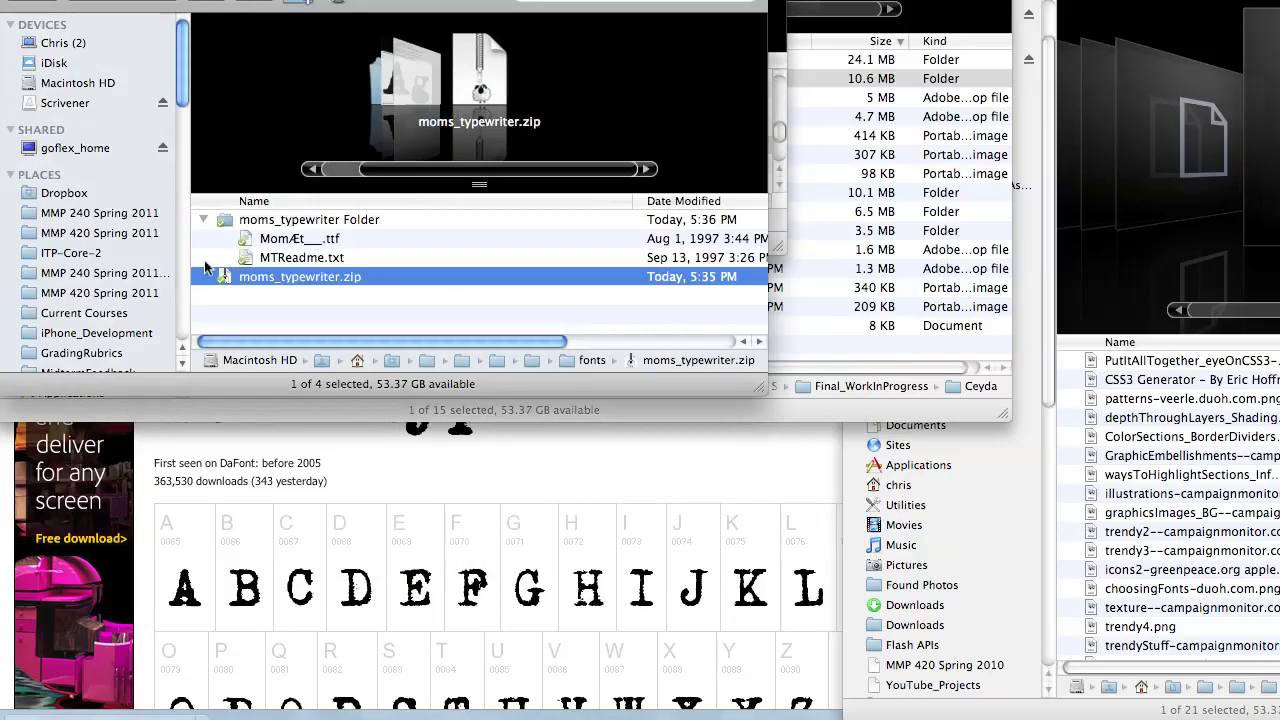
key("Up")
key("Up")
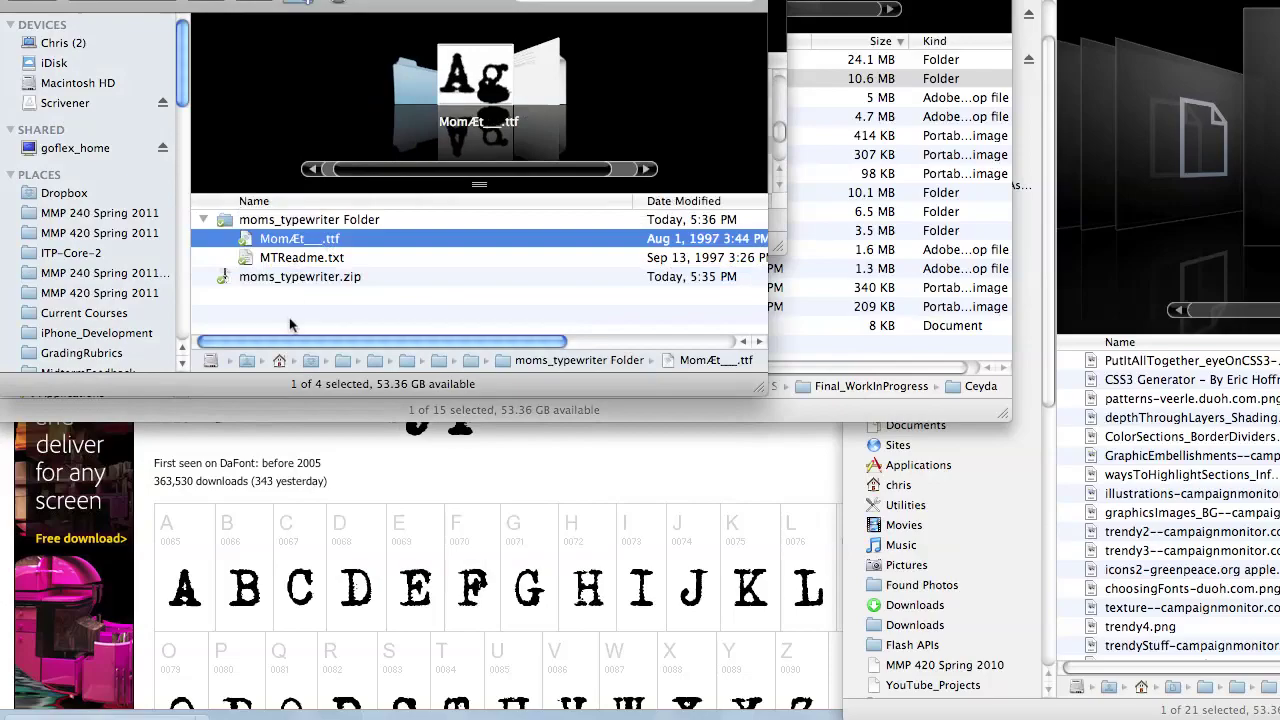
left_click(323, 260)
Read MTReadme.txt's free-use and copyright lines in TextEdit, then return to the DaFont page.
double_click(323, 258)
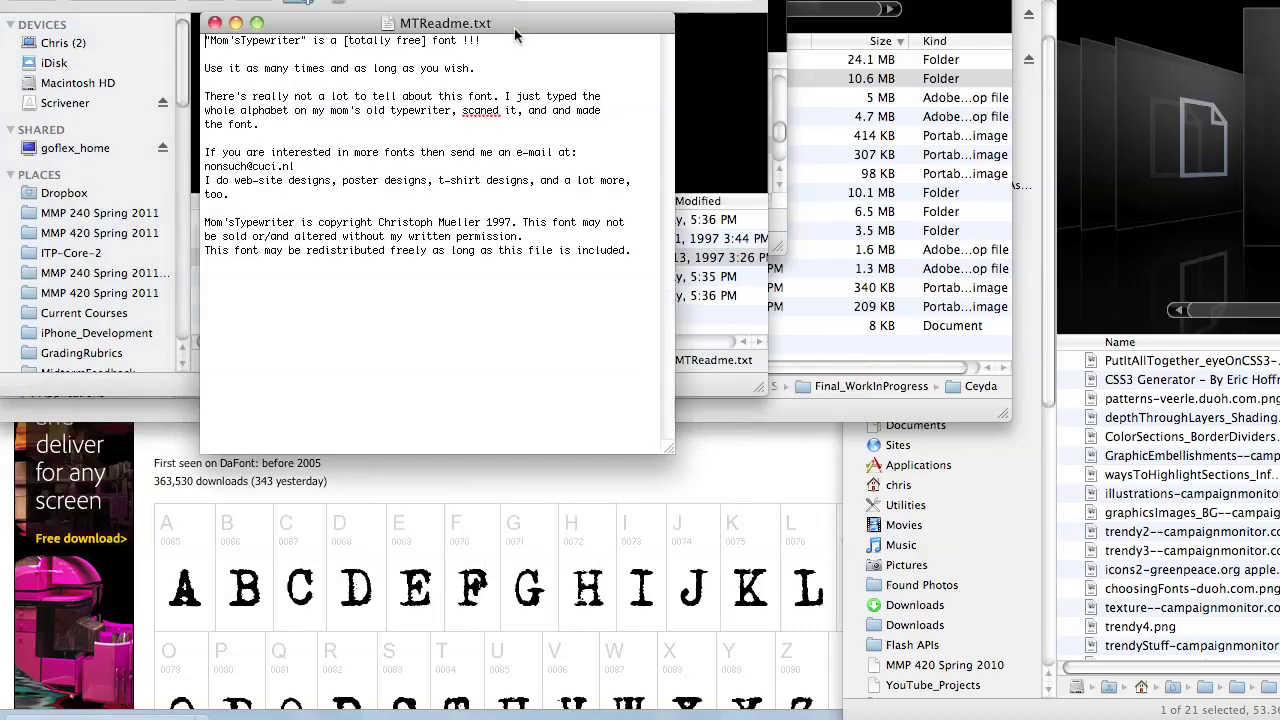
left_click_drag(485, 28, 522, 84)
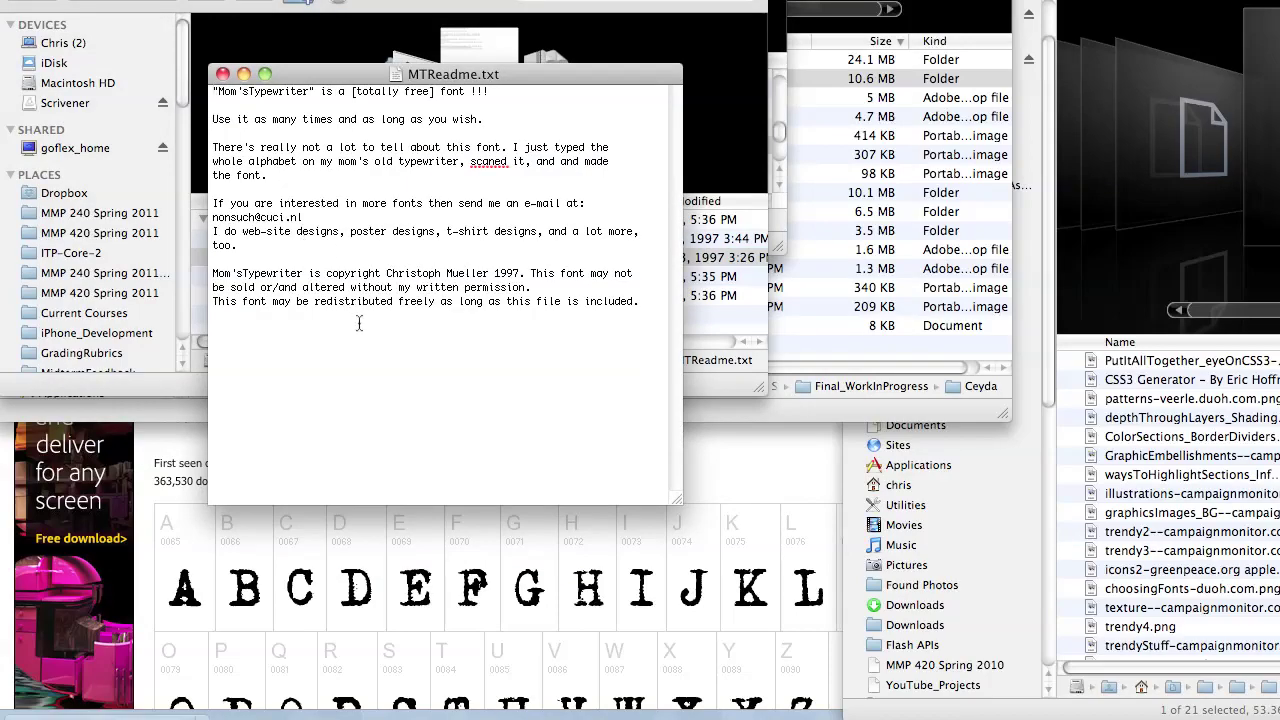
left_click_drag(214, 121, 485, 128)
triple_click(355, 93)
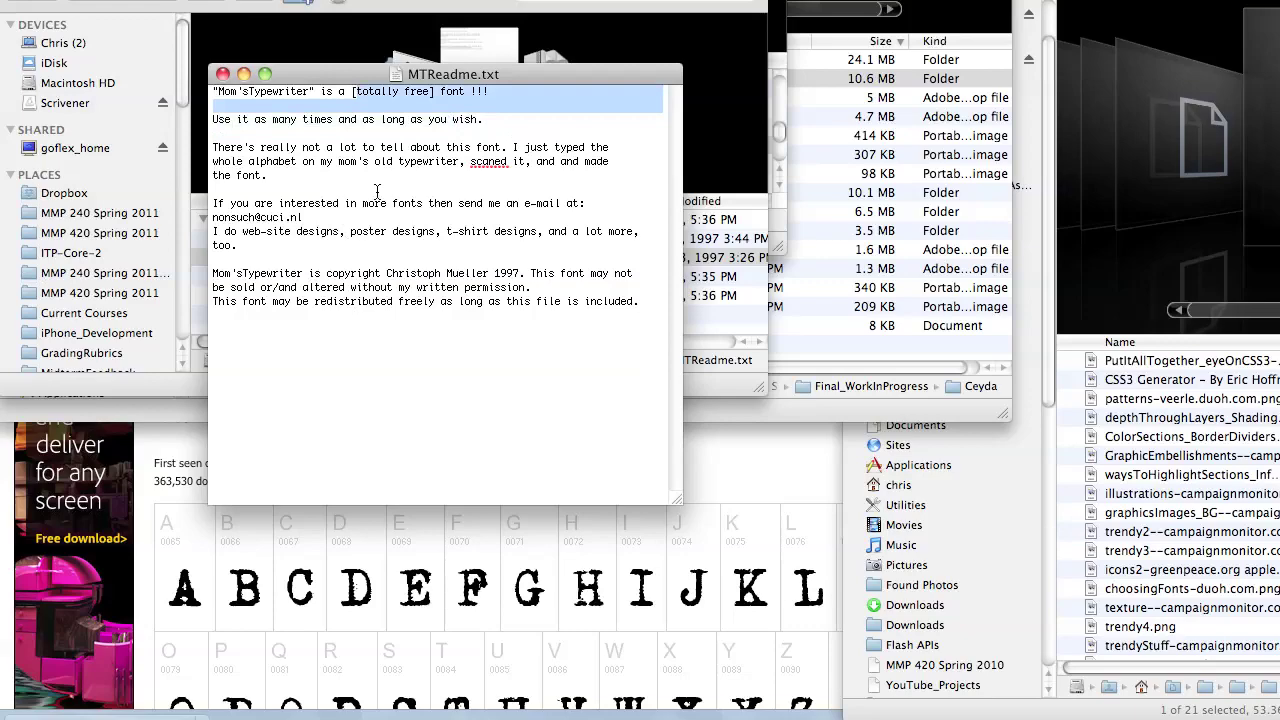
left_click(773, 461)
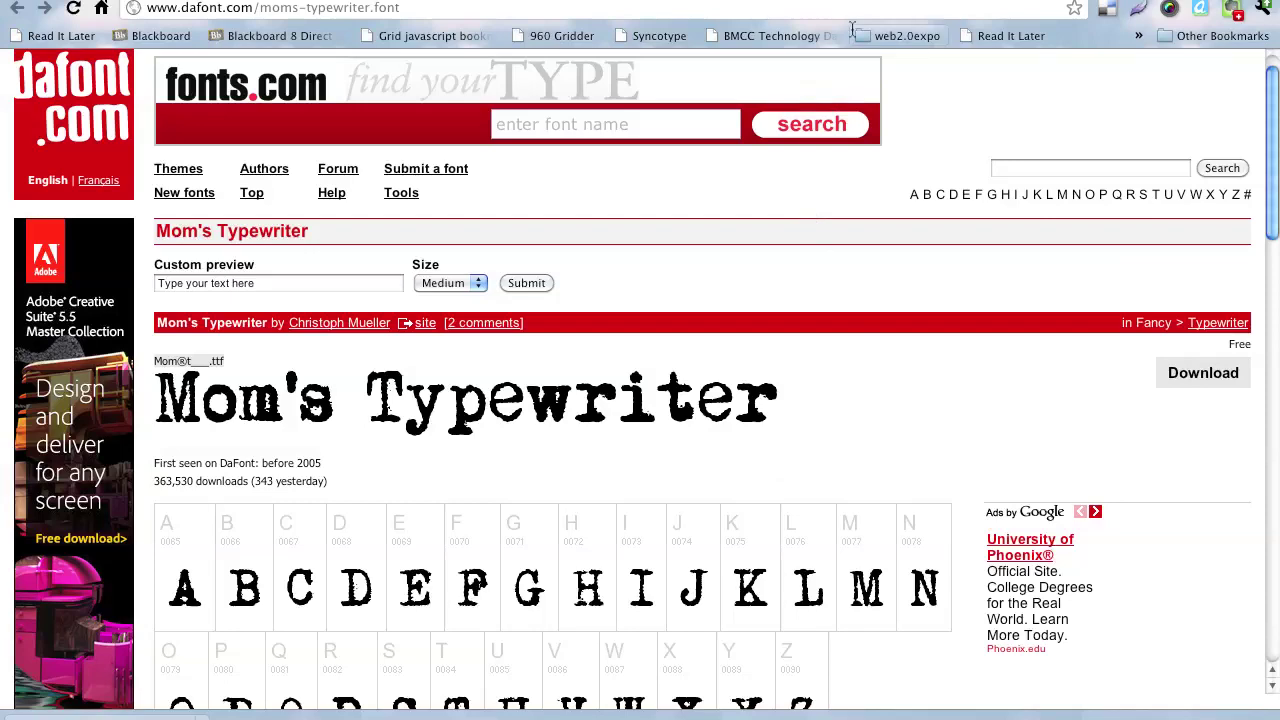
left_click(706, 2)
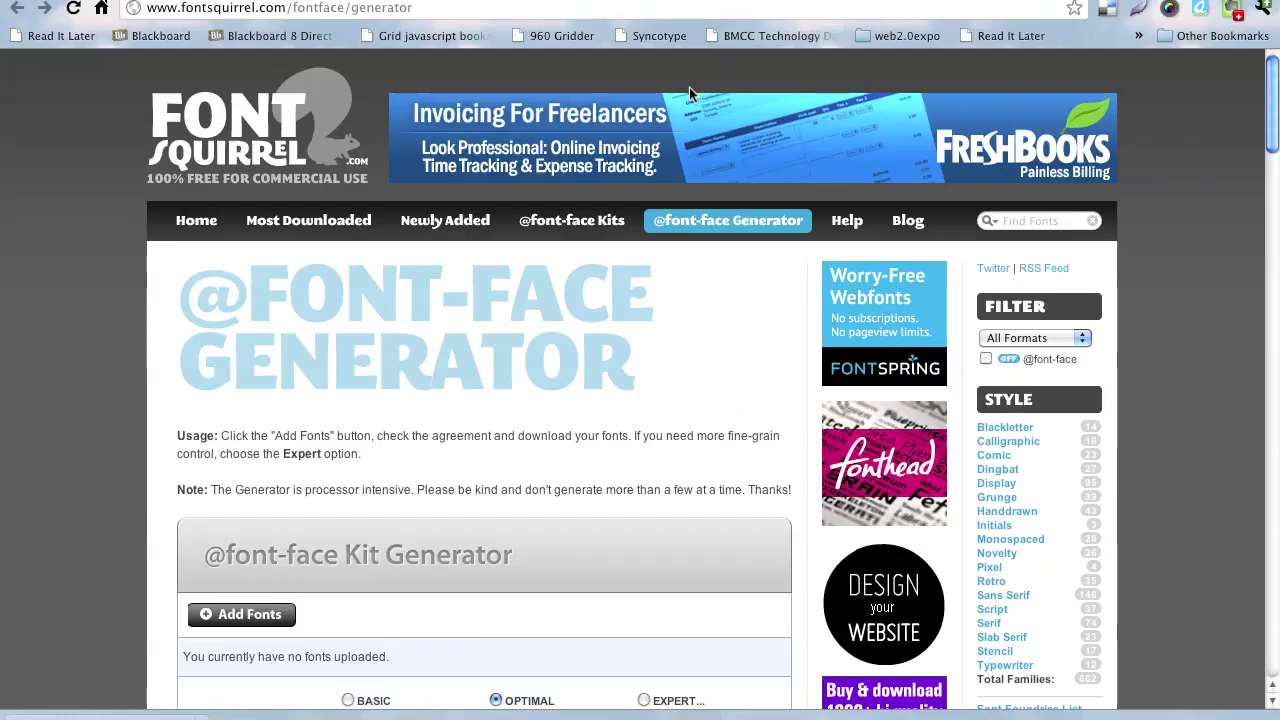
key("ctrl+Tab")
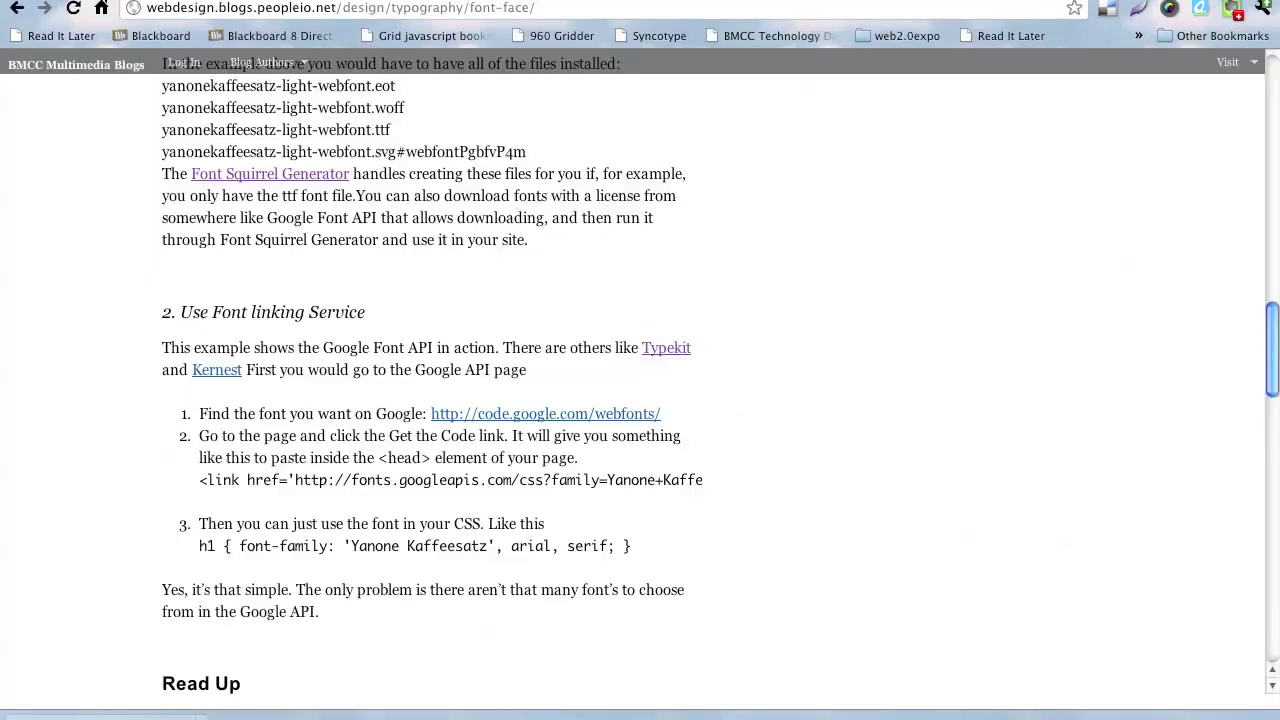
scroll(589, 287, "down", 5)
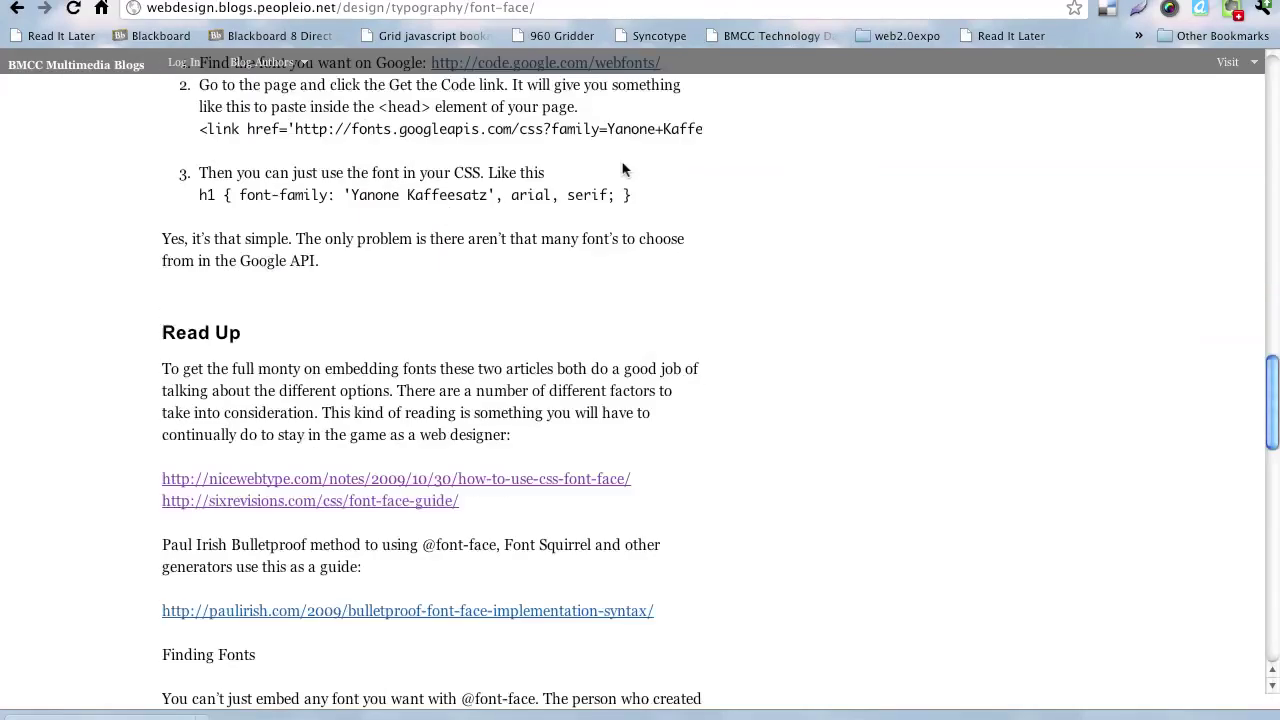
scroll(610, 205, "up", 4)
scroll(580, 474, "up", 5)
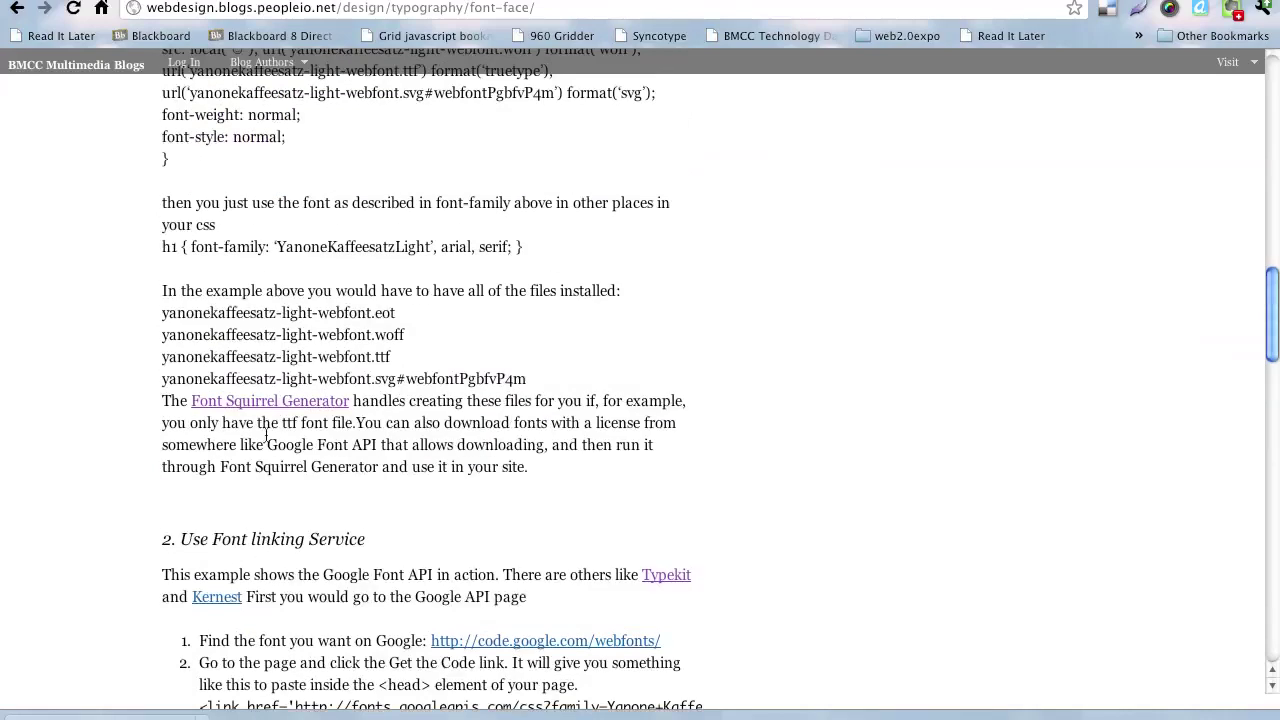
left_click_drag(366, 403, 181, 399)
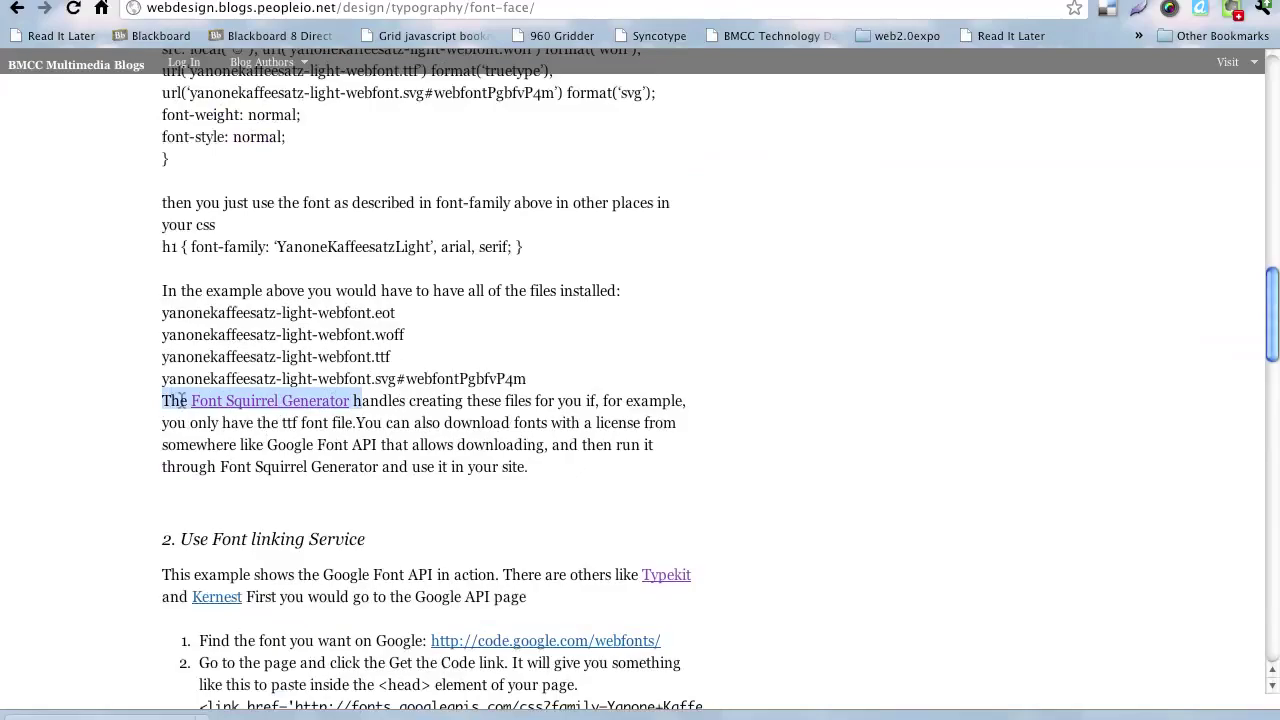
scroll(515, 267, "up", 3)
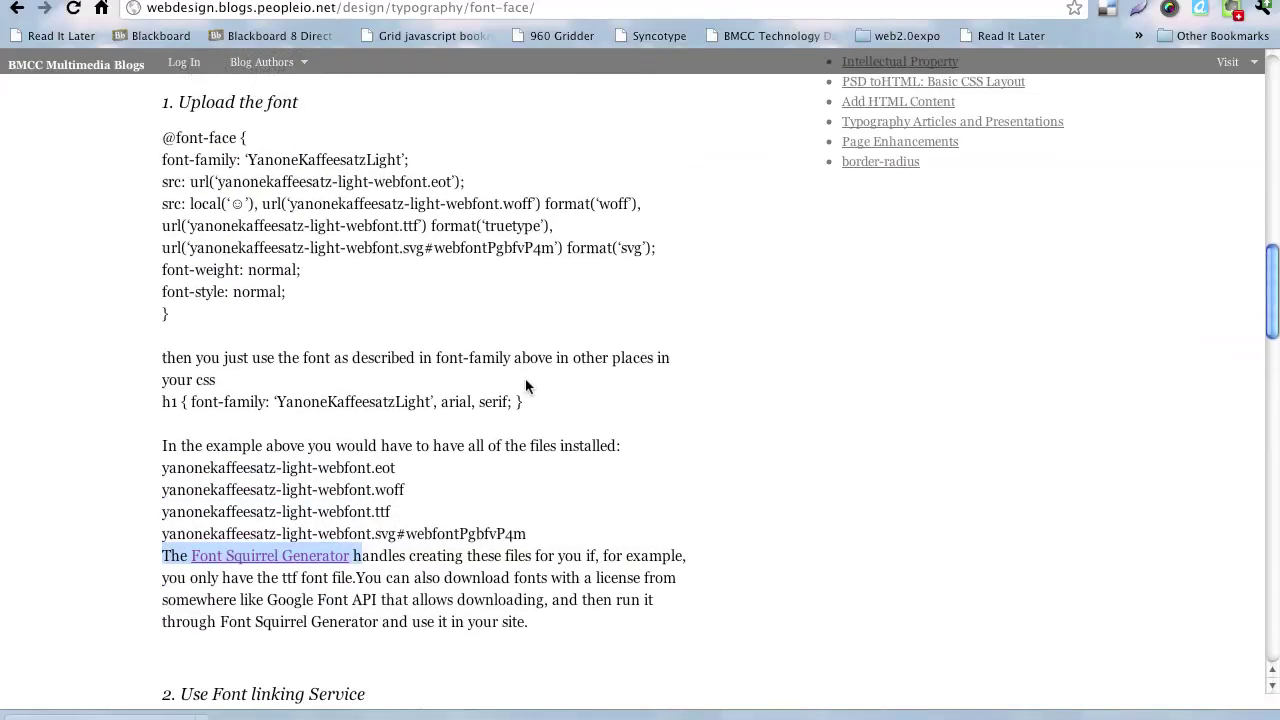
On the Font Squirrel Generator, tick the agreement allowing the font to be embedded on the web.
left_click(886, 0)
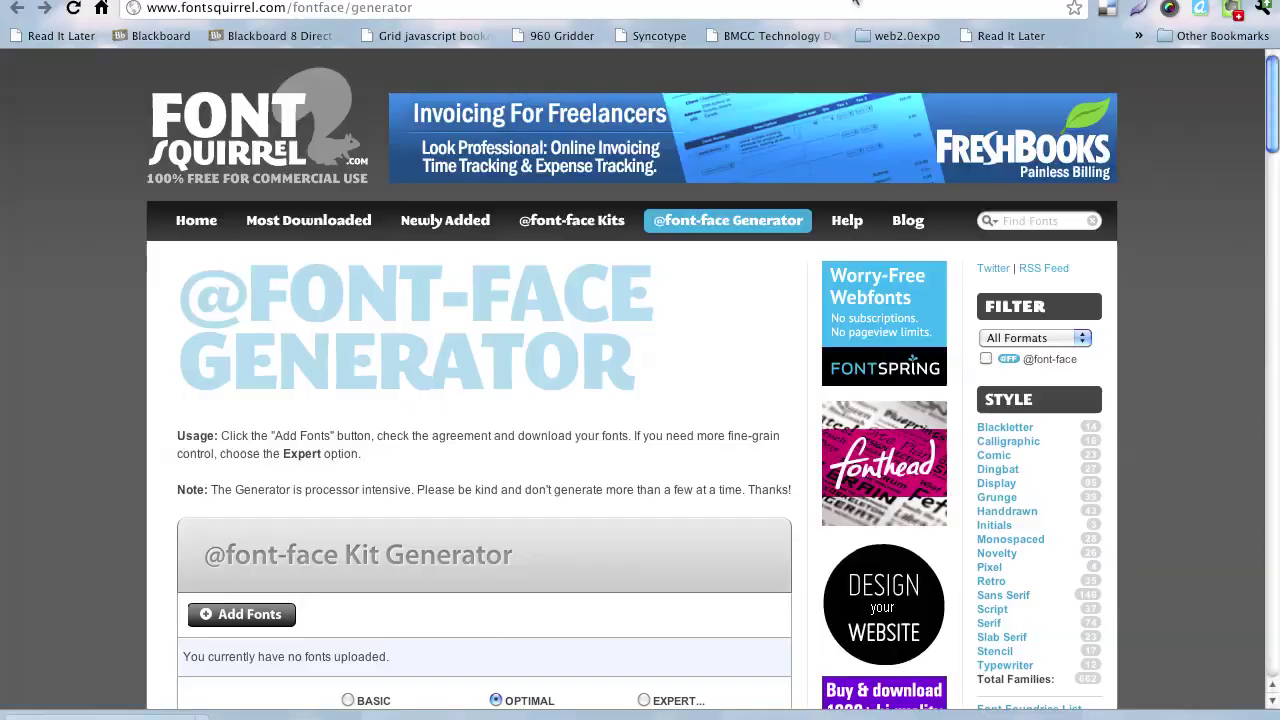
scroll(672, 421, "down", 5)
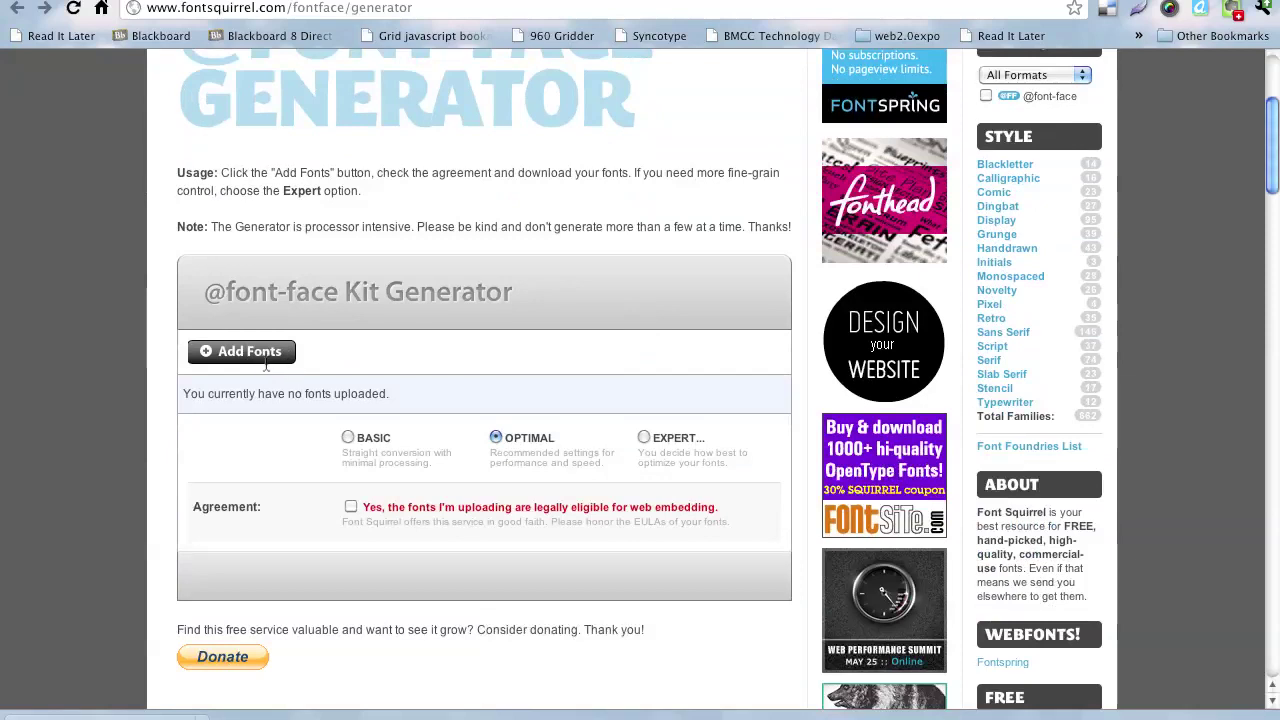
left_click(350, 508)
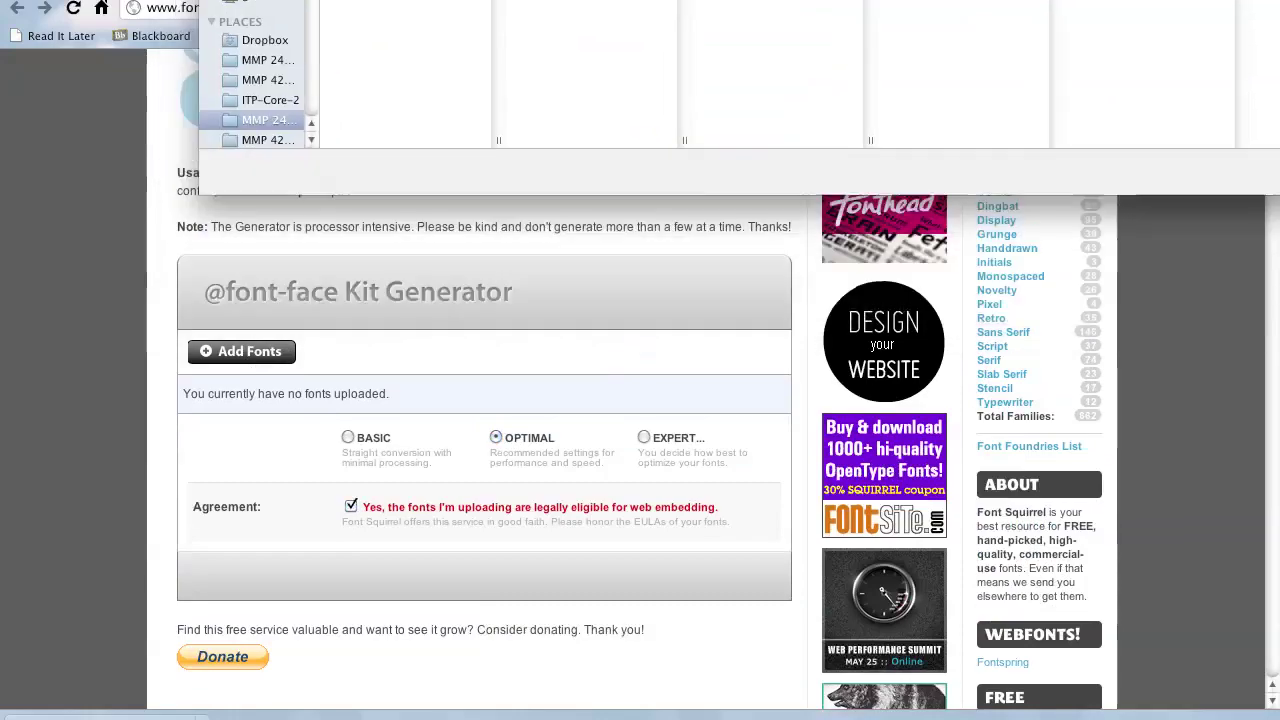
Upload the Mom's Typewriter .ttf from web fonts examples > fonts > moms_typewriter Folder.
left_click(494, 8)
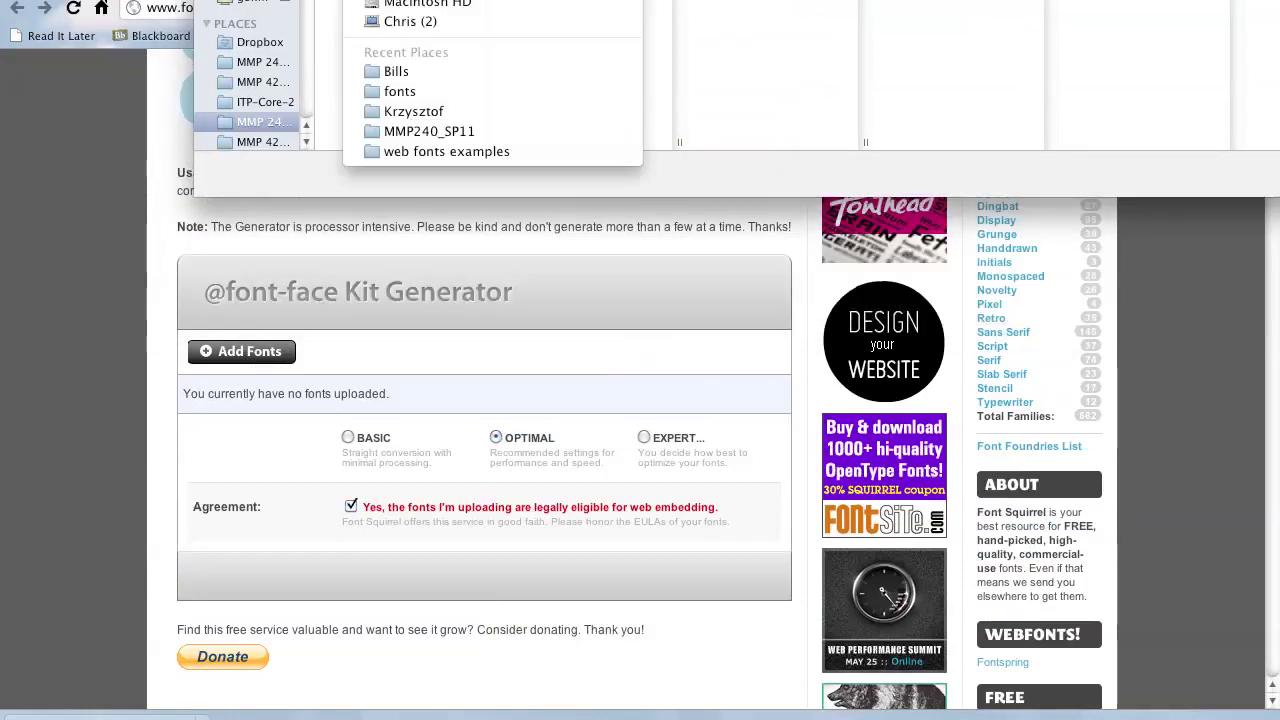
left_click(504, 151)
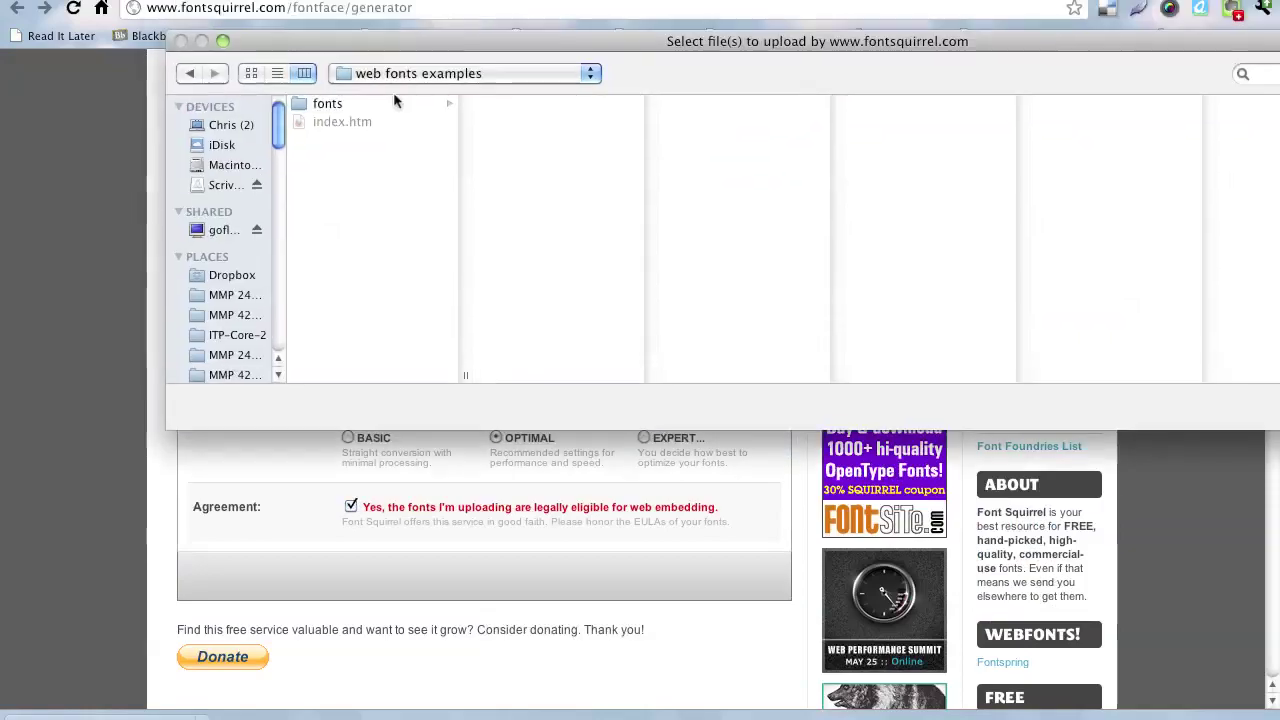
left_click(396, 102)
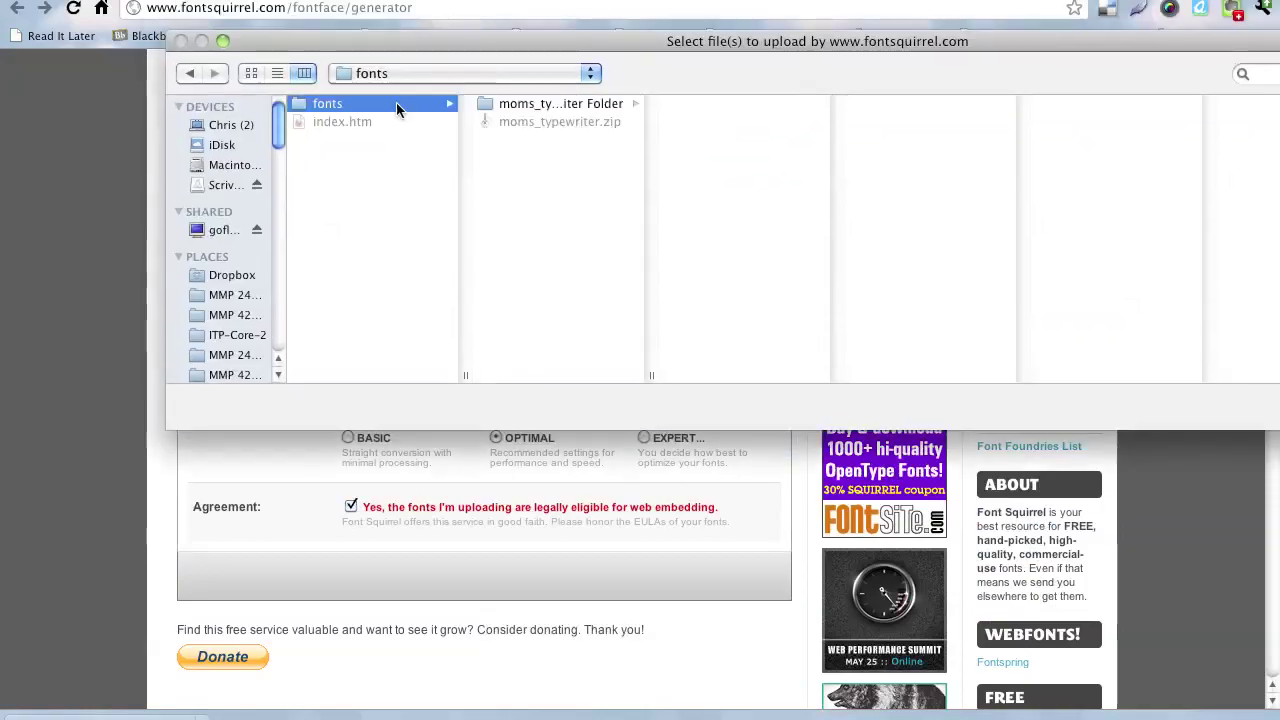
left_click(572, 106)
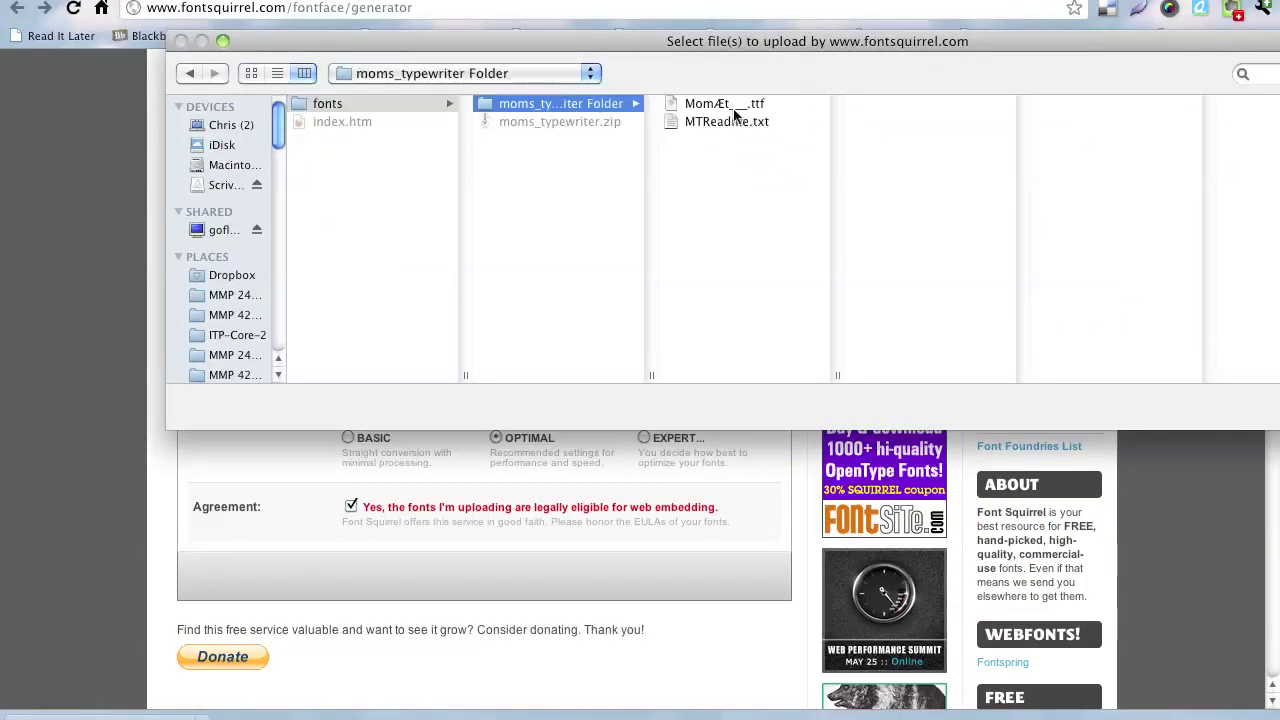
left_click(735, 106)
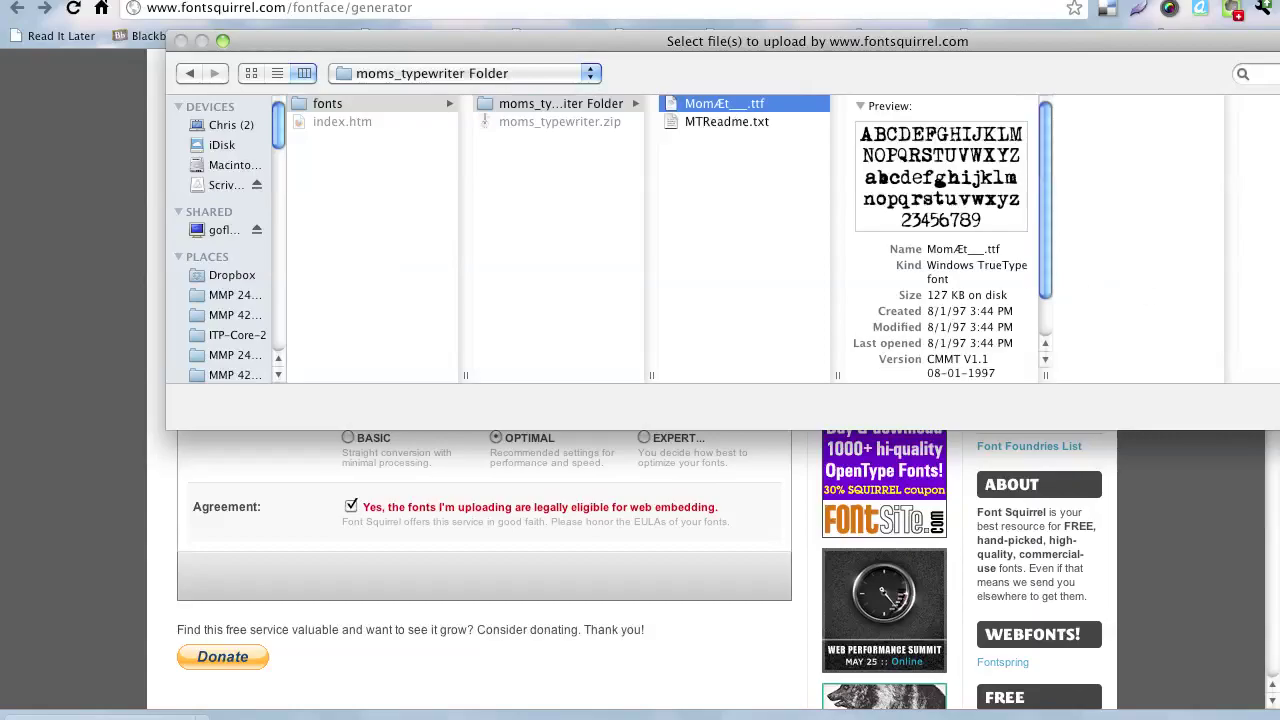
key("Return")
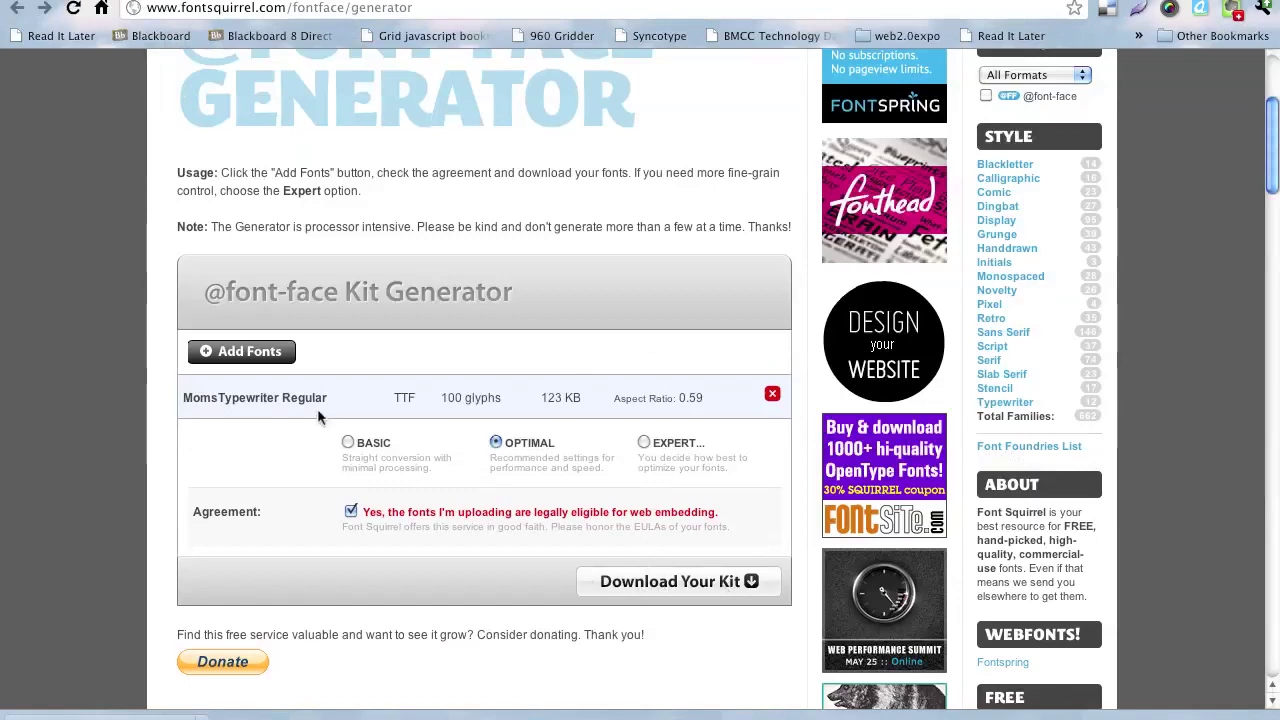
Generate the webfont kit and save webfontkit-20110515-173806.zip inside moms_typewriter Folder.
left_click_drag(224, 400, 630, 418)
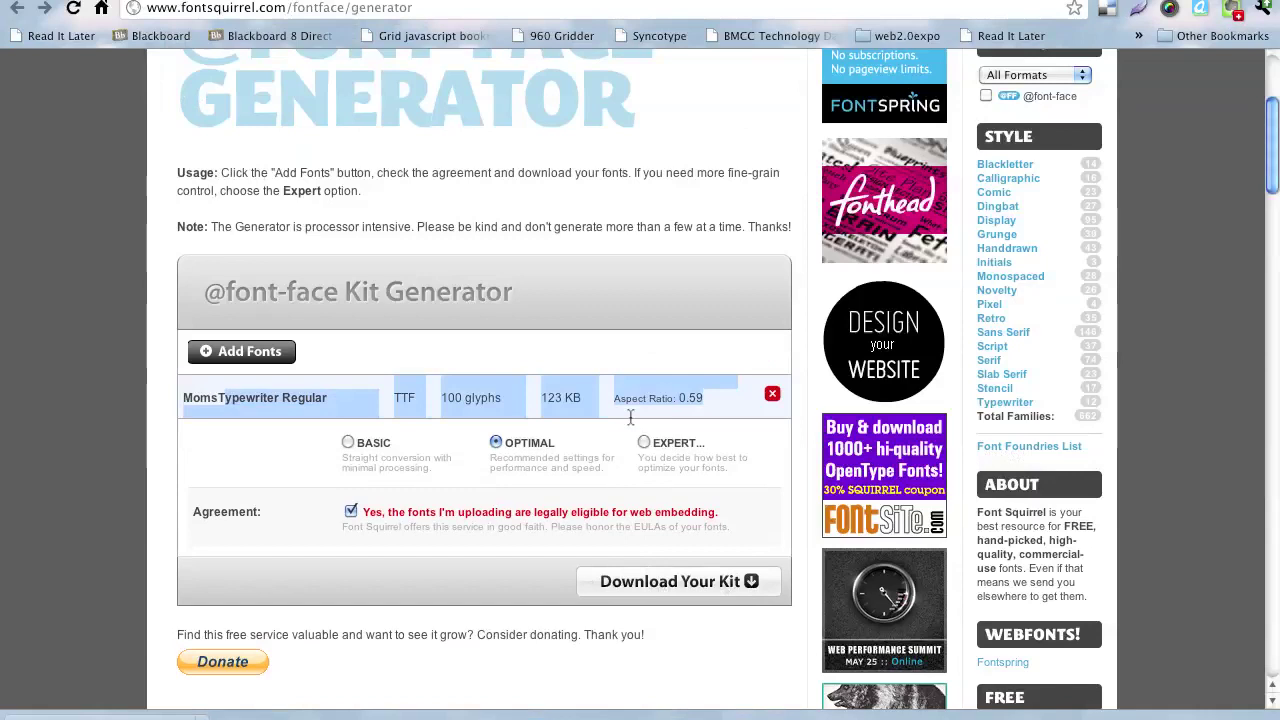
left_click(536, 581)
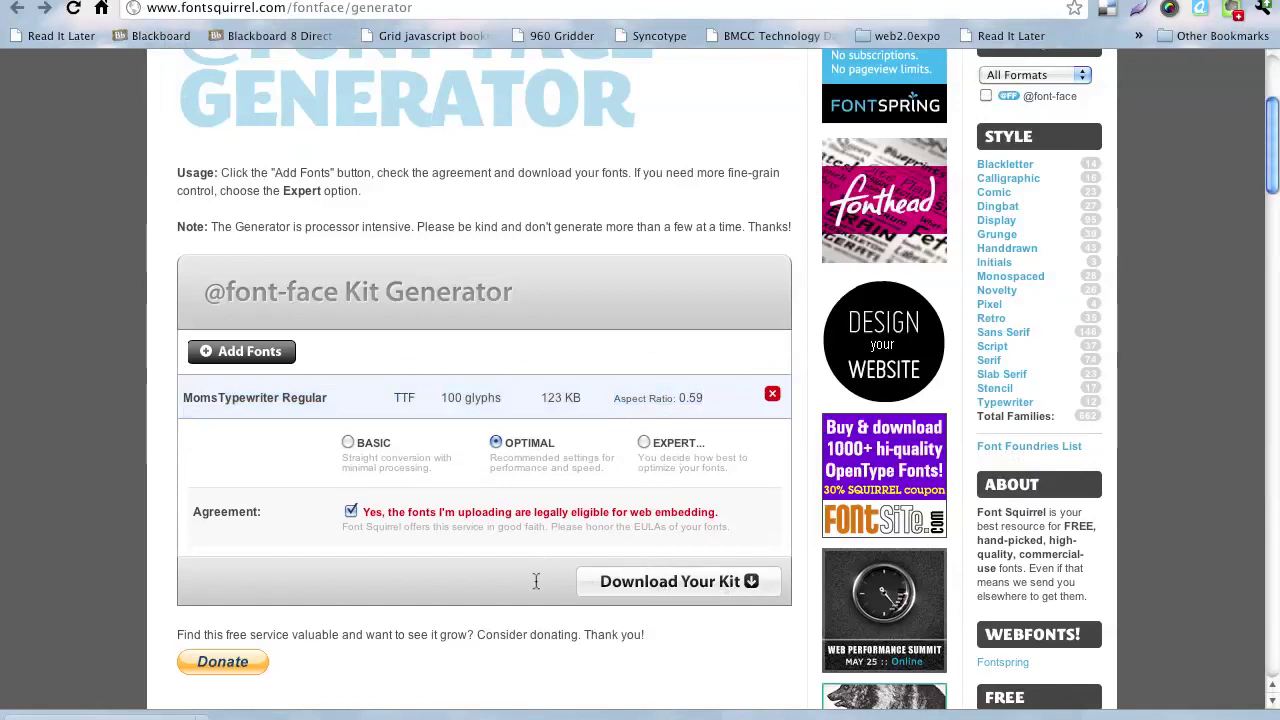
left_click(667, 583)
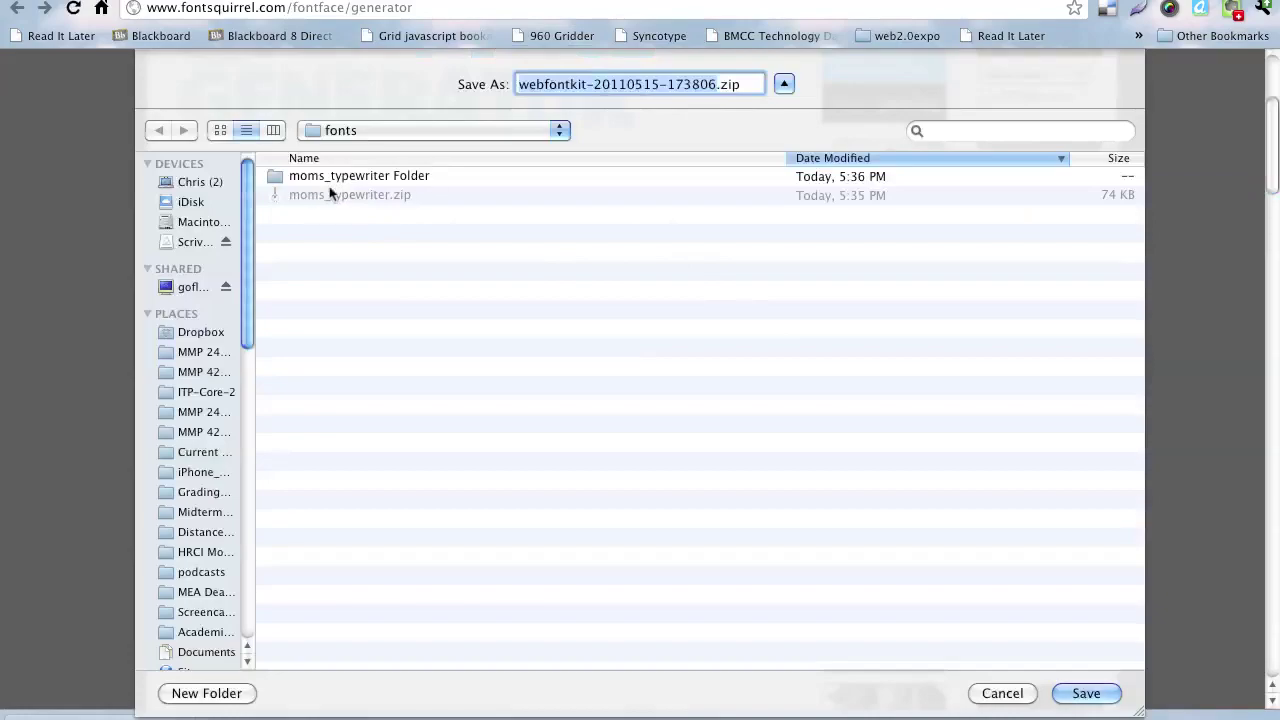
double_click(277, 177)
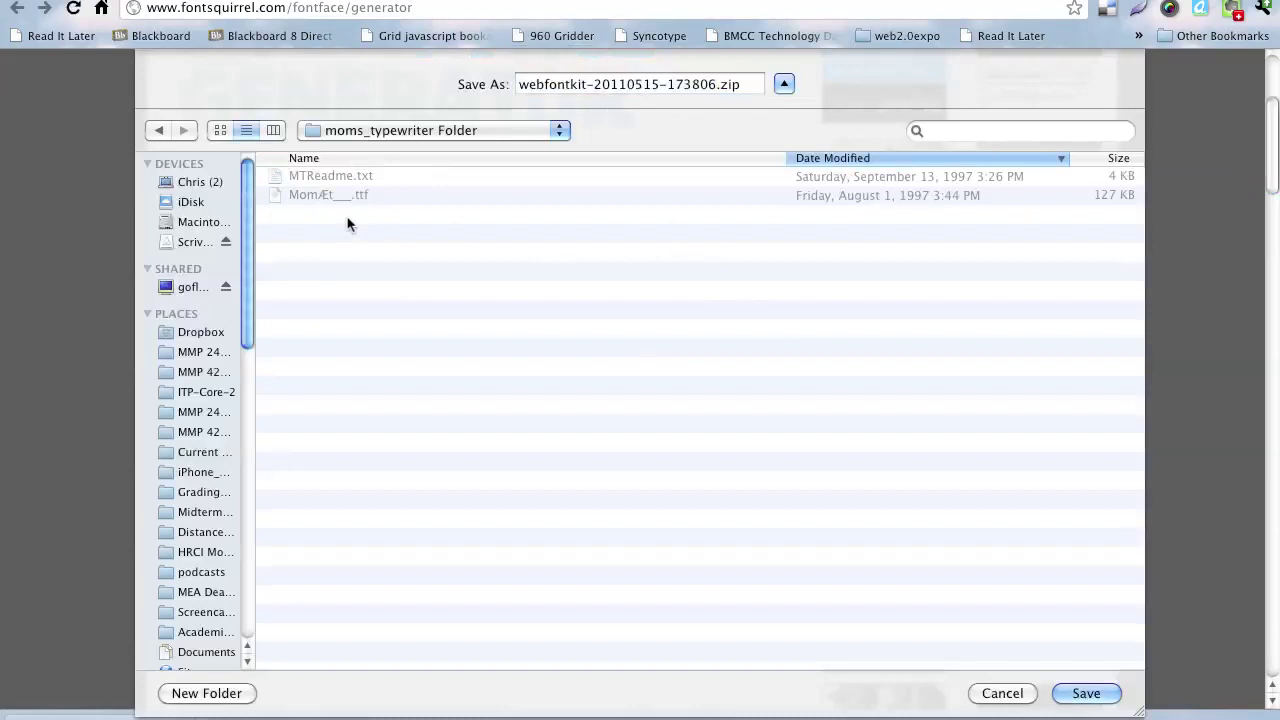
left_click(1092, 692)
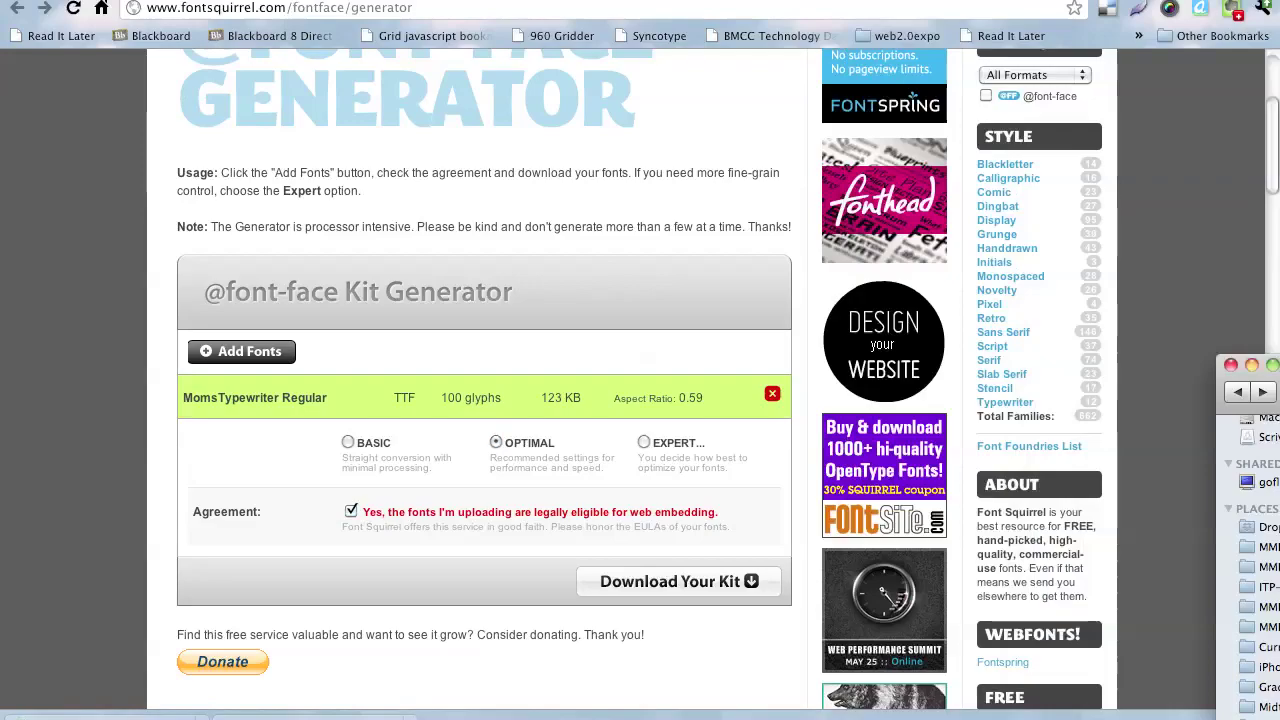
key("super+w")
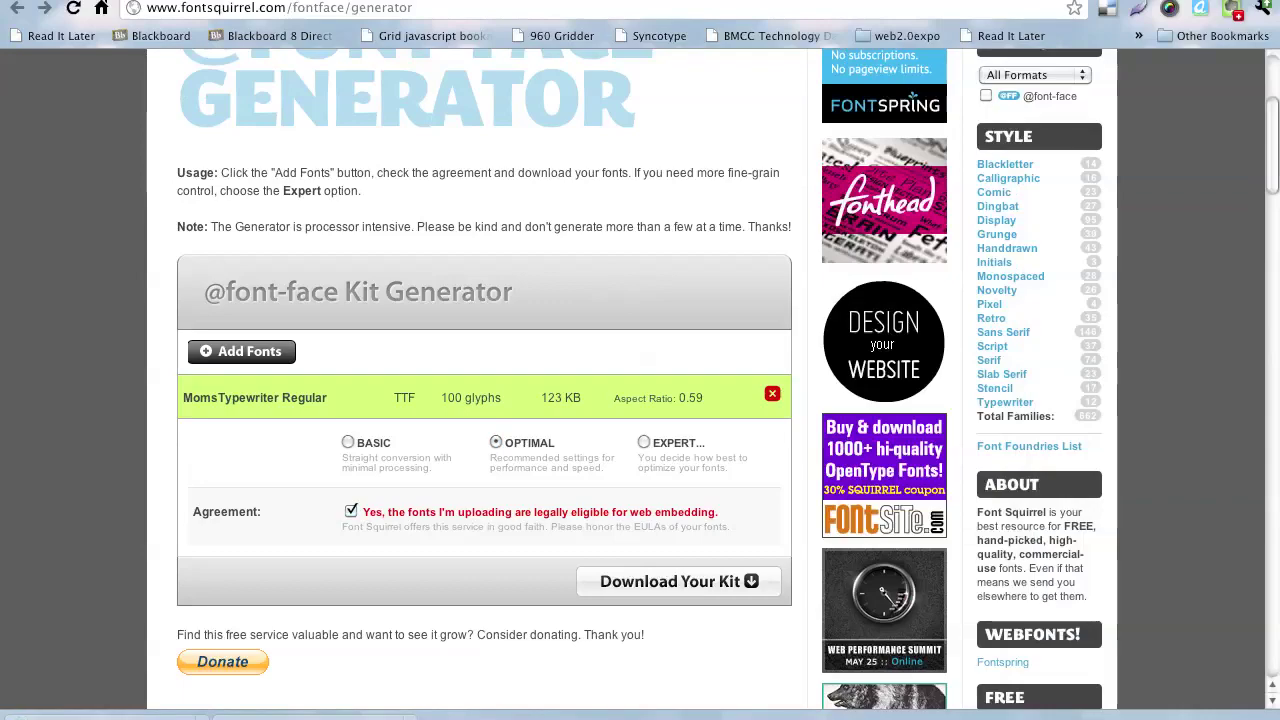
In an enlarged Finder window, extract webfontkit-20110515-173806.zip with StuffIt Expander.
key("super+Tab")
key("shift+Tab")
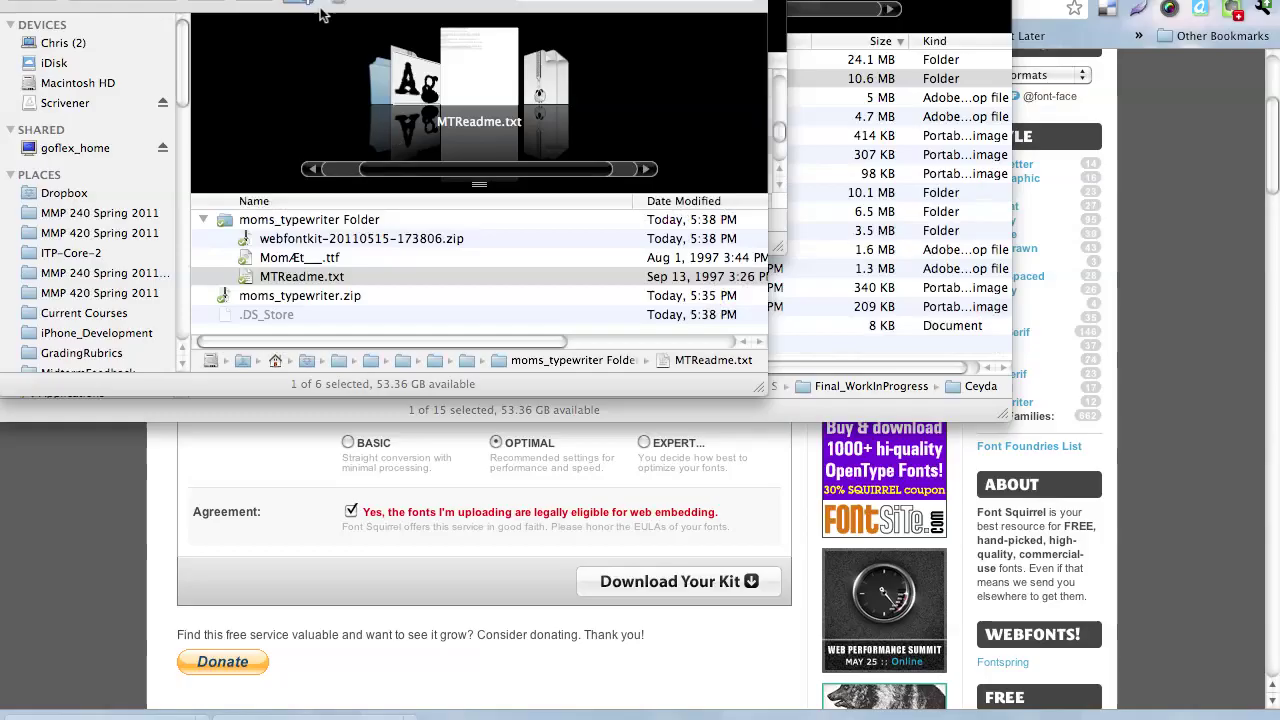
left_click_drag(758, 388, 1232, 680)
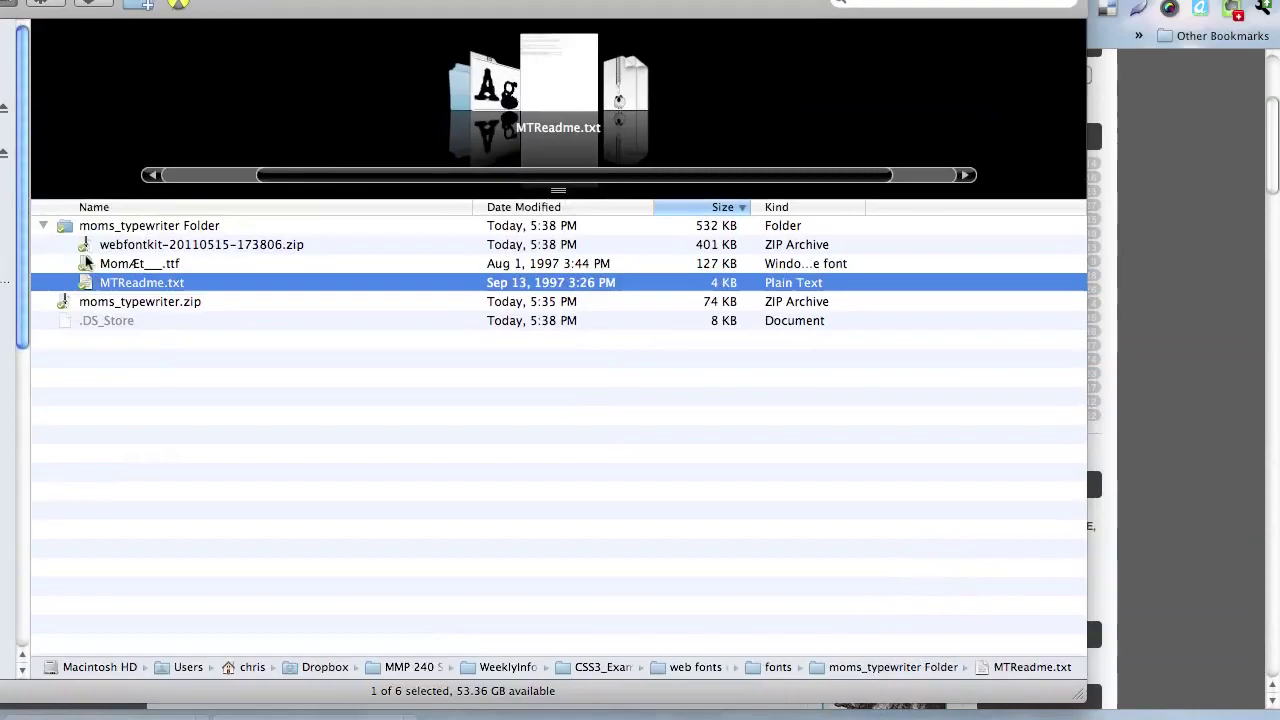
left_click(118, 248)
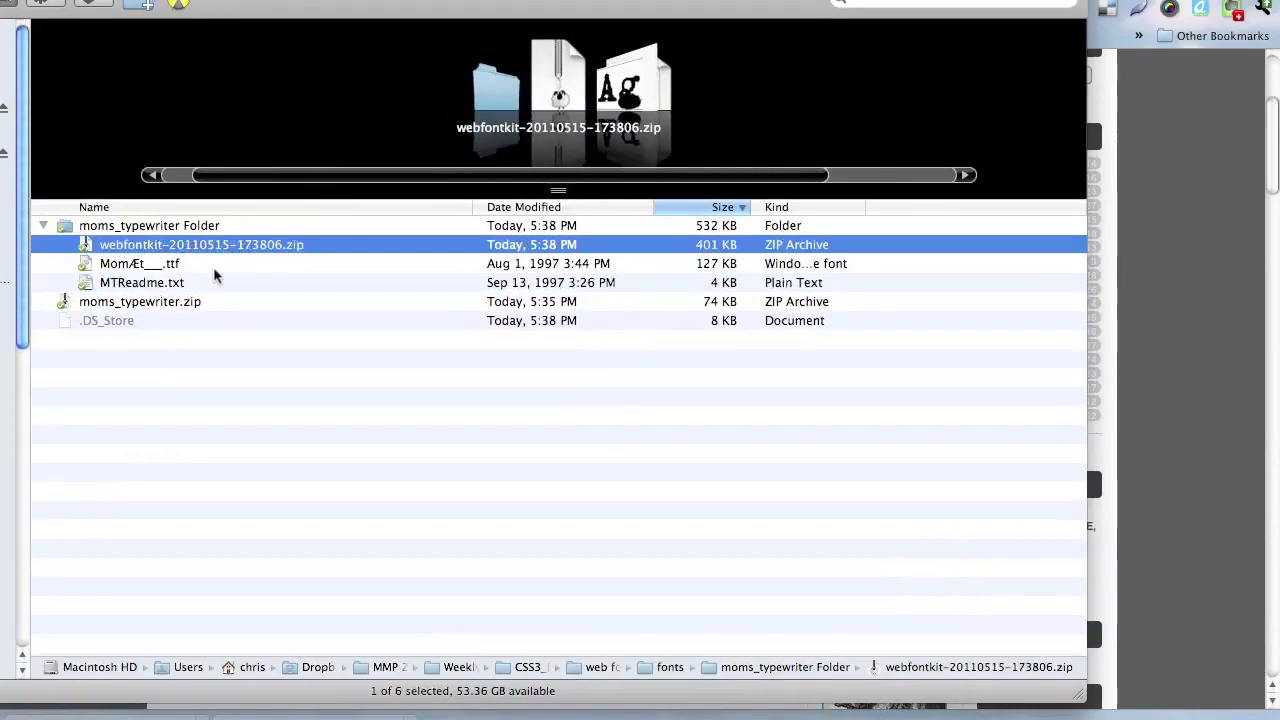
right_click(206, 249)
mouse_move(252, 277)
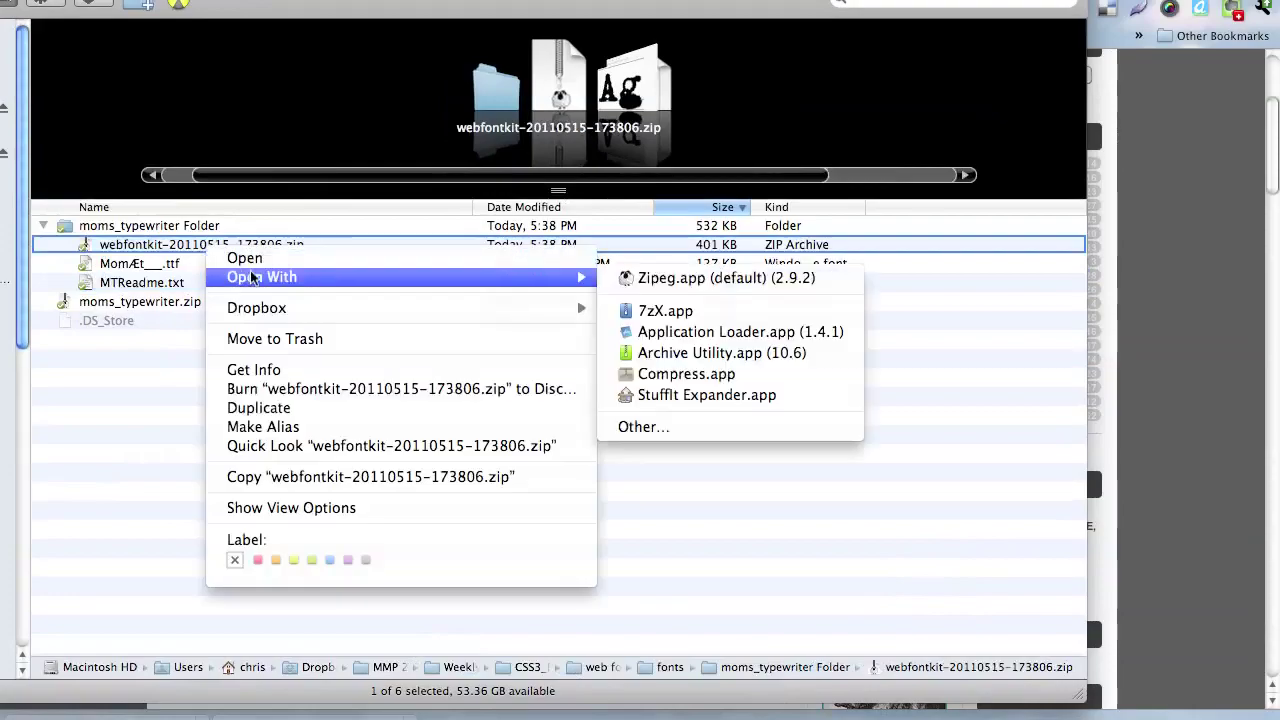
left_click(652, 395)
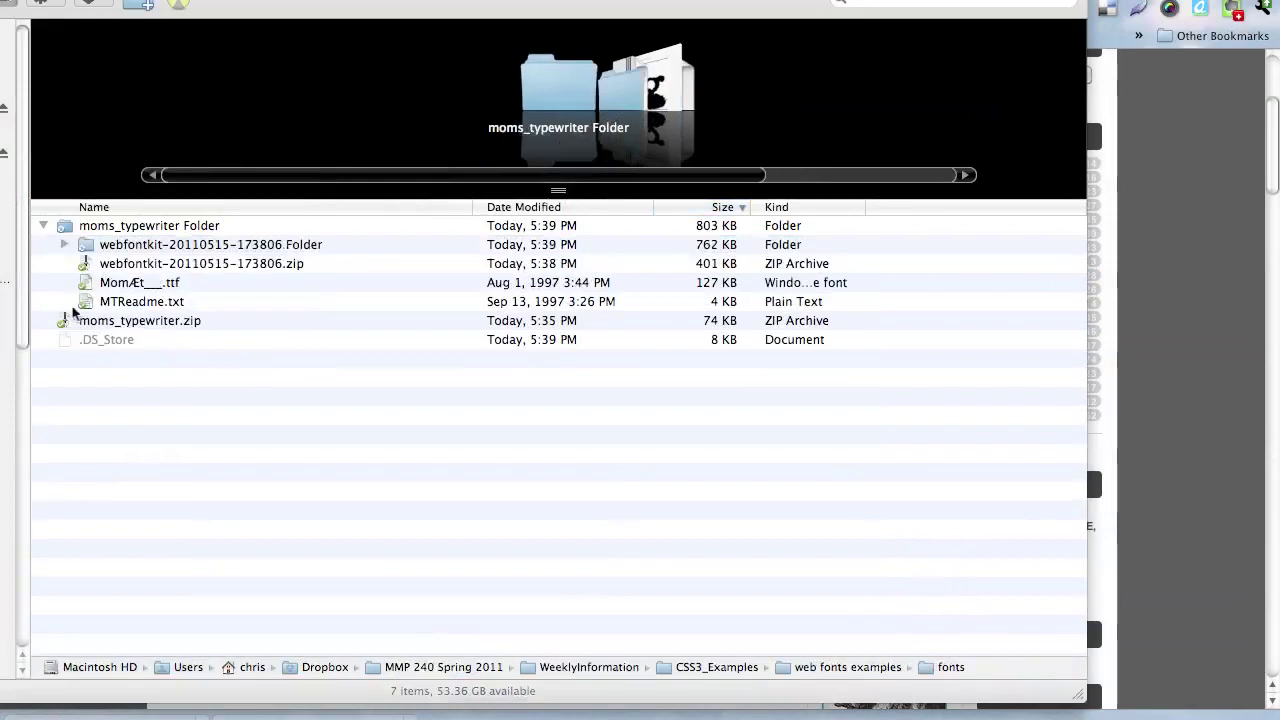
Expand the webfontkit folder and preview its svg, ttf, woff and eot fonts and demo page.
left_click(65, 245)
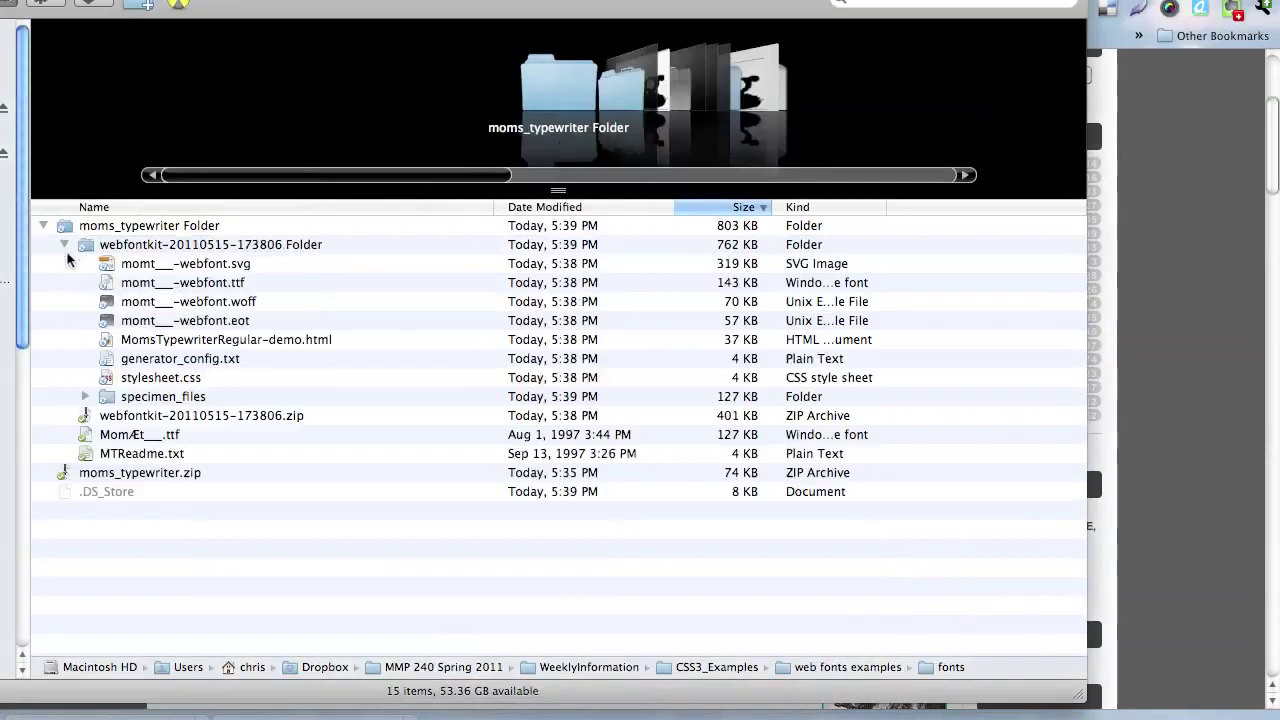
left_click(238, 266)
left_click(254, 282)
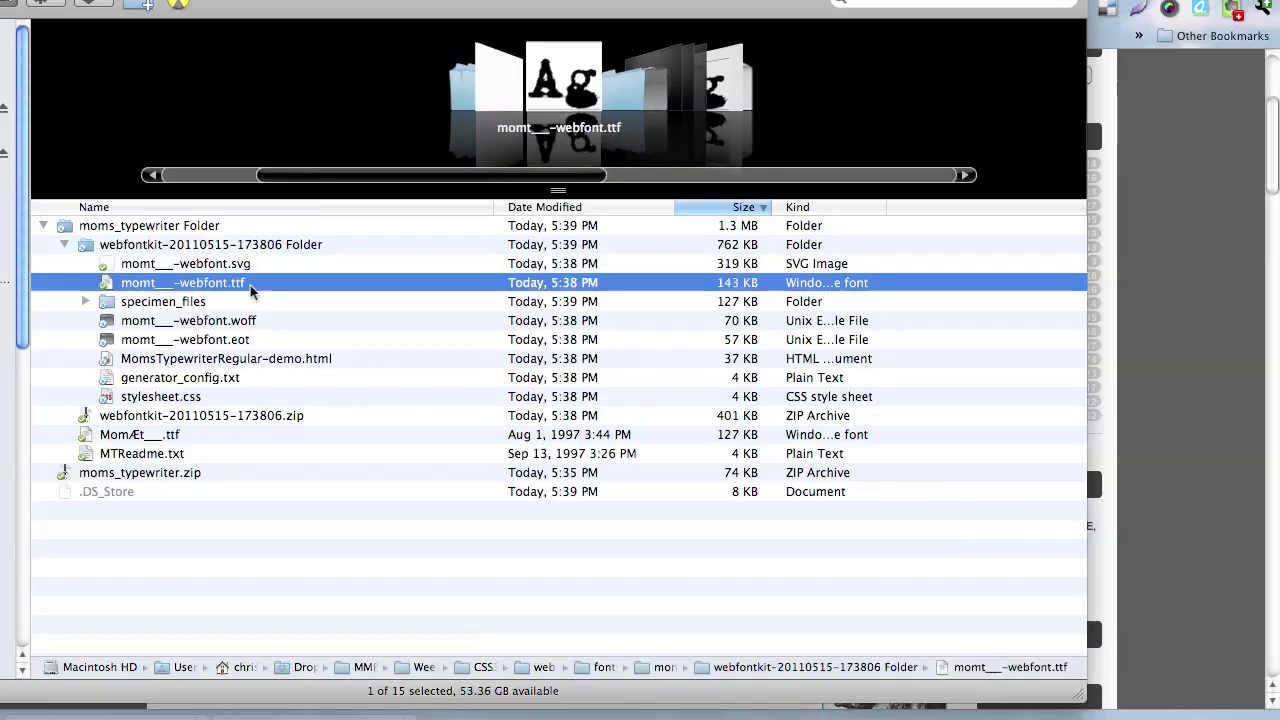
left_click(255, 319)
left_click(249, 338)
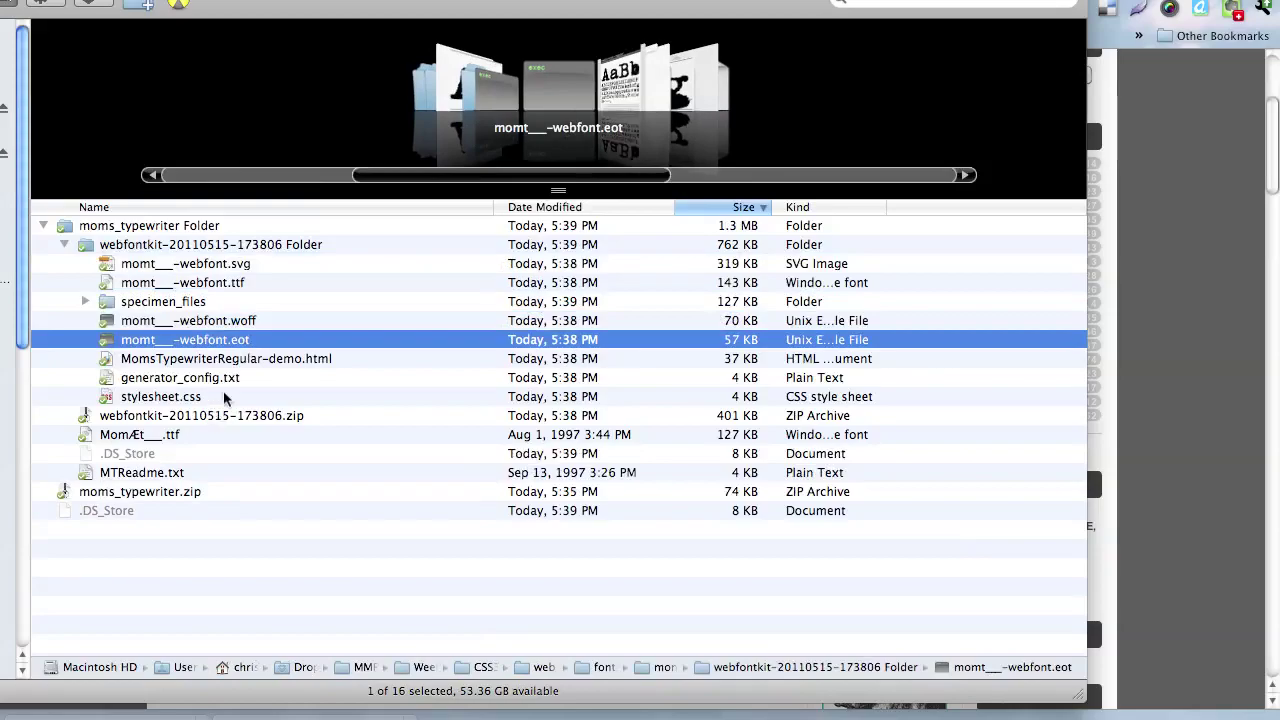
left_click(212, 362)
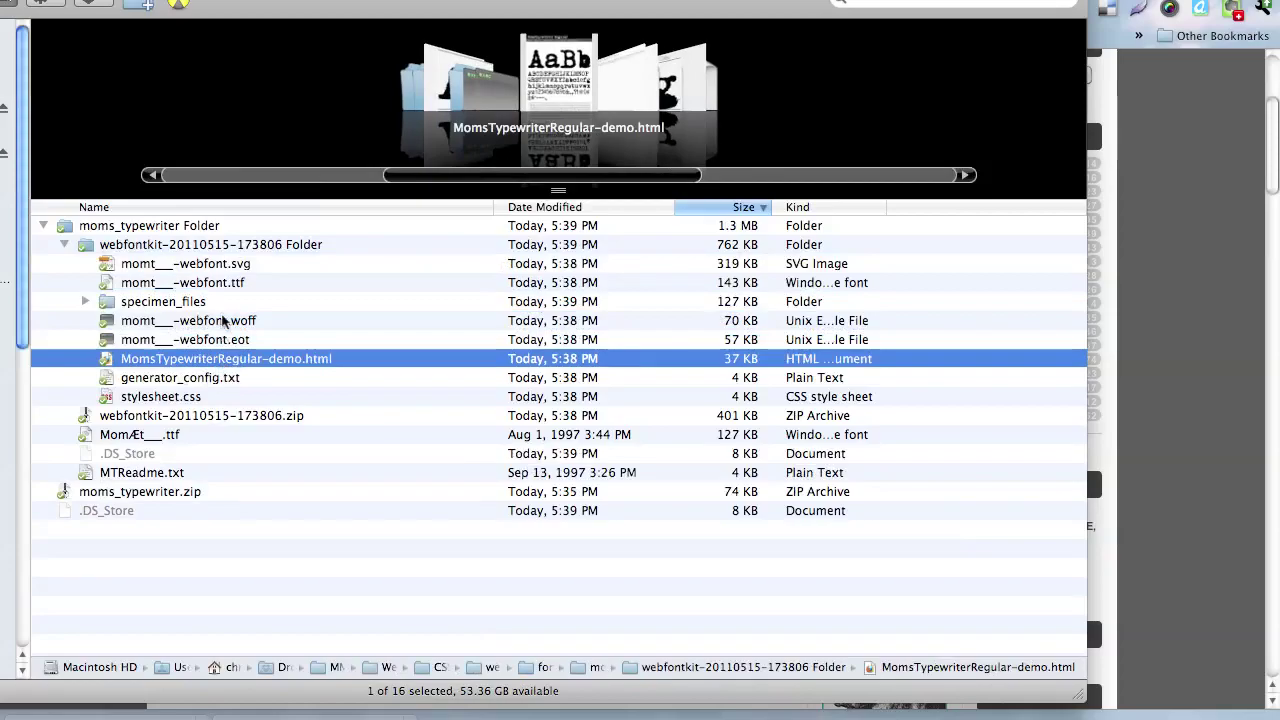
key("super+o")
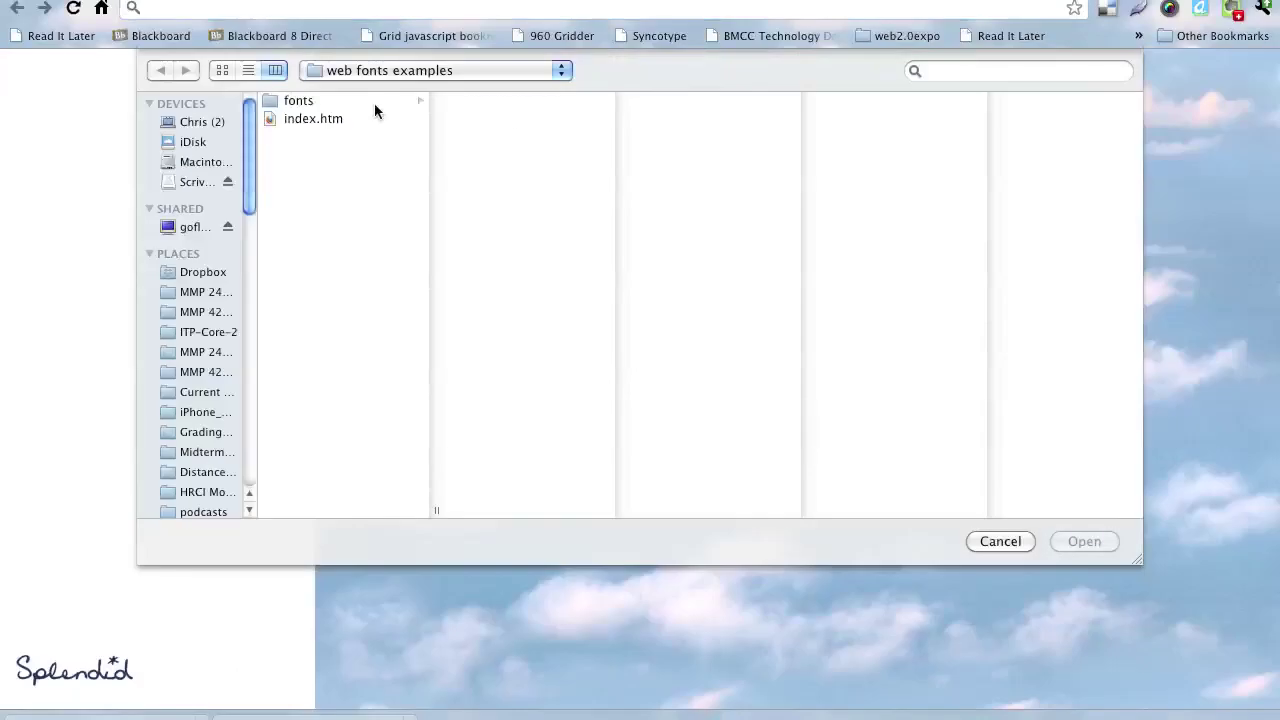
Open the MomsTypewriter demo page from fonts > moms_typewriter's unzipped webfont kit folder.
left_click(375, 103)
left_click(553, 108)
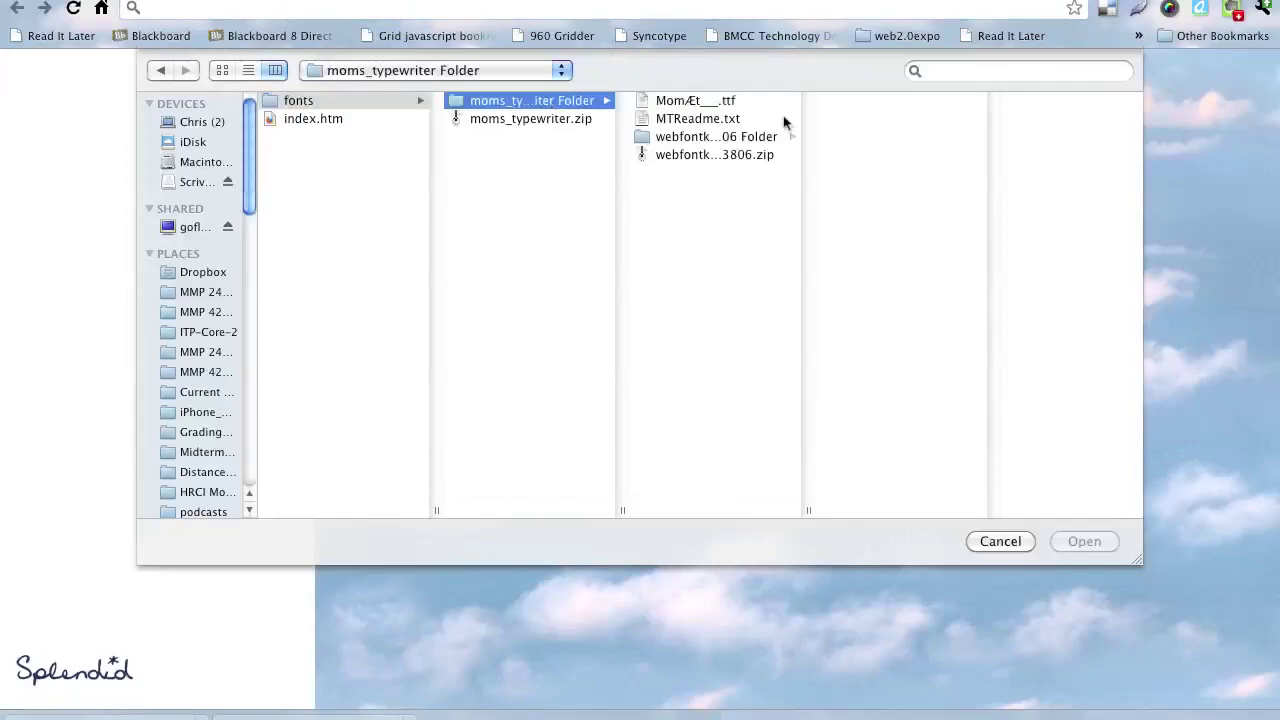
left_click(730, 142)
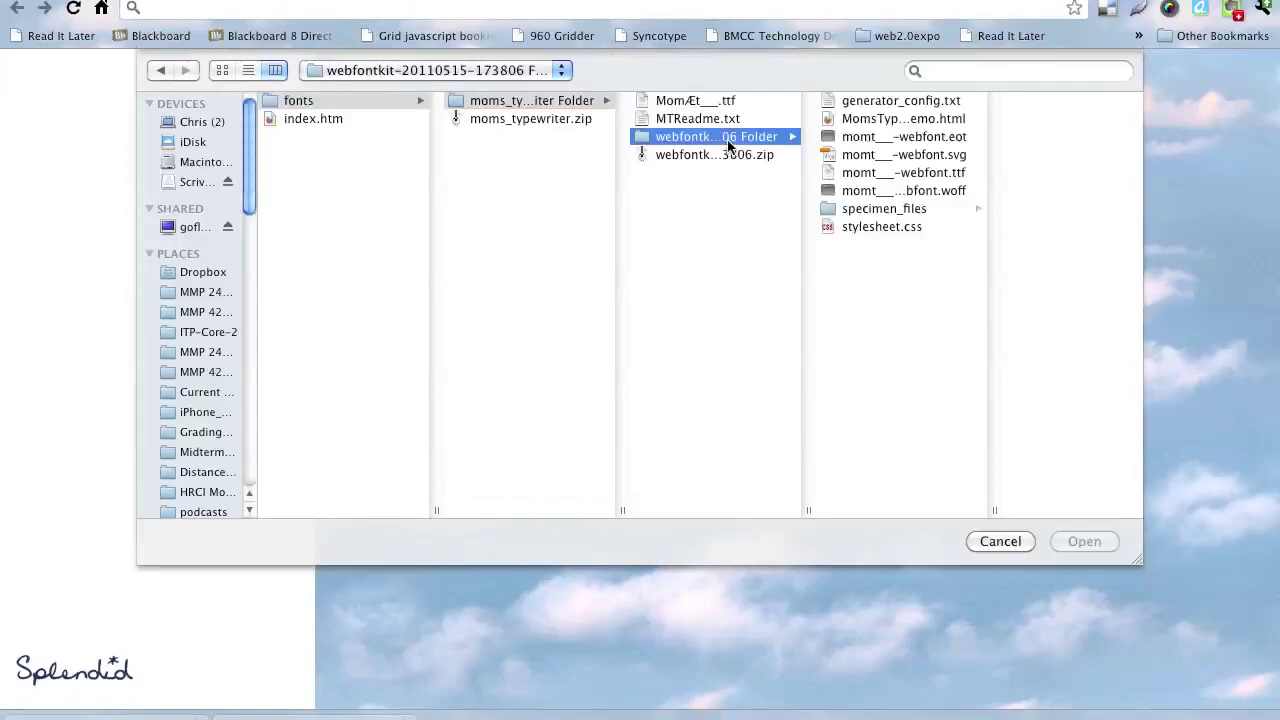
left_click(897, 119)
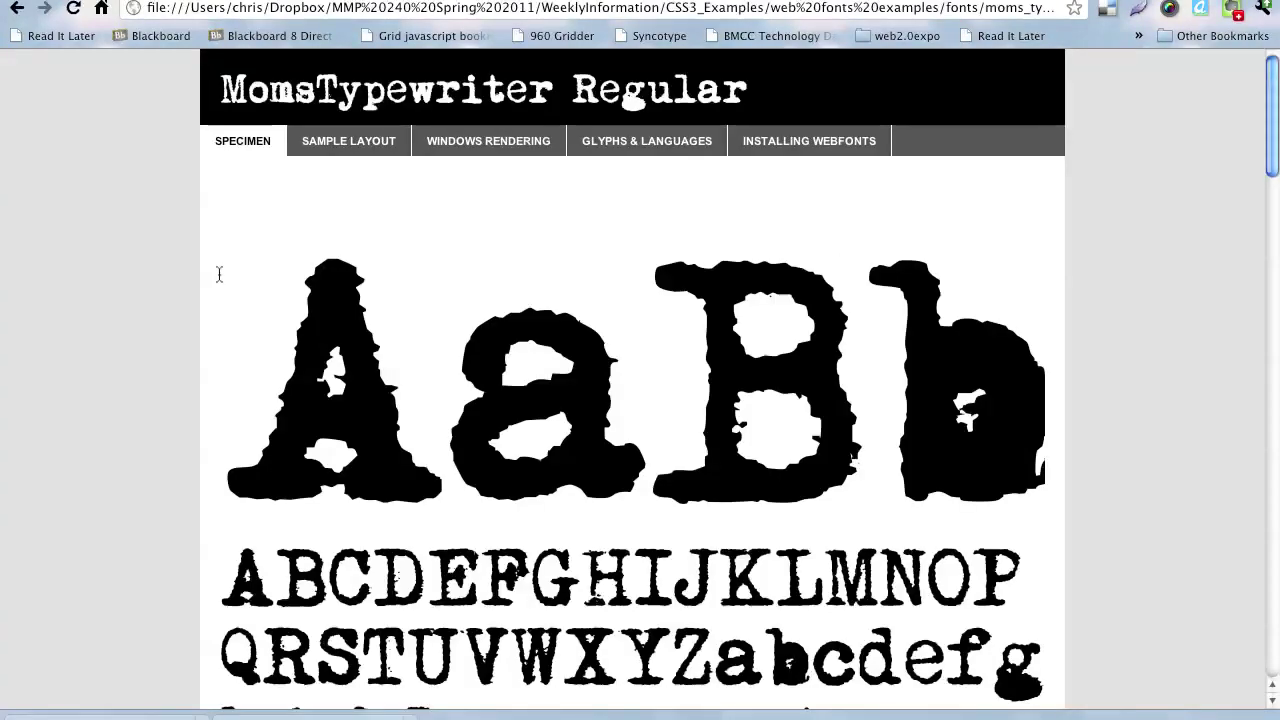
Scroll down through the specimen's size and body comparison samples, then back to the title.
scroll(221, 217, "down", 5)
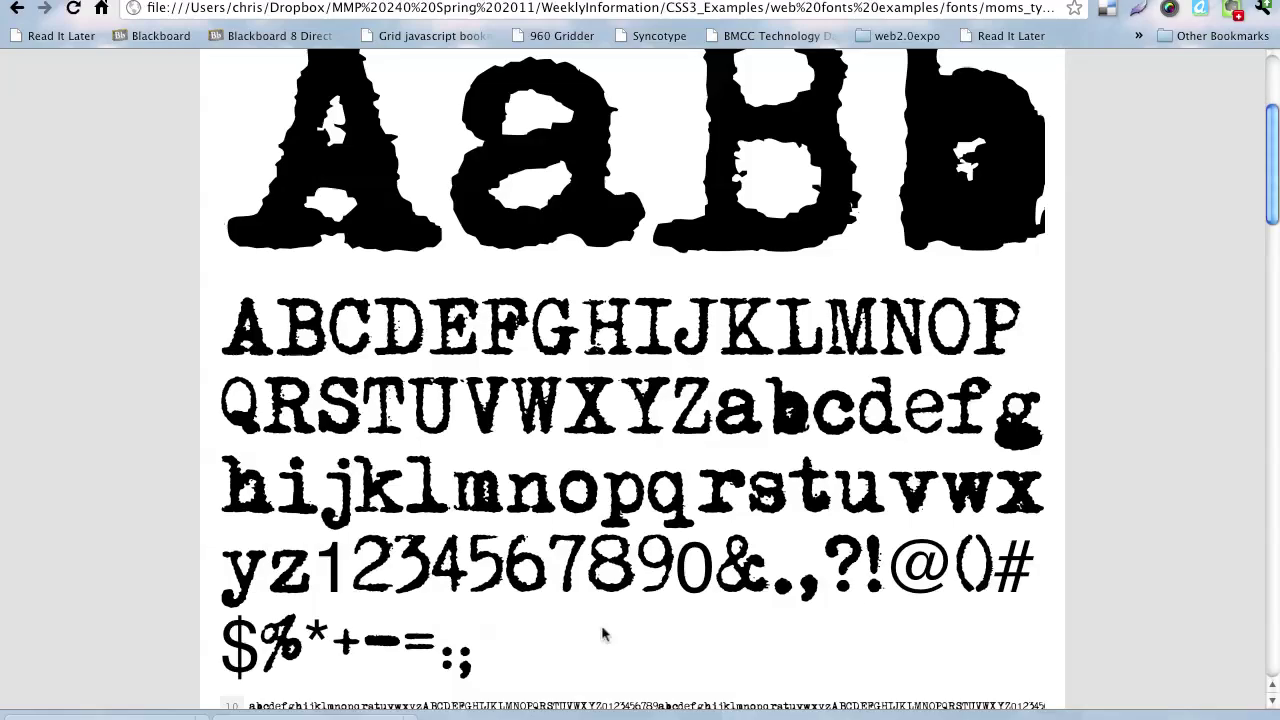
scroll(603, 633, "down", 11)
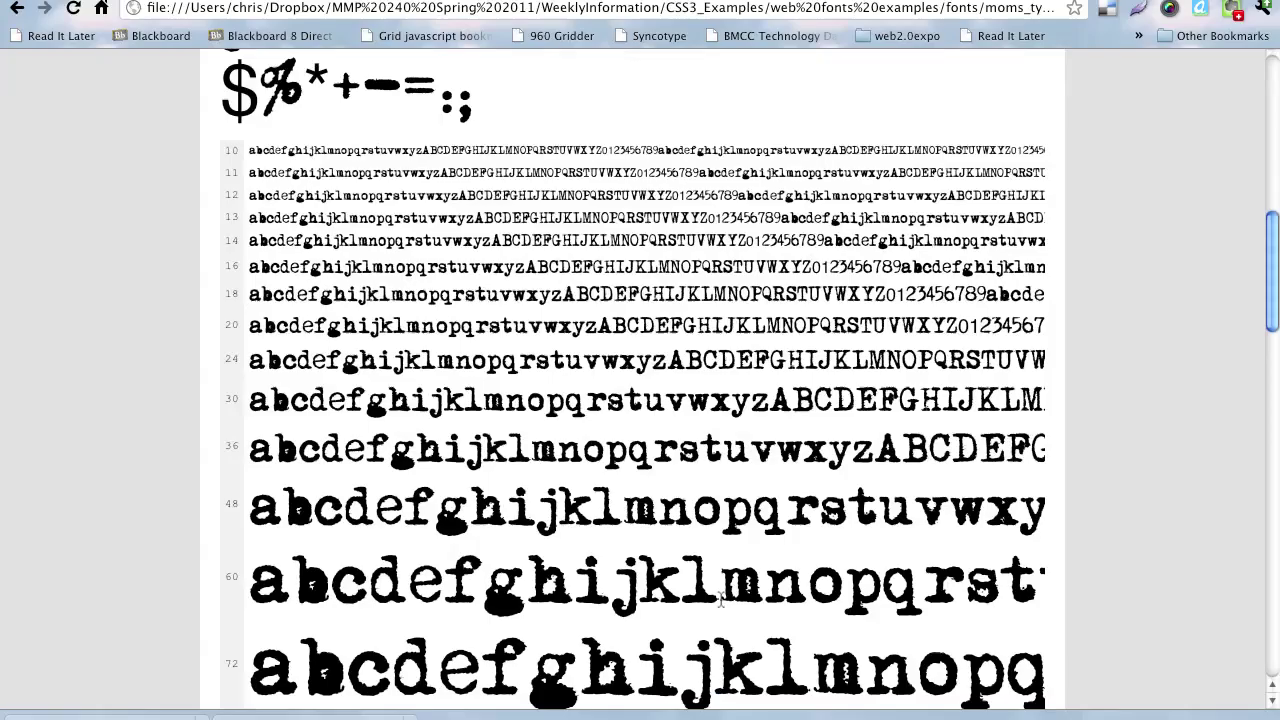
scroll(720, 598, "down", 12)
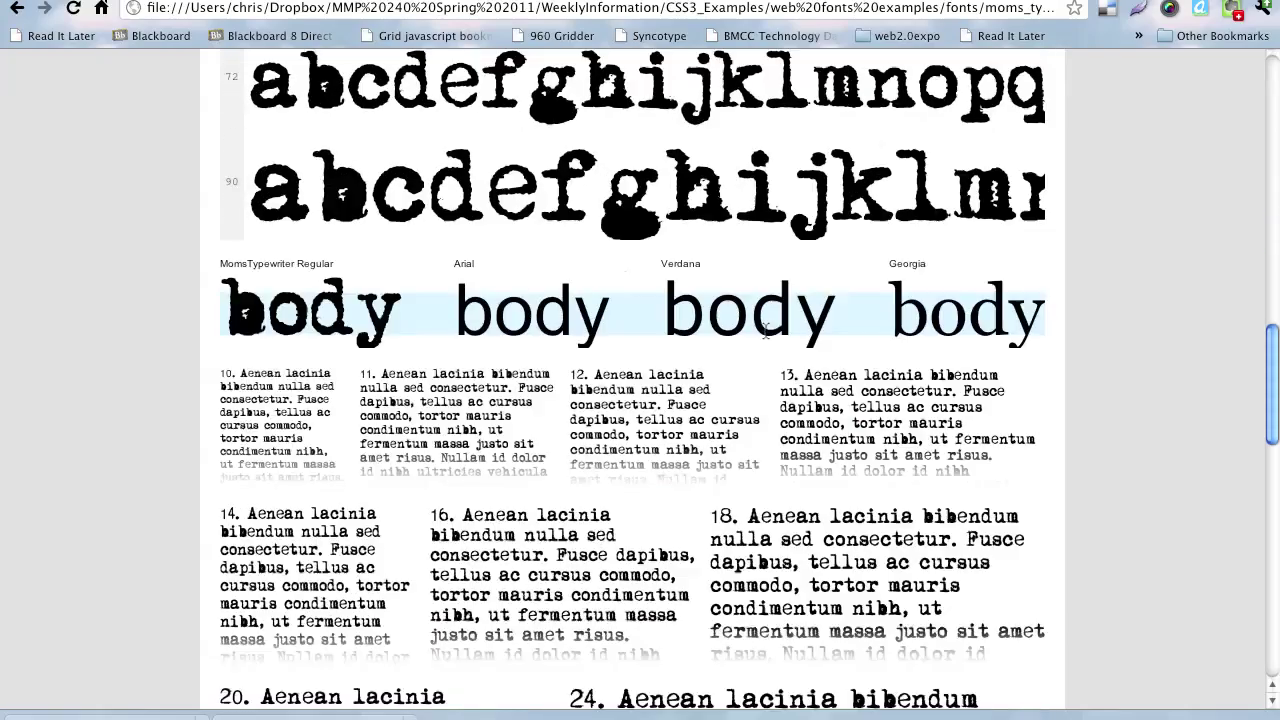
scroll(766, 333, "down", 1)
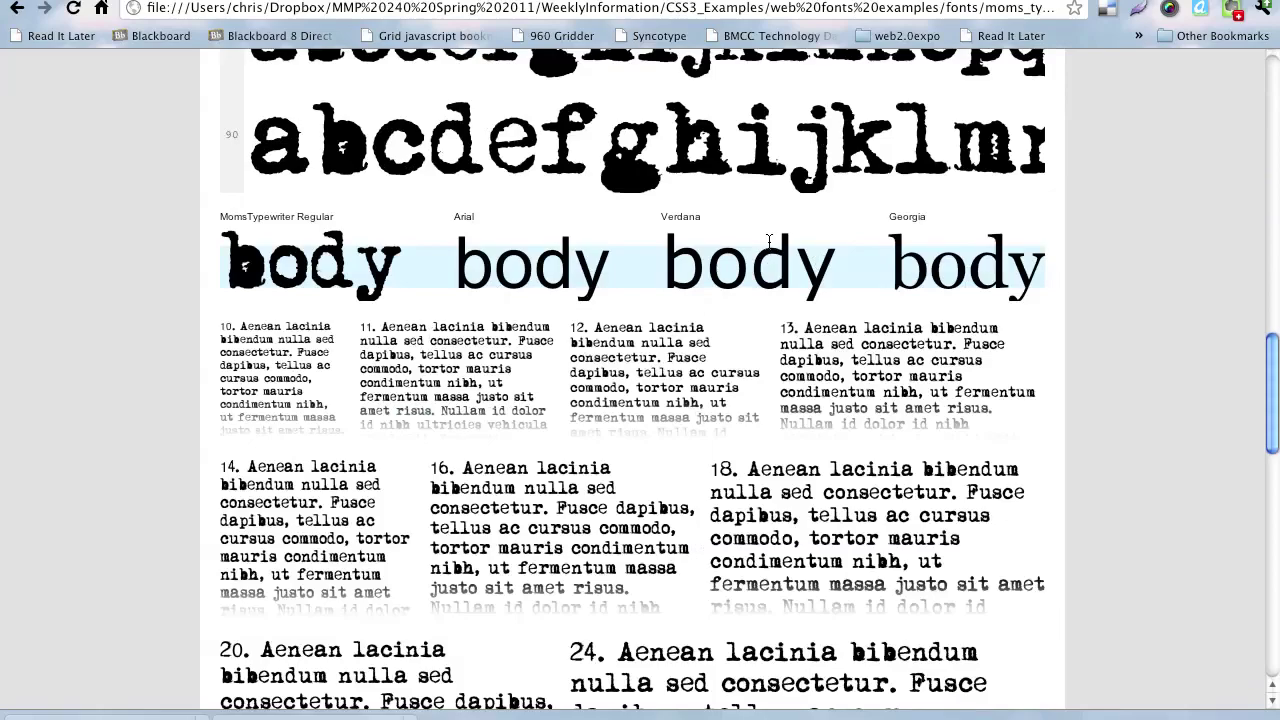
left_click_drag(427, 301, 206, 274)
scroll(612, 574, "down", 5)
scroll(667, 397, "down", 10)
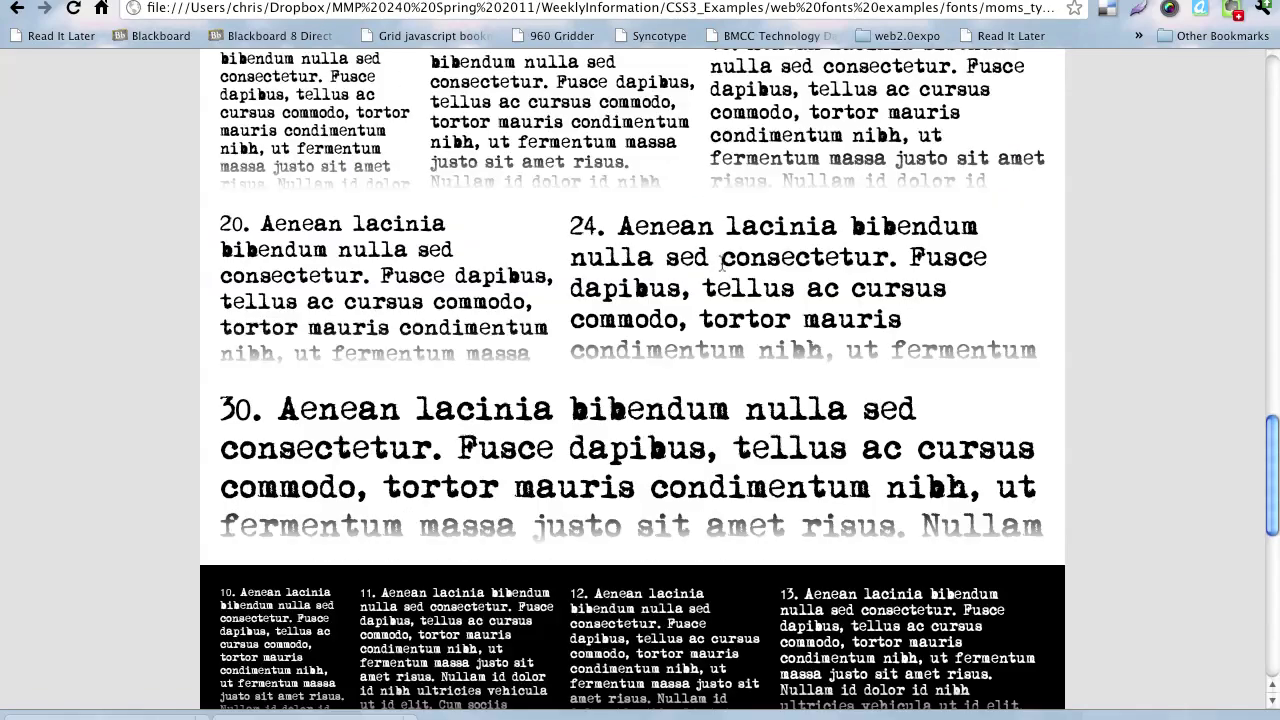
scroll(713, 360, "down", 6)
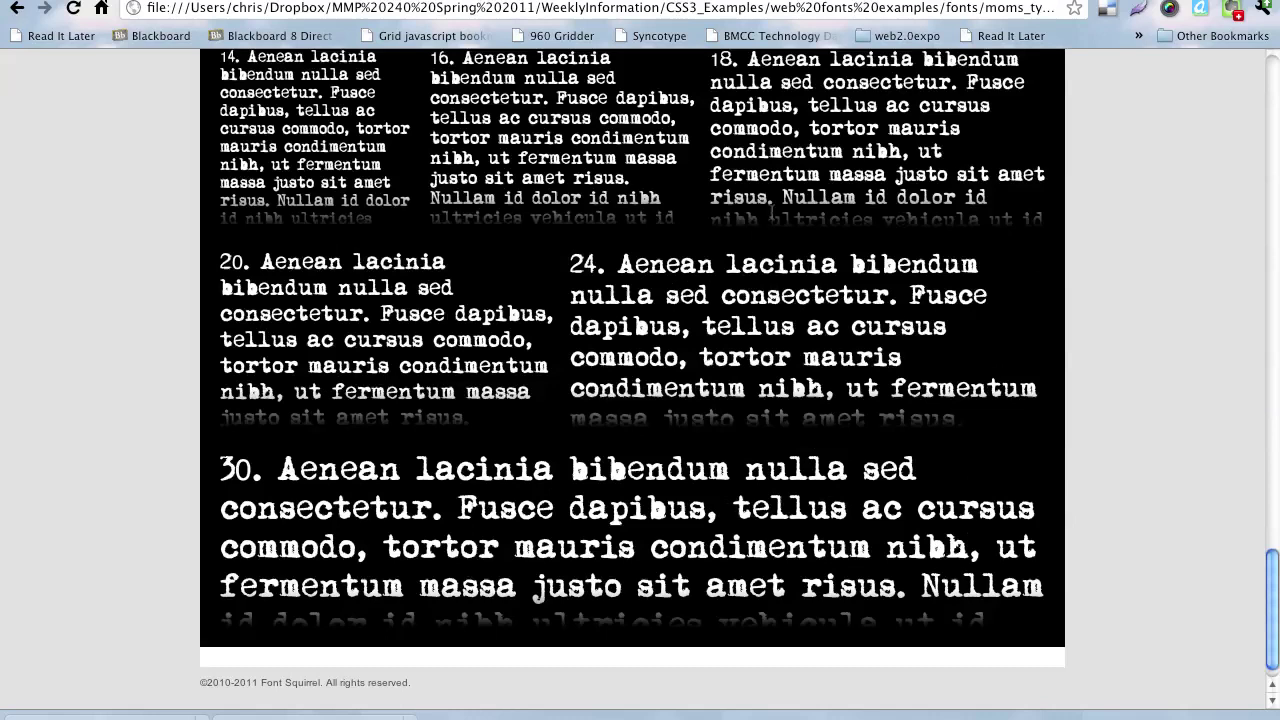
scroll(742, 204, "up", 20)
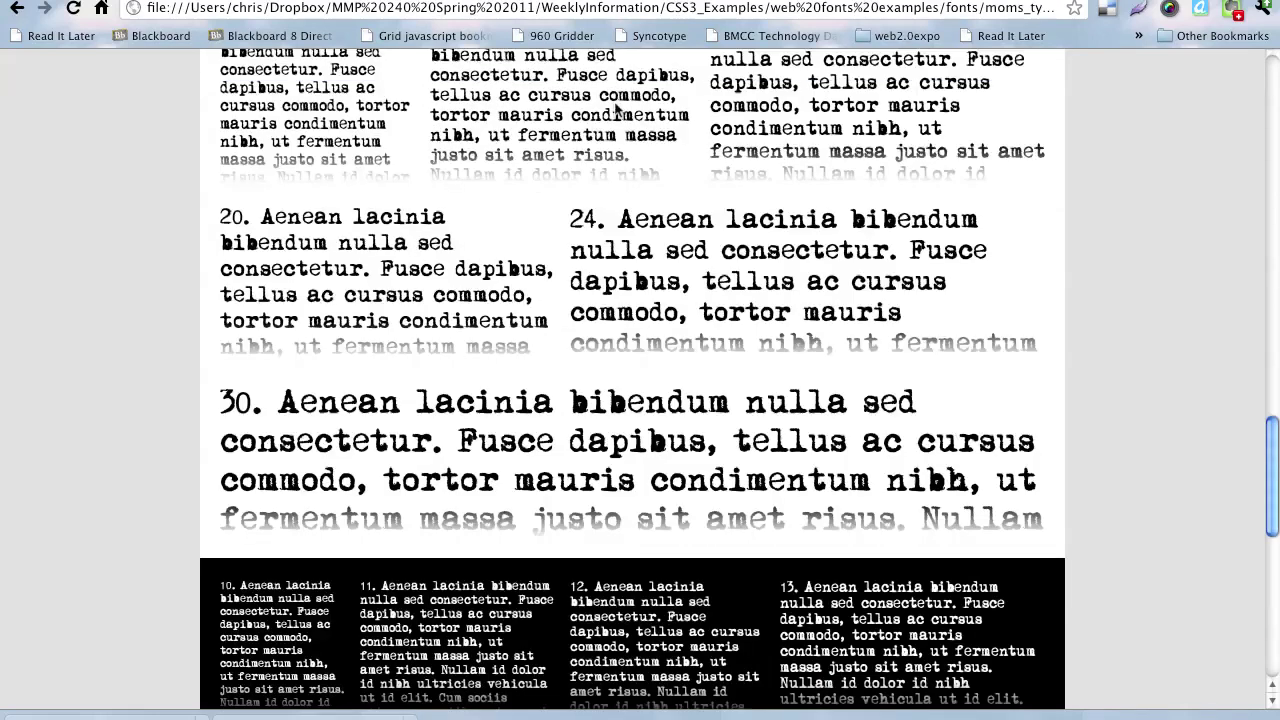
scroll(591, 222, "up", 20)
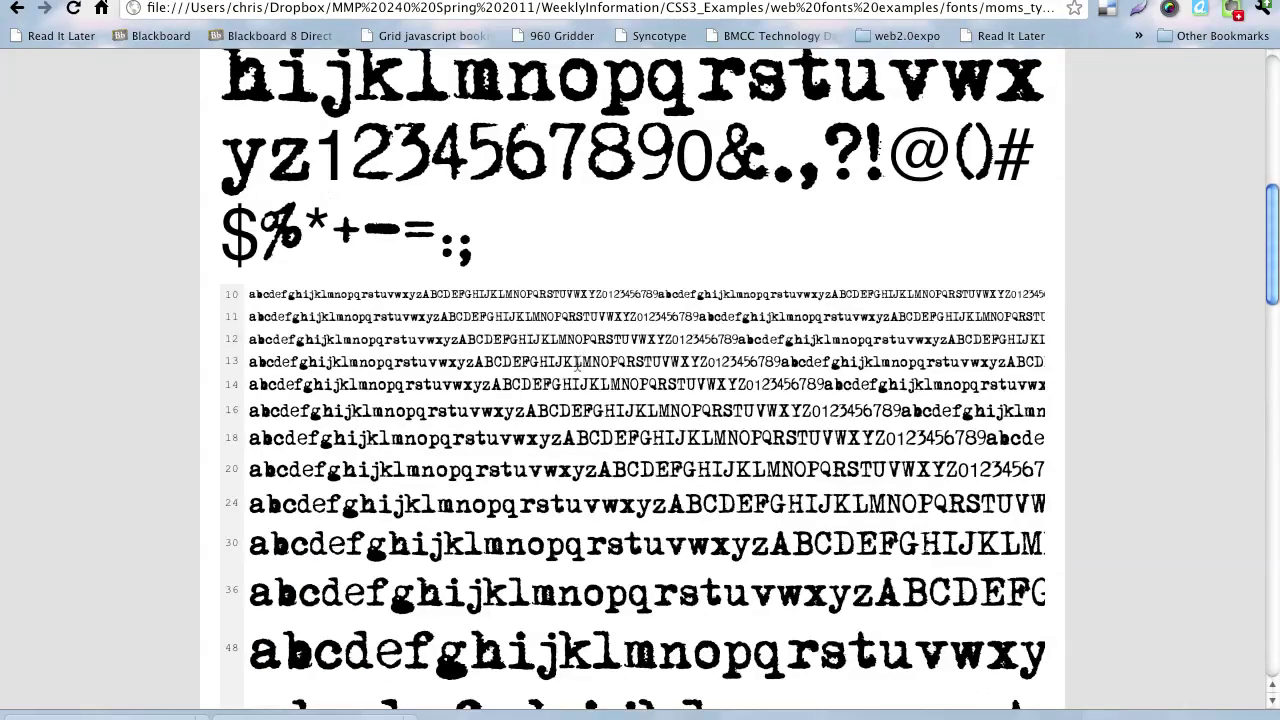
scroll(567, 408, "up", 2)
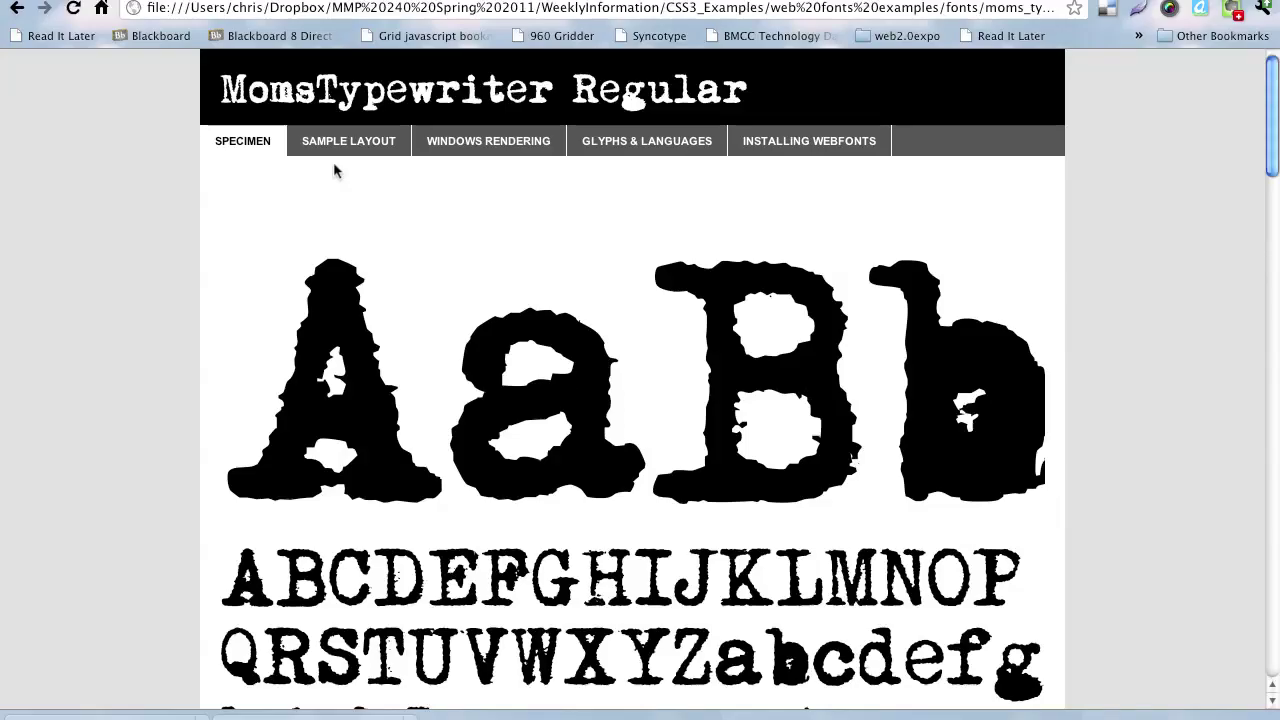
View the demo's Sample Layout, Windows Rendering and Glyphs & Languages pages.
left_click(350, 143)
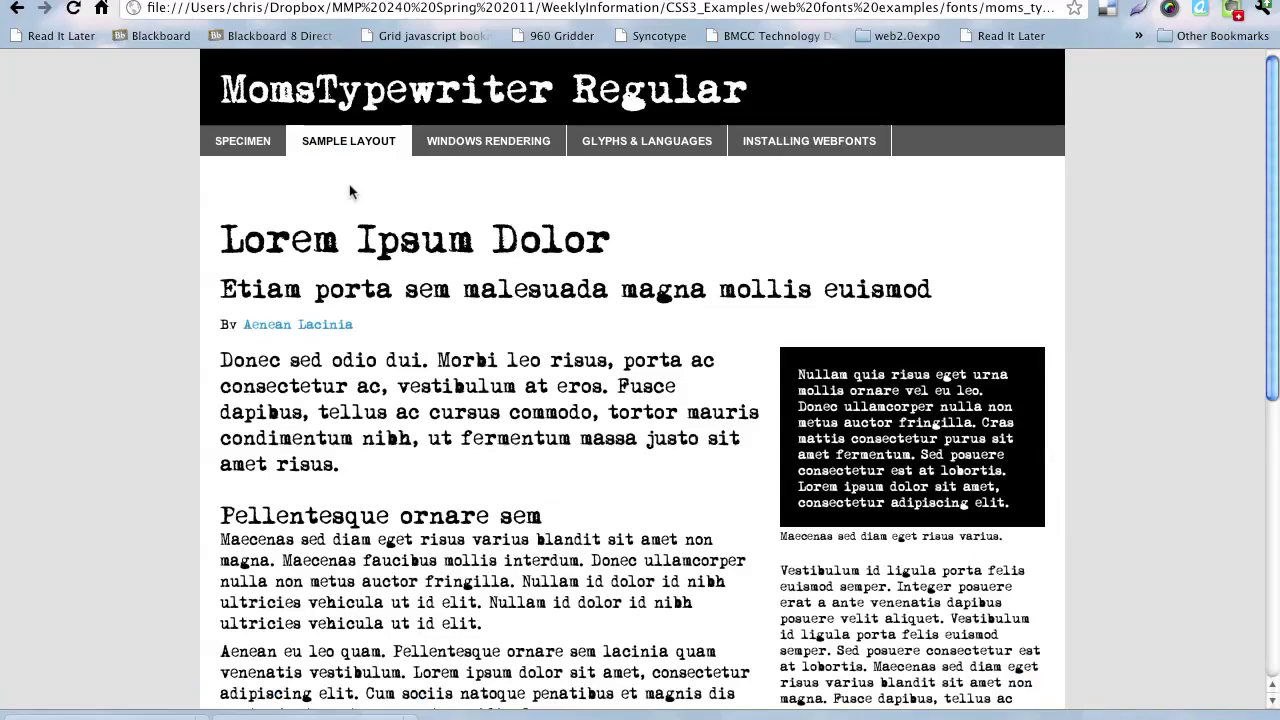
left_click(460, 148)
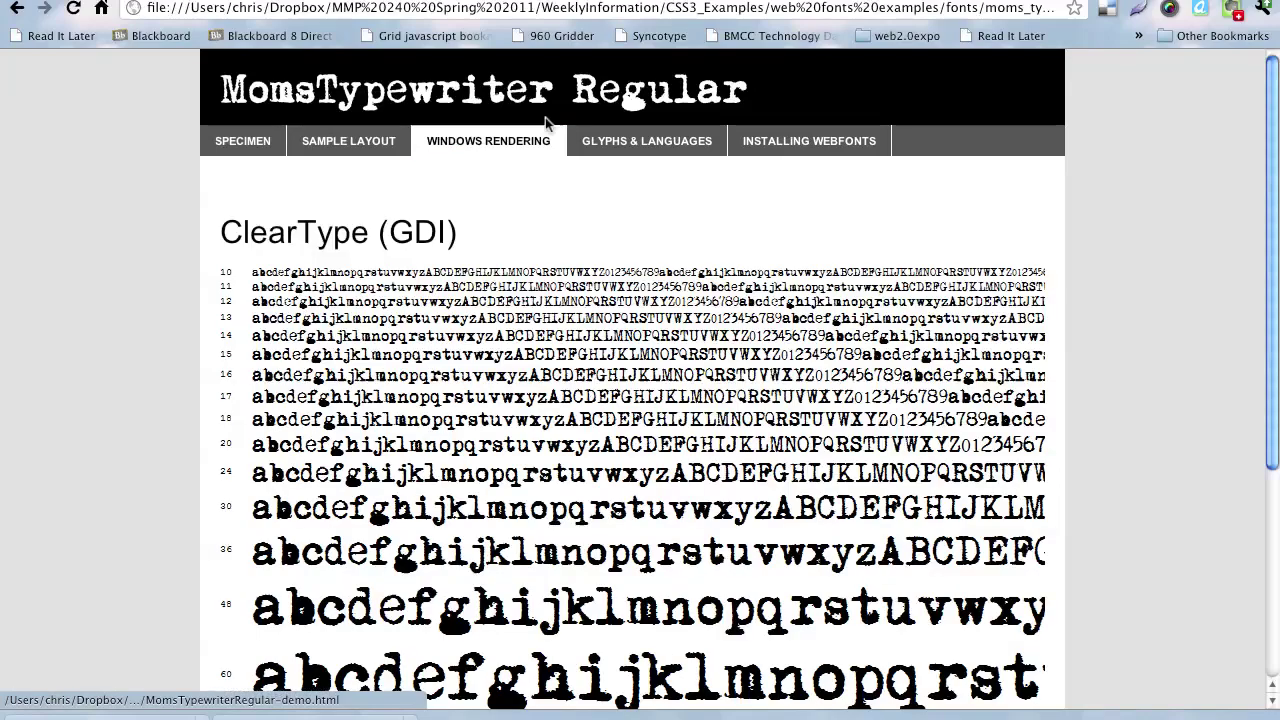
left_click(636, 146)
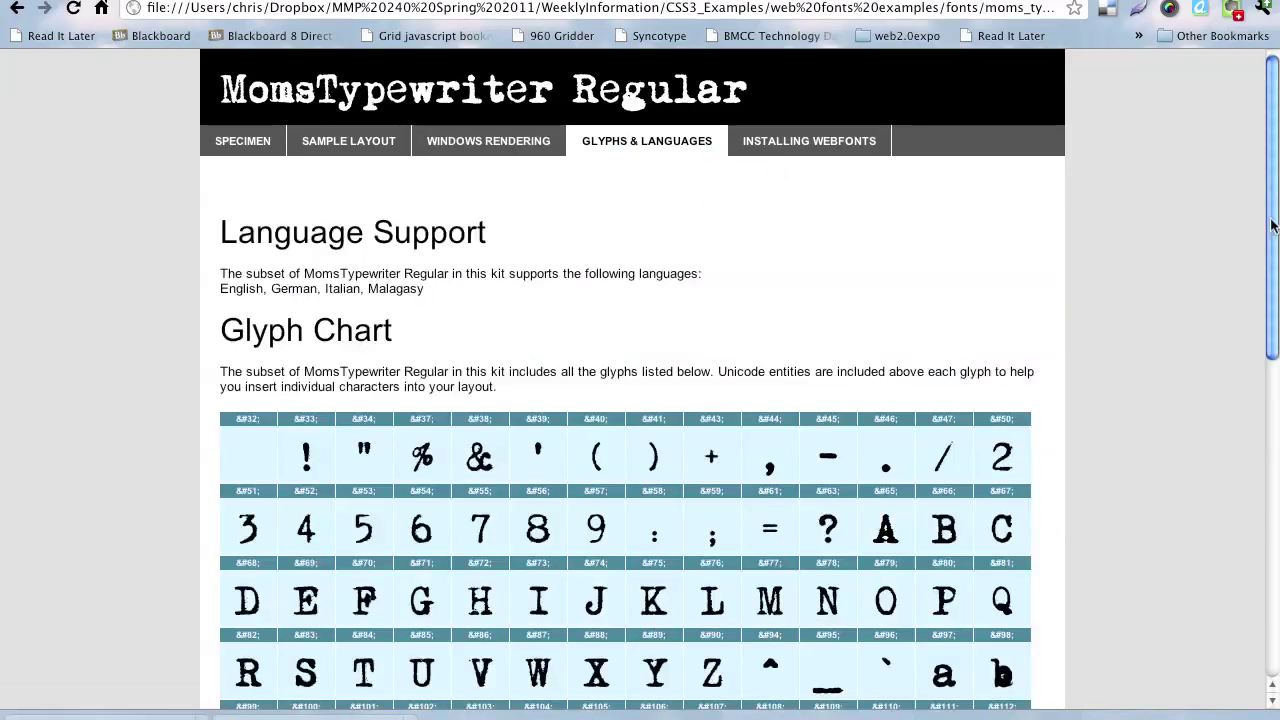
left_click_drag(1272, 225, 1270, 320)
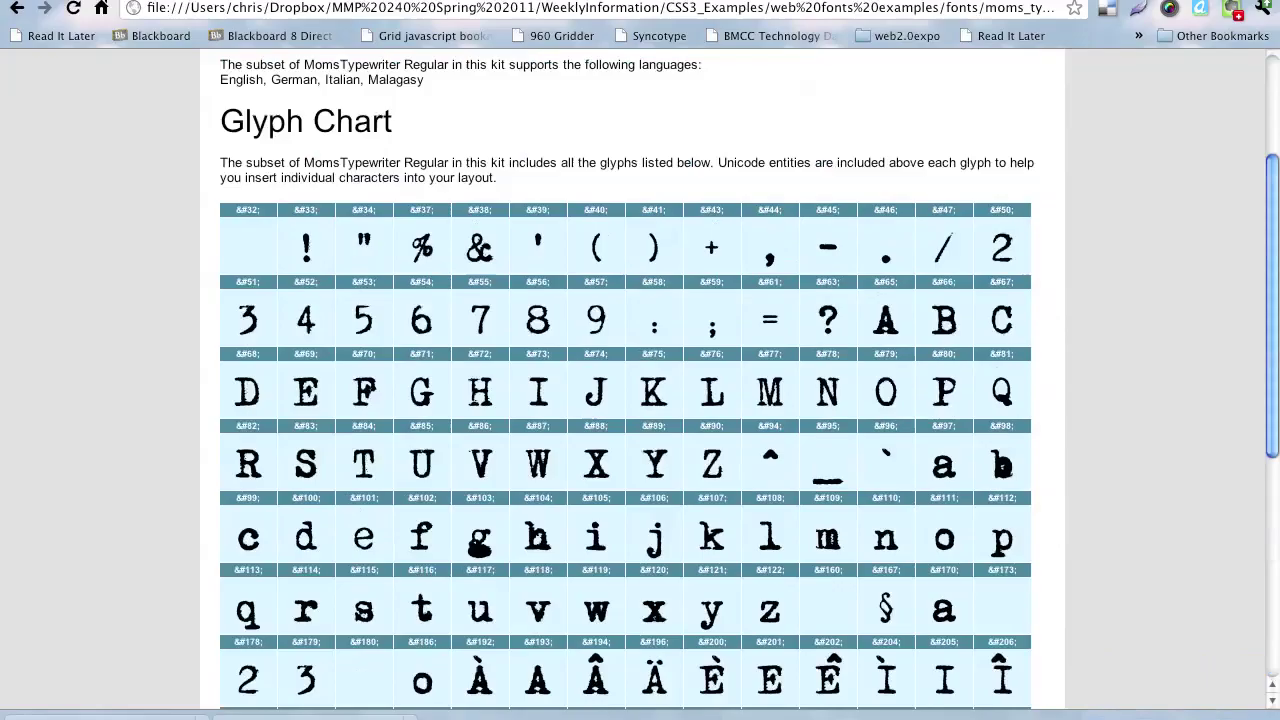
scroll(640, 380, "up", 3)
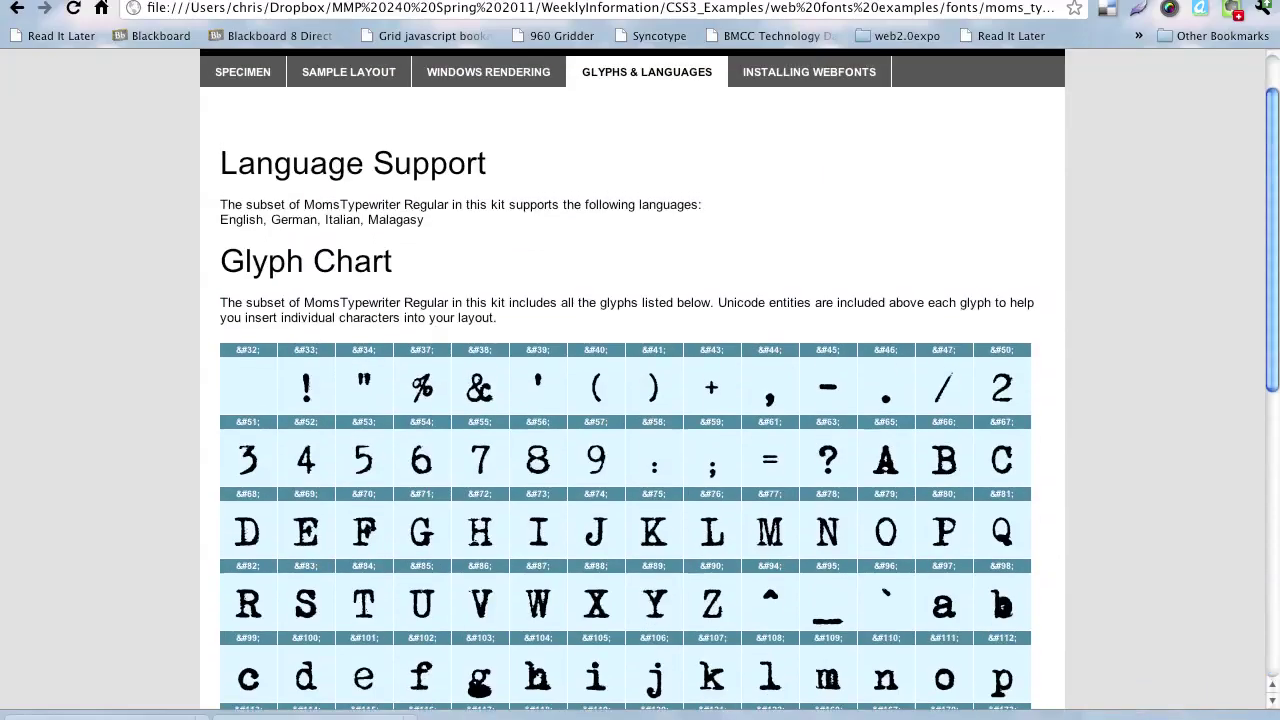
scroll(640, 380, "up", 2)
Read the Installing Webfonts code instructions, then return to the kit's files in Finder.
left_click(805, 143)
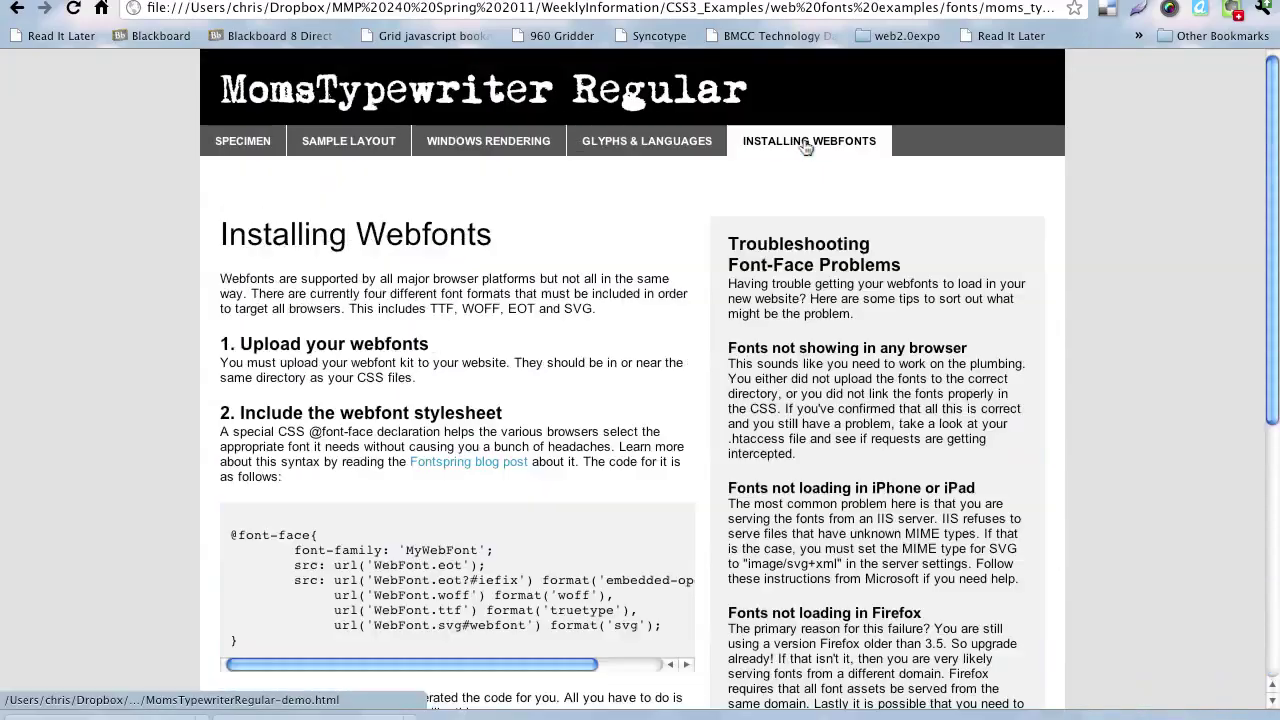
scroll(499, 520, "right", 1)
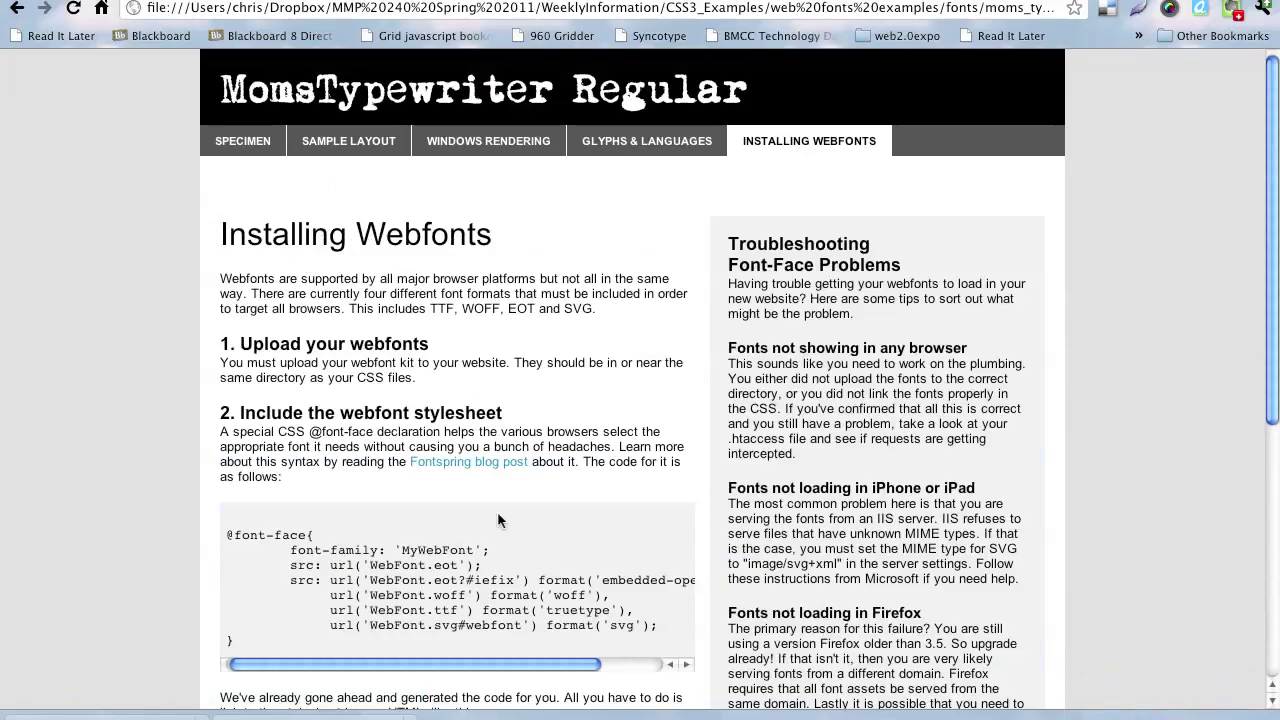
scroll(497, 520, "down", 10)
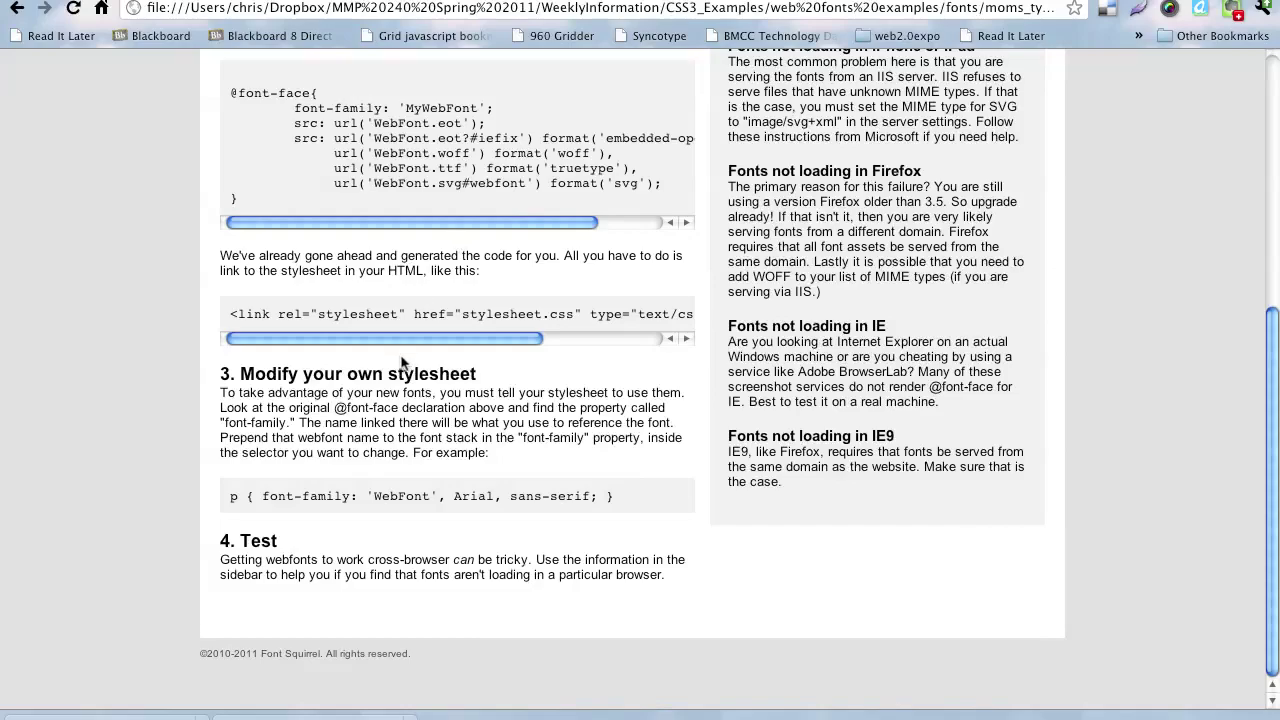
left_click_drag(486, 340, 421, 323)
key("super+Tab")
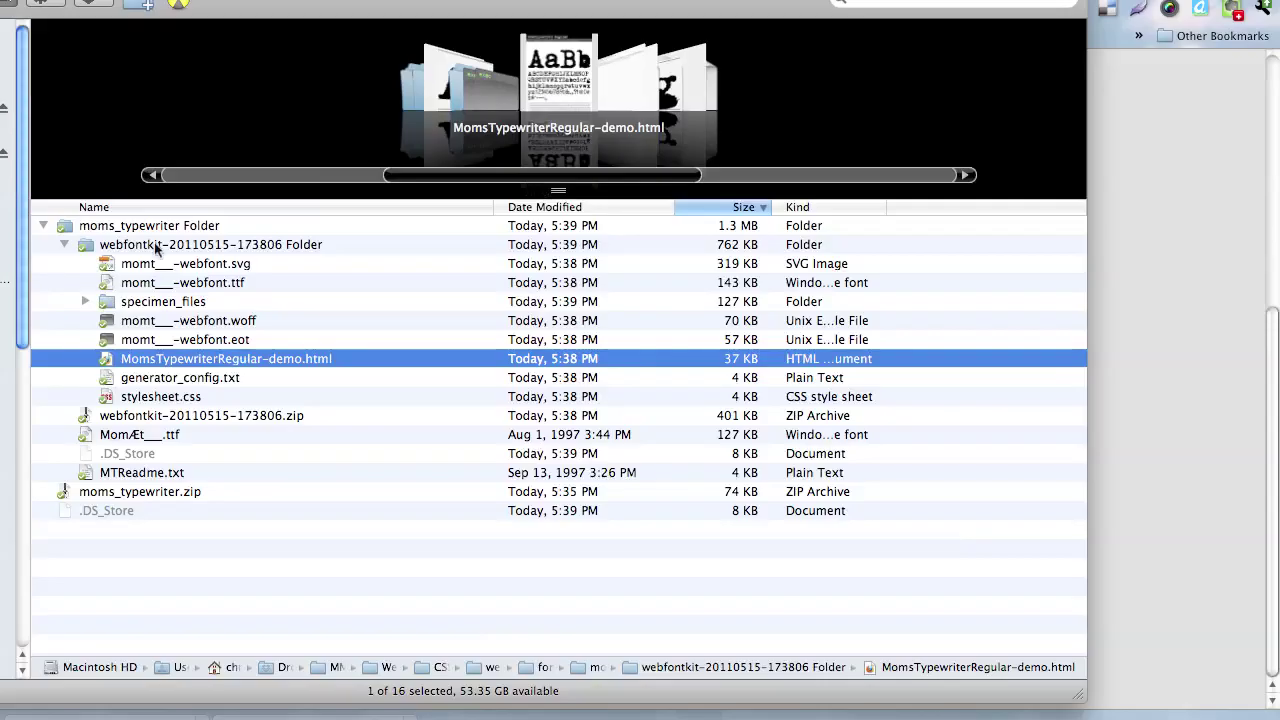
Expand specimen_files and open specimen_stylesheet.css with TextMate.app.
left_click(85, 302)
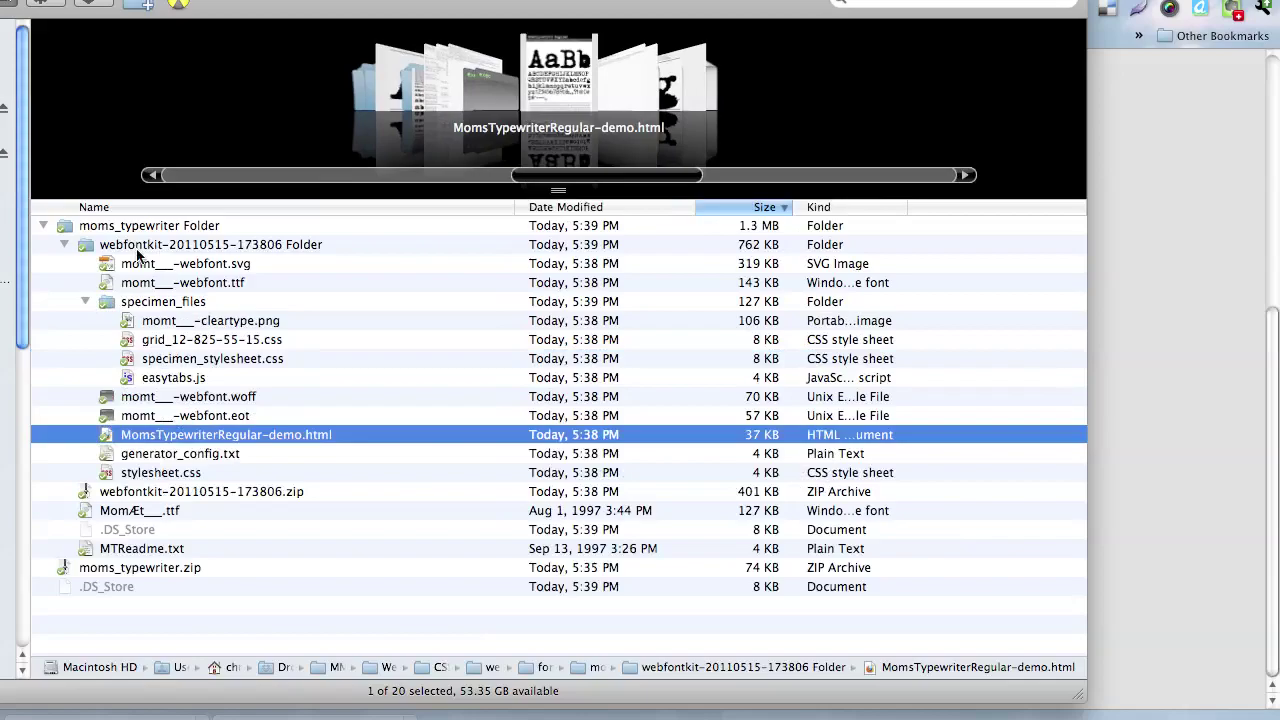
left_click(212, 361)
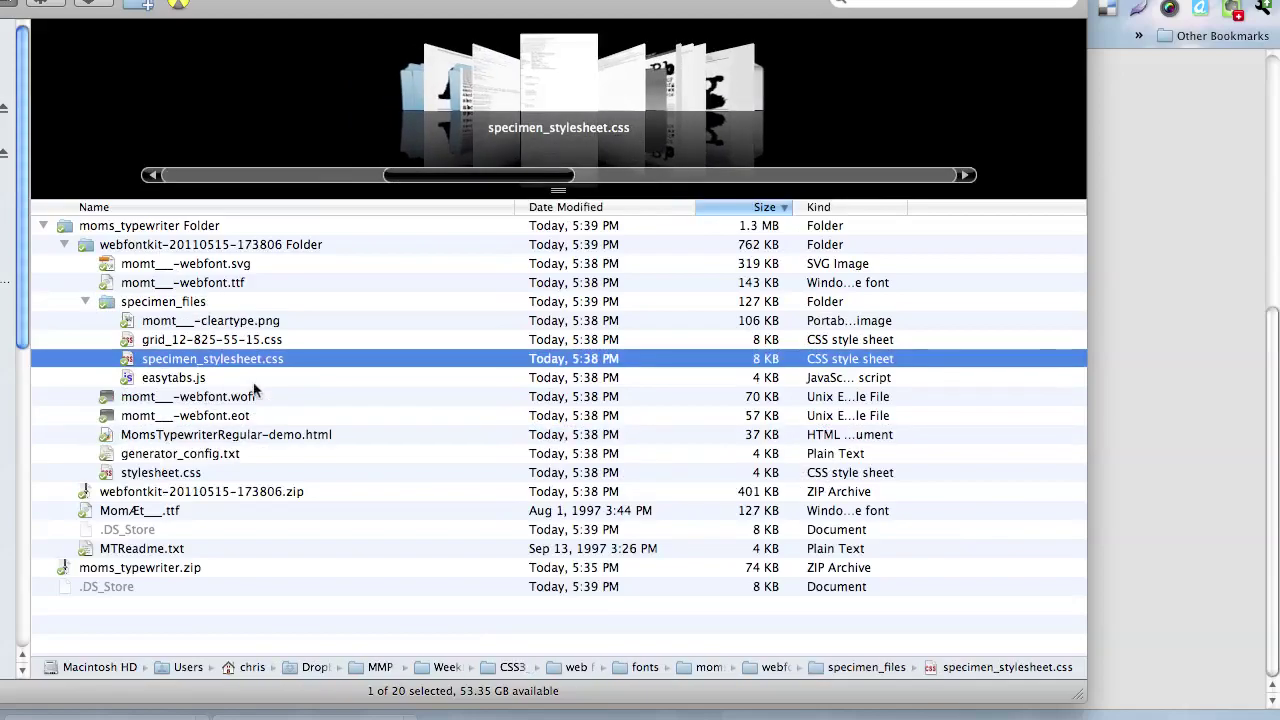
right_click(240, 365)
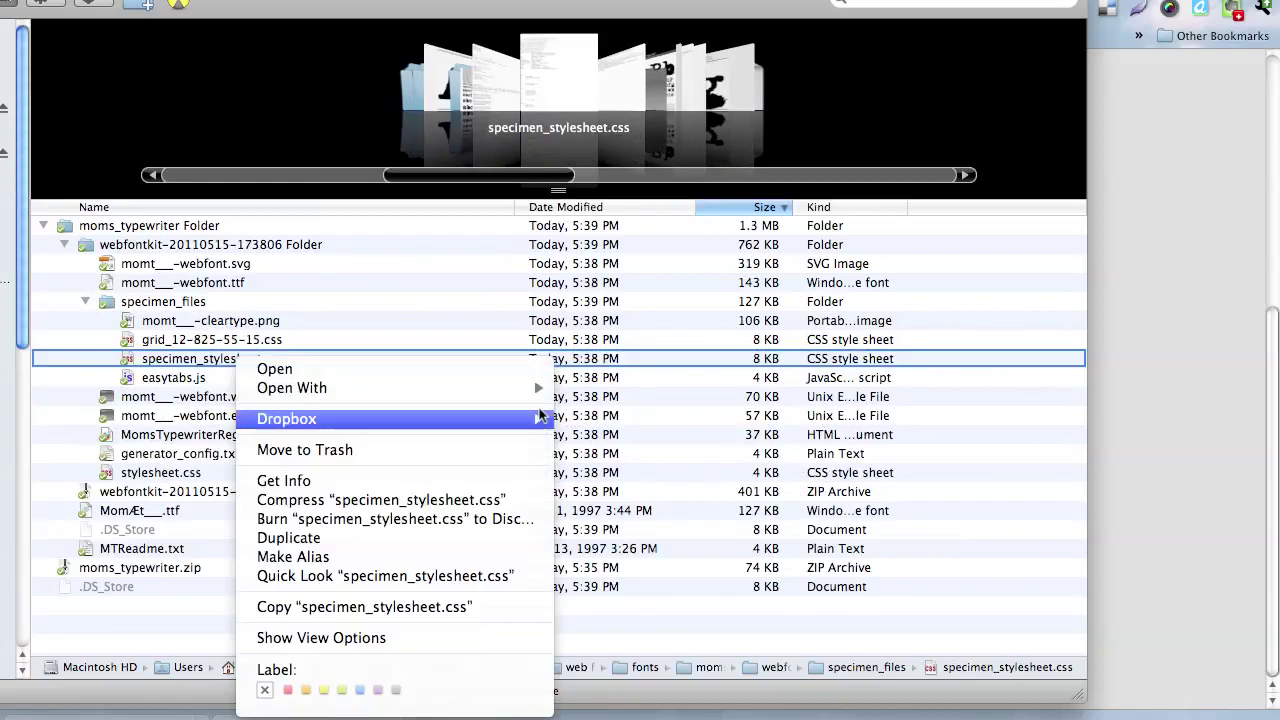
mouse_move(517, 388)
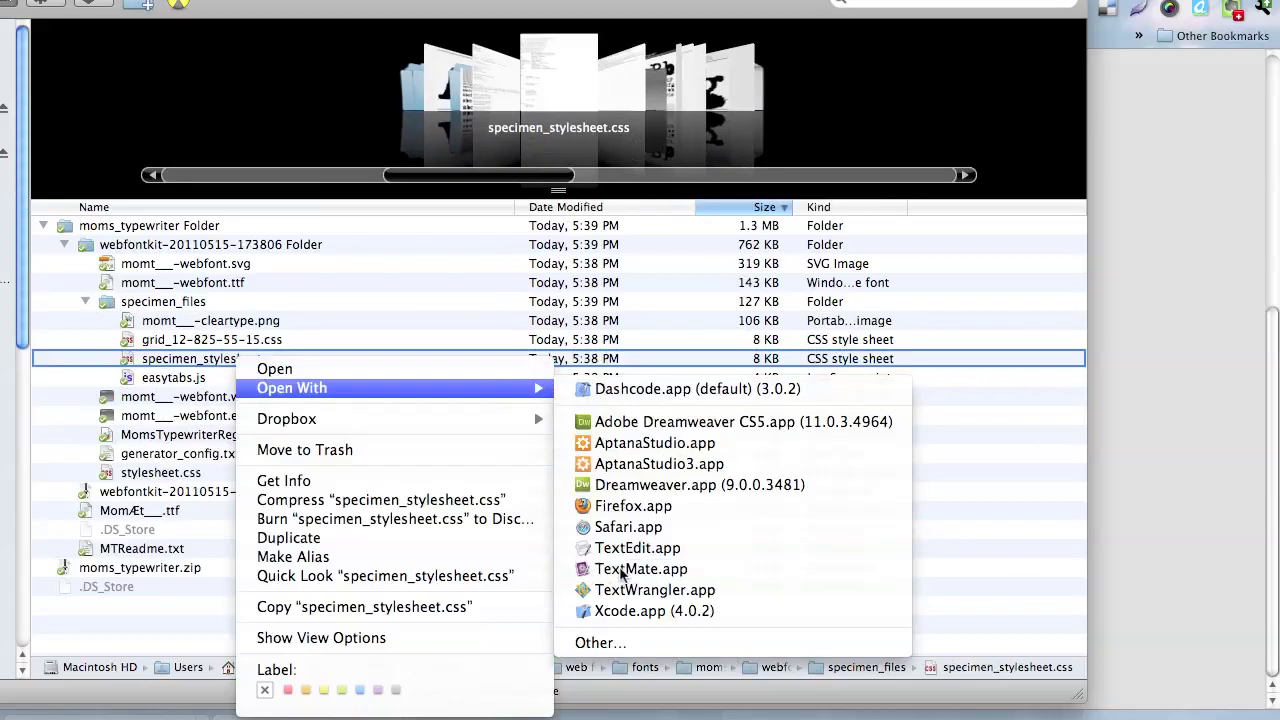
left_click(640, 569)
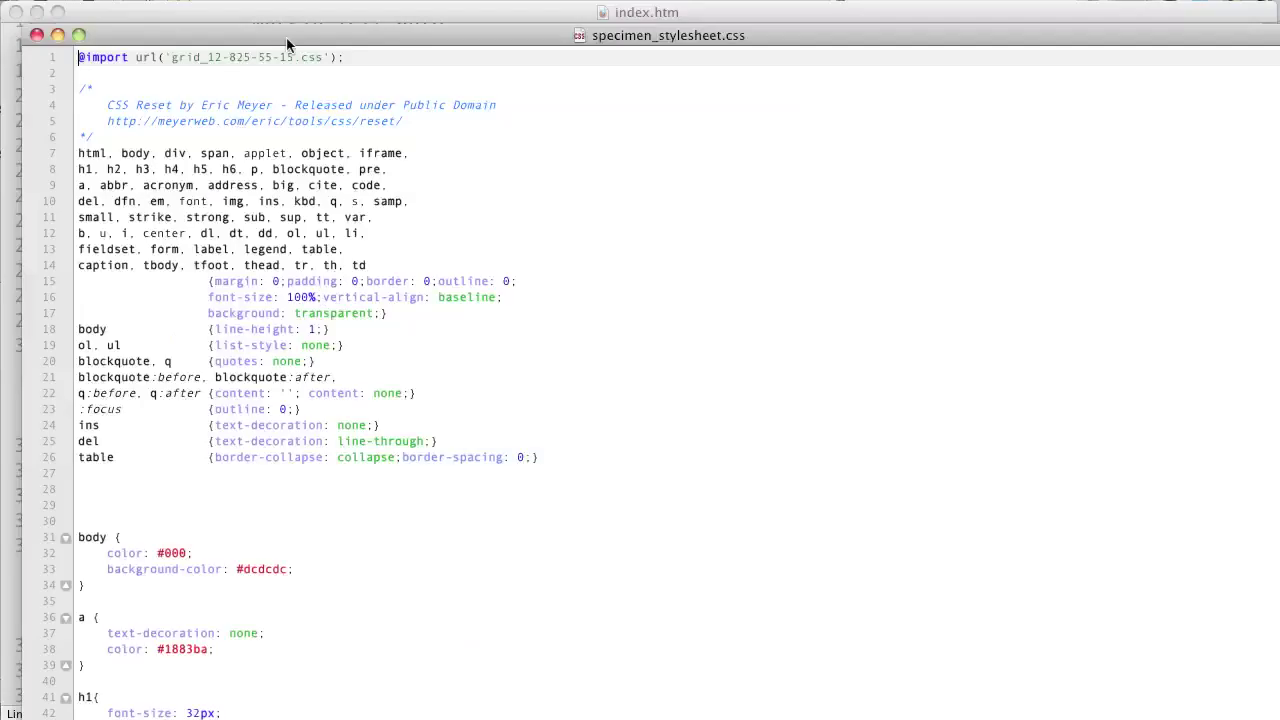
Read specimen_stylesheet.css down to its final rules, then close its window.
left_click_drag(287, 44, 387, 0)
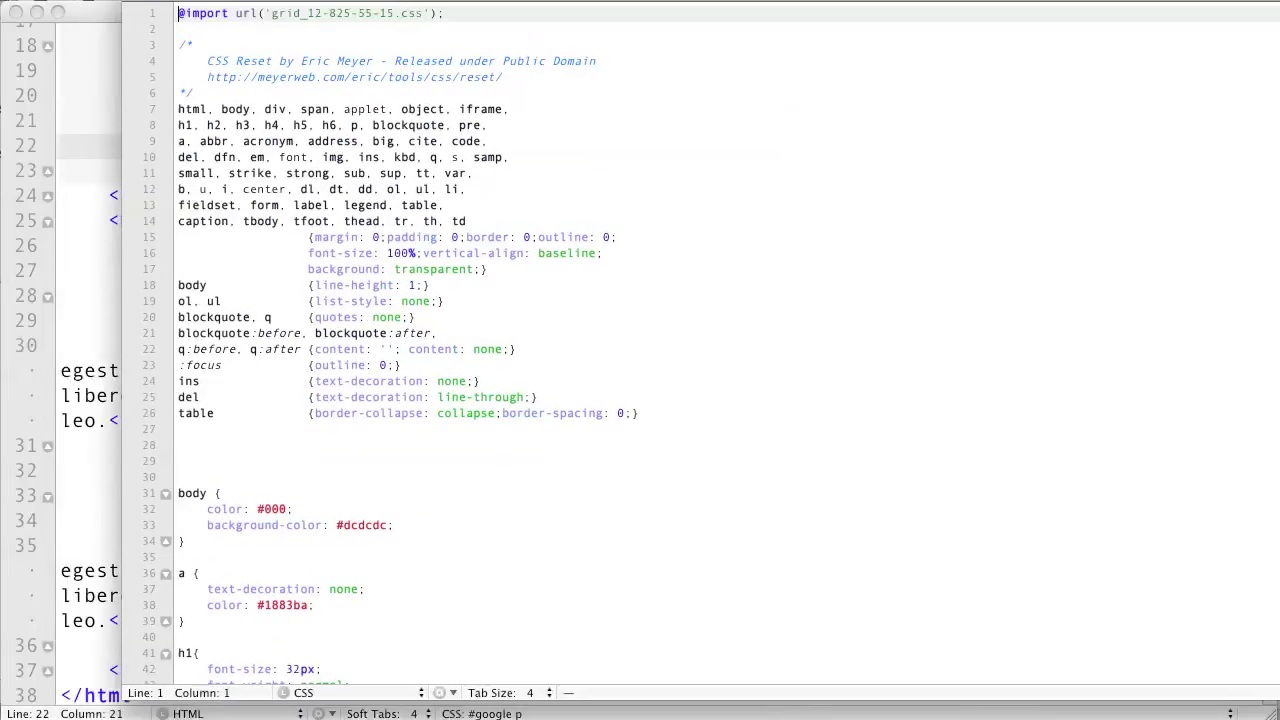
scroll(335, 468, "down", 12)
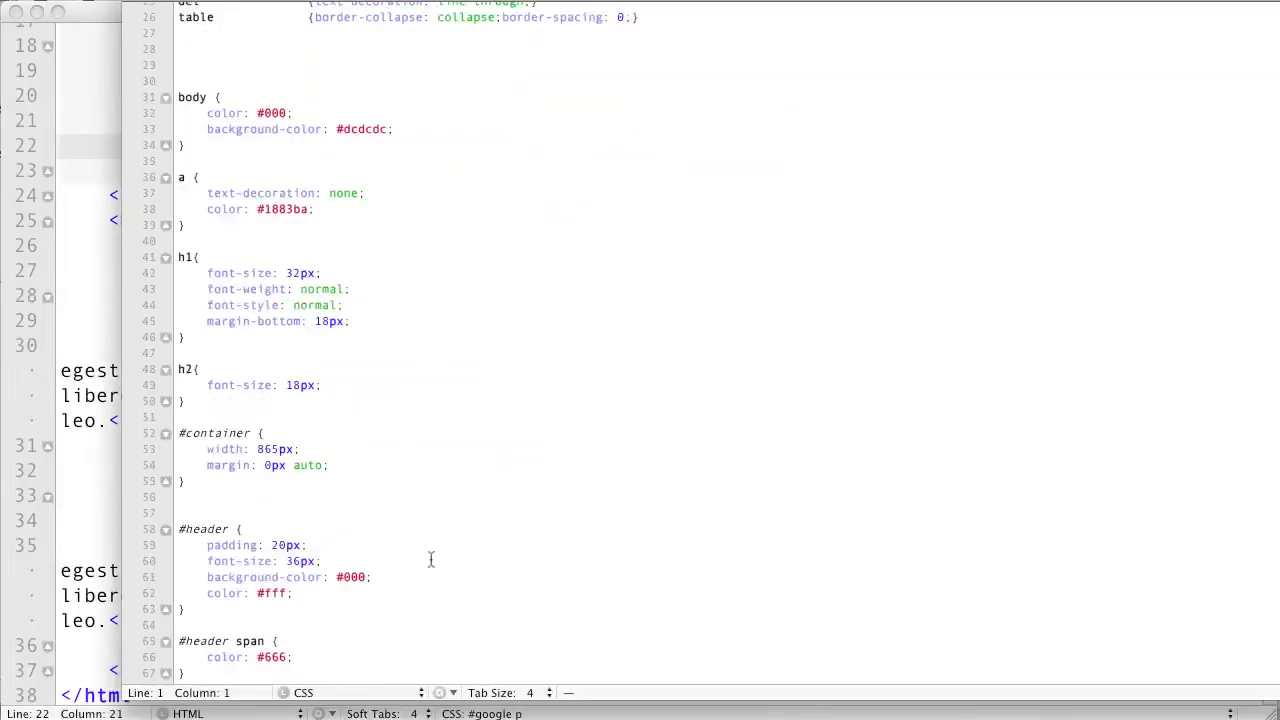
scroll(417, 553, "down", 14)
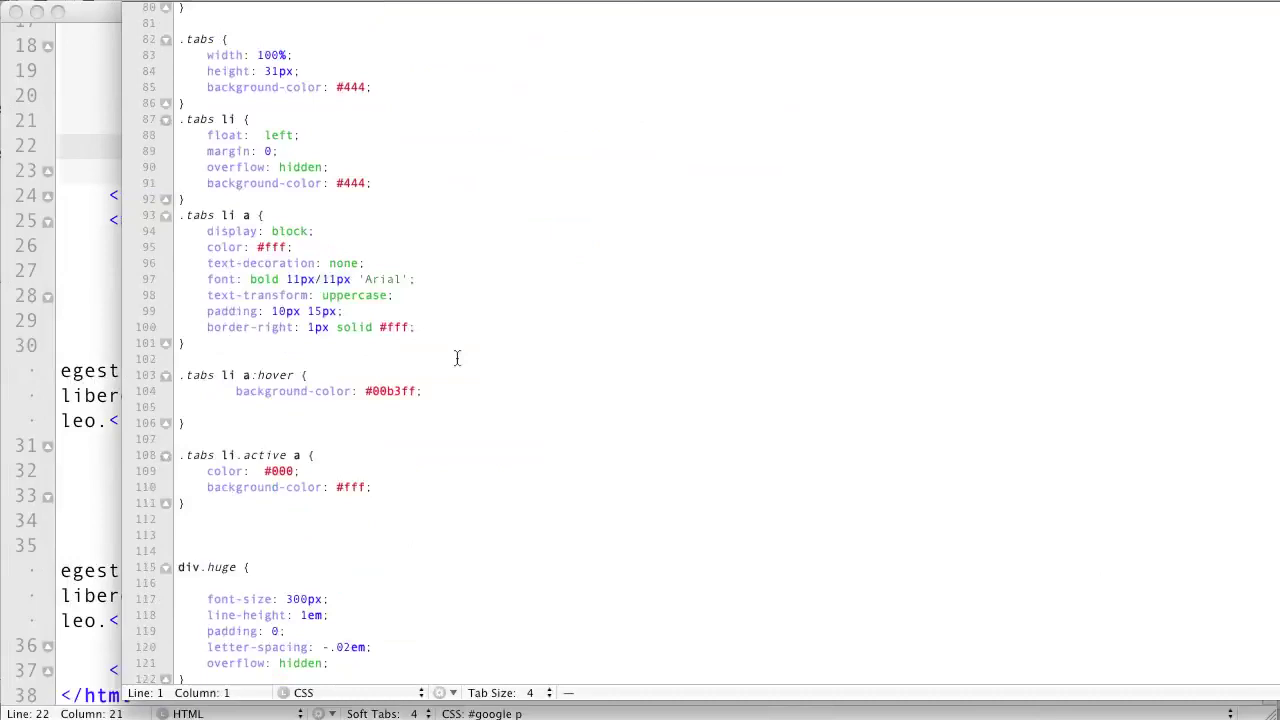
scroll(436, 499, "down", 13)
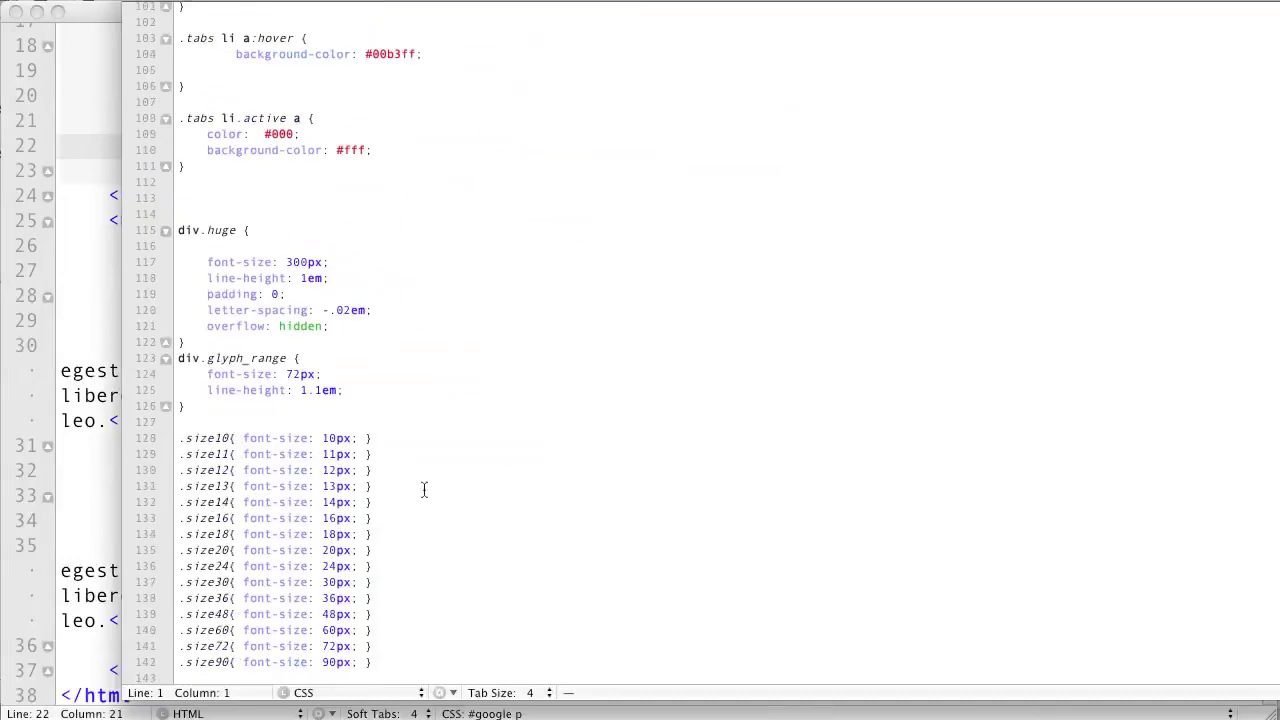
scroll(435, 429, "down", 2)
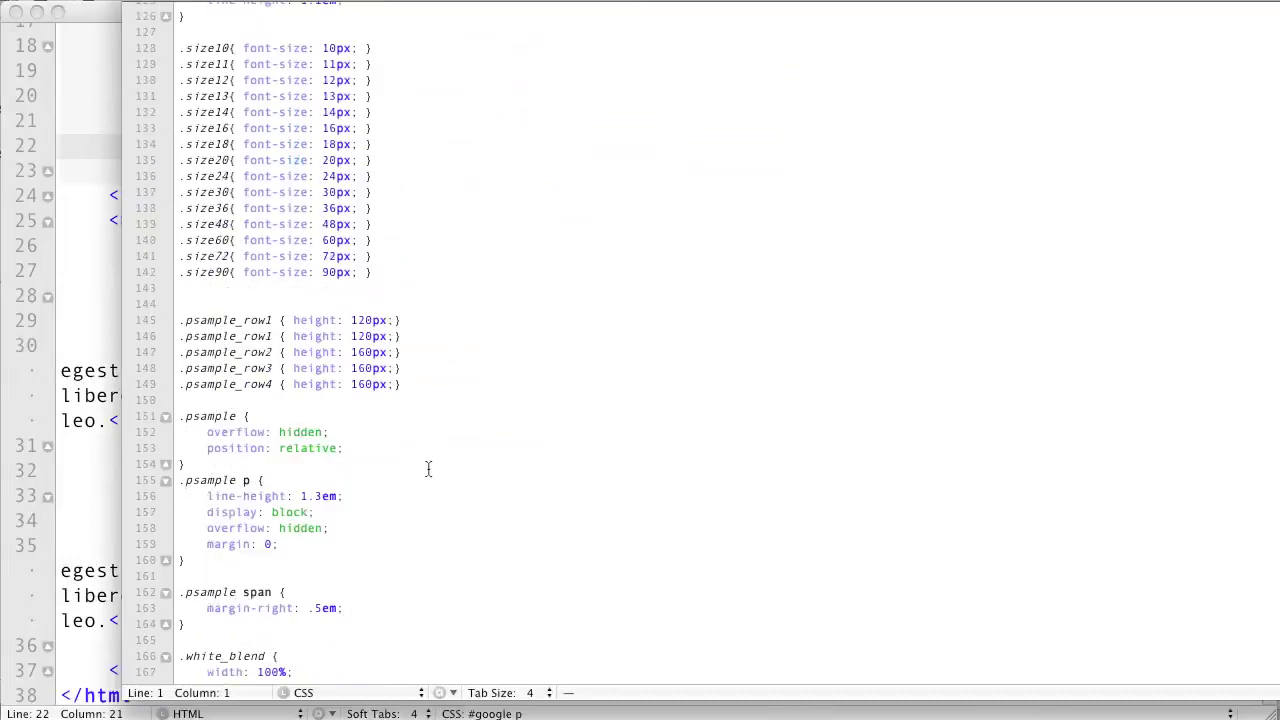
scroll(428, 469, "down", 10)
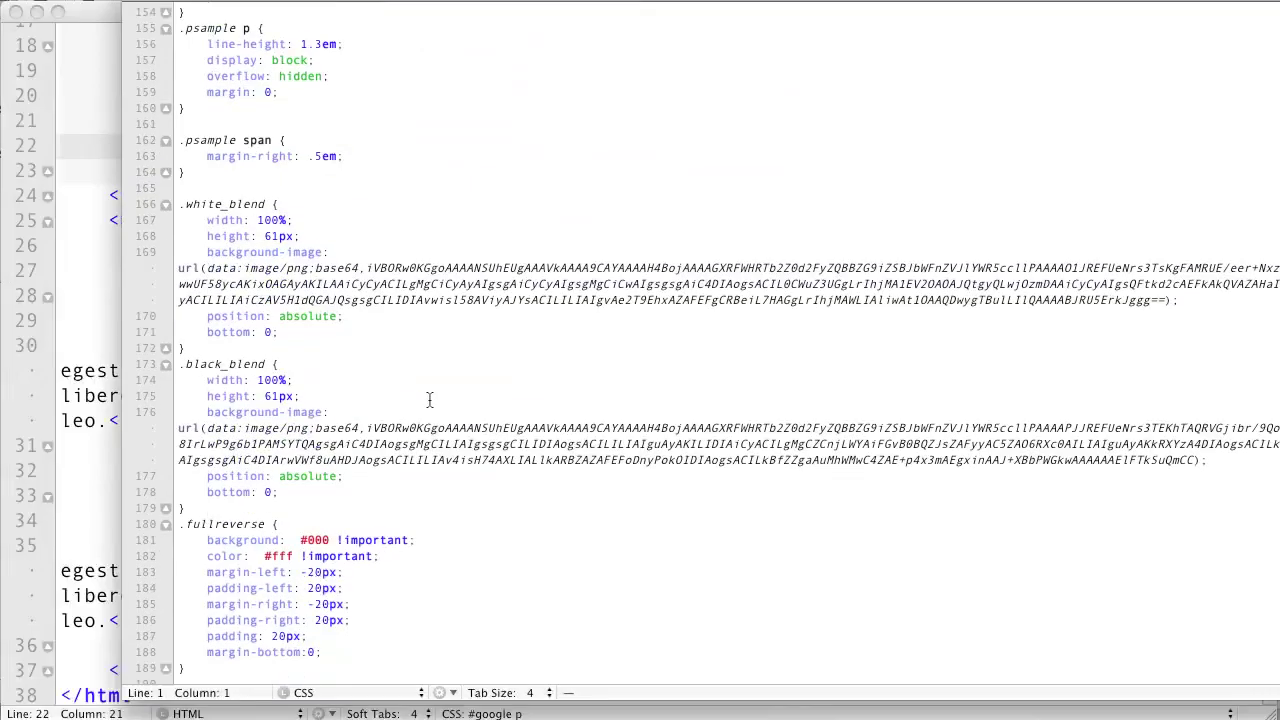
scroll(437, 373, "down", 2)
scroll(463, 277, "down", 7)
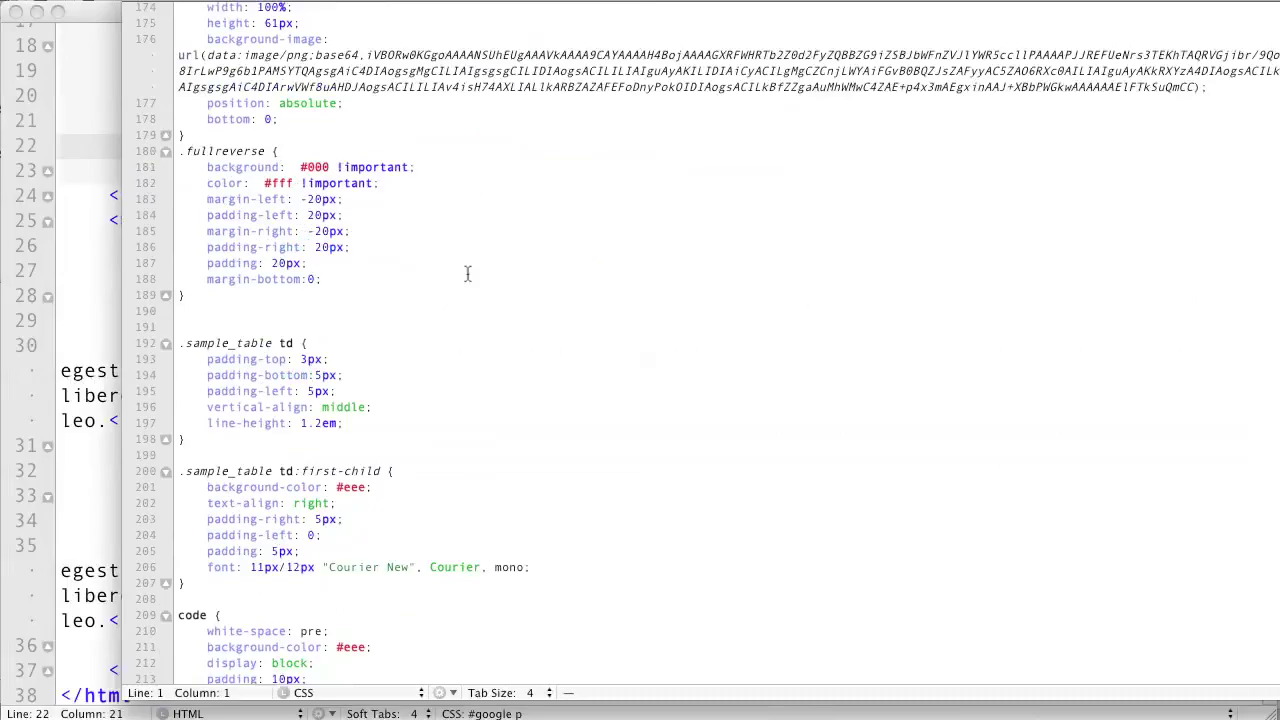
scroll(640, 345, "down", 20)
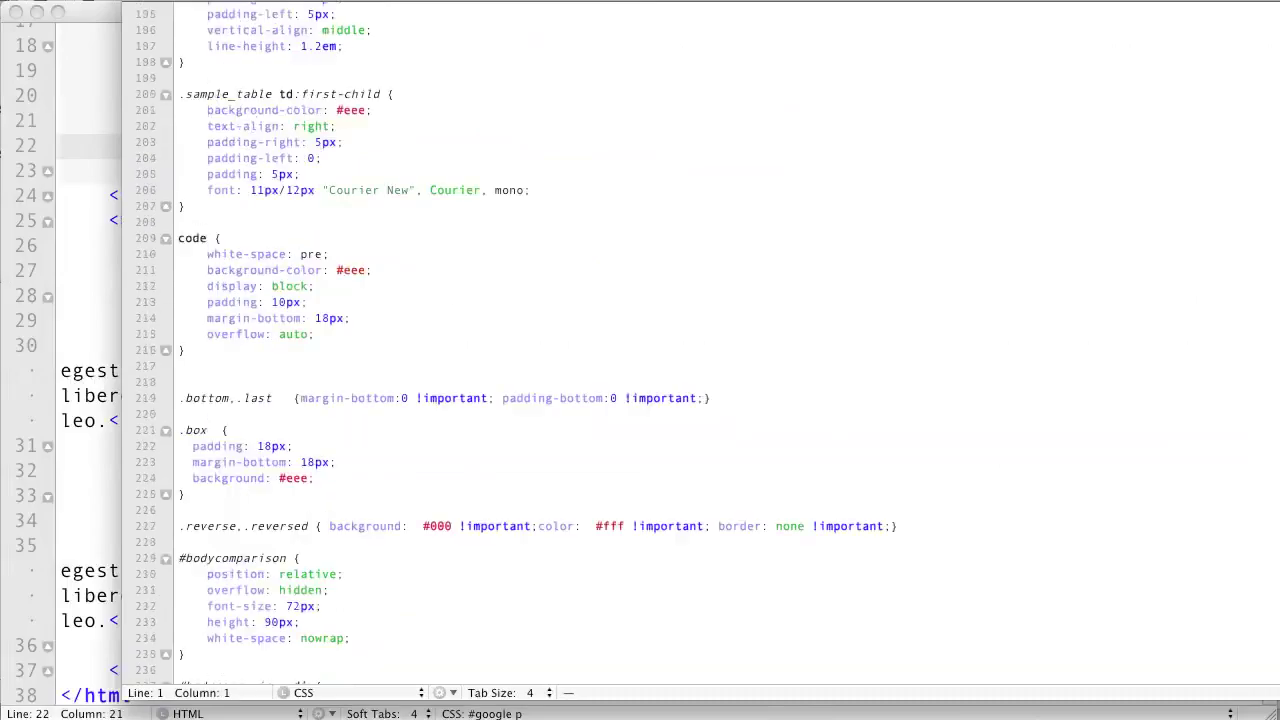
scroll(640, 345, "up", 20)
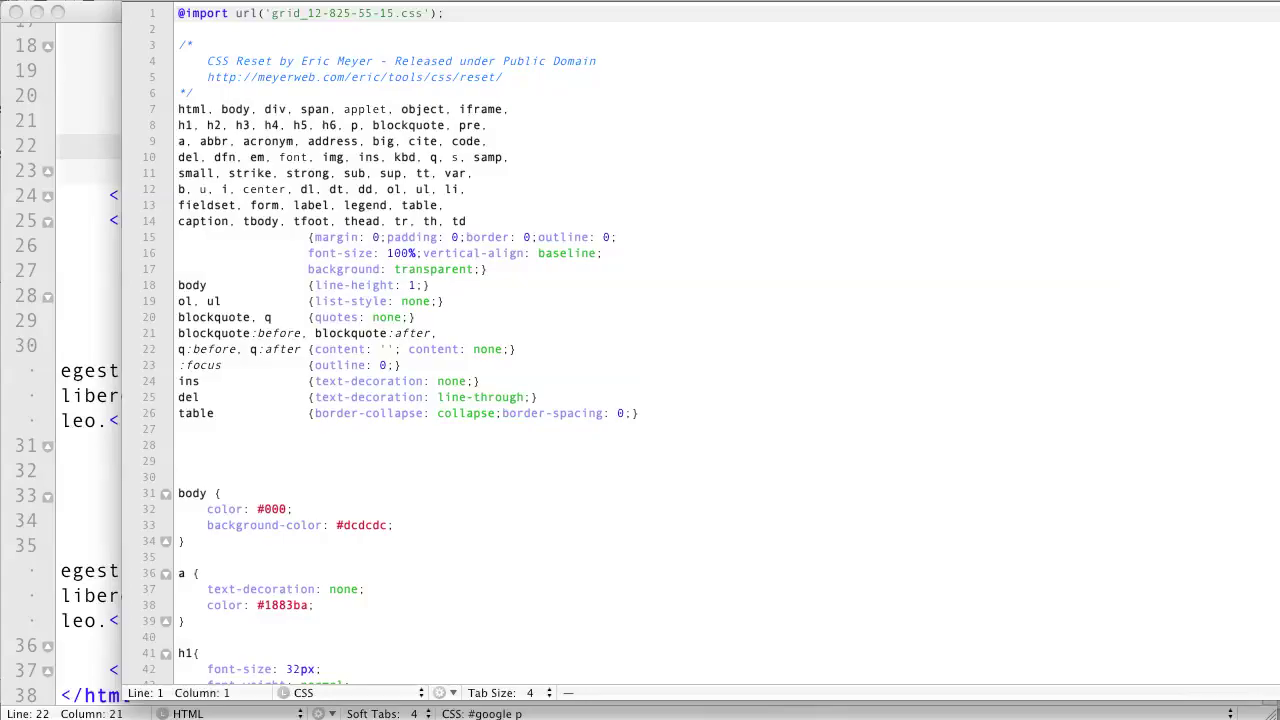
scroll(640, 345, "down", 14)
scroll(640, 345, "down", 15)
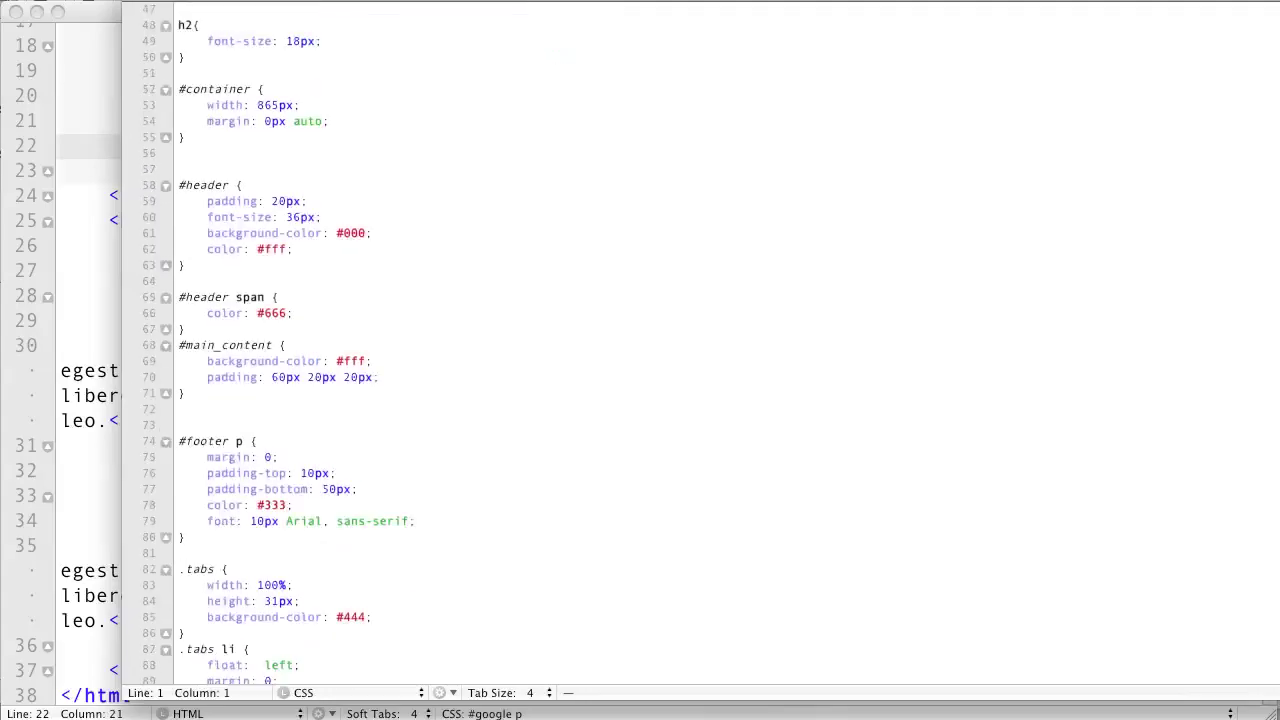
scroll(640, 345, "down", 18)
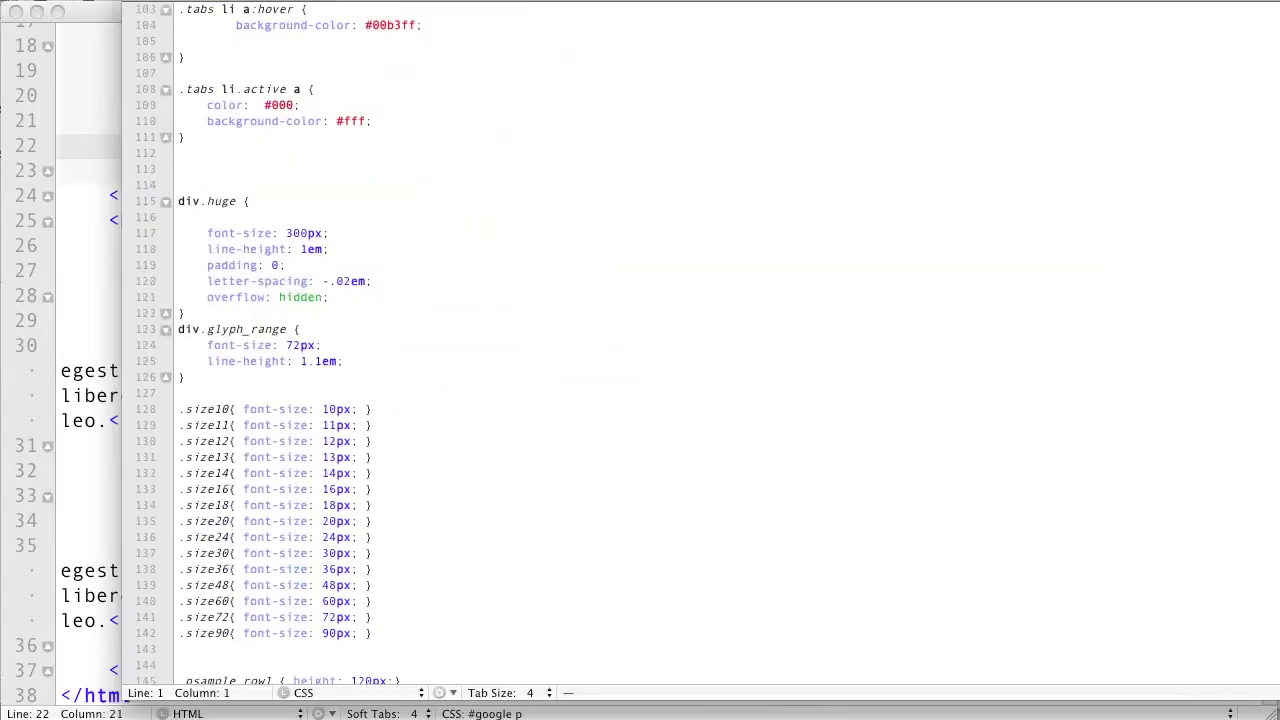
scroll(640, 345, "down", 20)
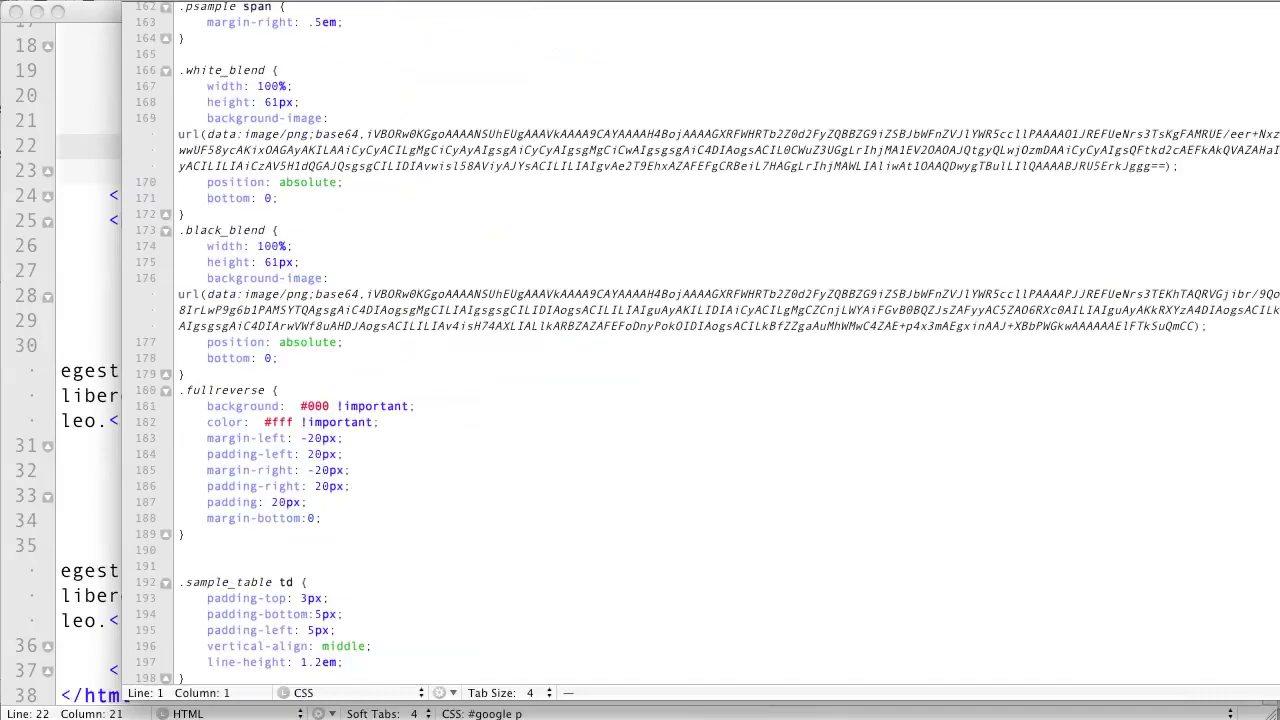
scroll(640, 345, "down", 15)
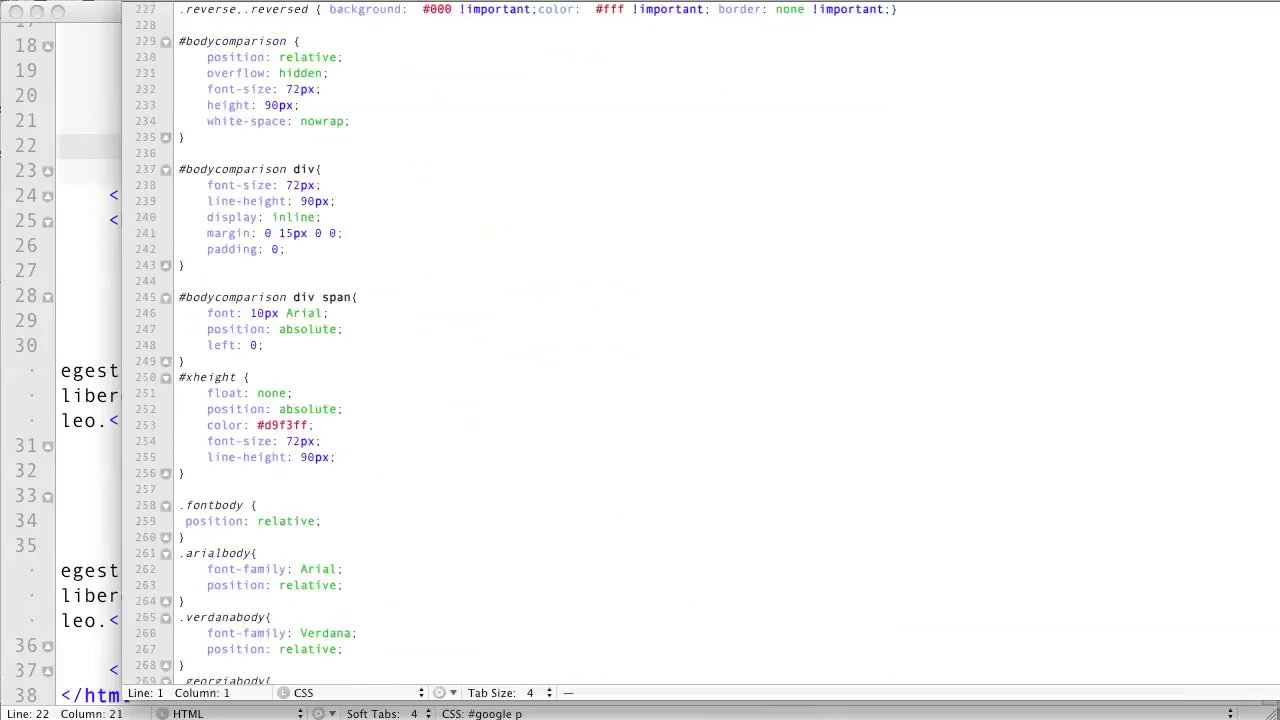
scroll(1270, 530, "down", 20)
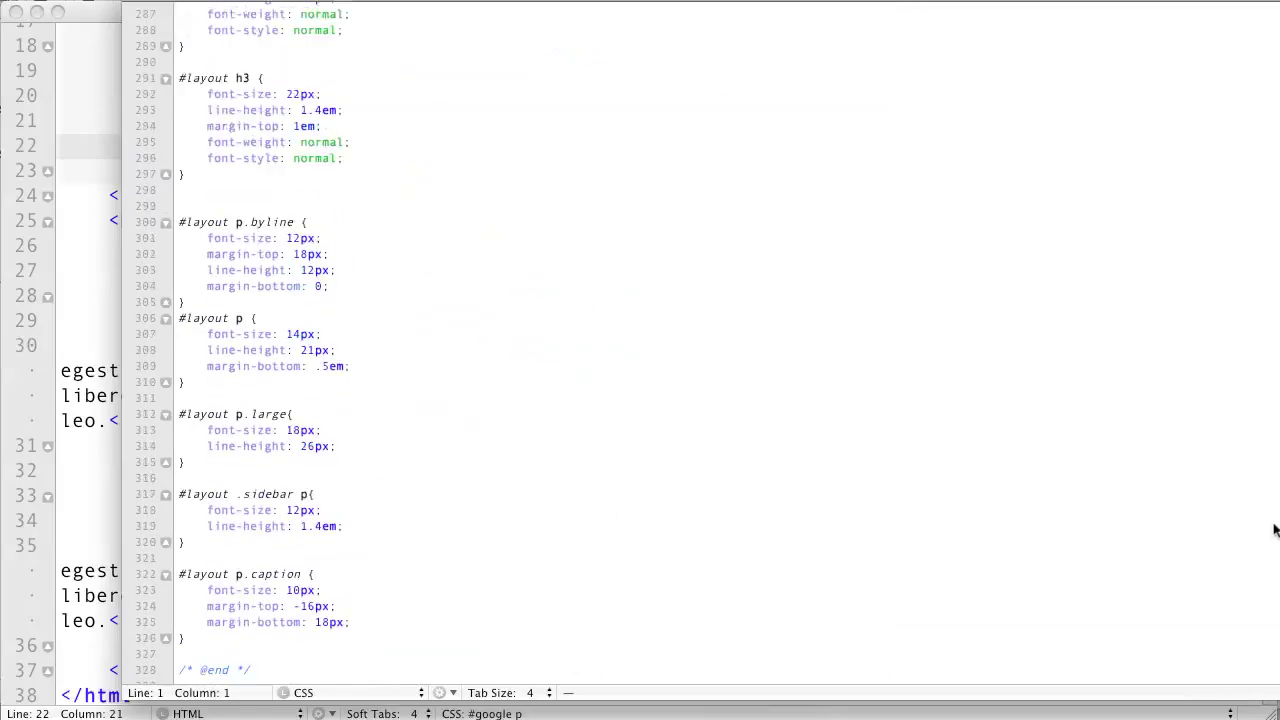
scroll(1246, 608, "down", 7)
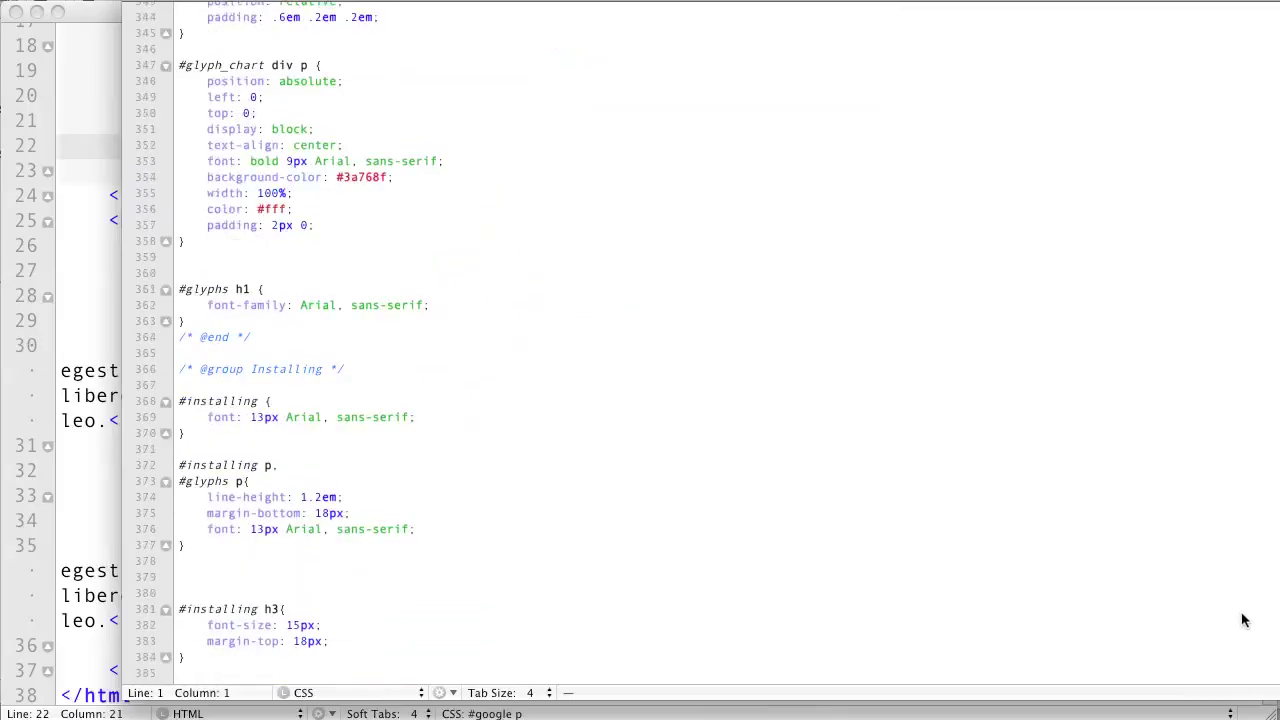
left_click(133, 3)
Collapse specimen_files and open the kit's stylesheet.css with TextMate.app.
key("super+Tab")
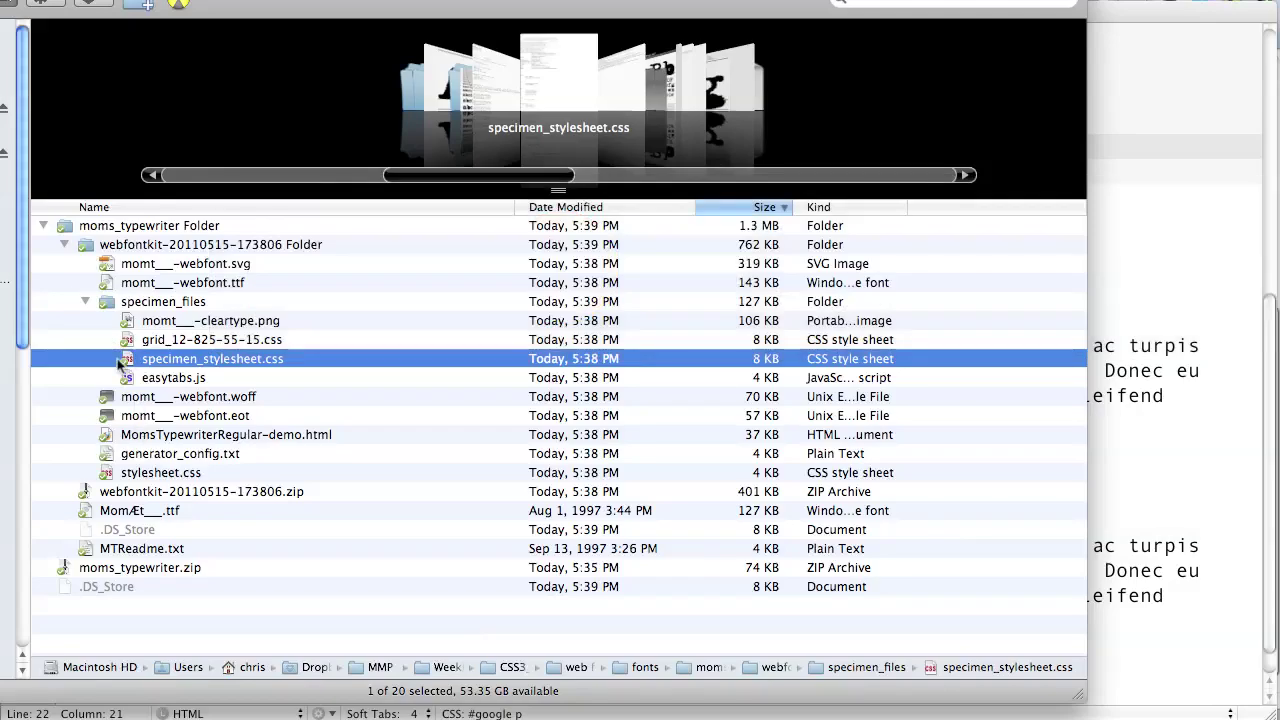
left_click(86, 301)
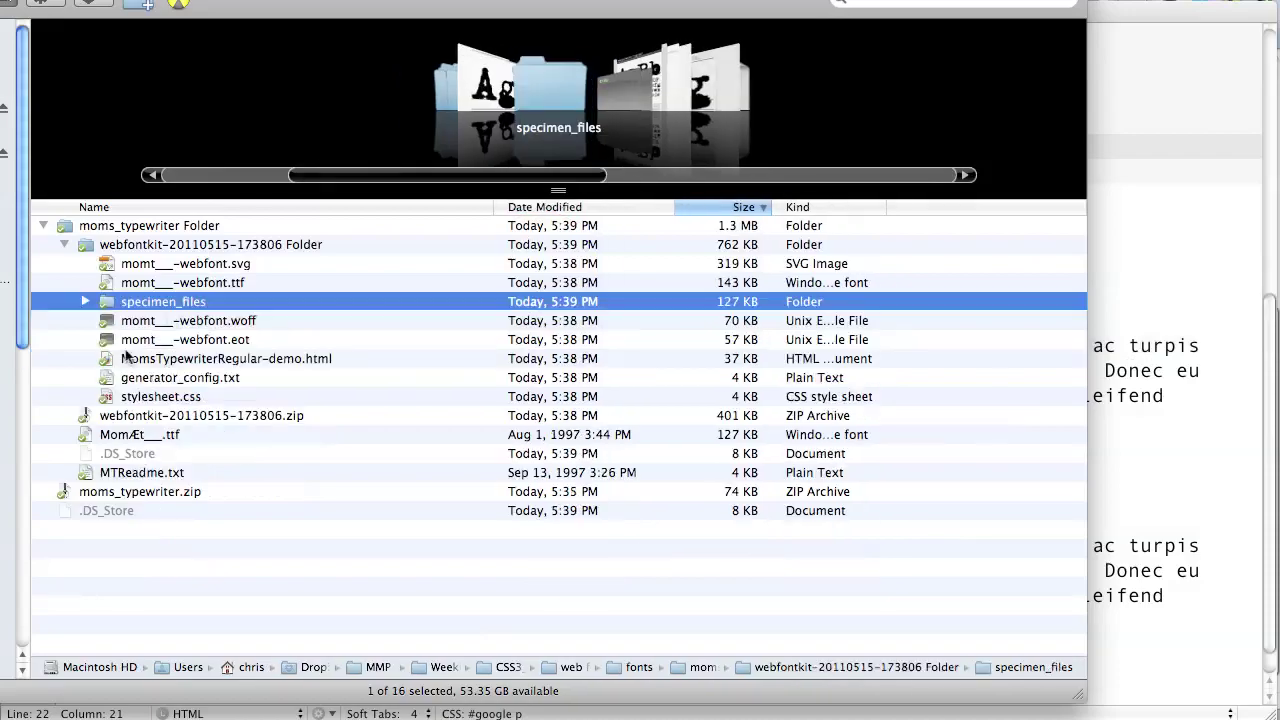
left_click(148, 400)
right_click(157, 395)
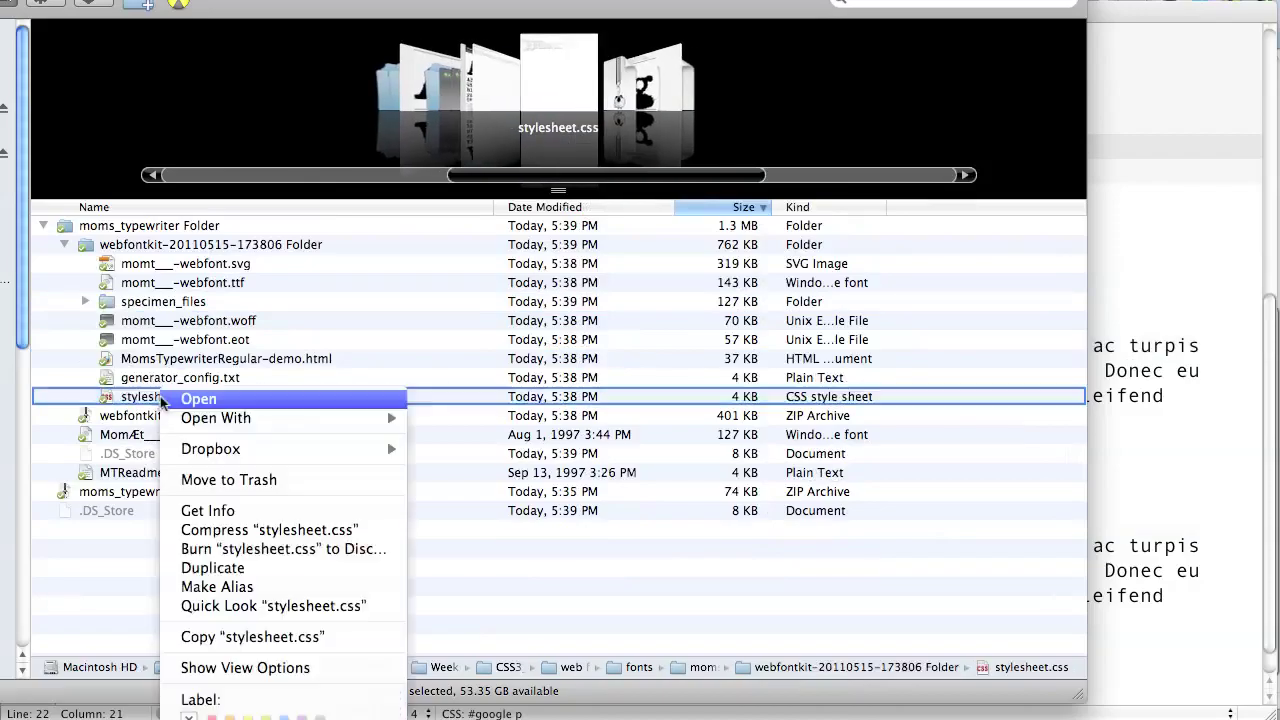
mouse_move(270, 418)
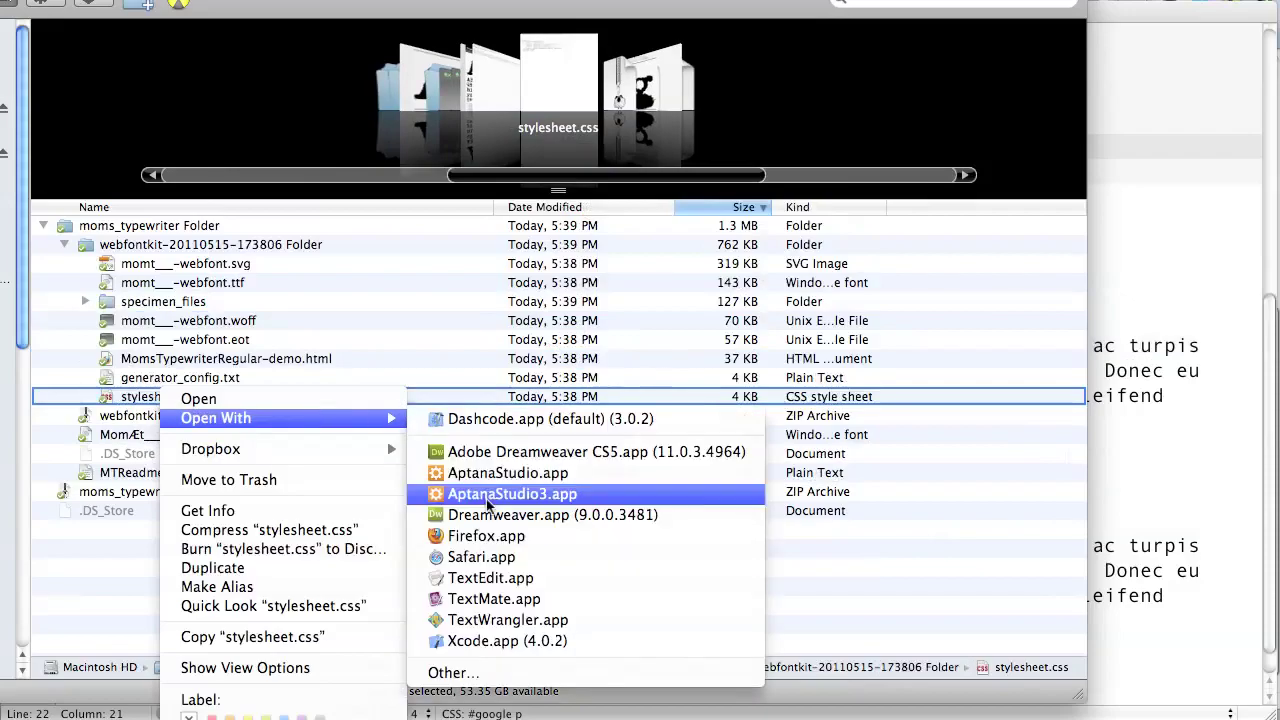
left_click(494, 599)
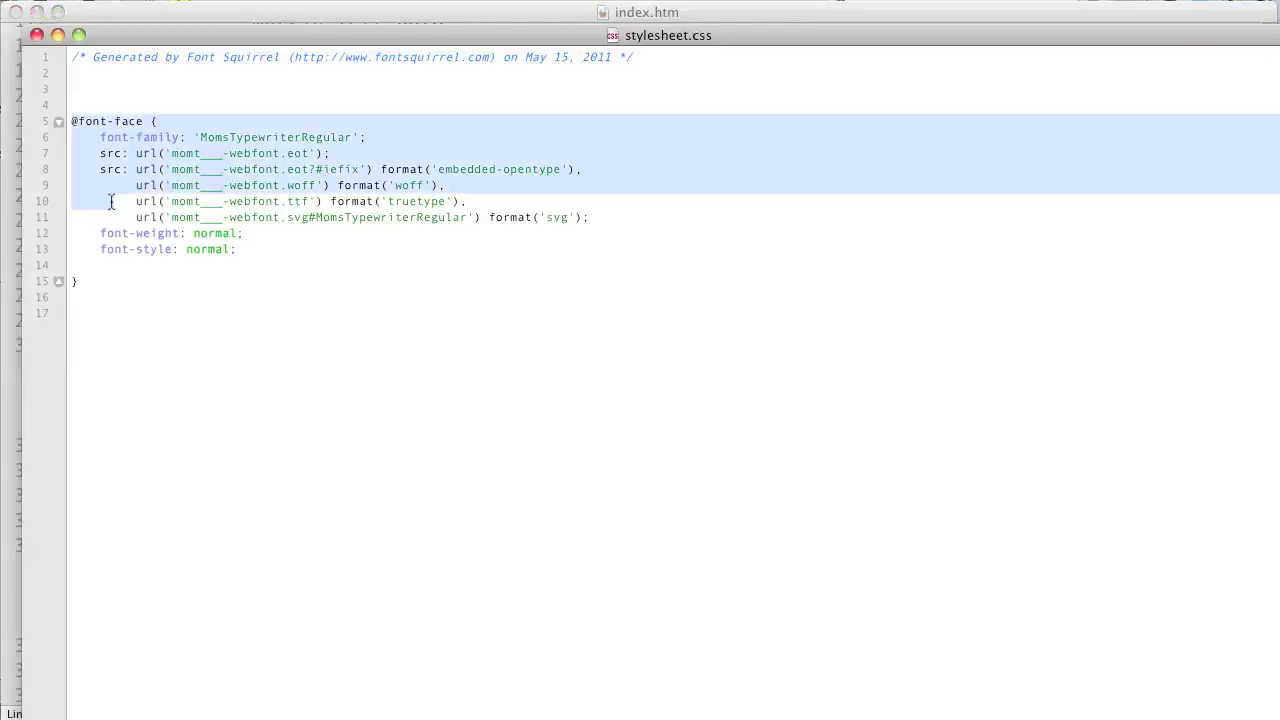
left_click_drag(111, 203, 123, 289)
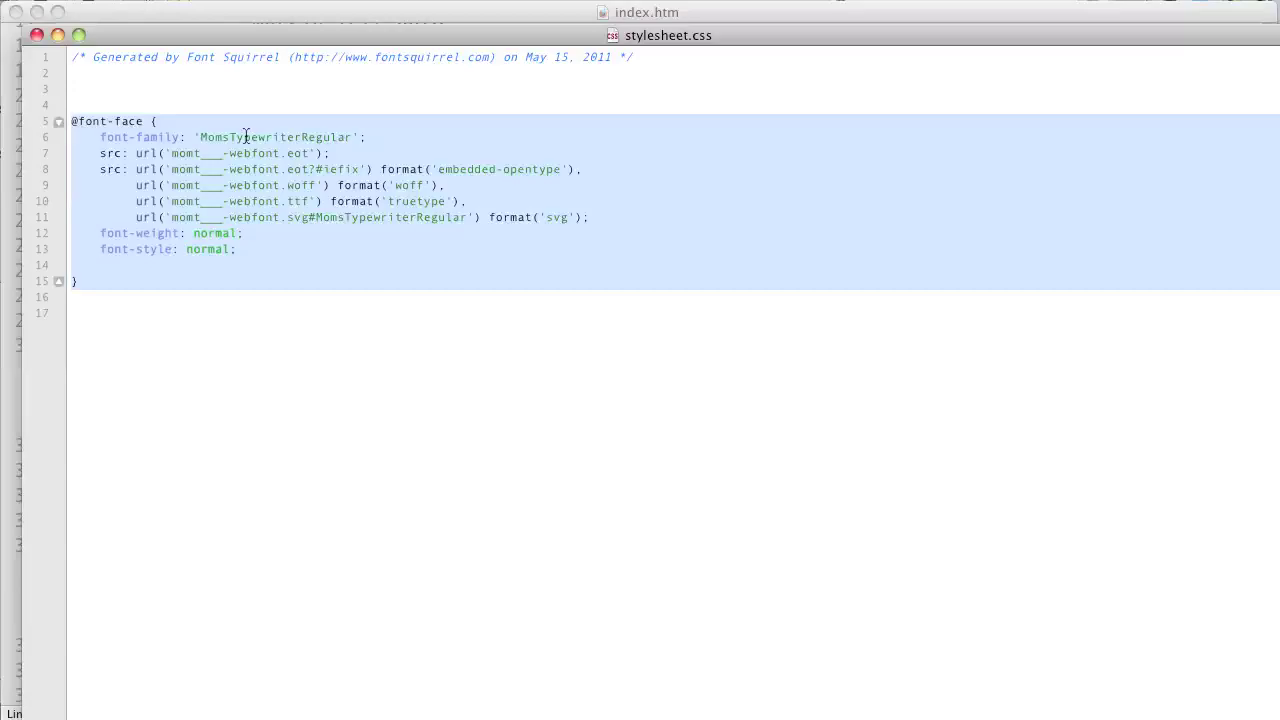
right_click(180, 177)
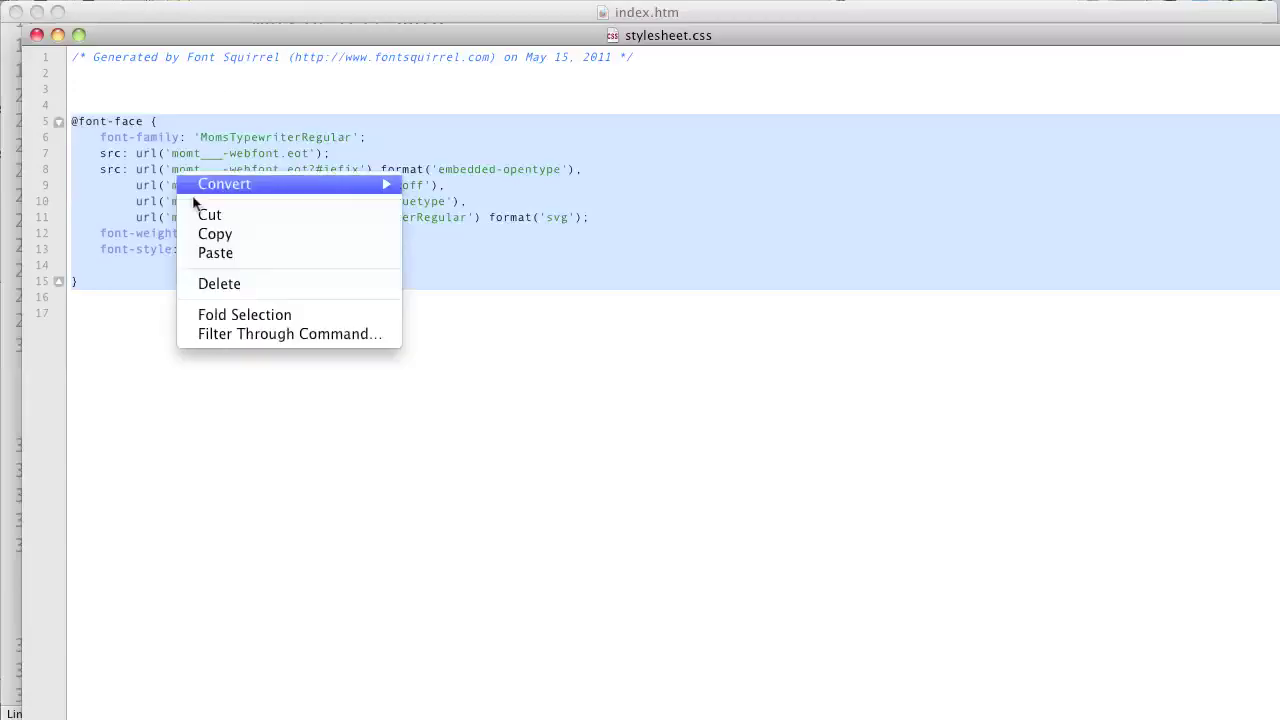
left_click(218, 240)
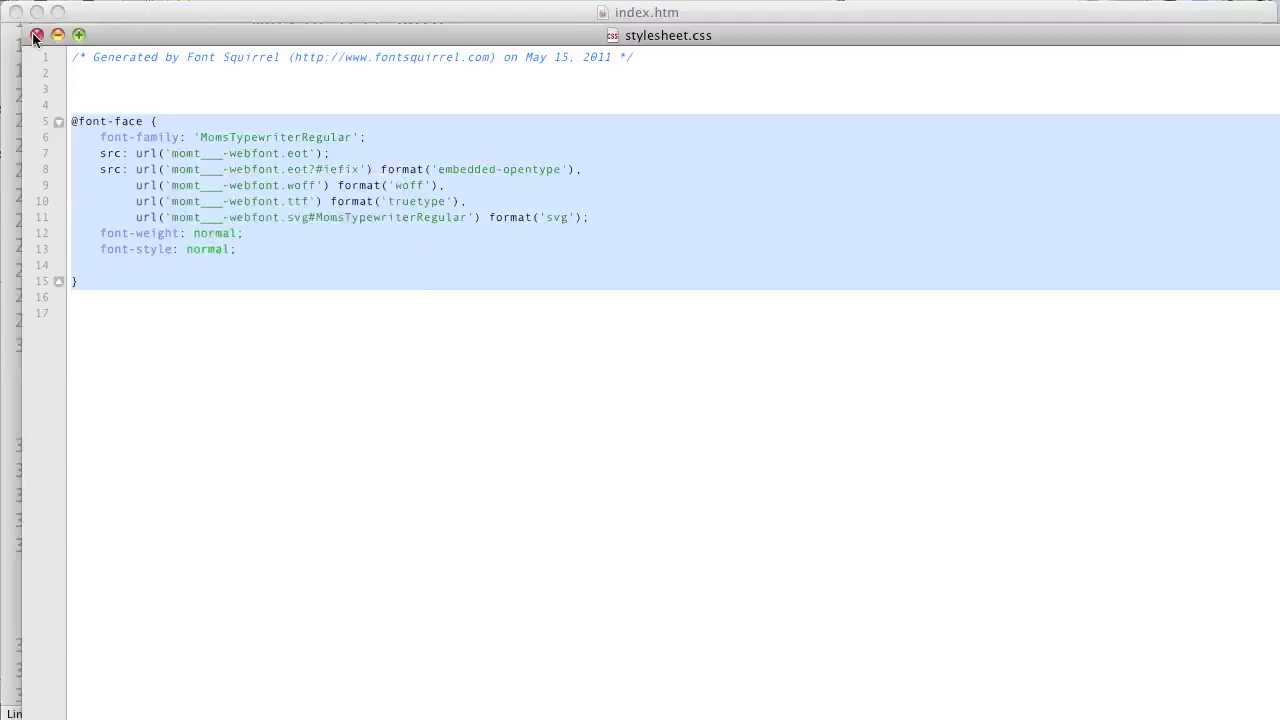
In Finder, start renaming stylesheet.css, then cancel to keep its original name.
key("super+Tab")
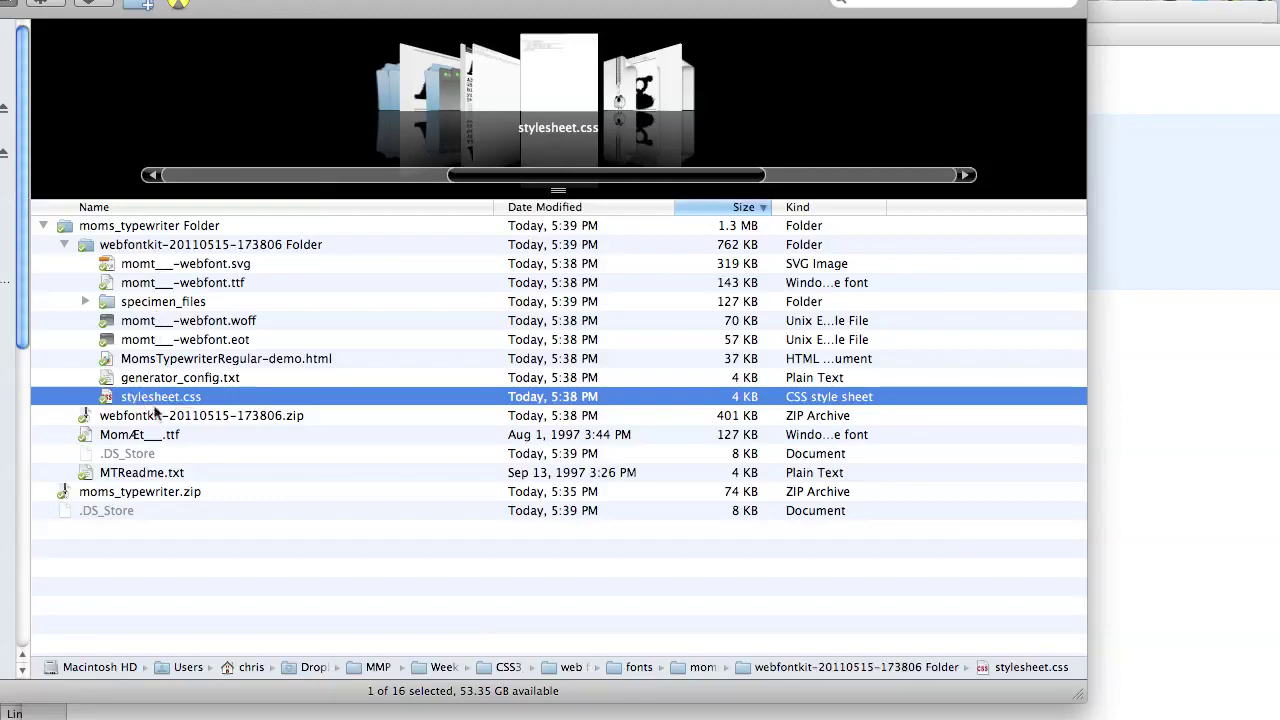
key("Return")
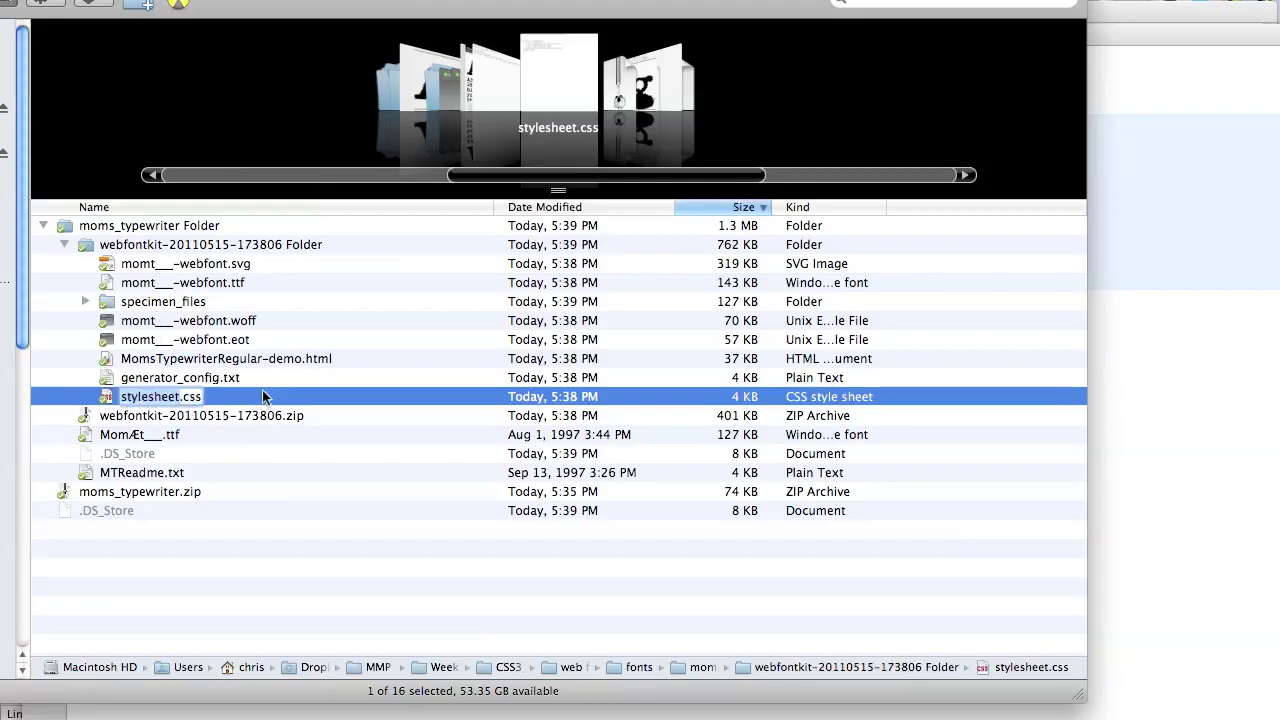
key("Return")
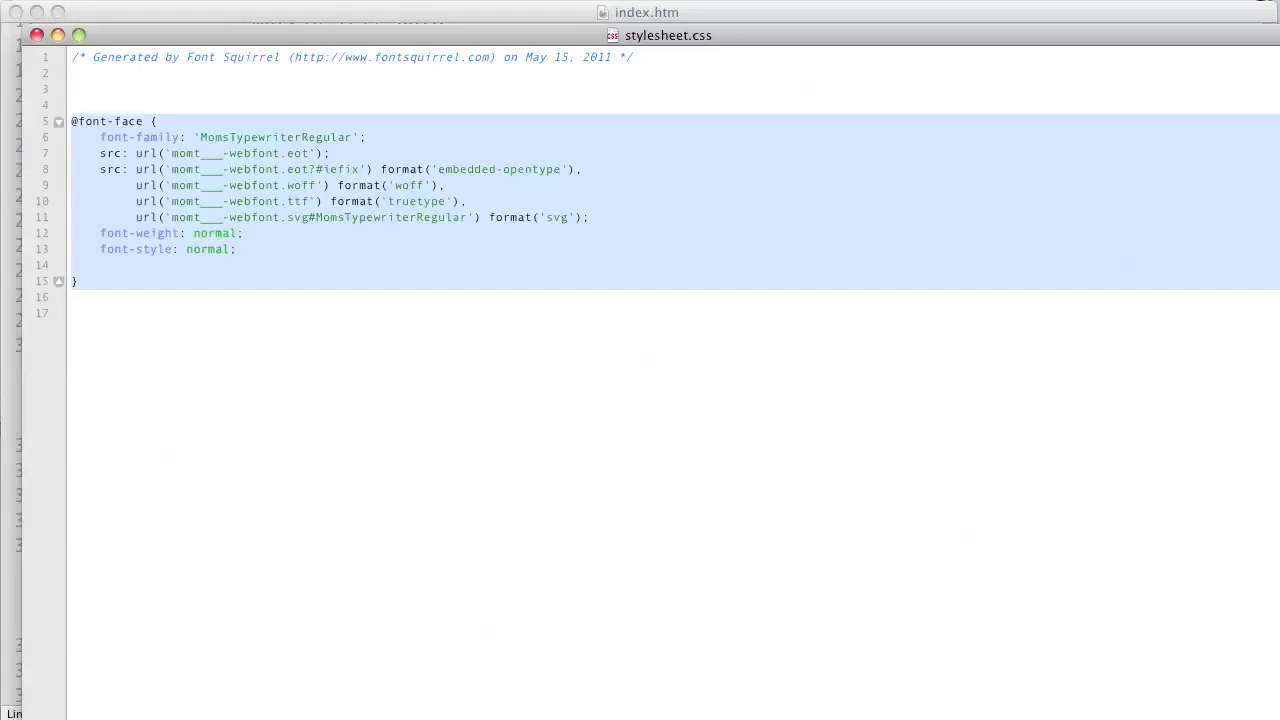
left_click_drag(104, 24, 789, 56)
left_click(329, 194)
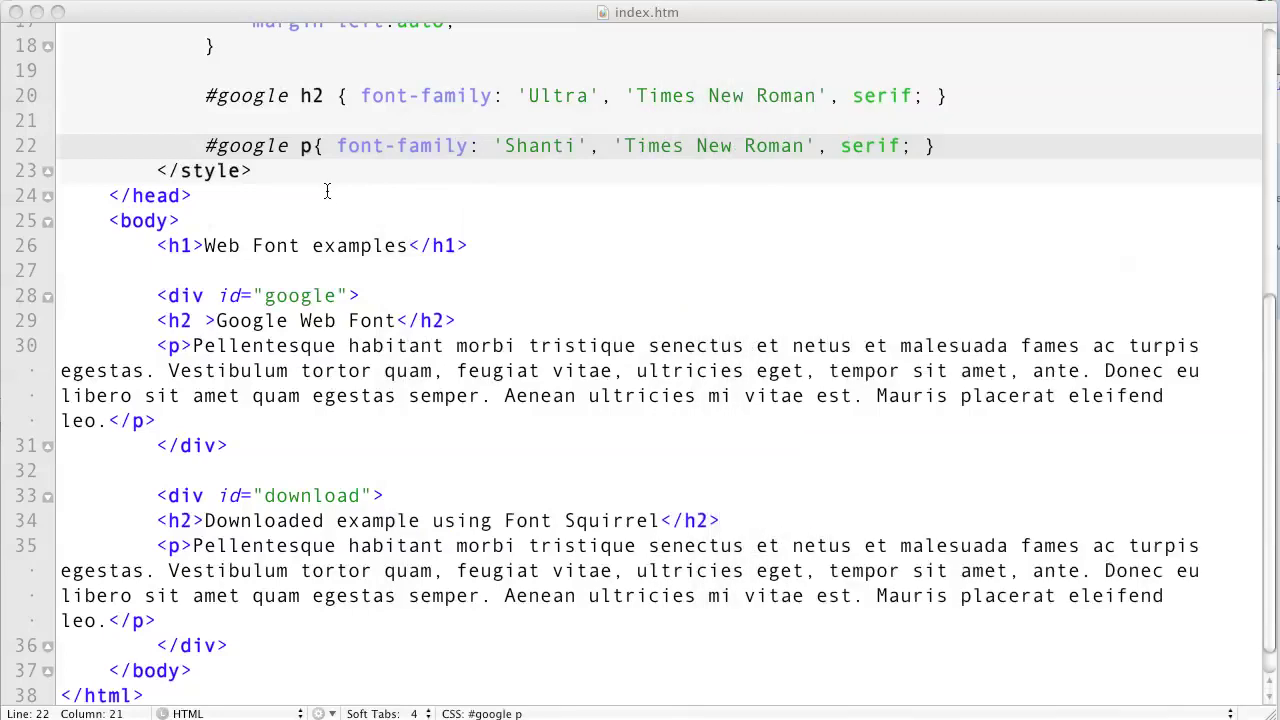
scroll(592, 145, "up", 5)
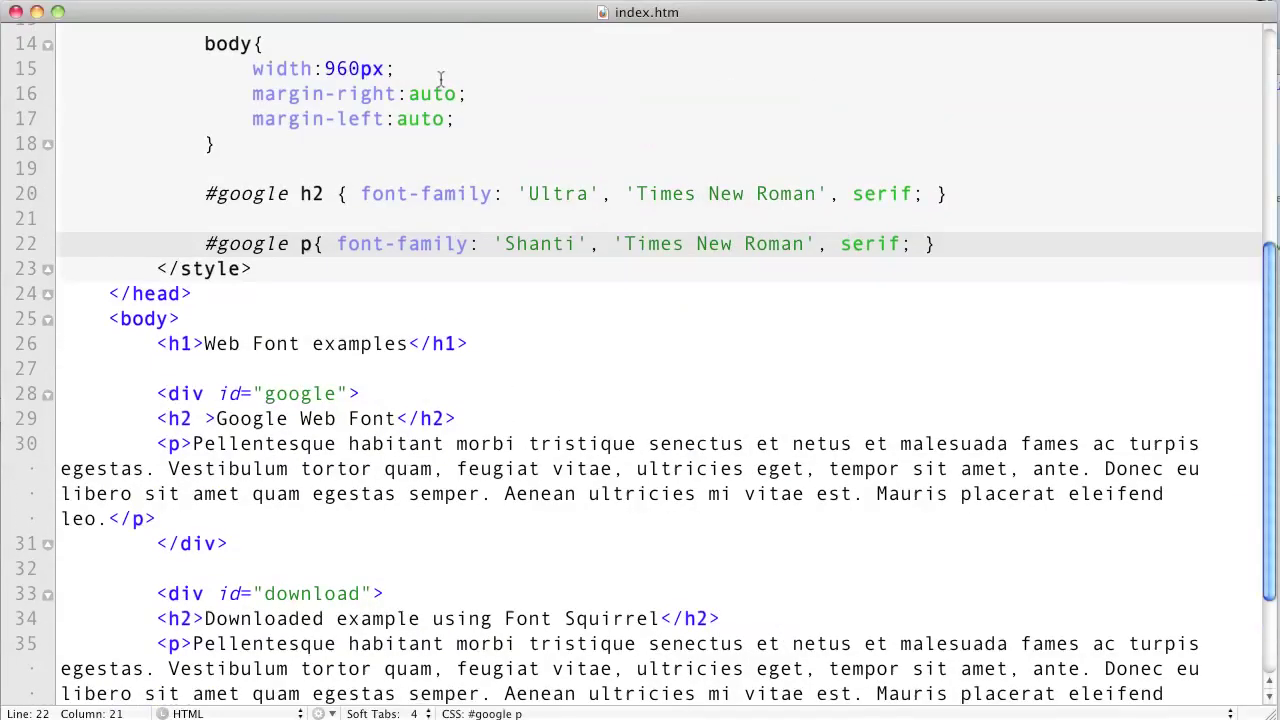
scroll(415, 326, "up", 1)
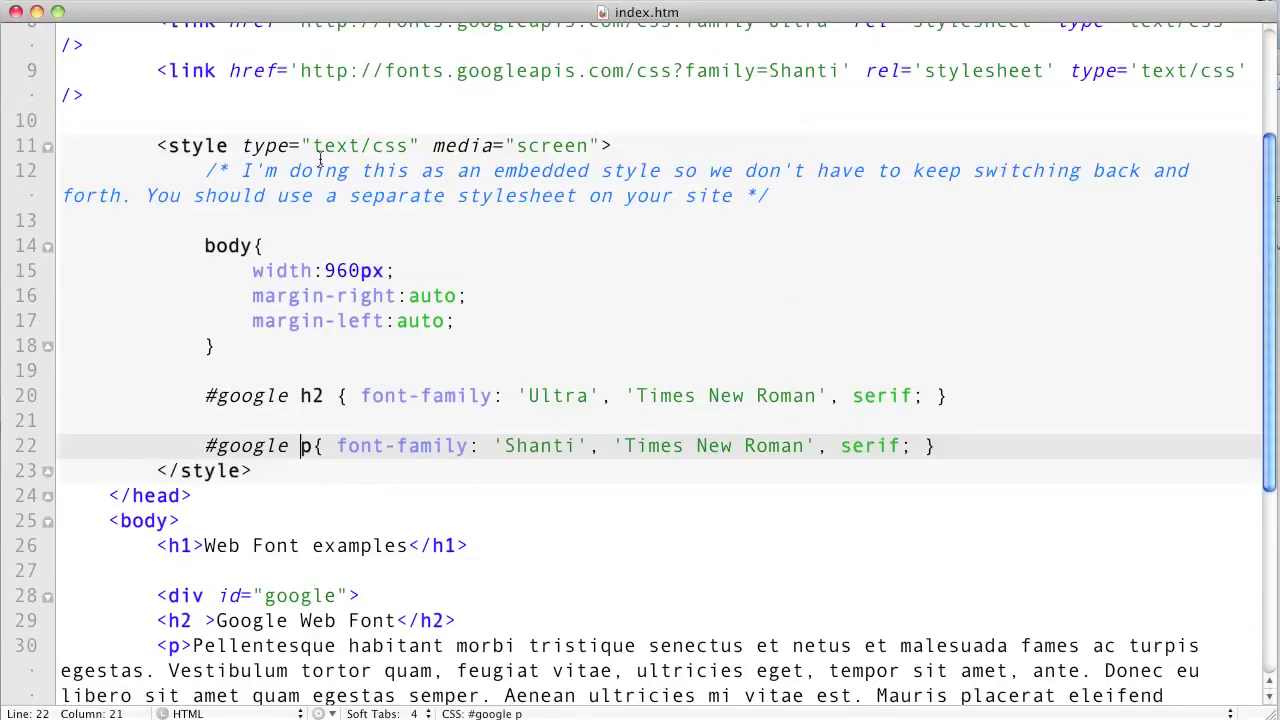
left_click(348, 226)
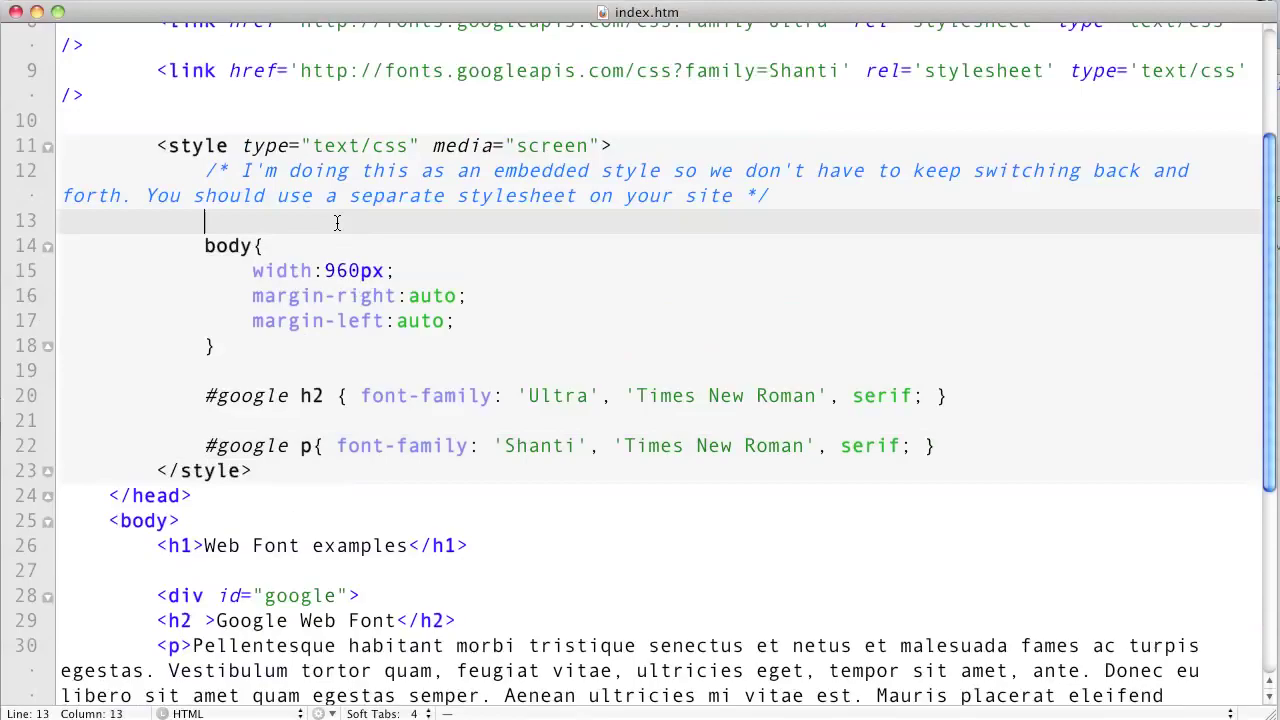
key("Return")
key("Return")
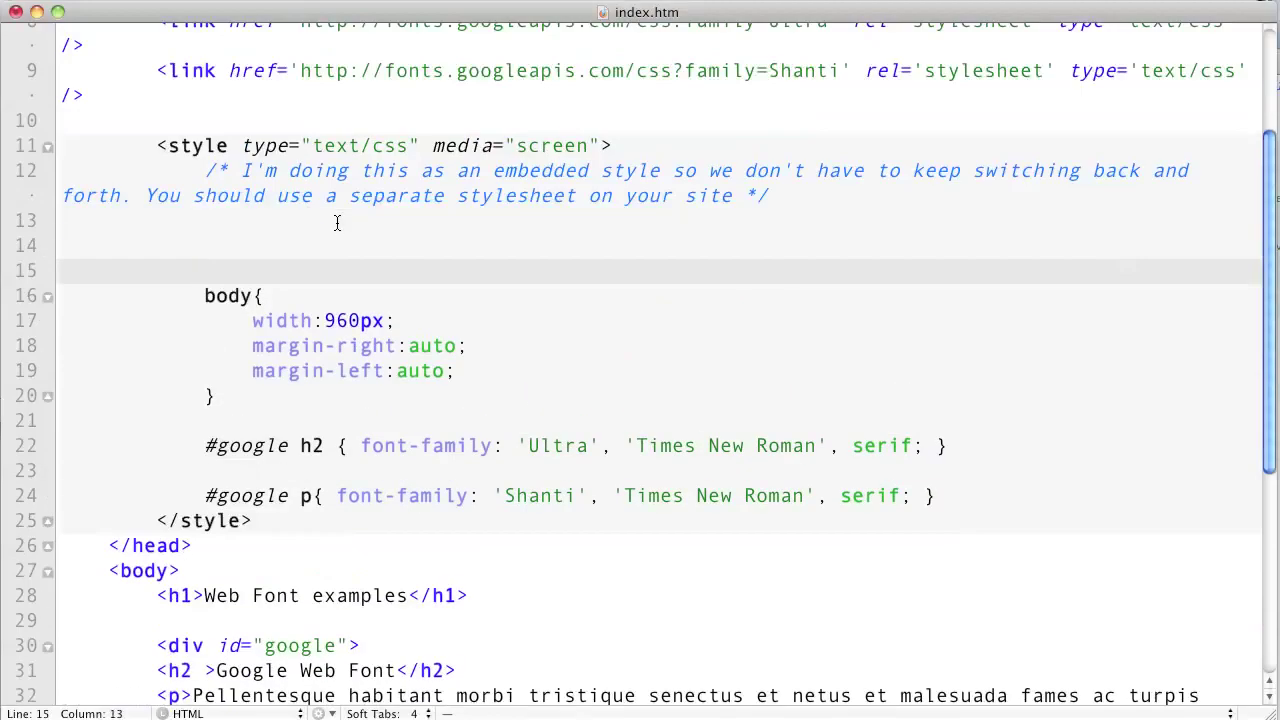
left_click(277, 226)
key("super+v")
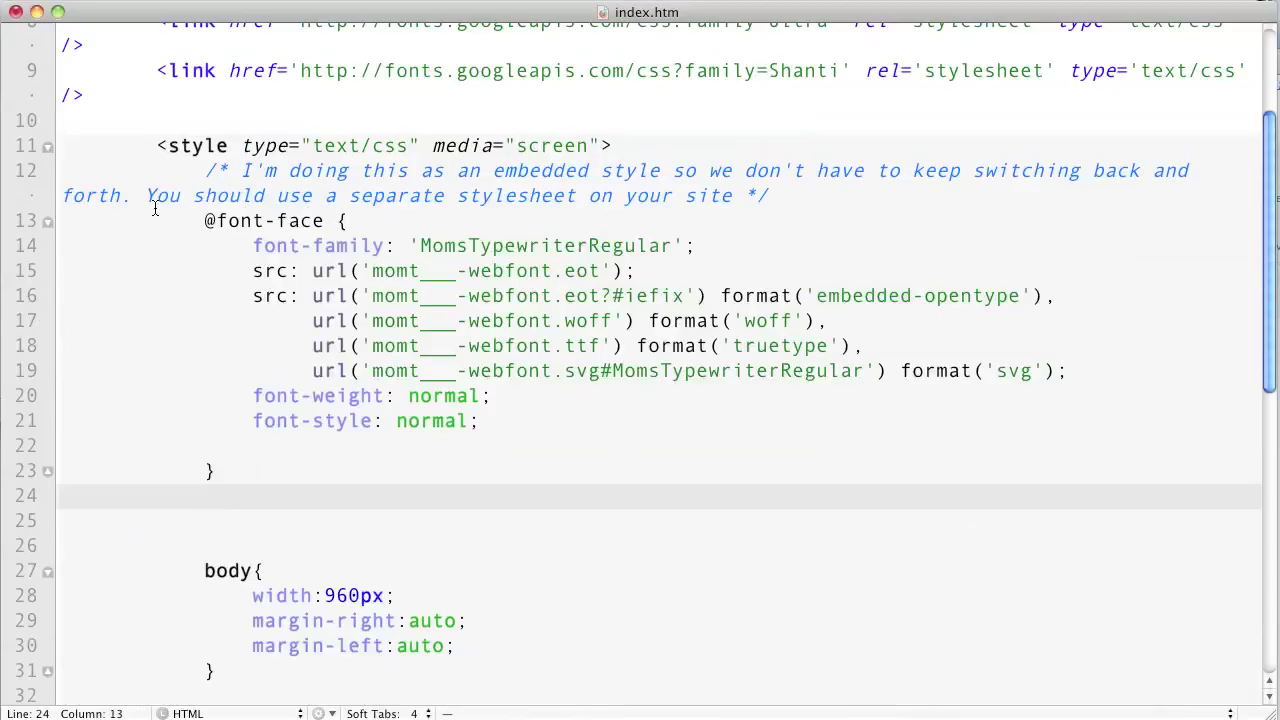
Inspect the pasted rule's eot url and select its MomsTypewriterRegular font-family declaration.
scroll(475, 656, "down", 1)
left_click(469, 622)
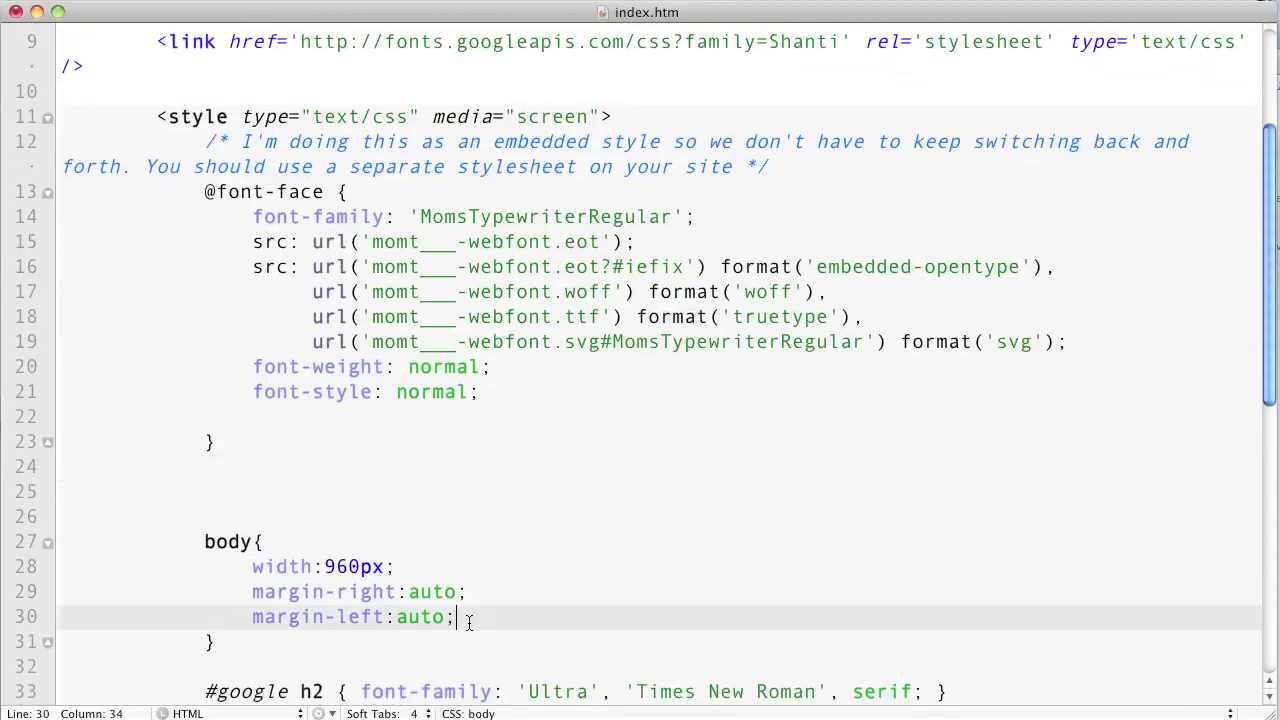
left_click_drag(205, 191, 320, 443)
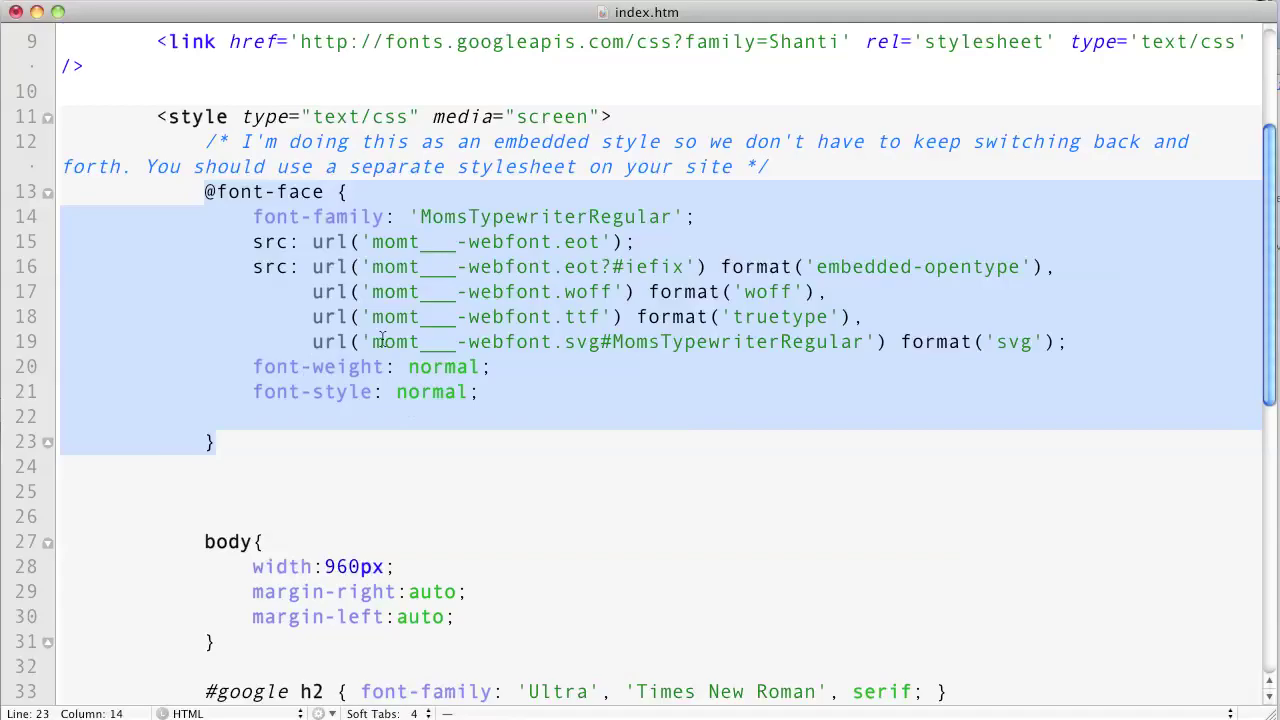
left_click(385, 467)
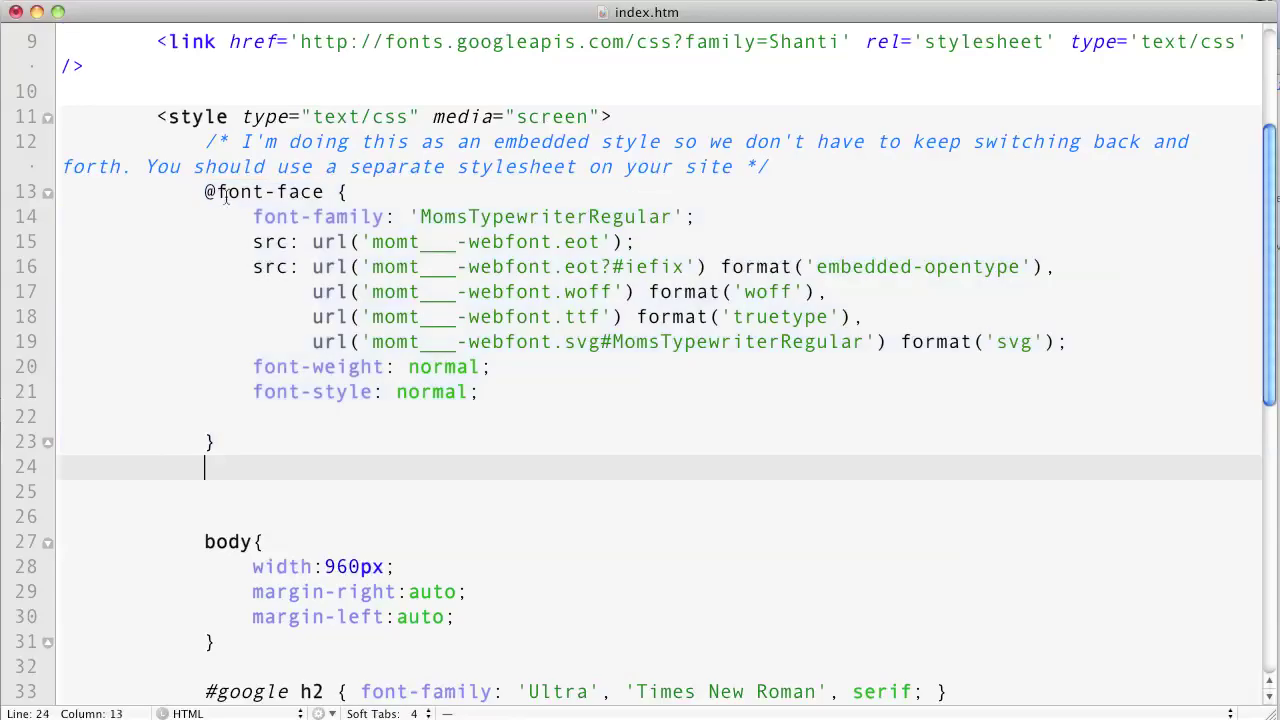
left_click_drag(218, 191, 289, 193)
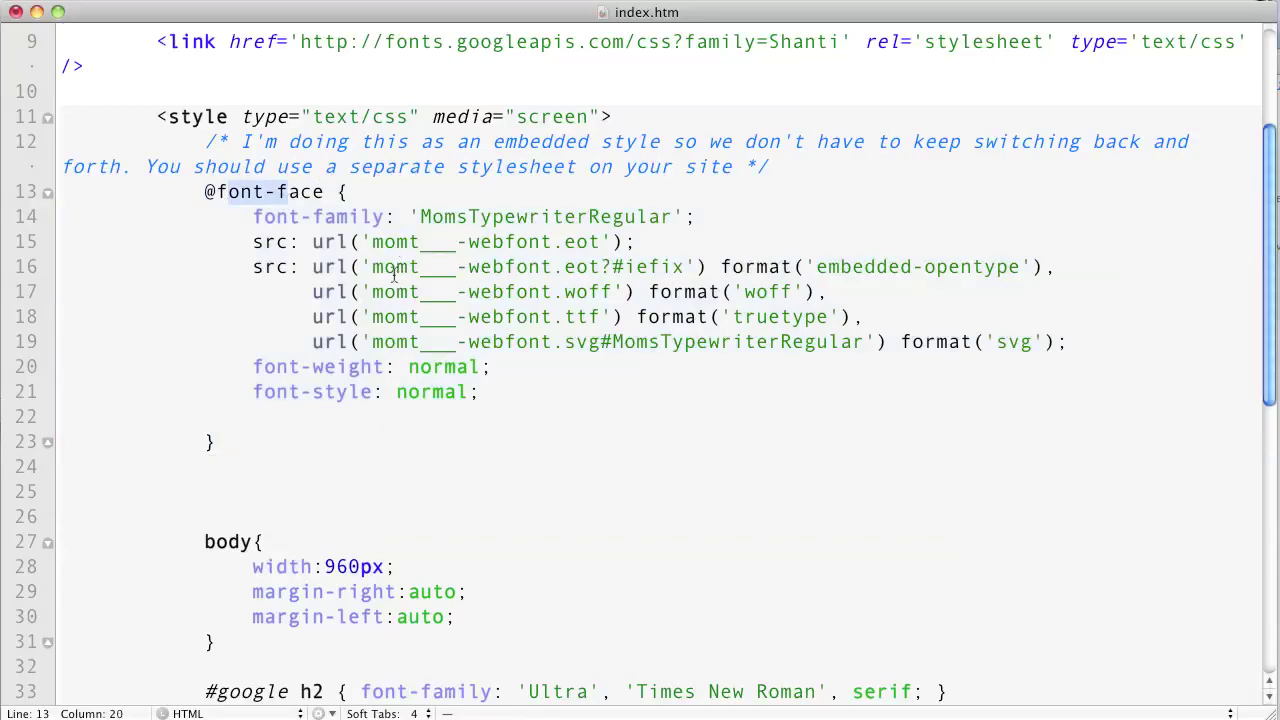
double_click(322, 242)
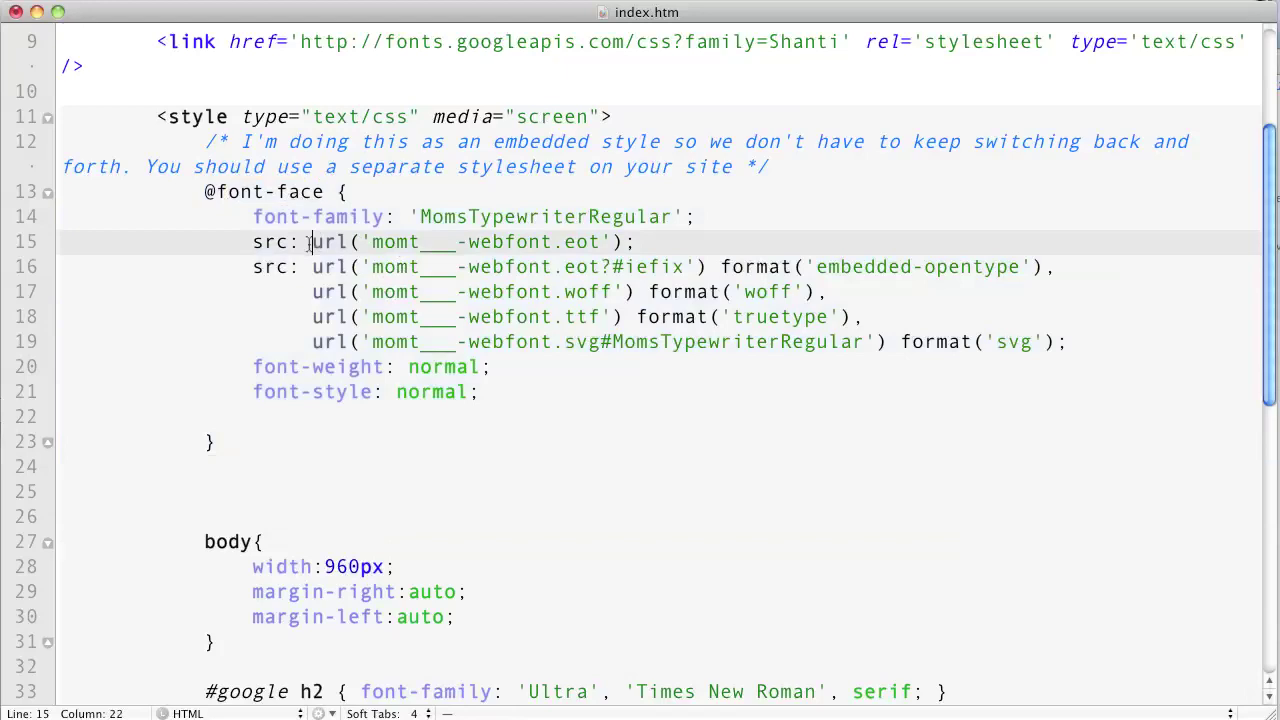
left_click_drag(372, 242, 600, 242)
left_click_drag(420, 216, 671, 216)
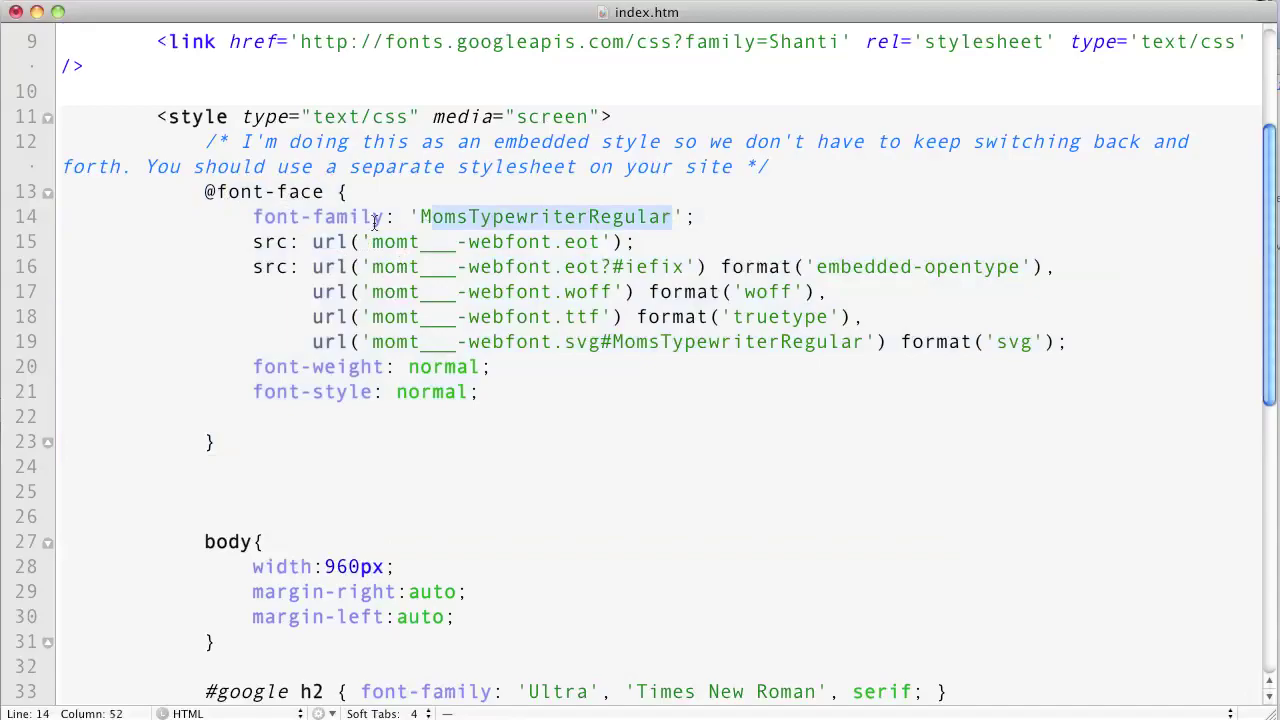
left_click_drag(420, 216, 671, 216)
left_click_drag(255, 216, 700, 216)
key("super+c")
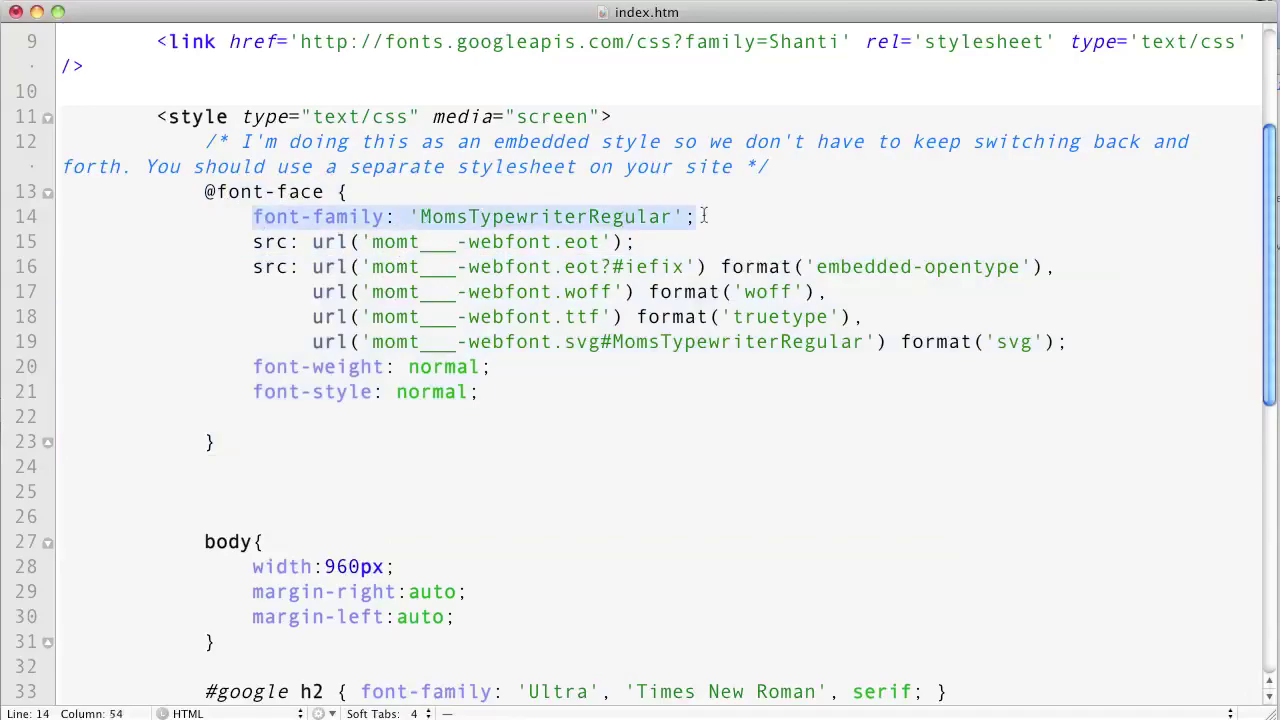
Add a #download h2 rule after #google p using the MomsTypewriterRegular font-family.
scroll(383, 546, "down", 5)
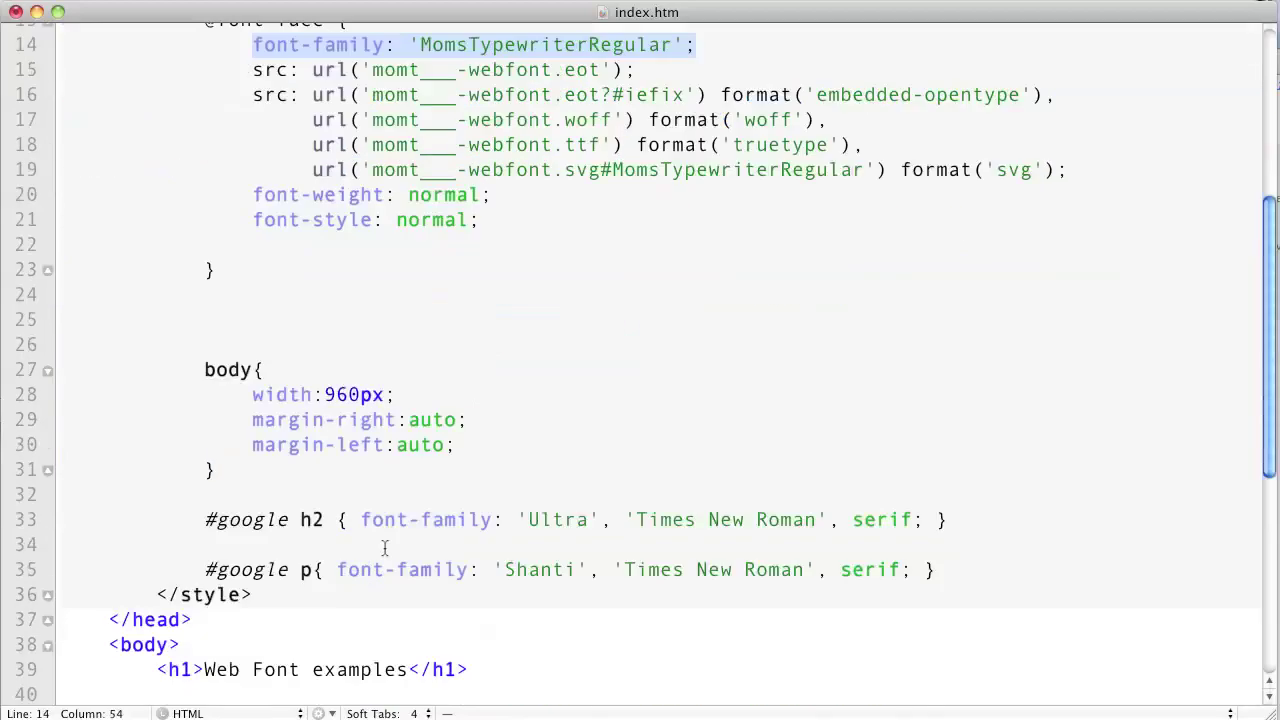
scroll(451, 290, "down", 2)
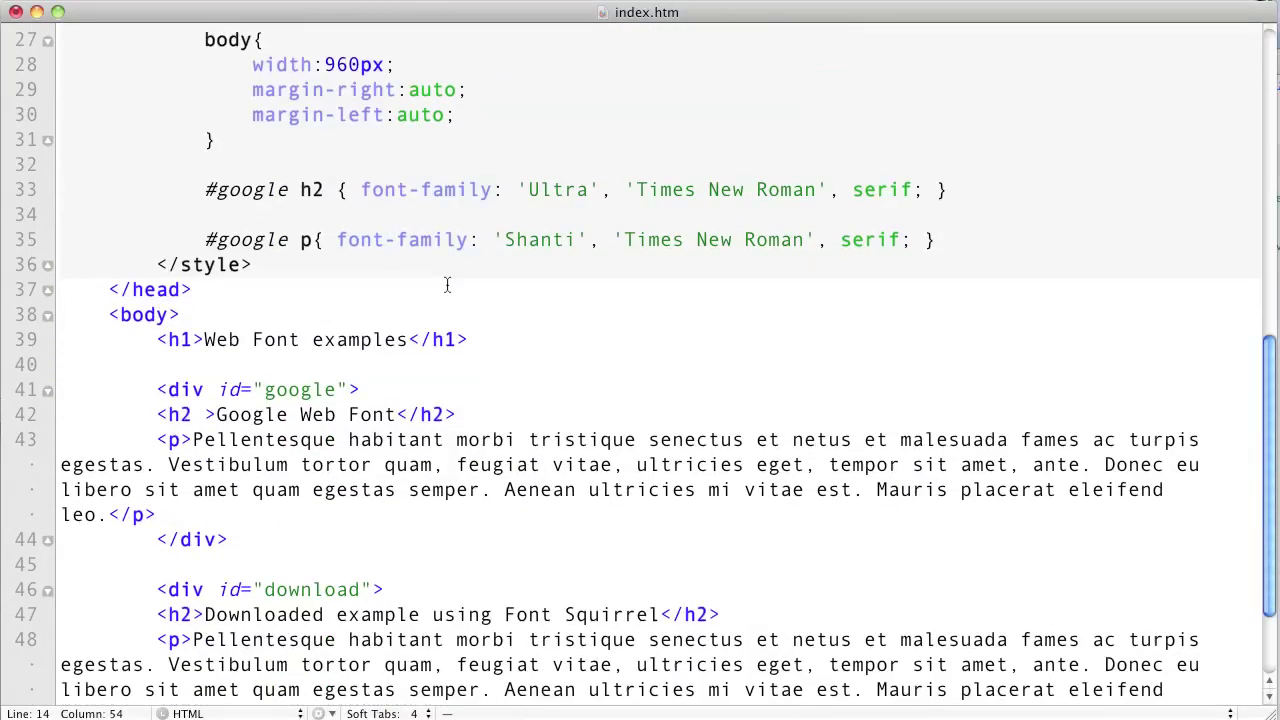
left_click(928, 240)
key("Return")
key("Return")
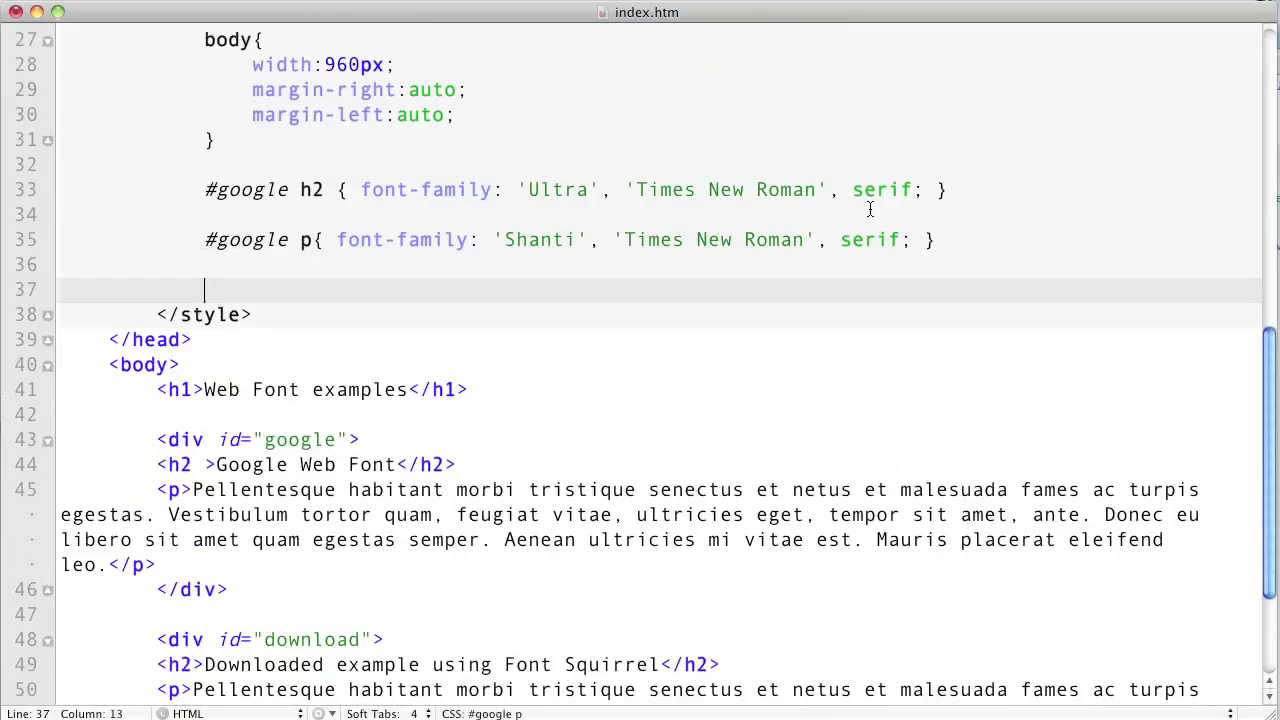
type("#download h")
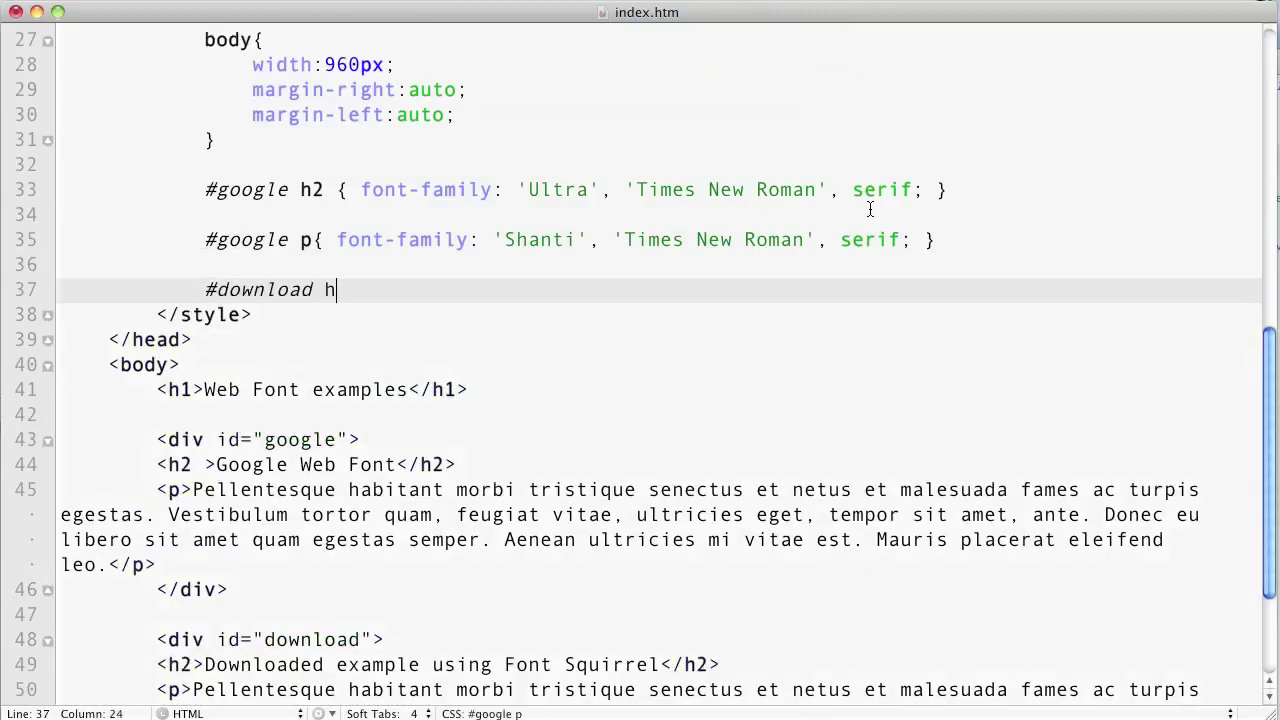
type("2{")
key("super+v")
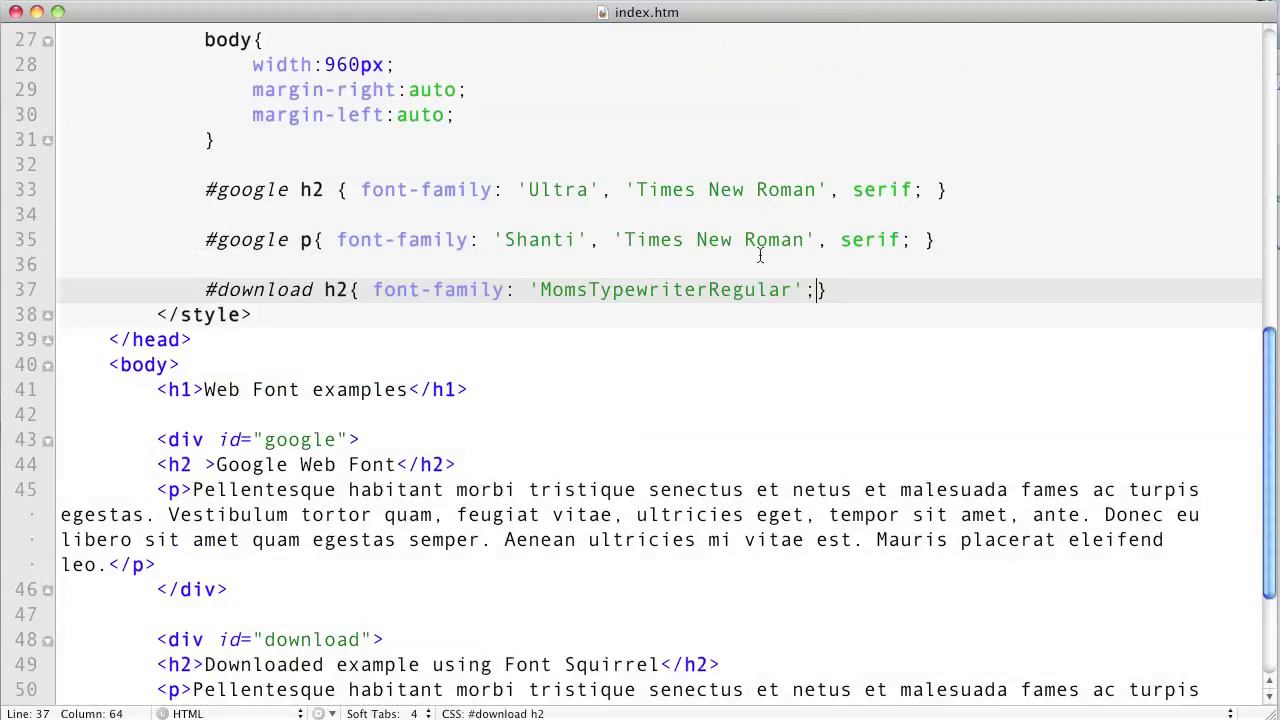
Reload the Web Font examples page in Chrome and highlight the Downloaded example heading.
key("super+Tab")
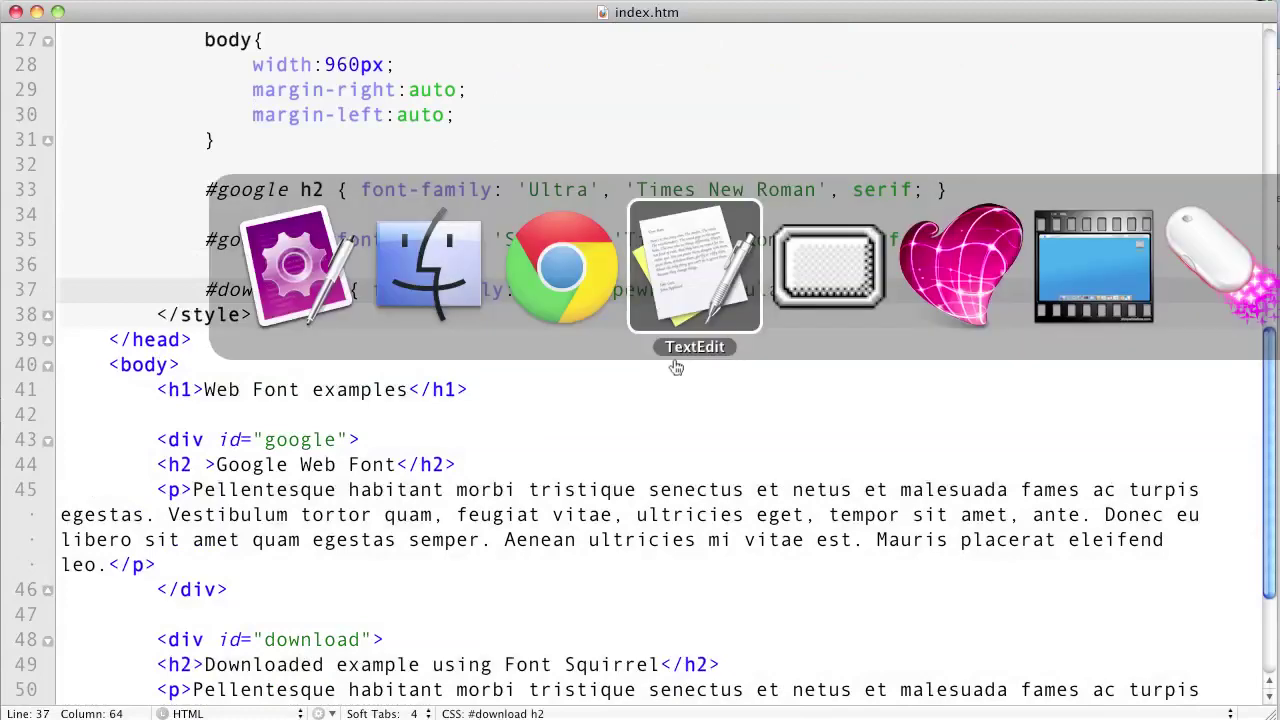
left_click(574, 248)
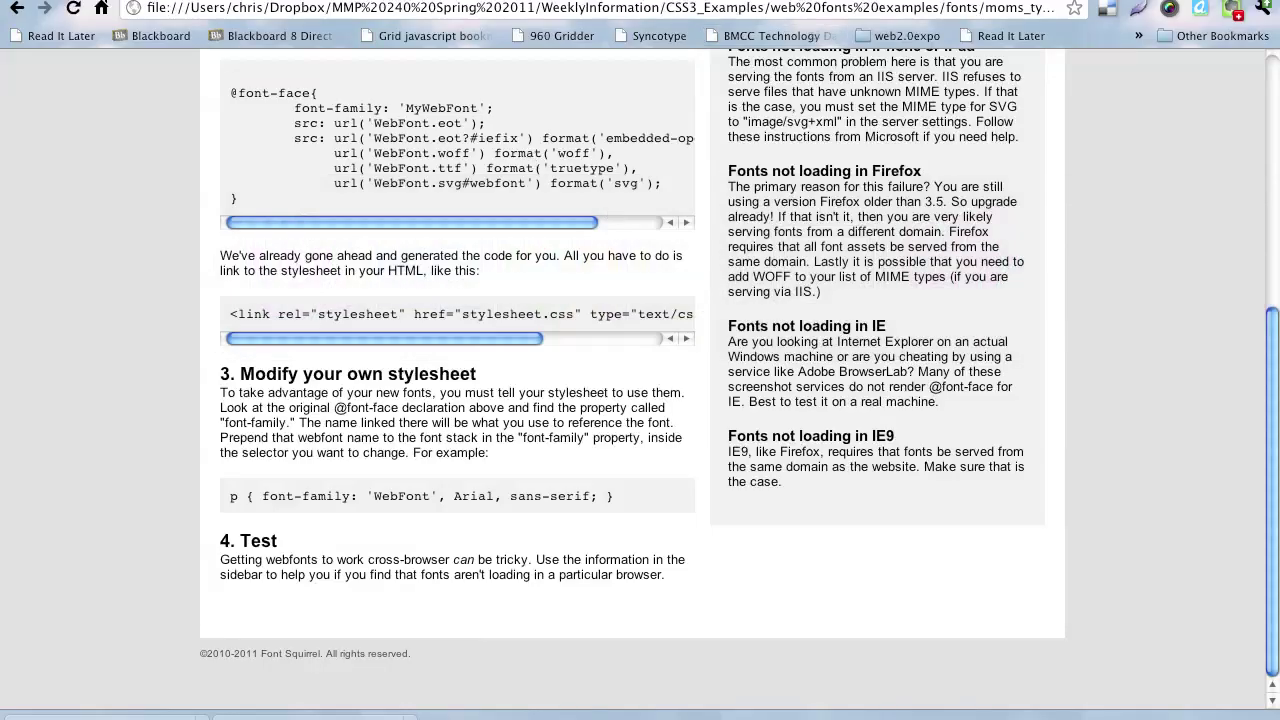
key("ctrl+Tab")
left_click(352, 360)
key("super+r")
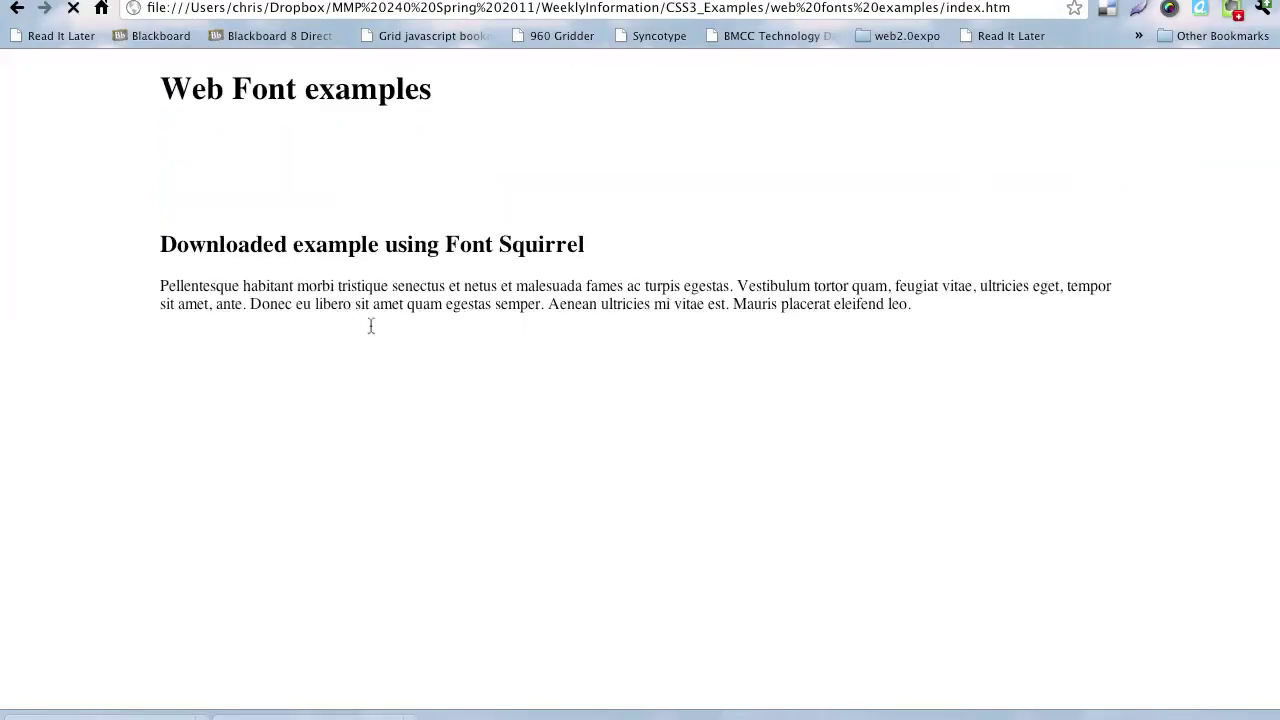
left_click_drag(592, 268, 129, 277)
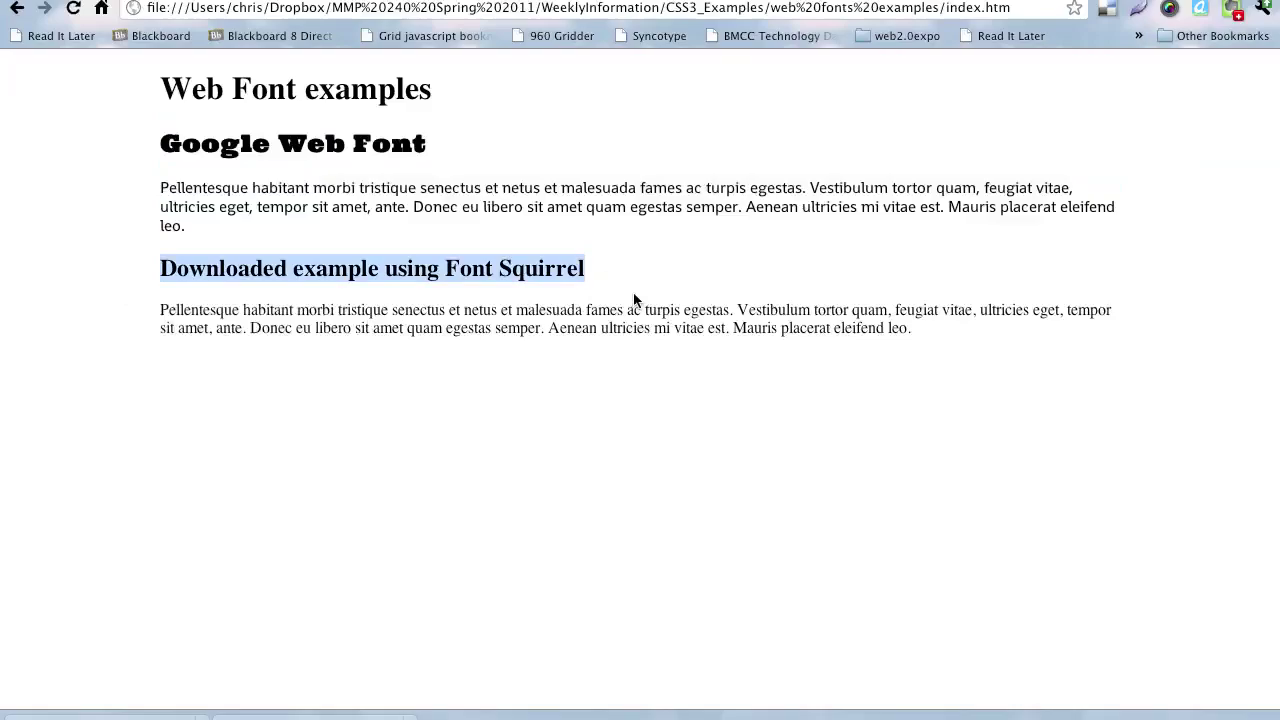
Check the .eot font file name in the Font Squirrel generated CSS, then return to index.htm.
key("super+Tab")
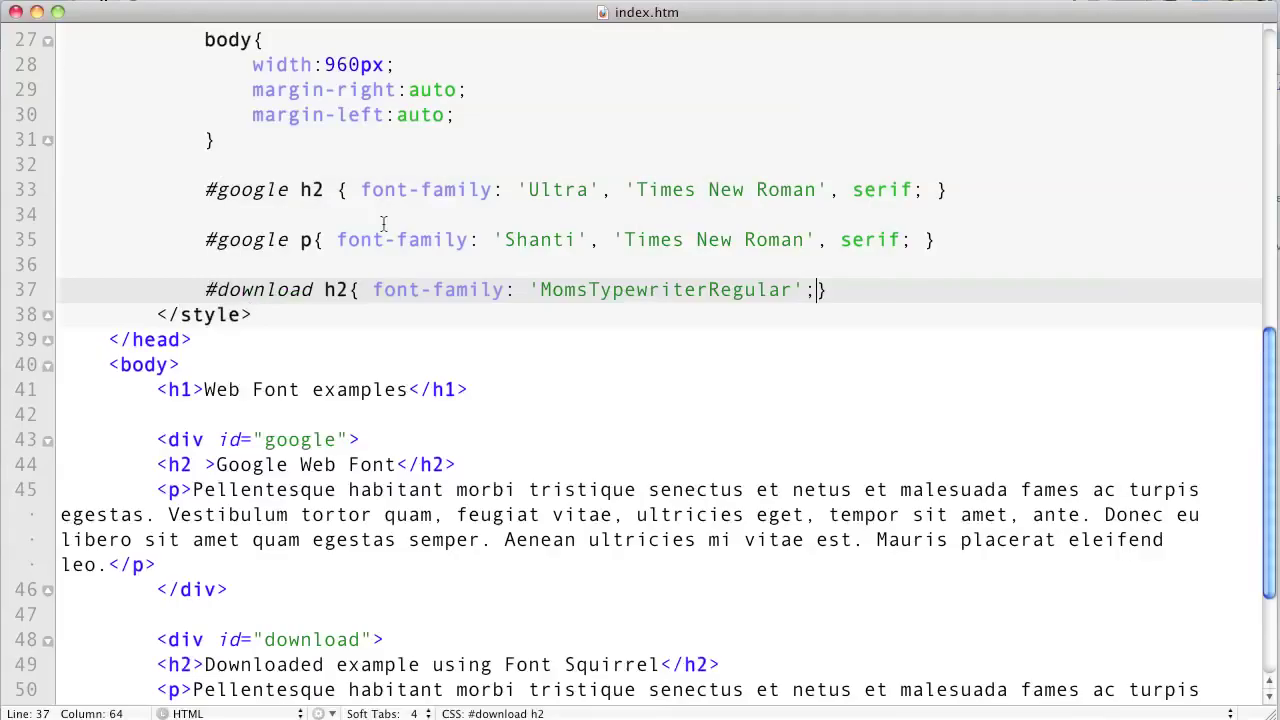
left_click(561, 224)
key("super+grave")
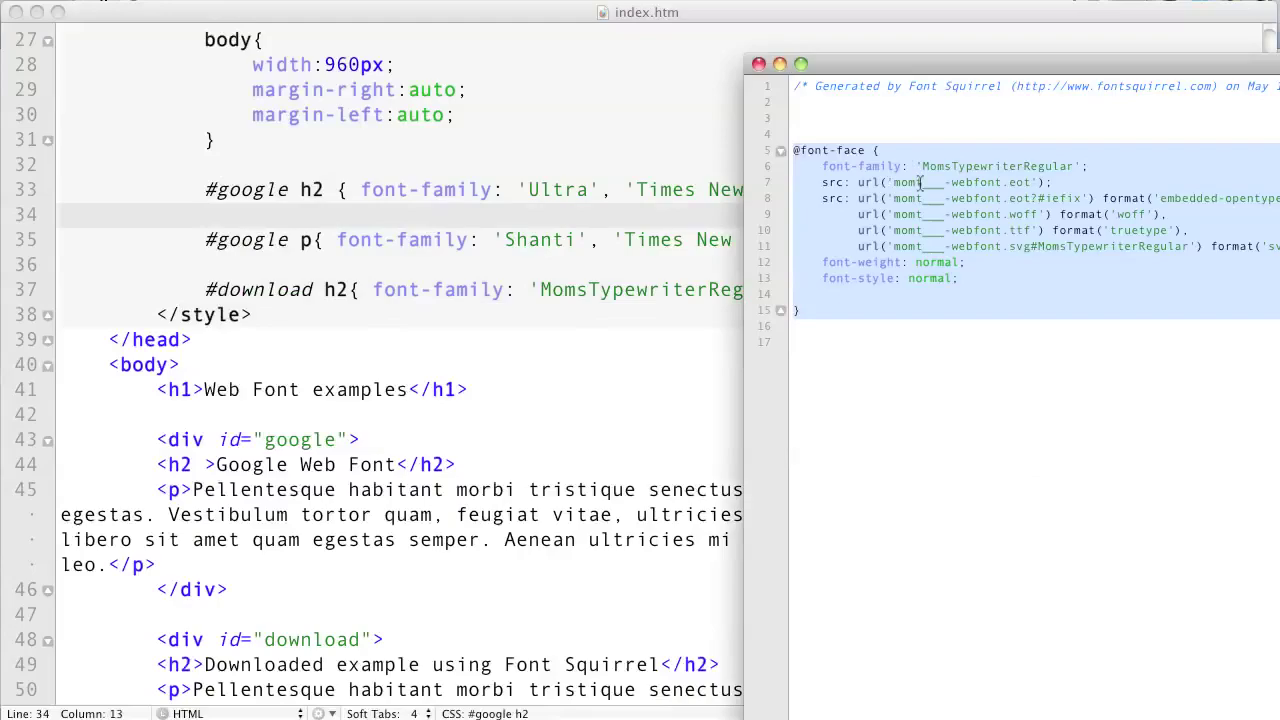
left_click_drag(895, 183, 1036, 183)
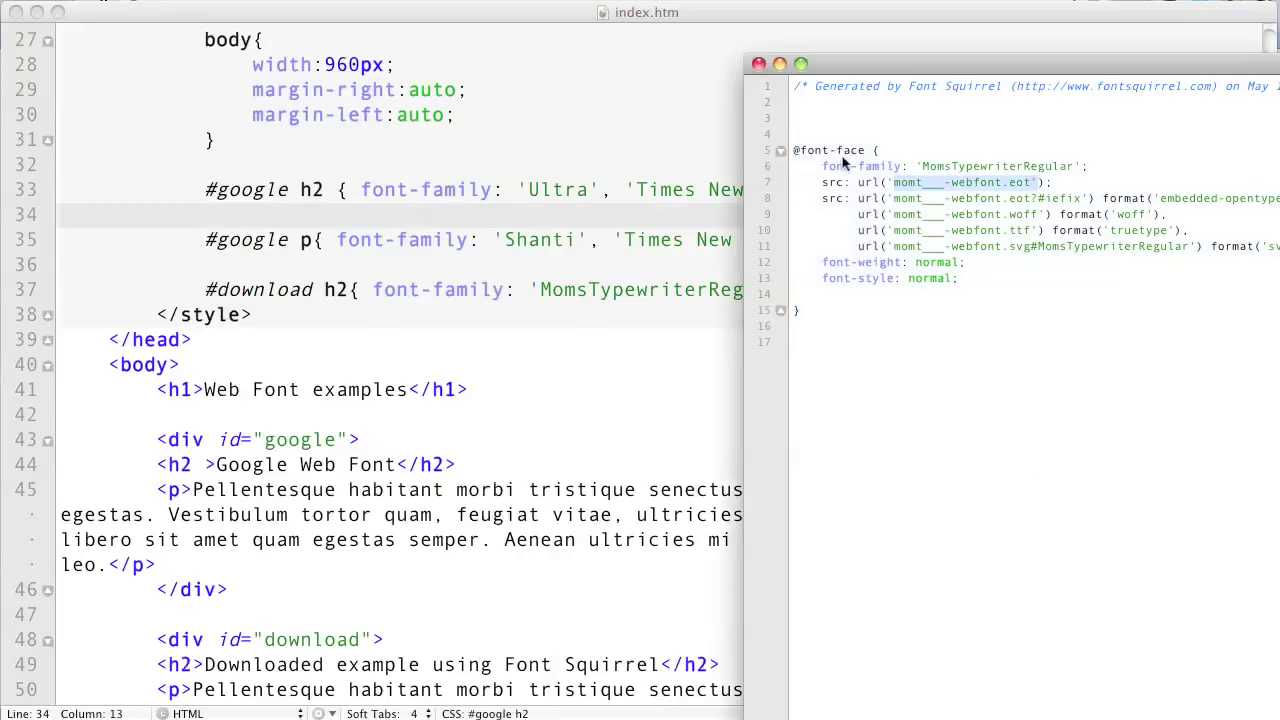
key("super+grave")
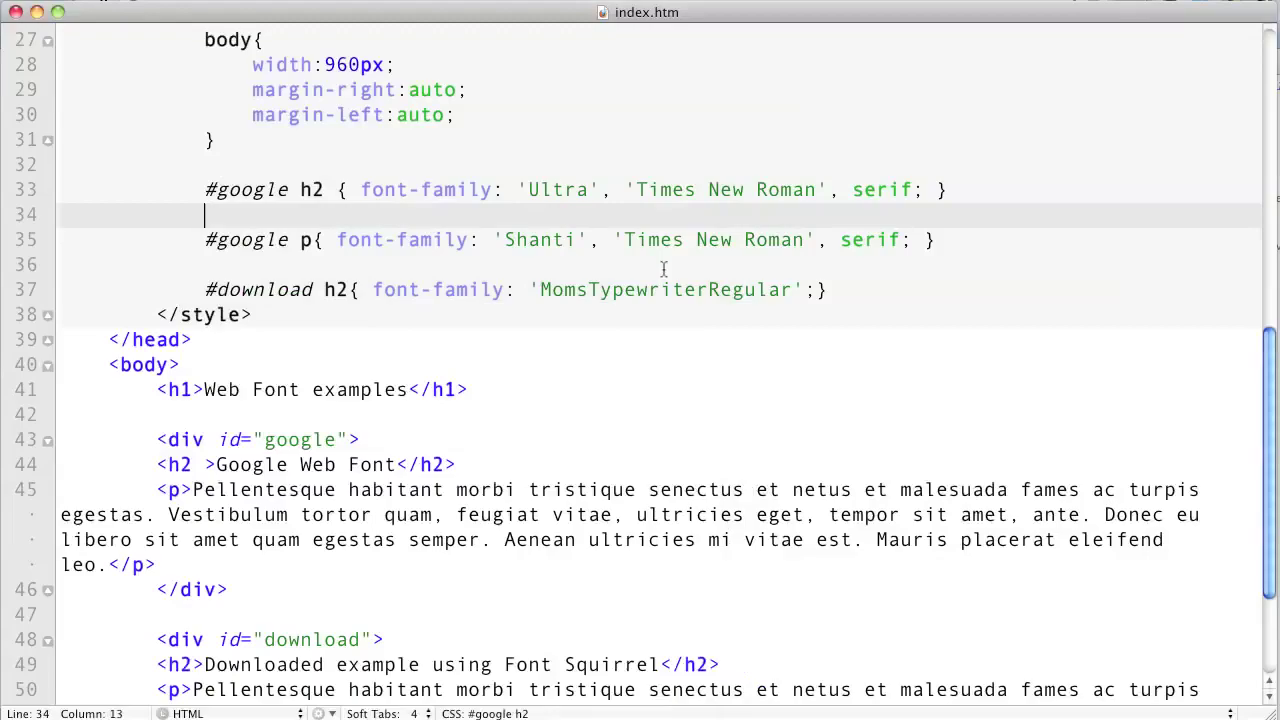
scroll(523, 210, "up", 3)
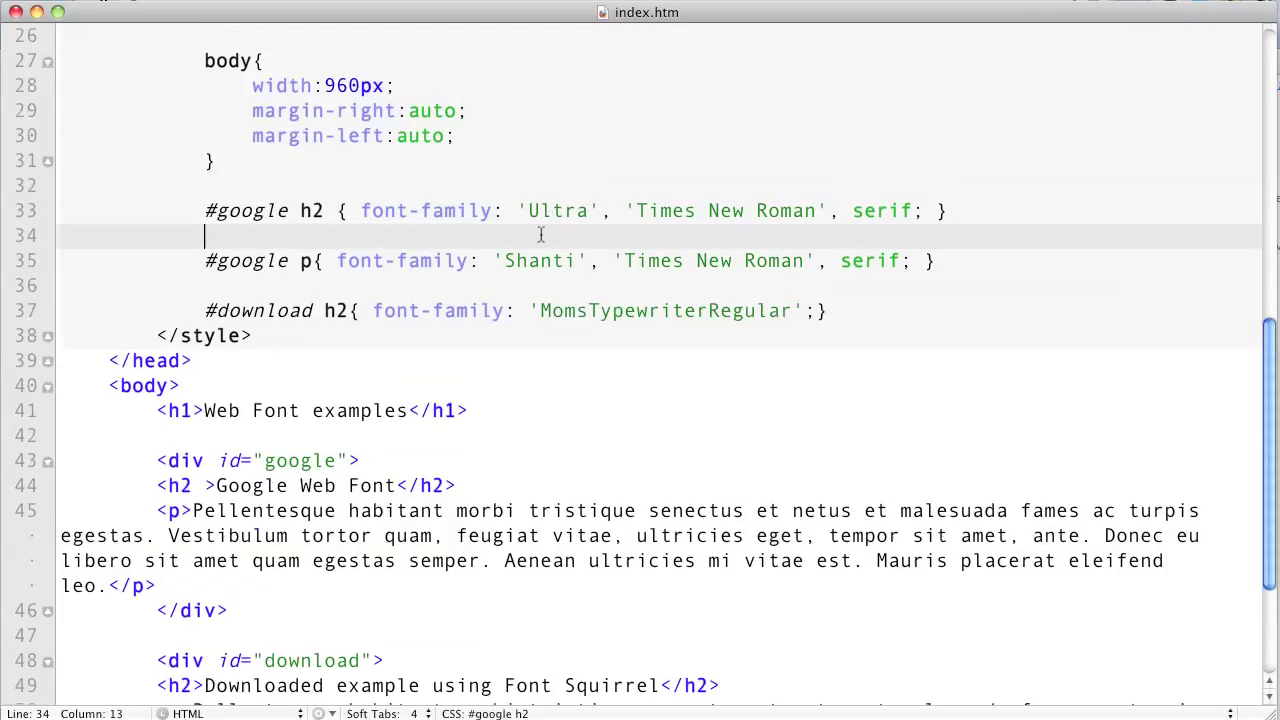
scroll(523, 266, "up", 5)
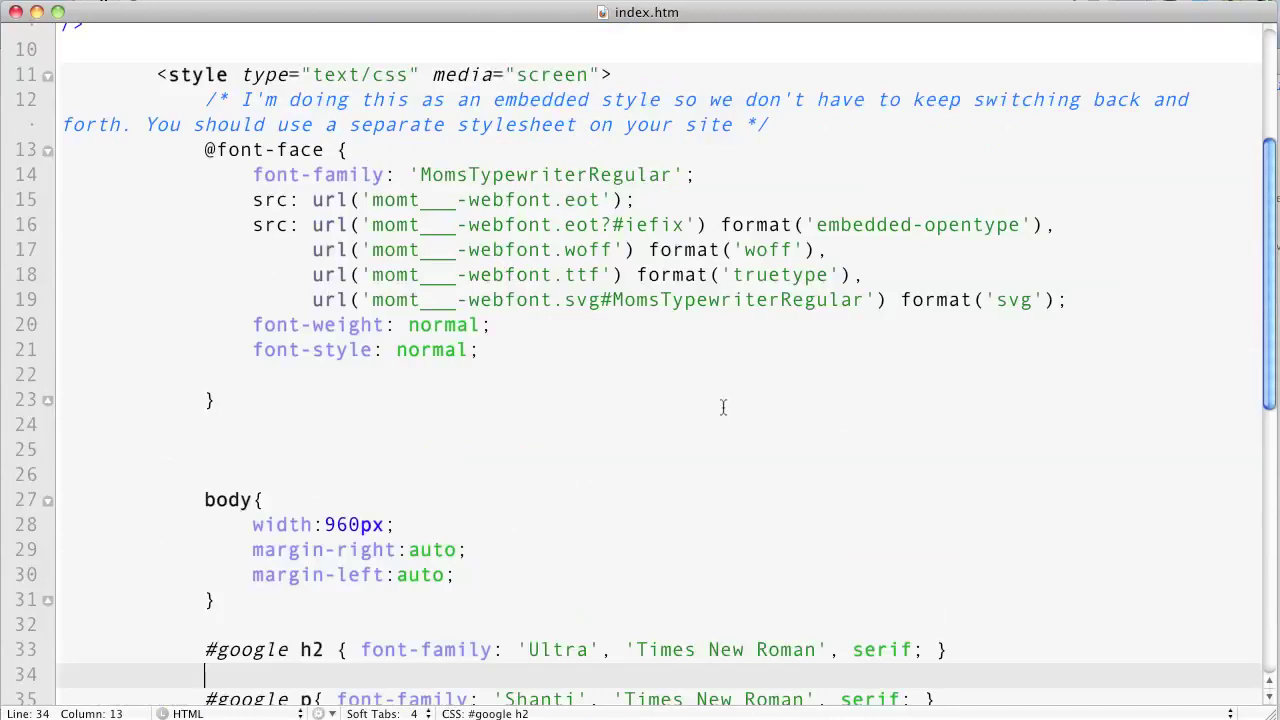
key("super+Tab")
Select the .svg, .ttf, .woff and .eot webfont files and copy the 4 items.
left_click(593, 288)
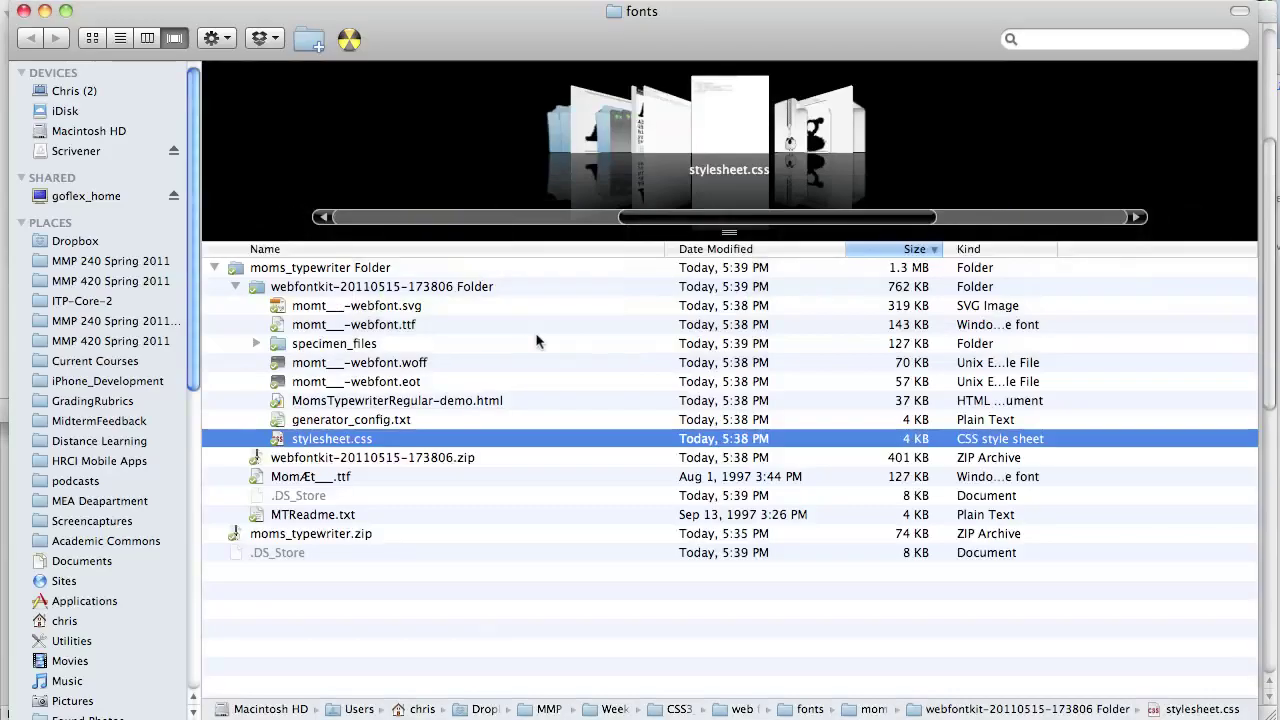
left_click(336, 308)
left_click(405, 325, "super")
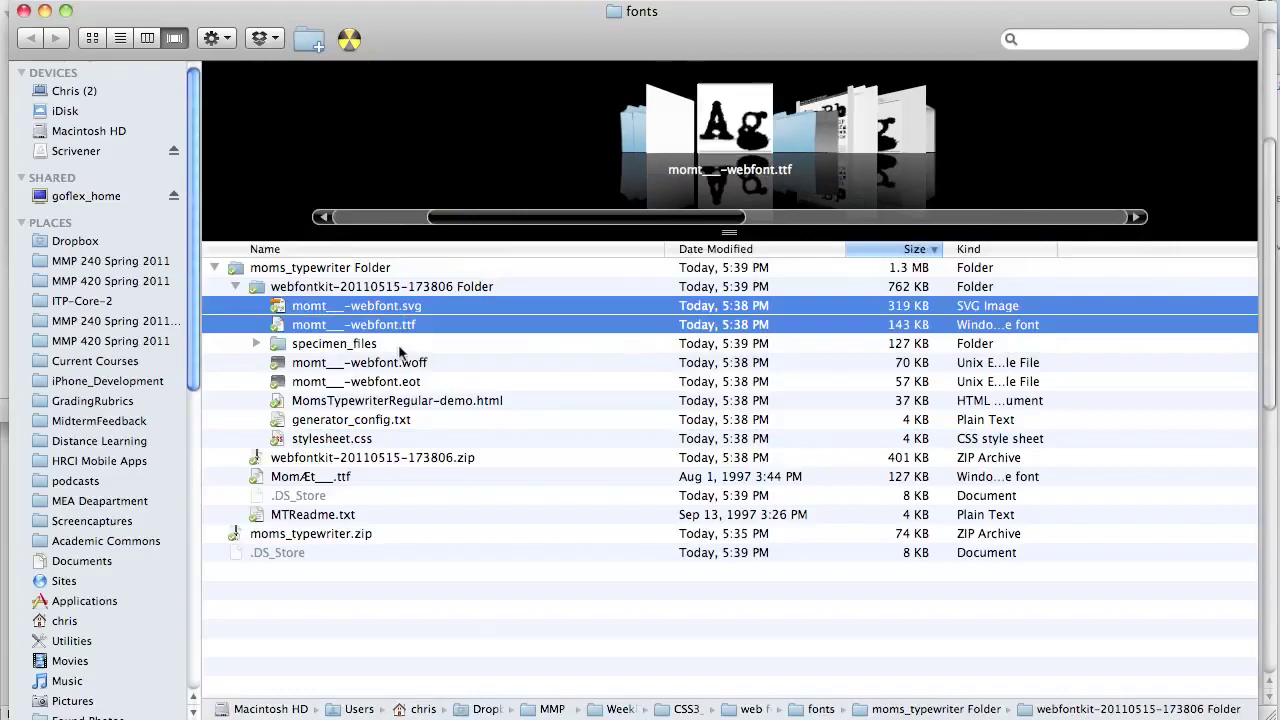
left_click(414, 363, "super")
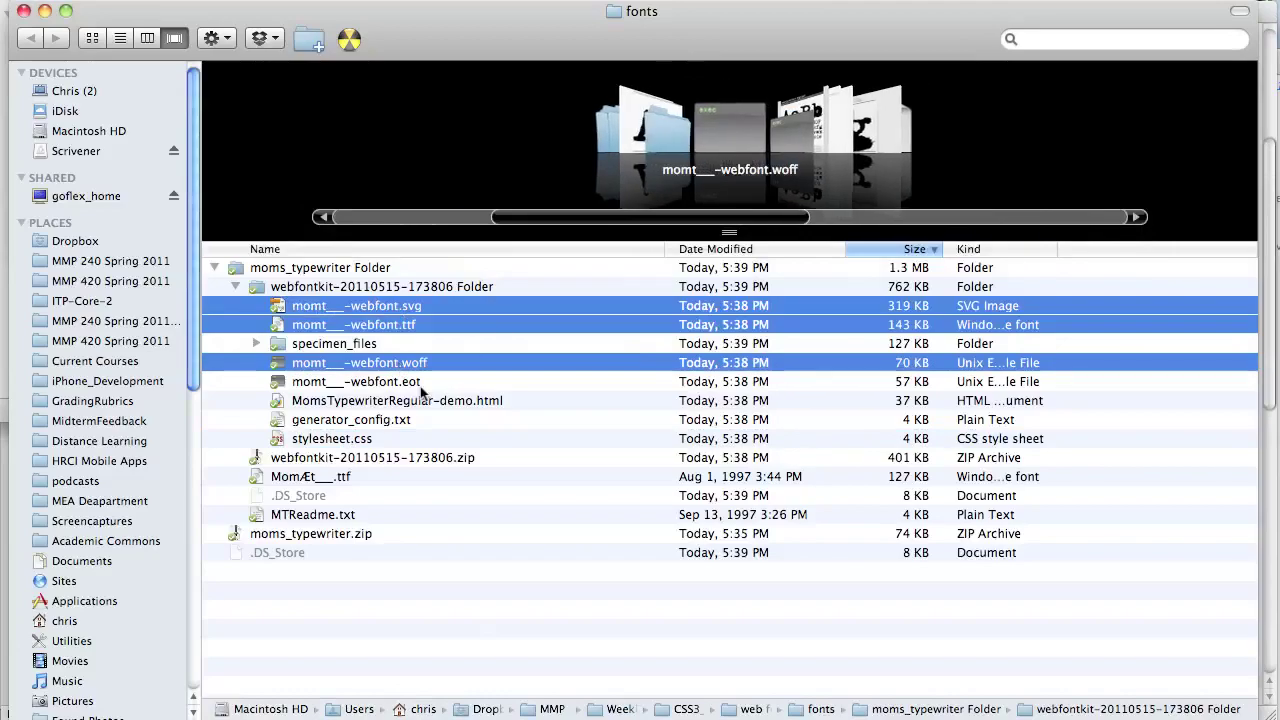
left_click(355, 382, "super")
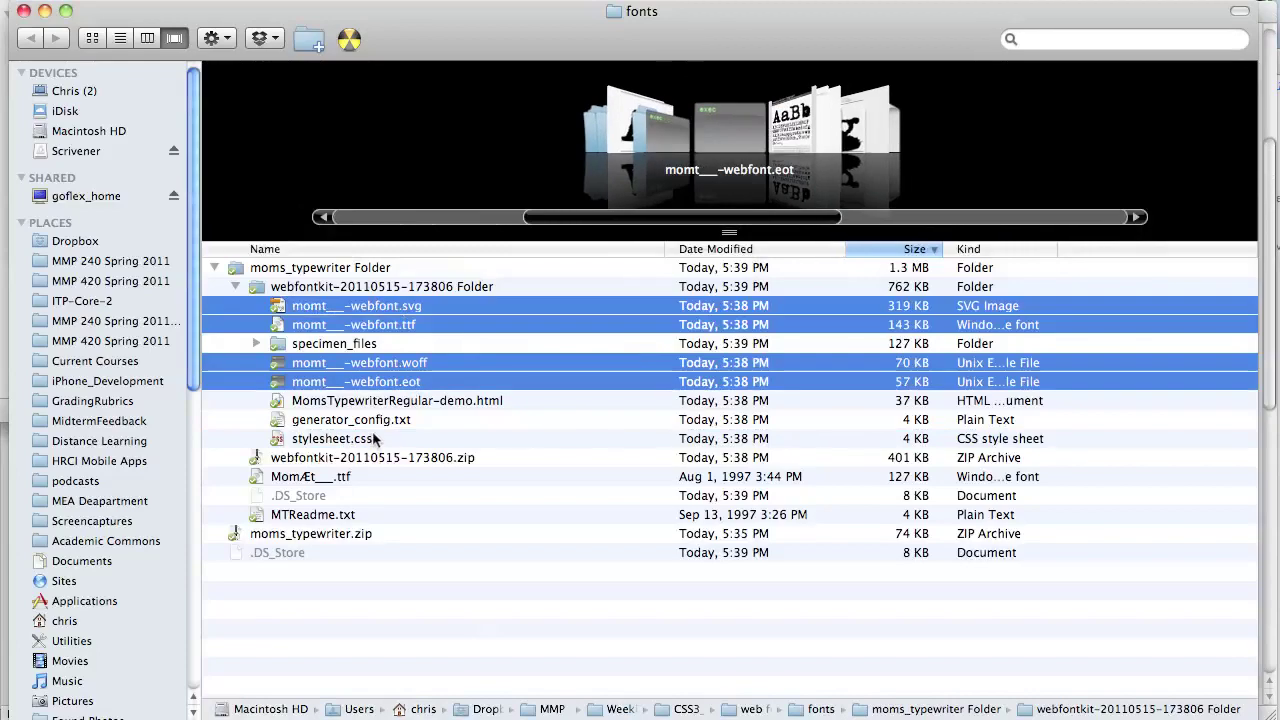
key("super+Tab")
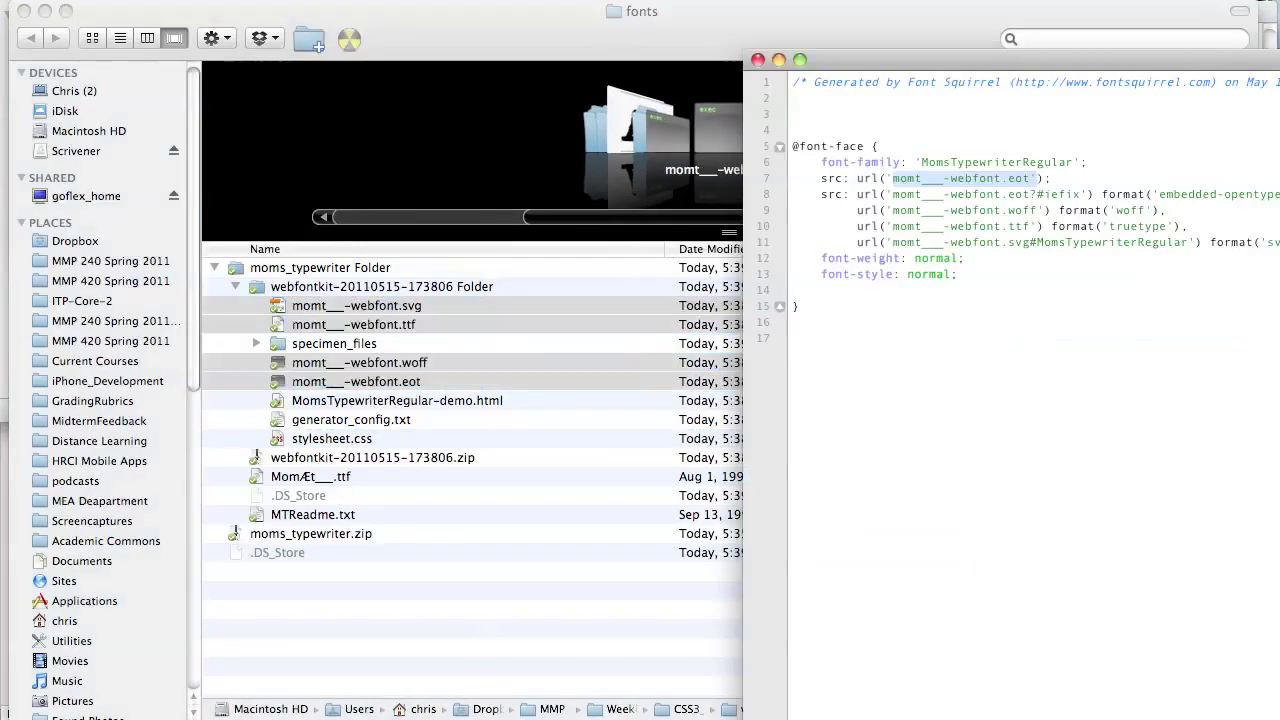
left_click(1019, 195)
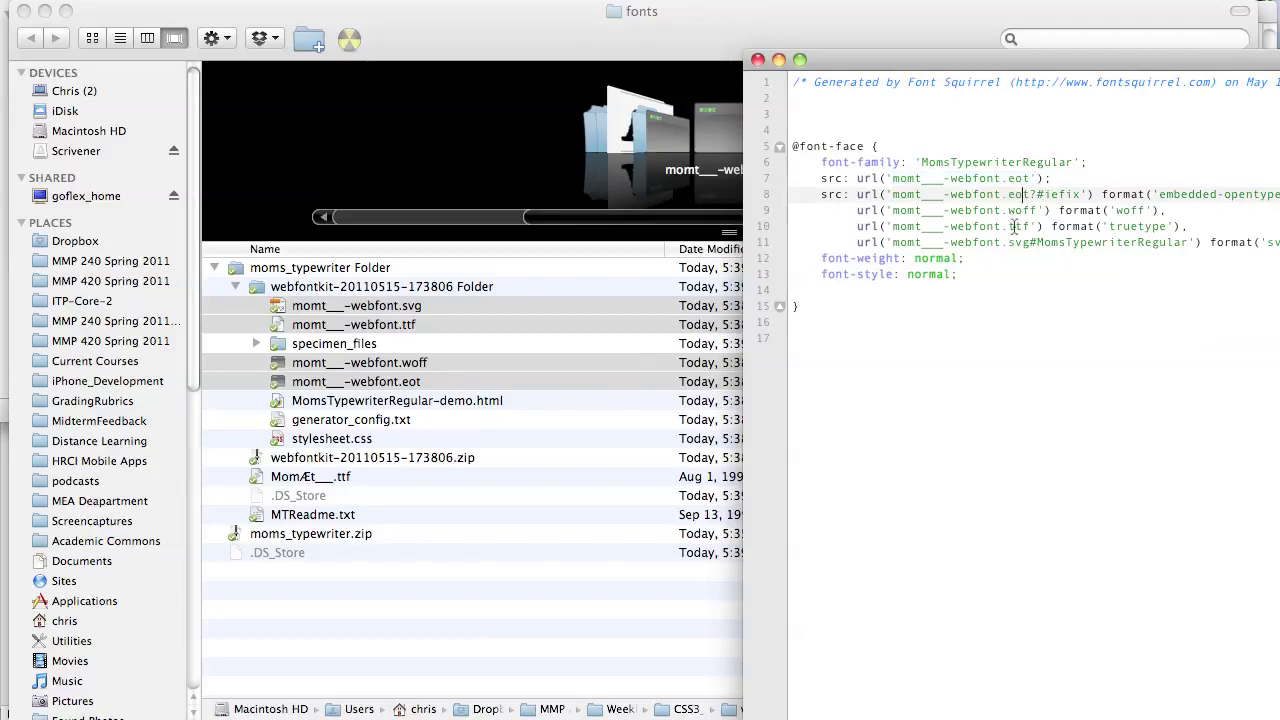
left_click(459, 38)
right_click(397, 316)
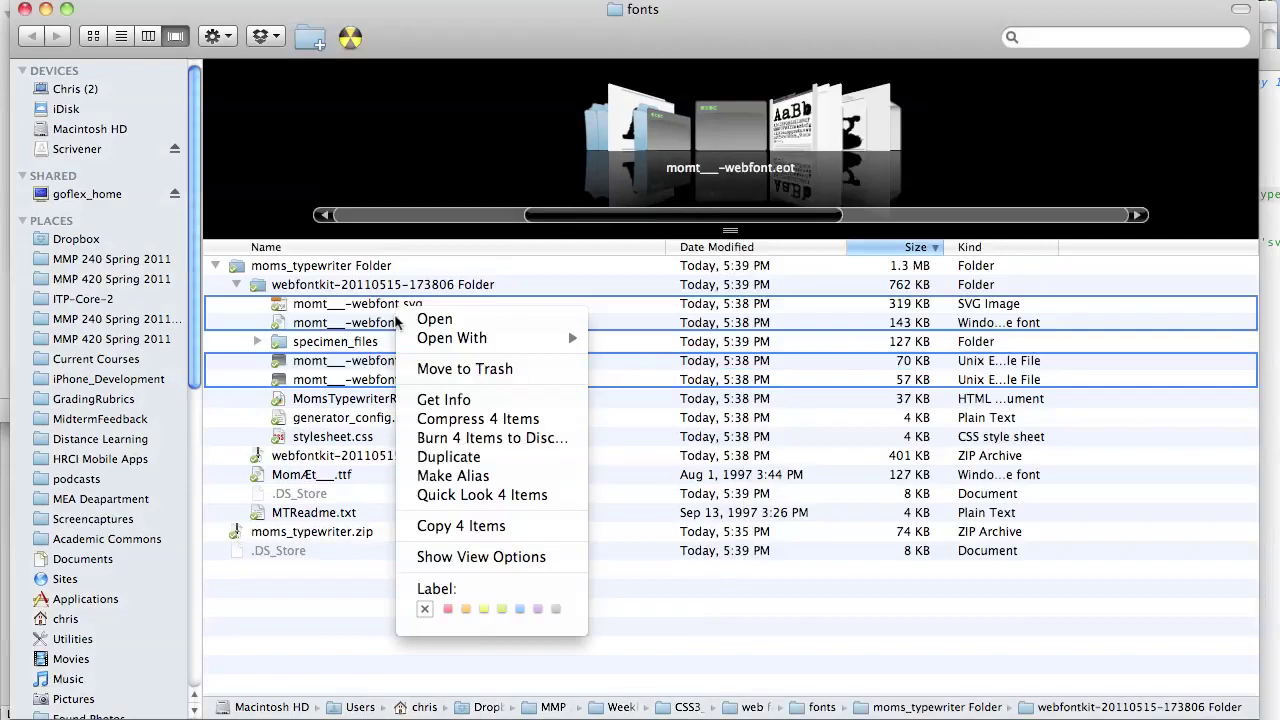
left_click(432, 528)
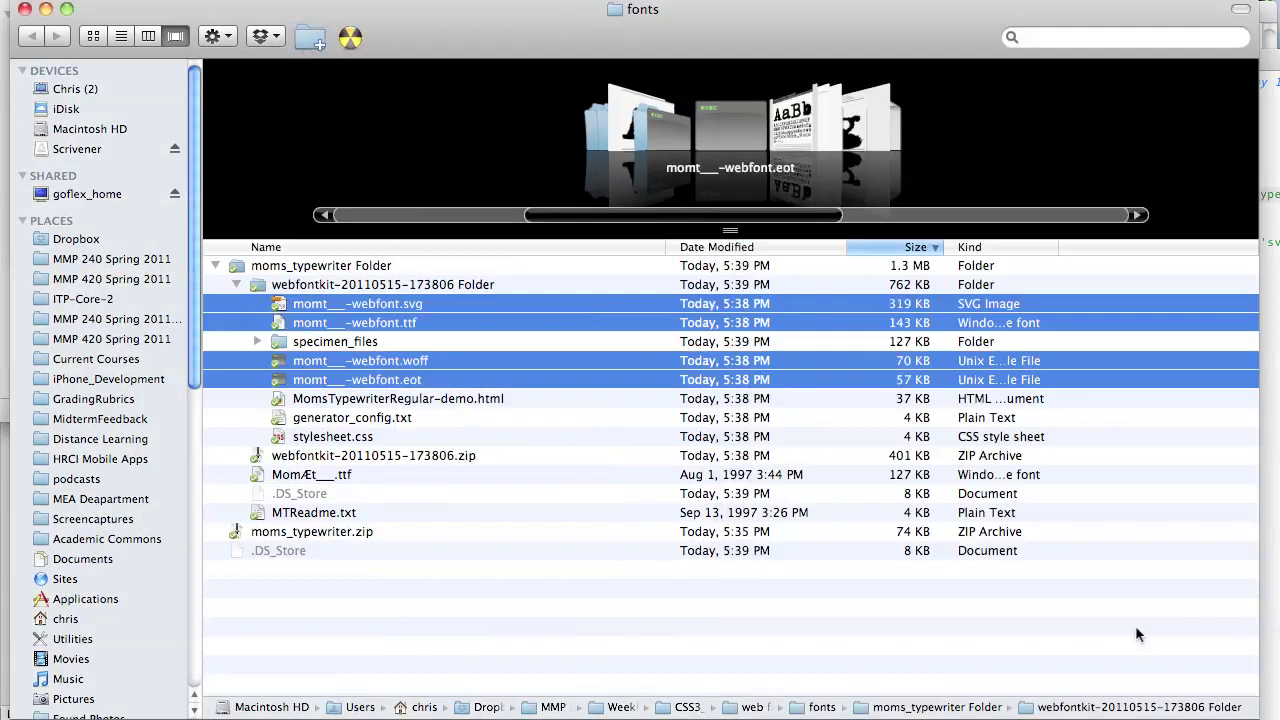
Paste the four webfont files into the web fonts examples folder beside index.htm.
double_click(752, 708)
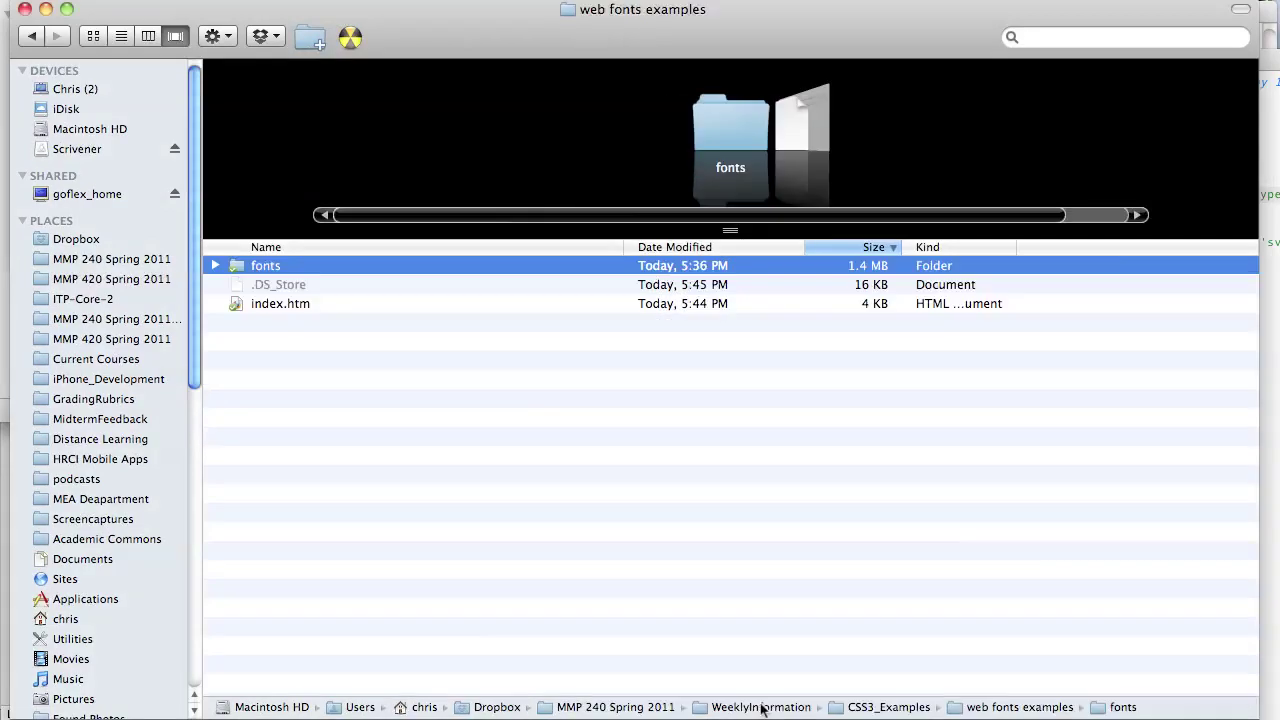
left_click(312, 356)
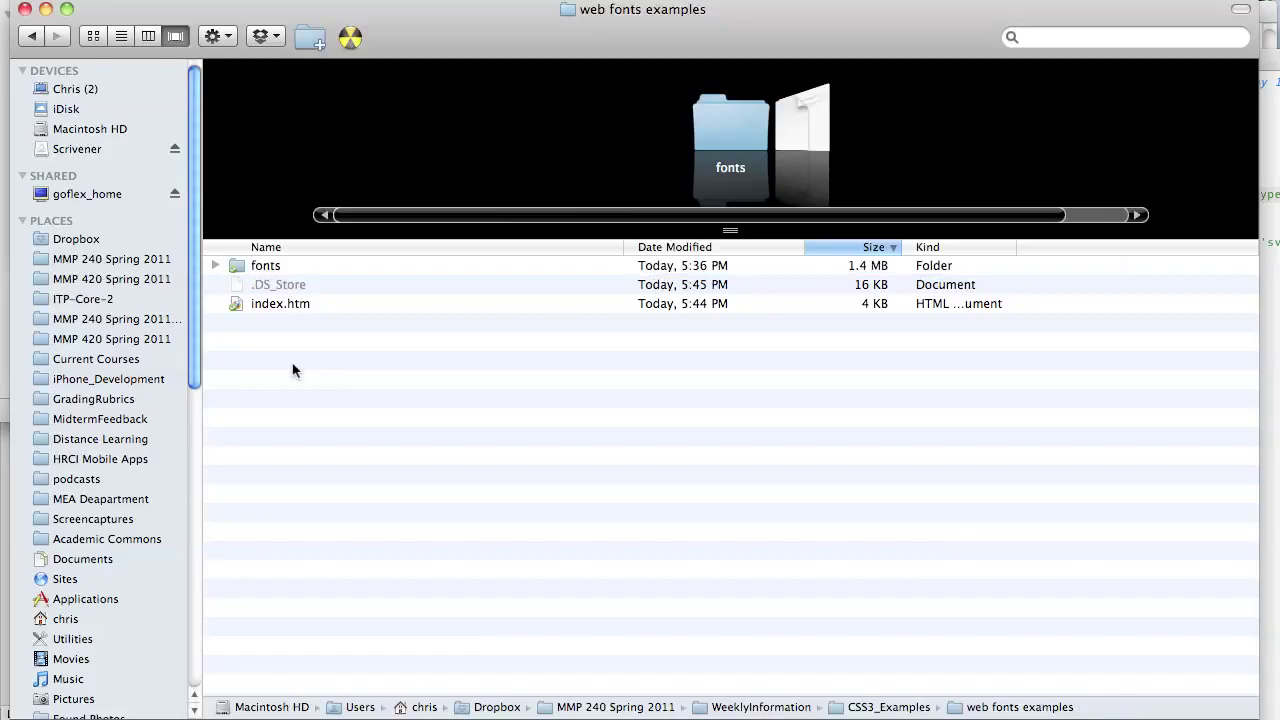
right_click(288, 390)
left_click(306, 397)
right_click(300, 372)
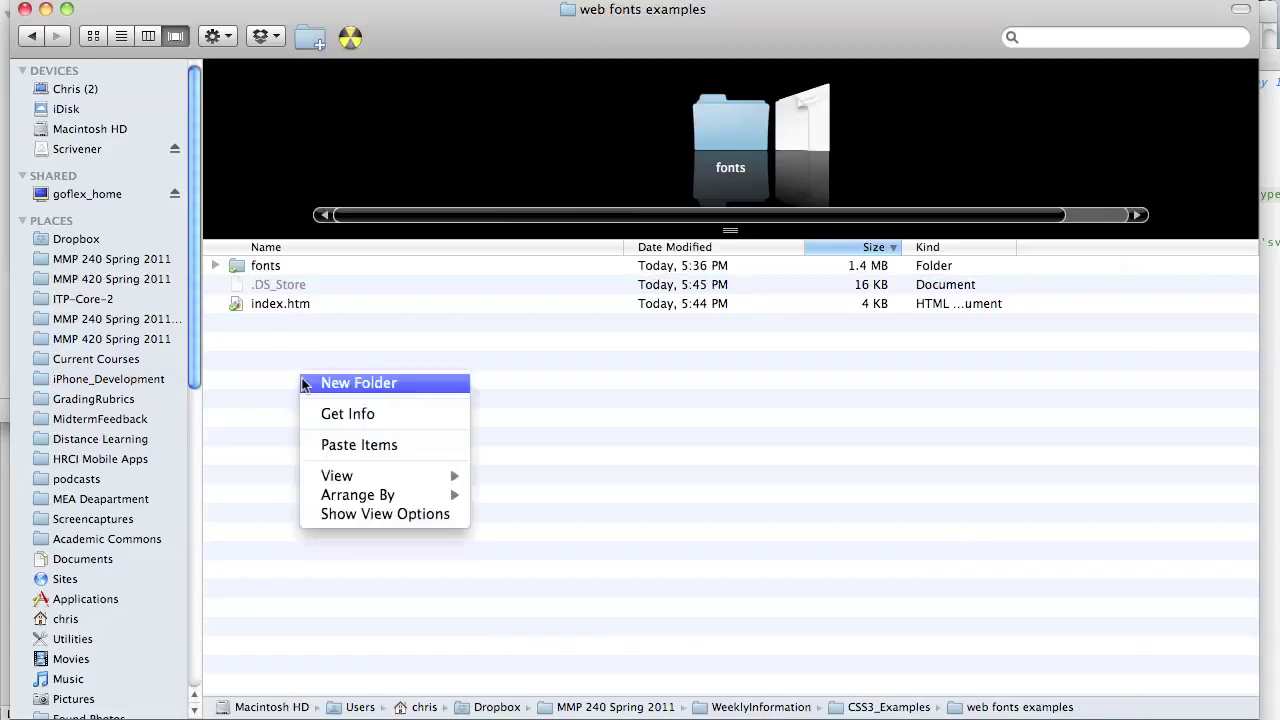
left_click(330, 444)
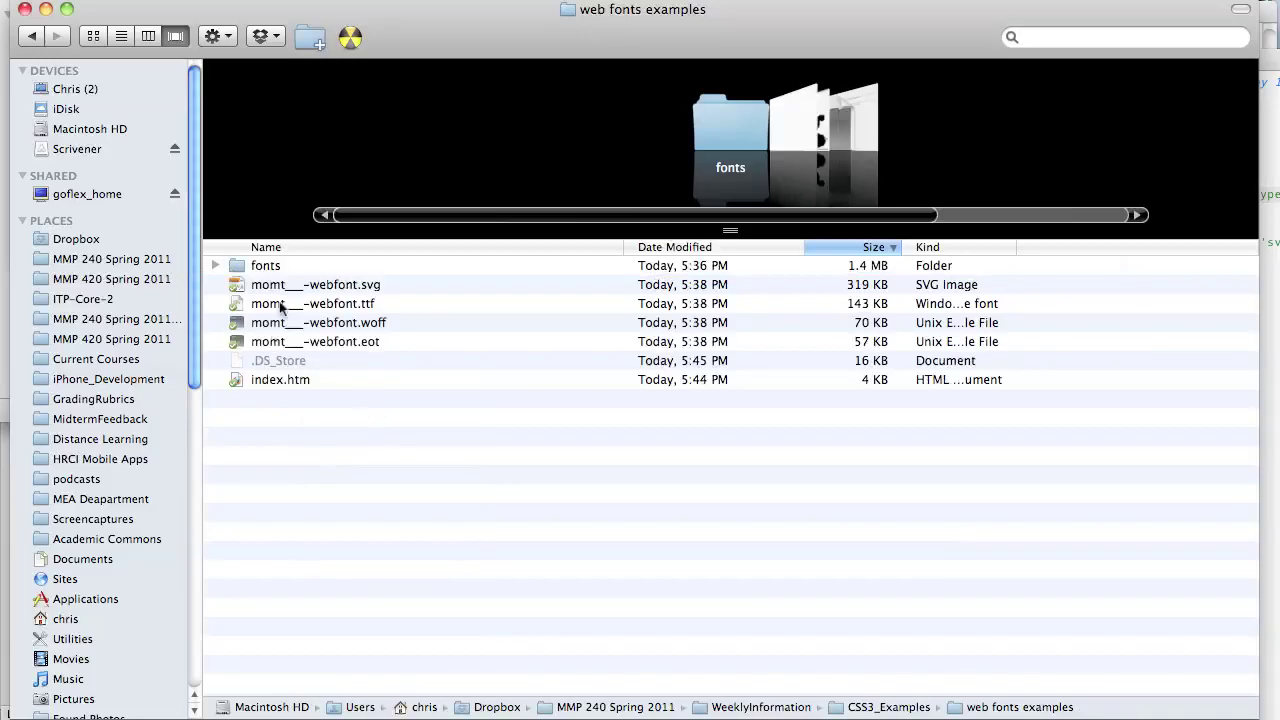
key("super+Tab")
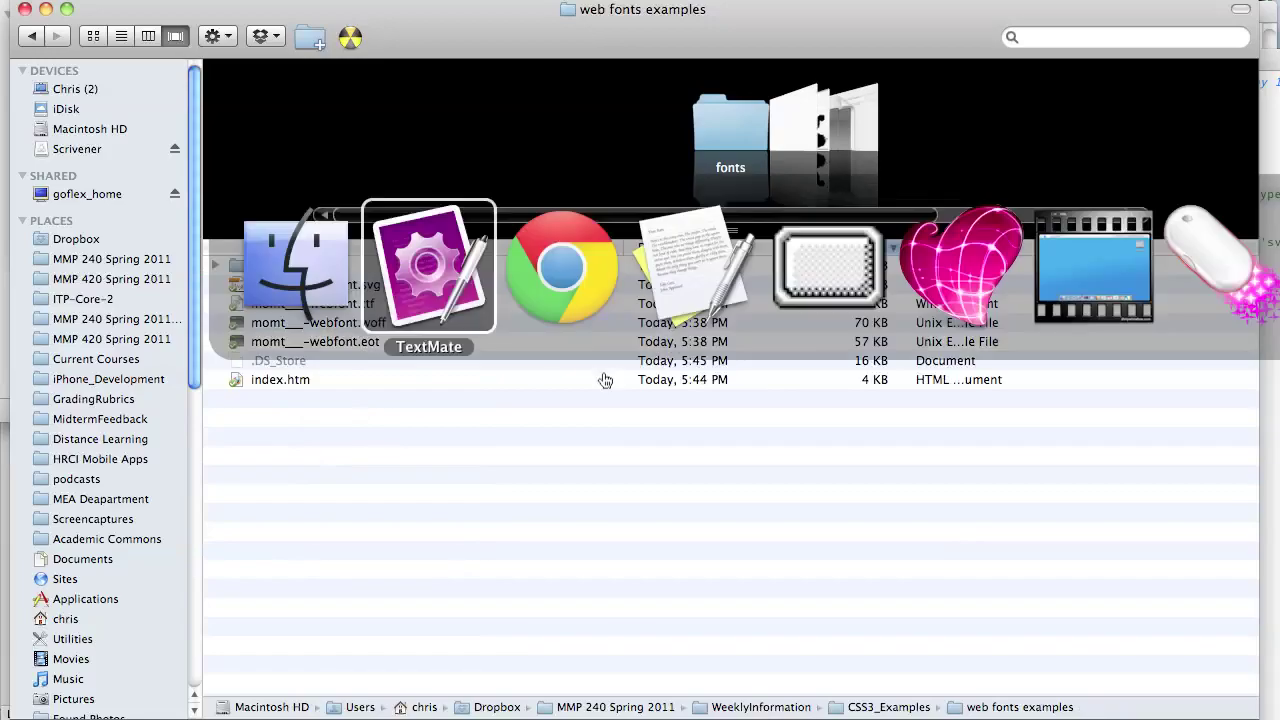
Reload index.htm in Chrome, check the Downloaded example heading's typewriter font, and return to the DaFont tab.
key("super+Tab")
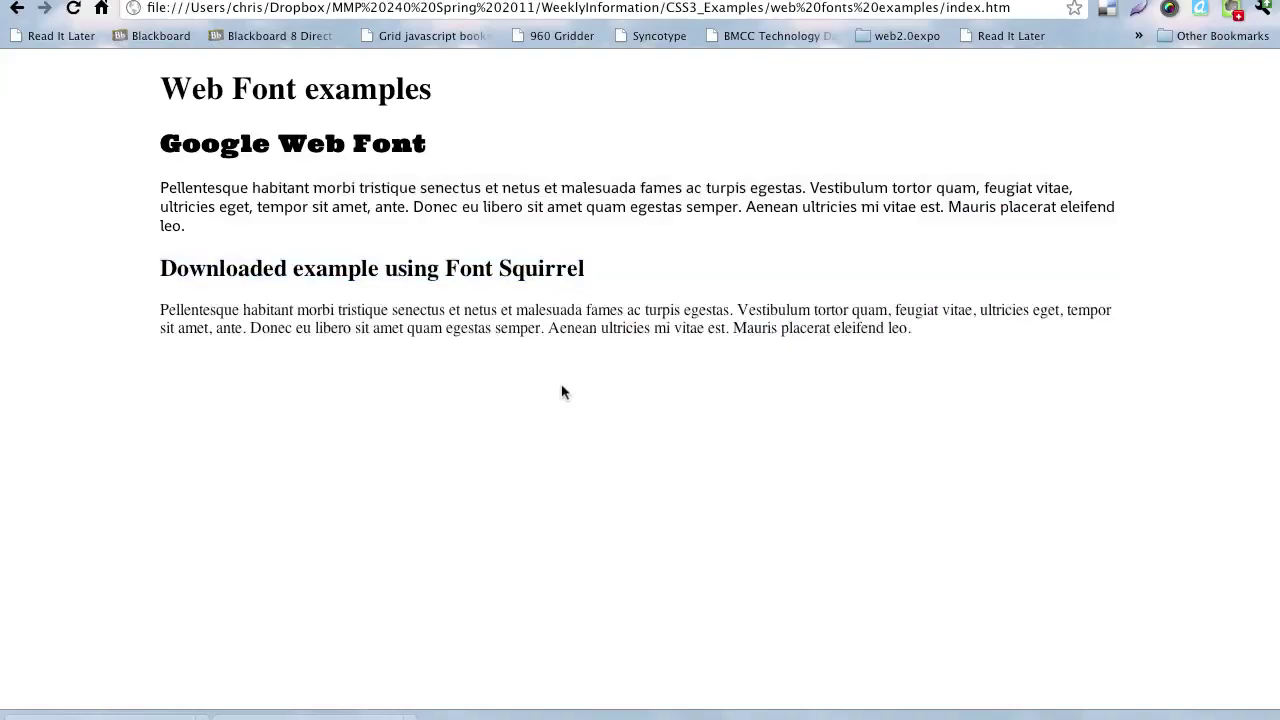
key("super+r")
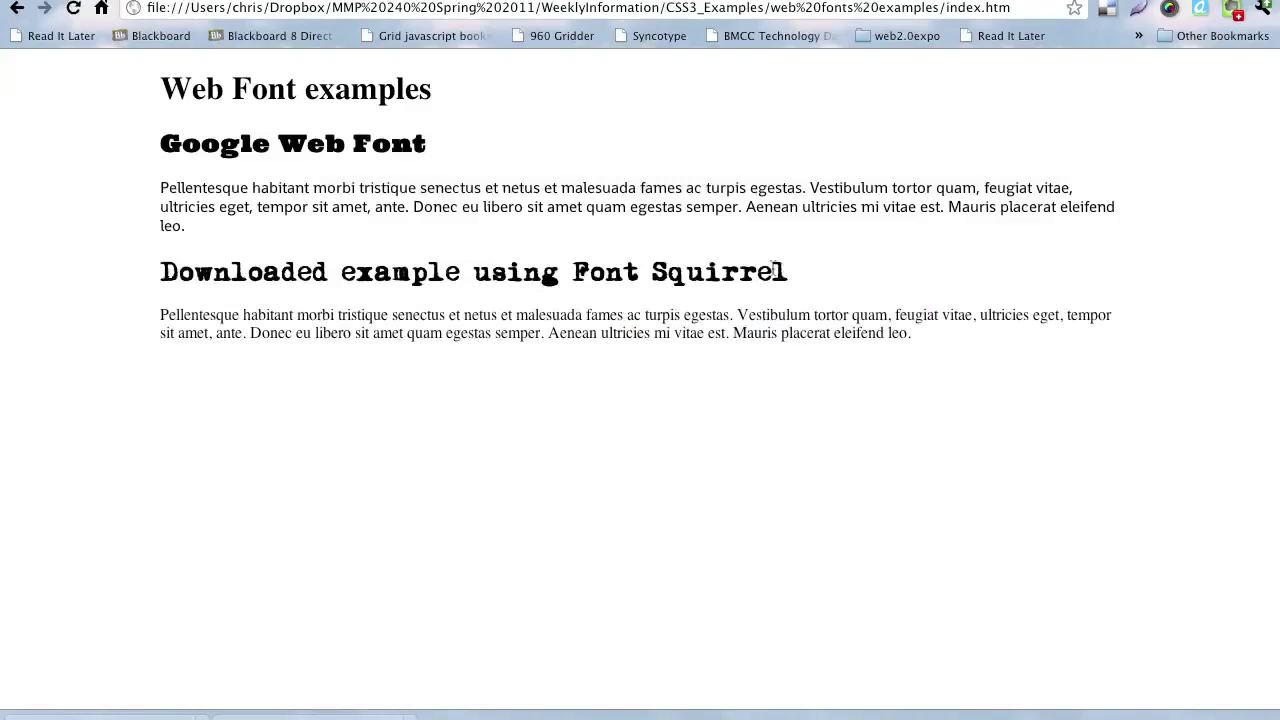
left_click_drag(785, 272, 155, 272)
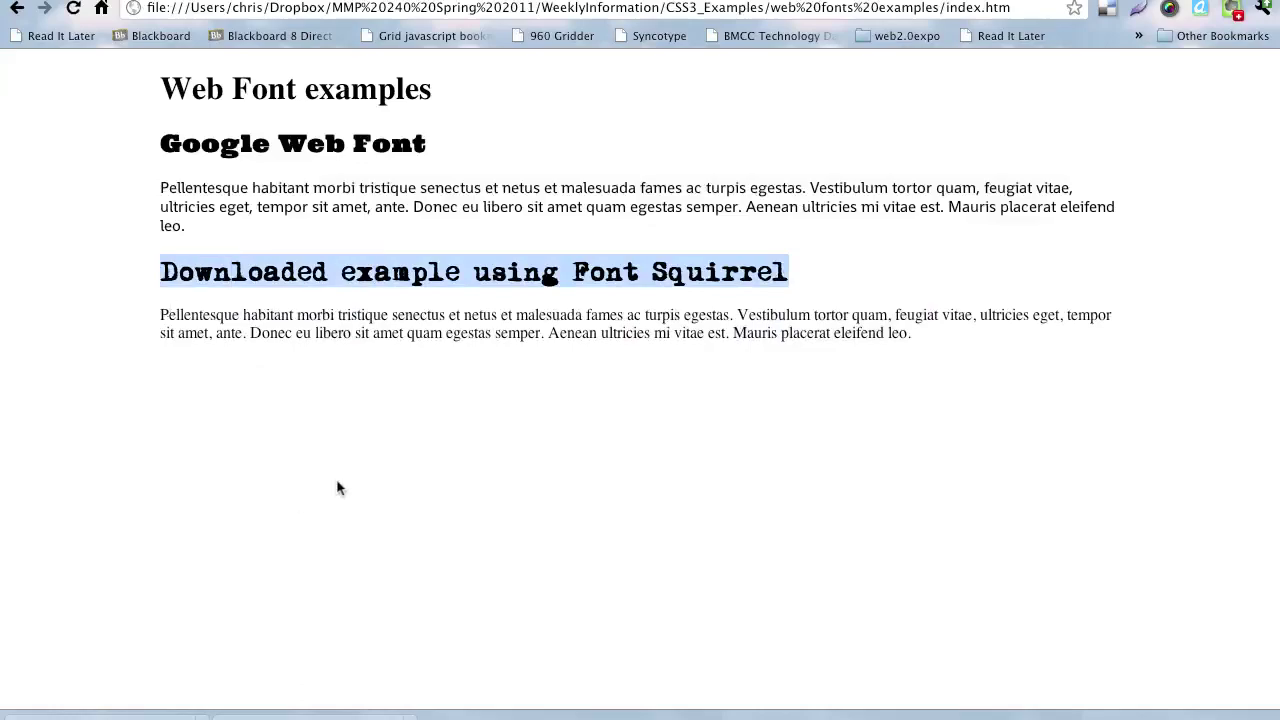
left_click(419, 446)
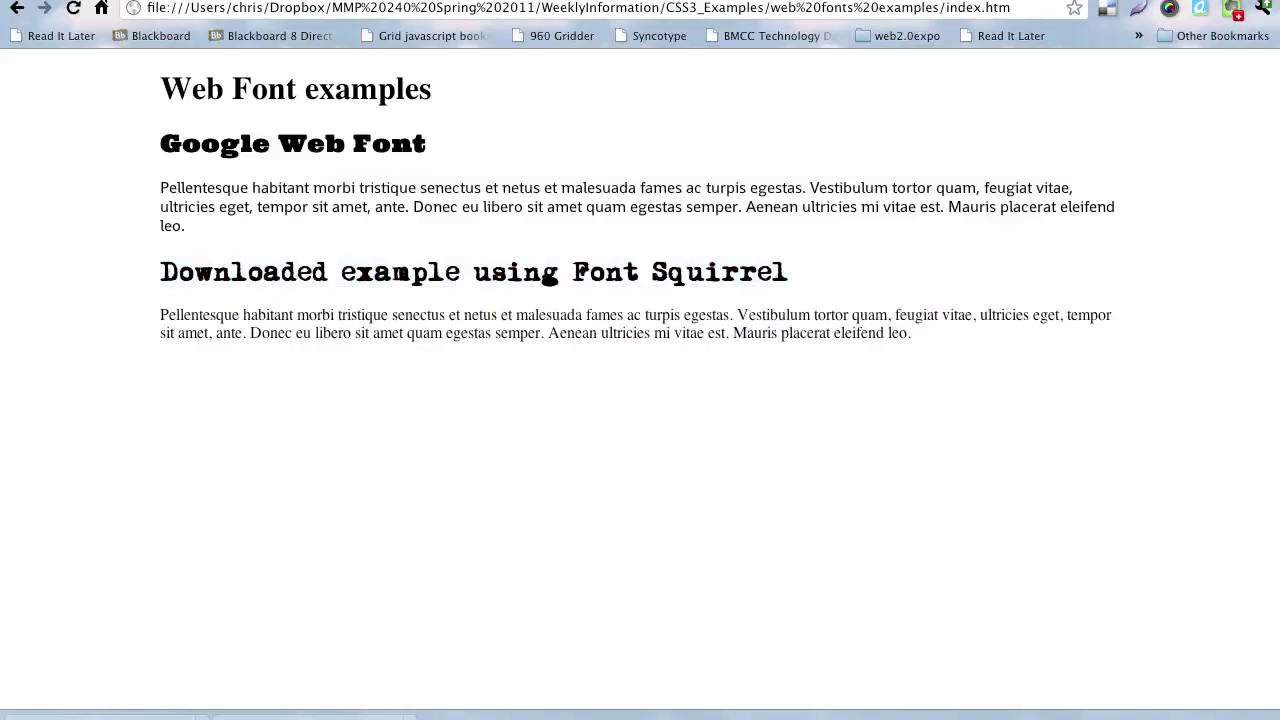
key("ctrl+Tab")
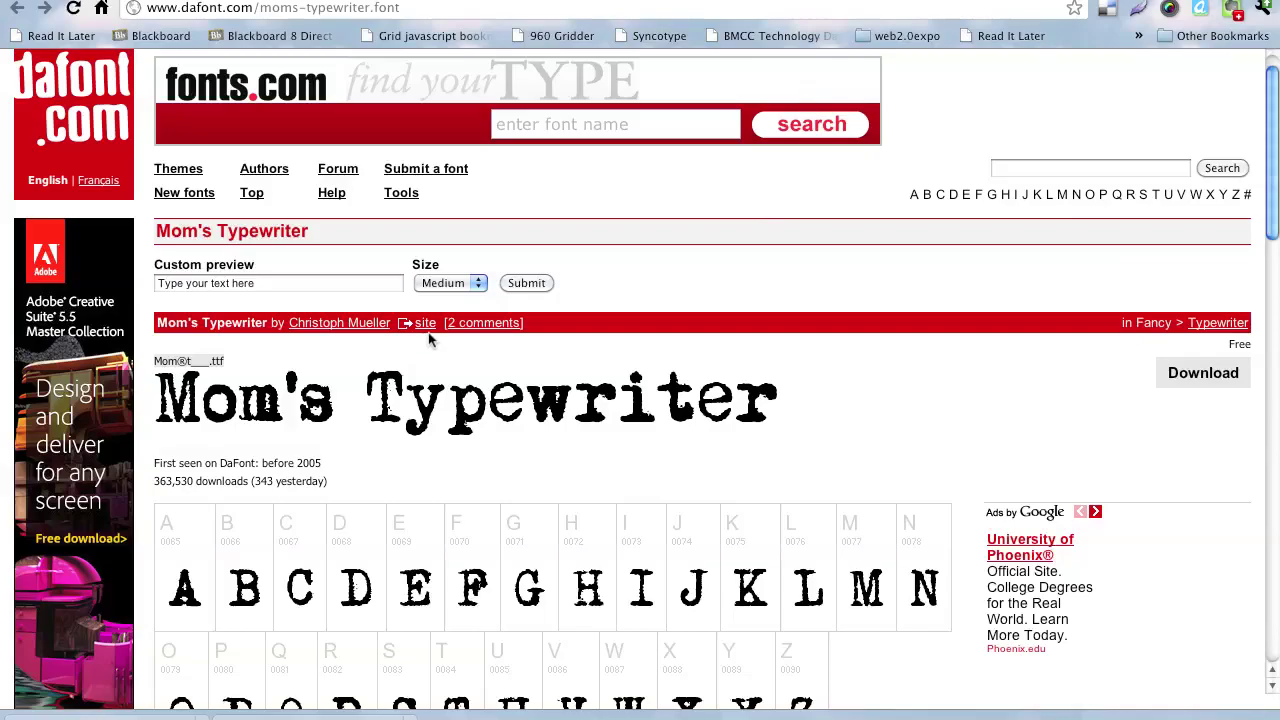
List DaFont fonts starting with G and open page 4 of the results.
scroll(357, 422, "down", 3)
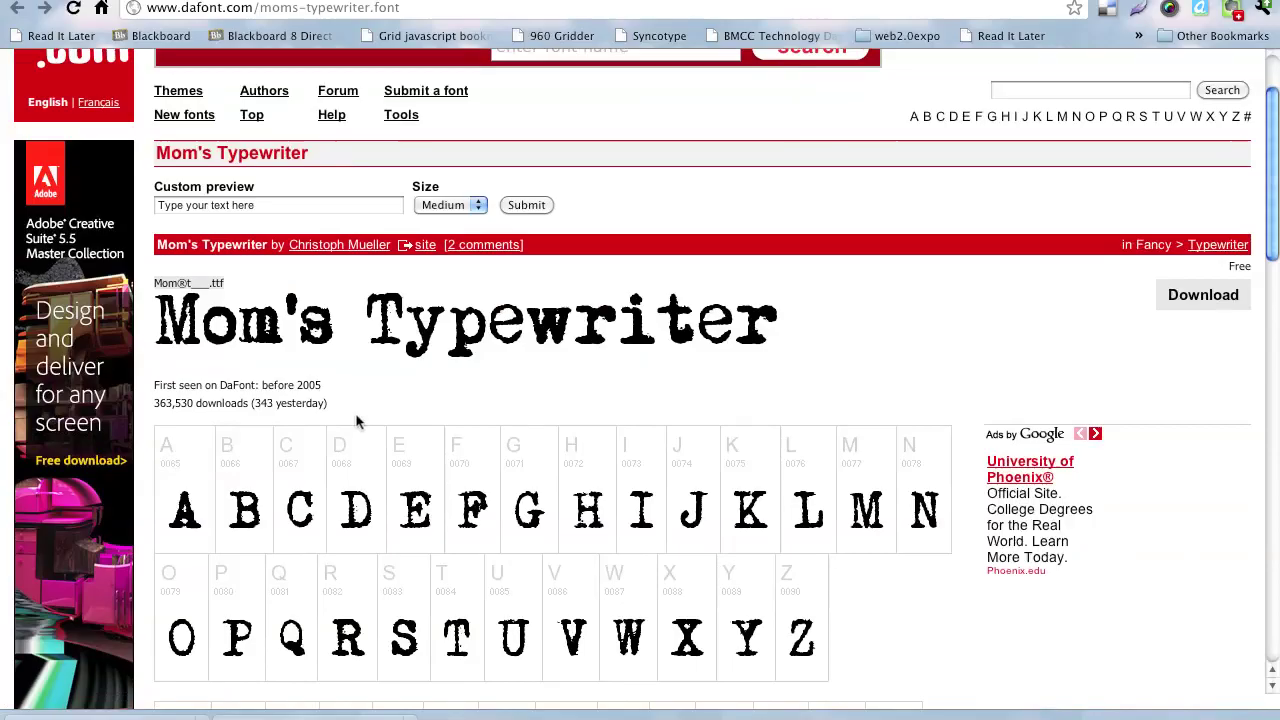
scroll(357, 422, "up", 3)
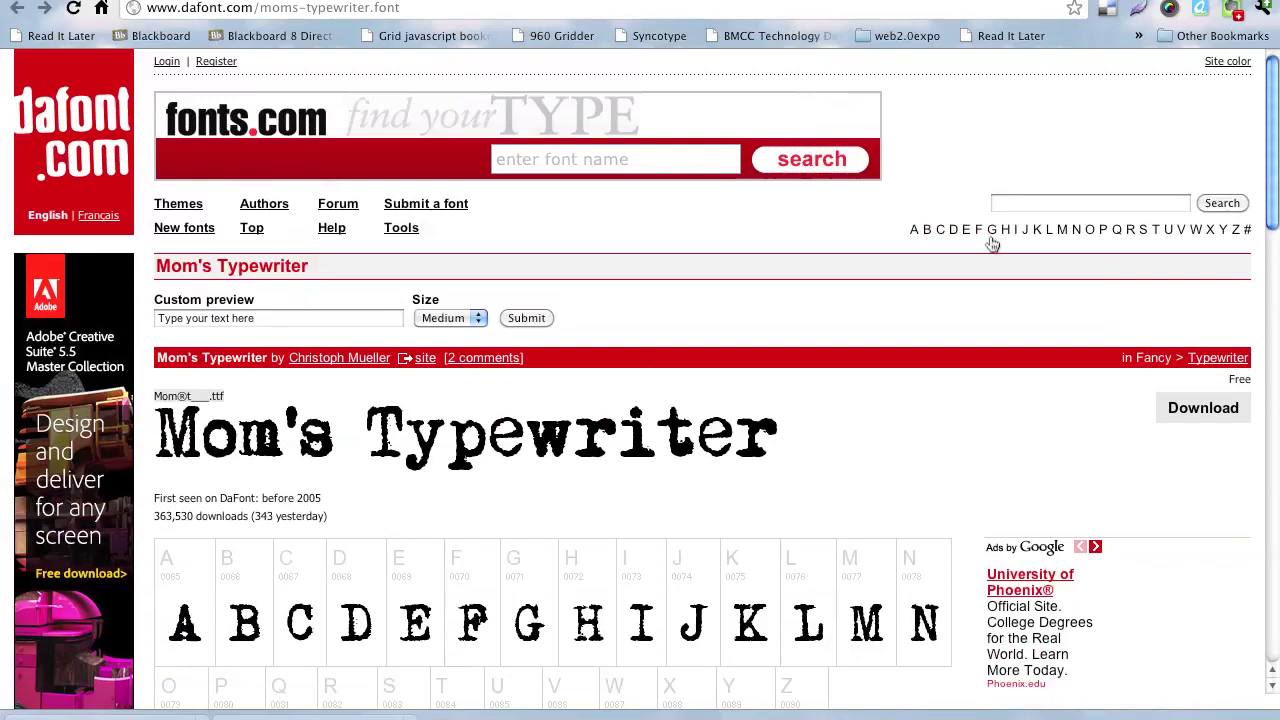
left_click(992, 231)
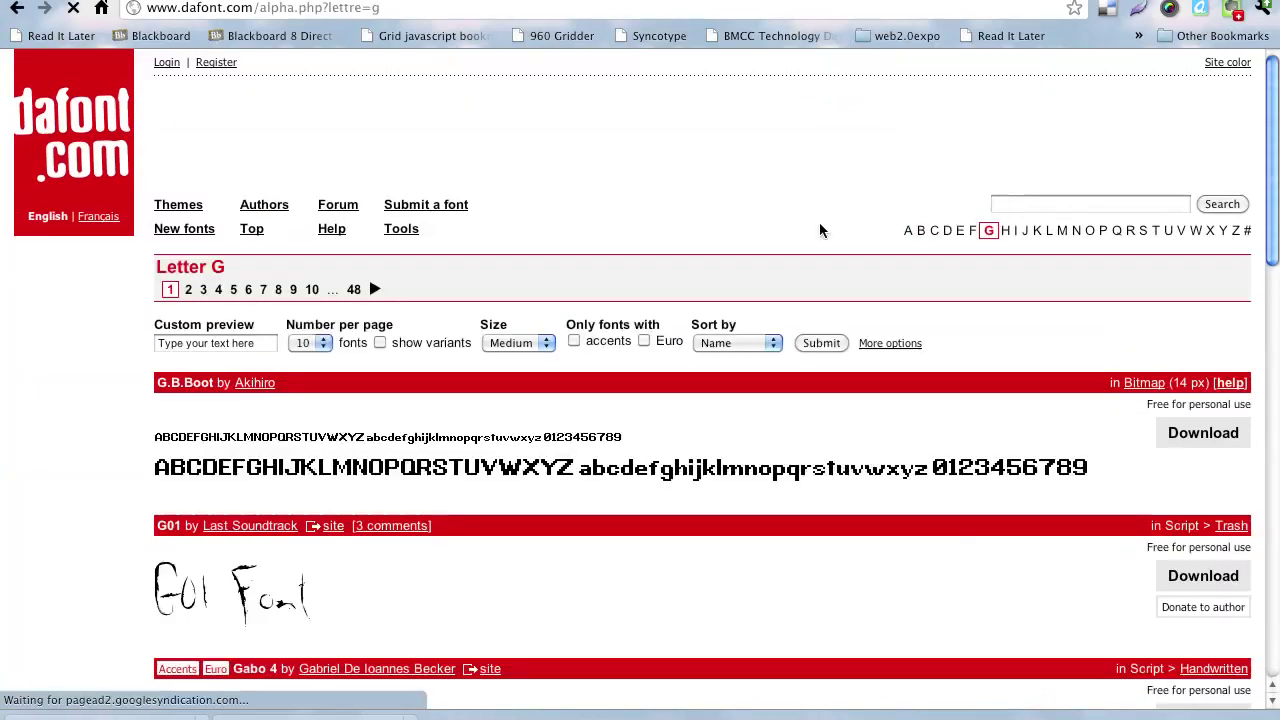
scroll(420, 305, "down", 2)
scroll(420, 305, "down", 15)
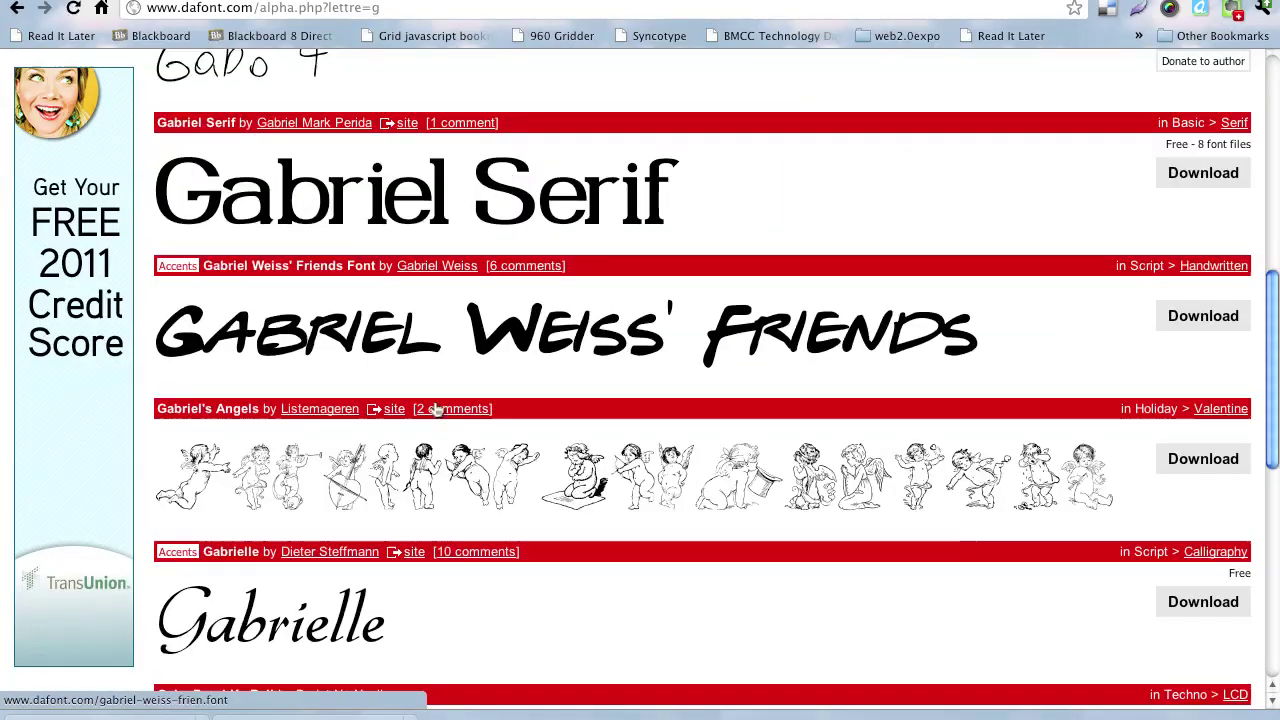
scroll(432, 528, "down", 15)
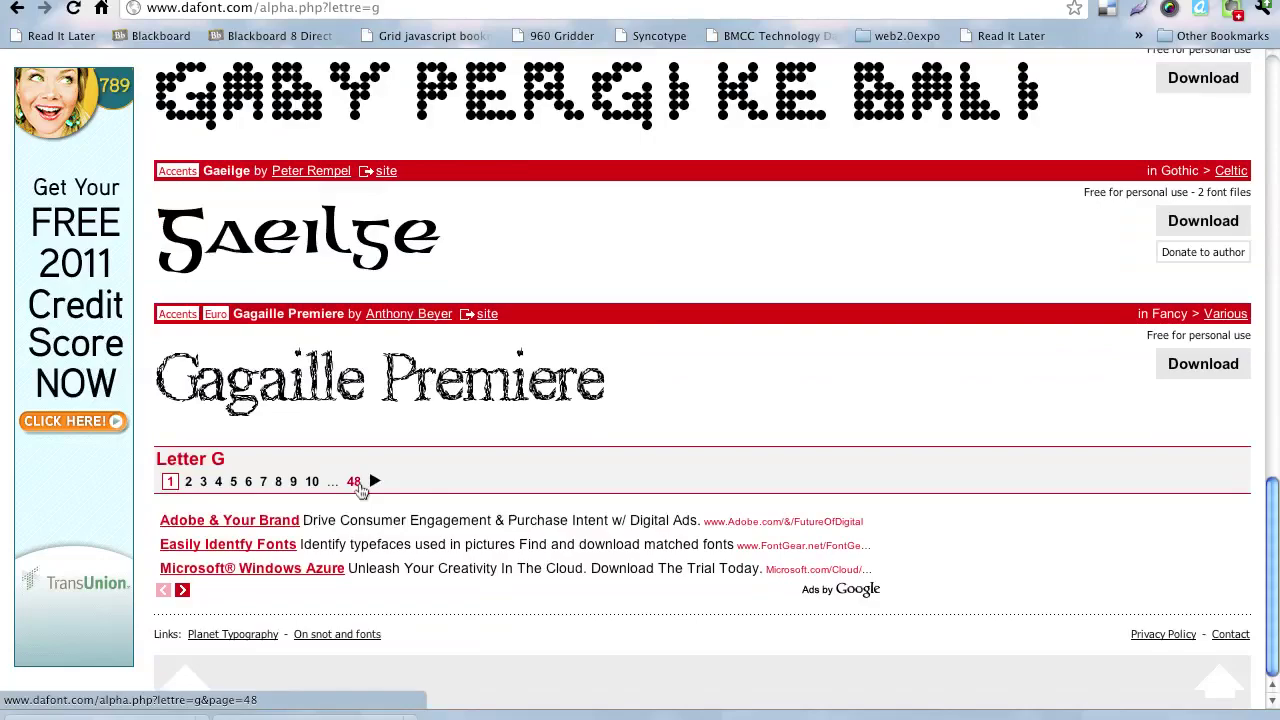
left_click(217, 484)
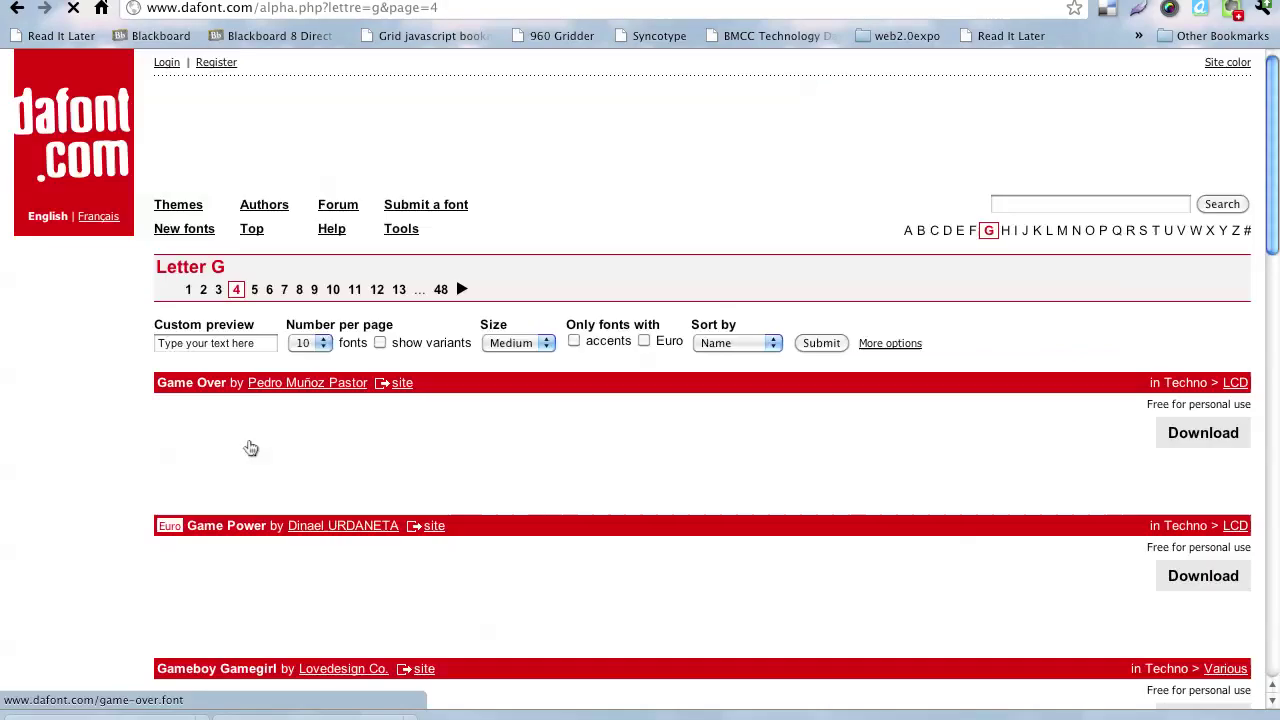
Look through page 4 of the G fonts, then go back to the DaFont home page.
scroll(330, 510, "down", 18)
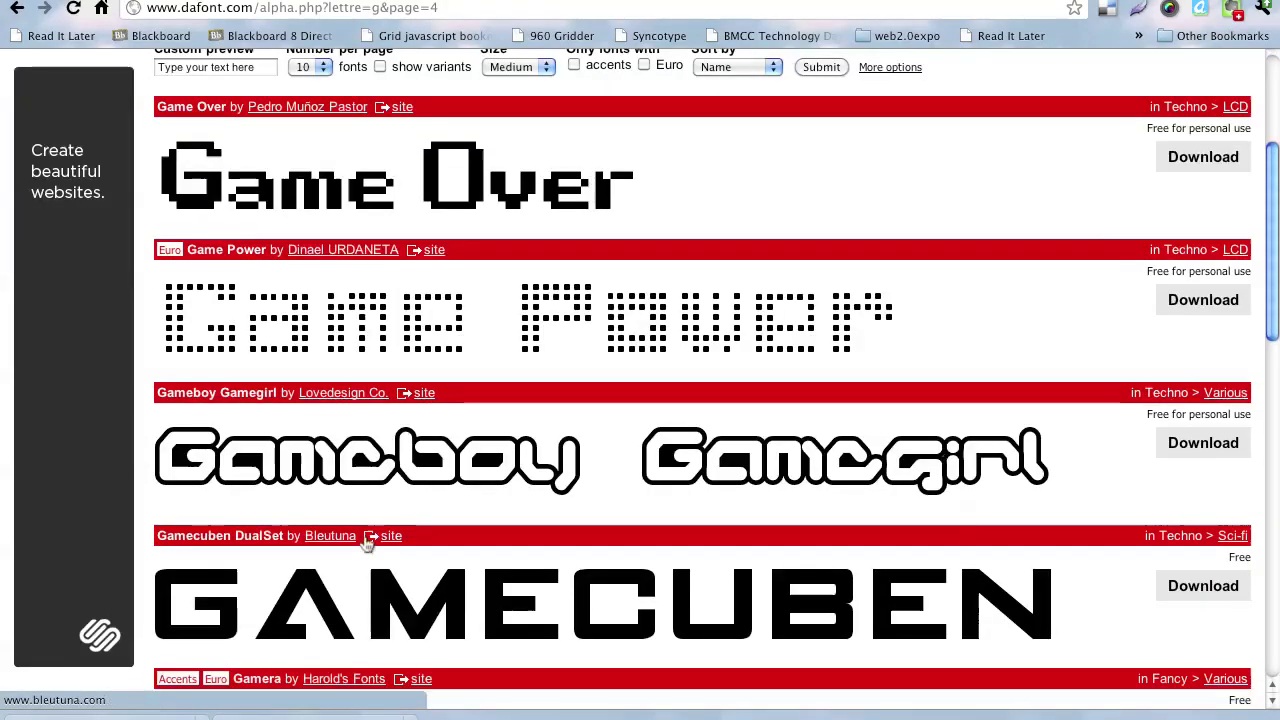
scroll(342, 447, "down", 10)
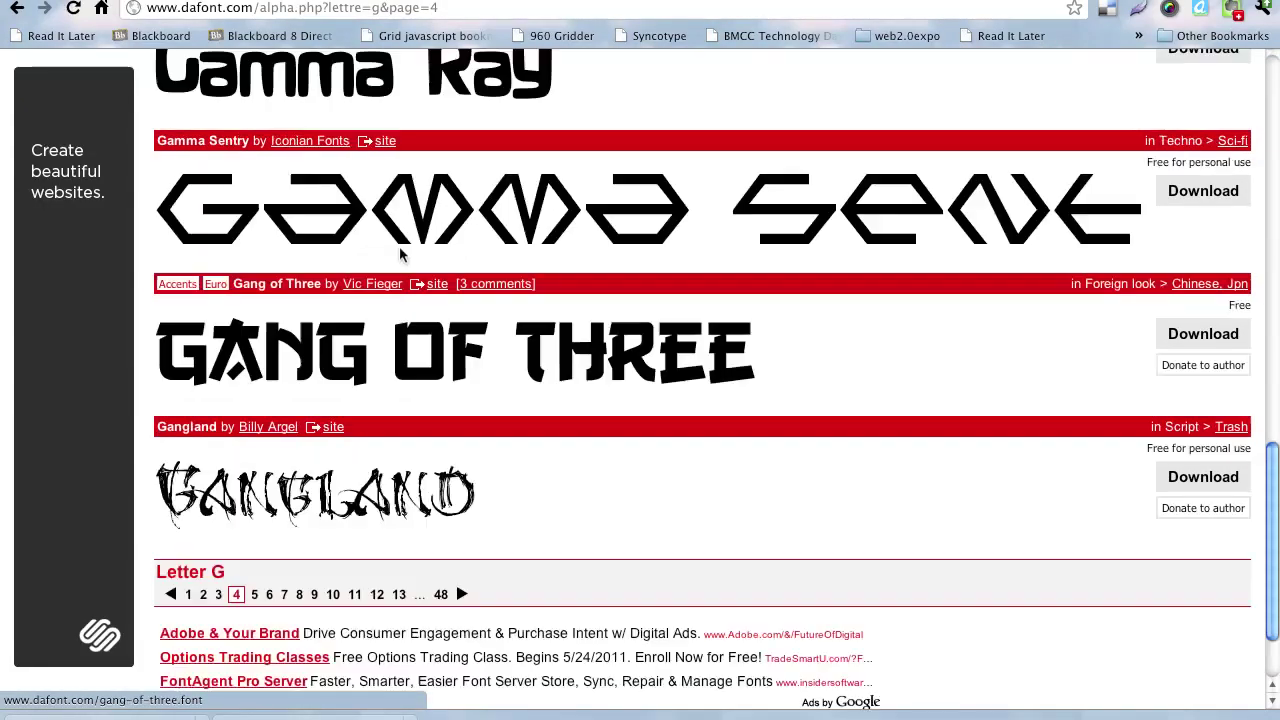
scroll(346, 454, "up", 6)
scroll(342, 462, "up", 5)
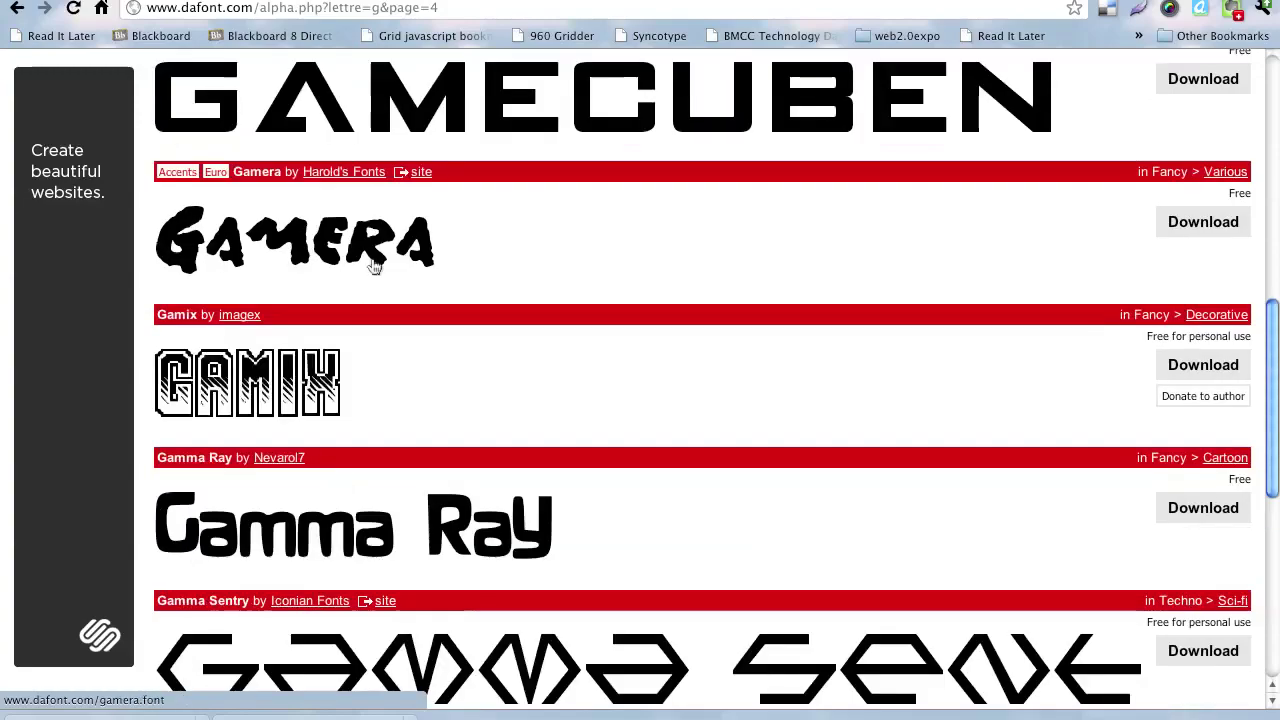
scroll(371, 337, "up", 6)
scroll(371, 337, "up", 10)
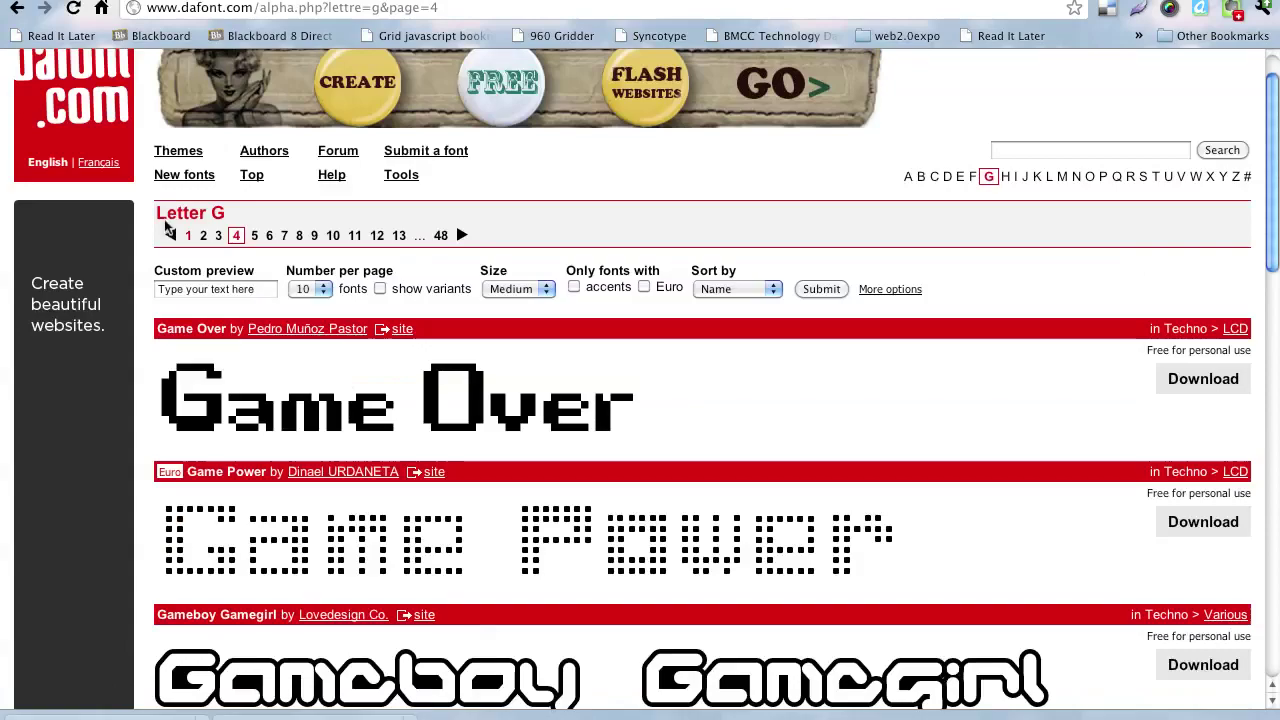
left_click(110, 120)
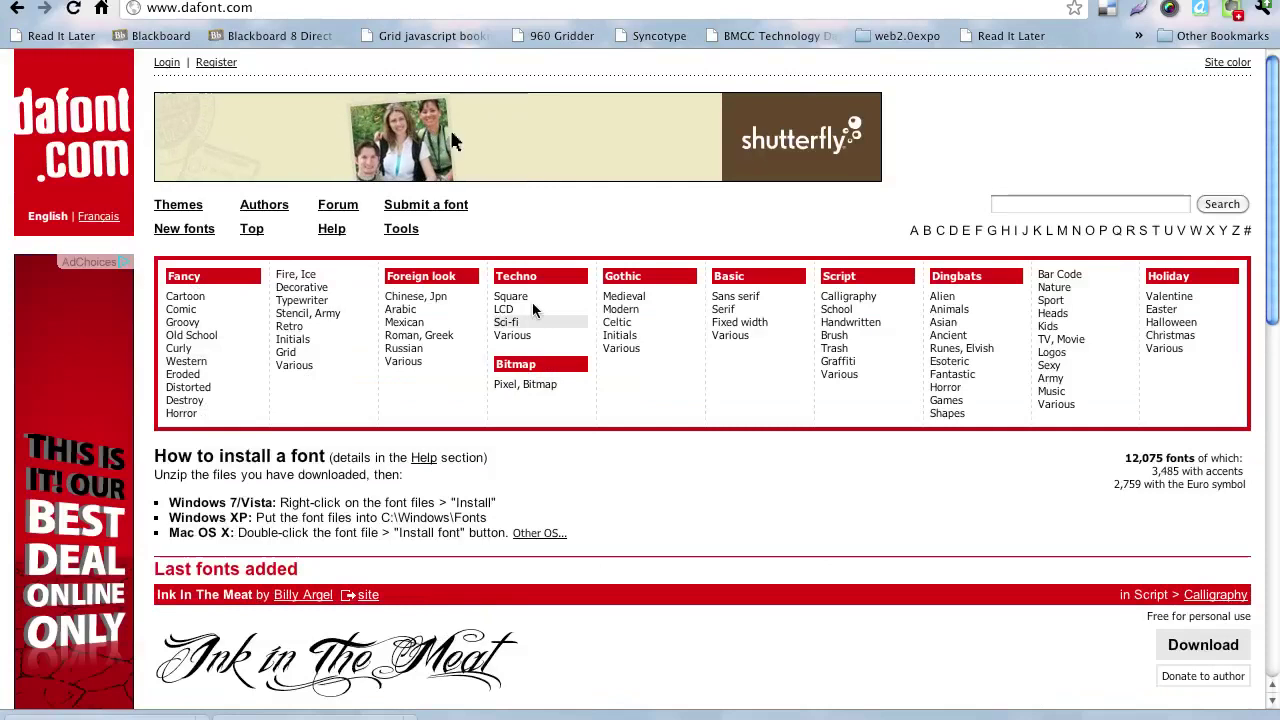
Open the Basic > Sans serif listing and find Geo Sans Light.
left_click(755, 300)
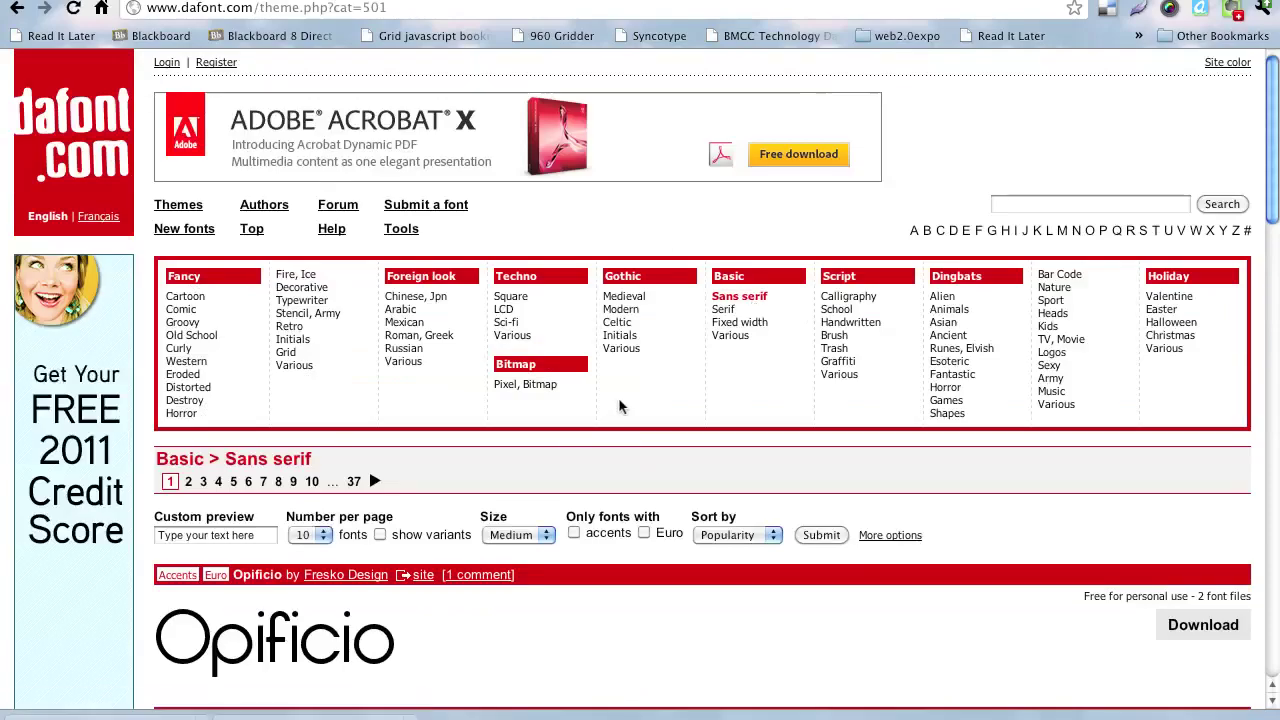
scroll(670, 540, "down", 2)
scroll(670, 540, "down", 8)
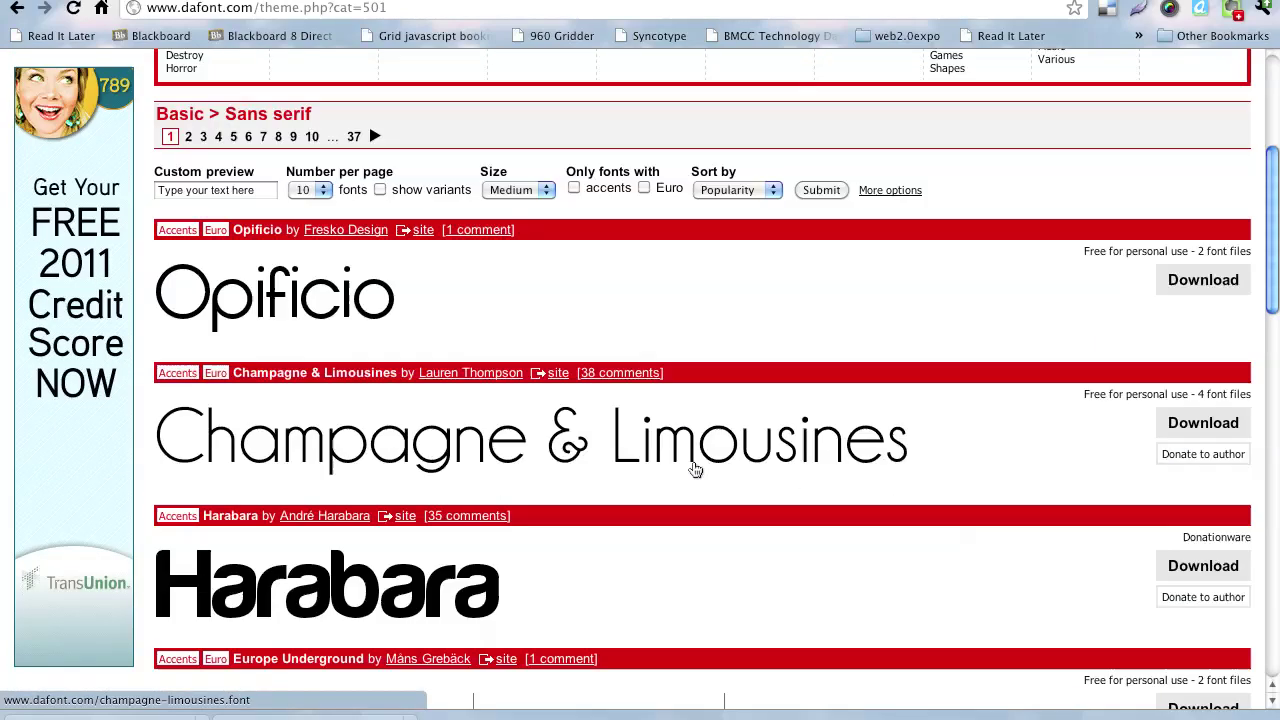
scroll(720, 475, "down", 4)
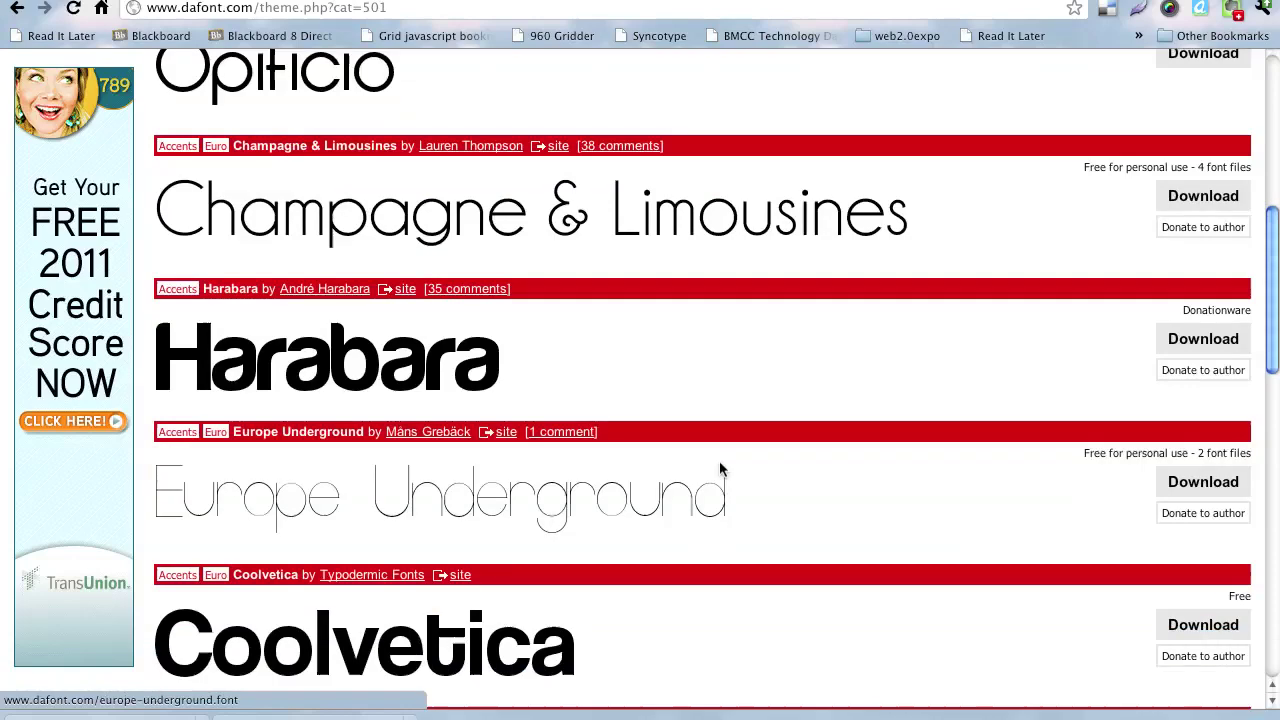
scroll(723, 488, "down", 10)
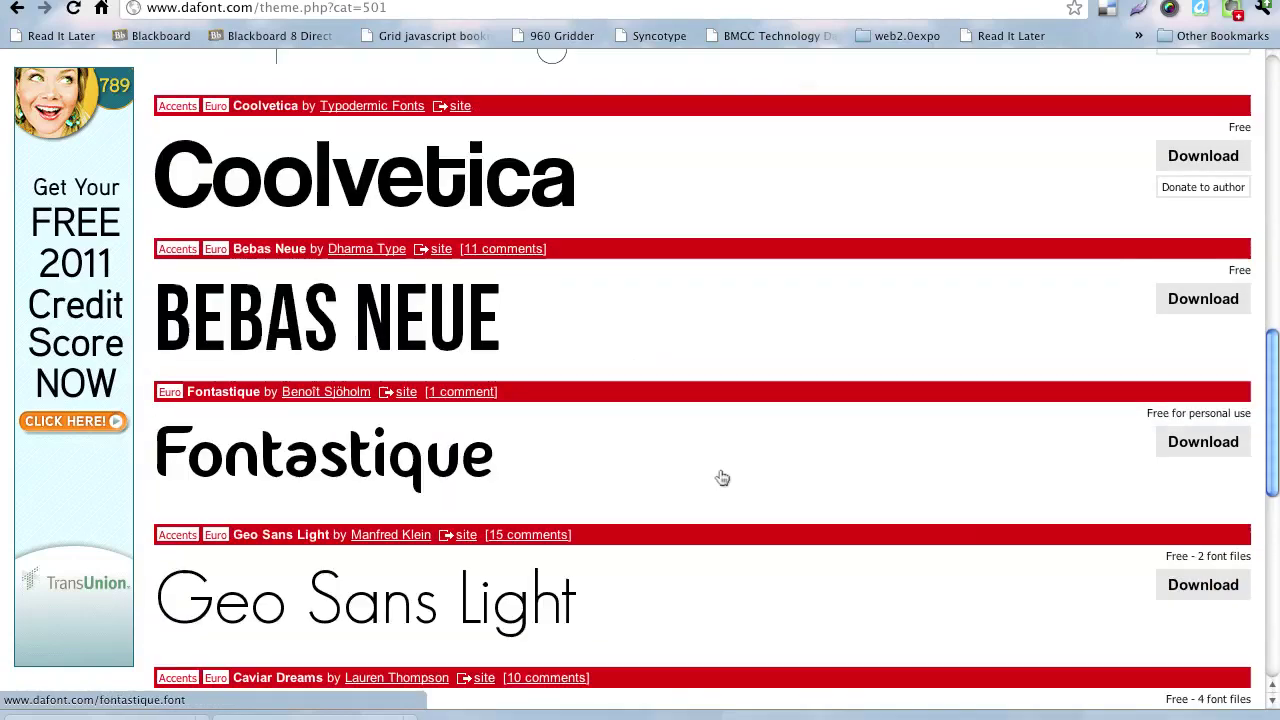
scroll(733, 459, "down", 3)
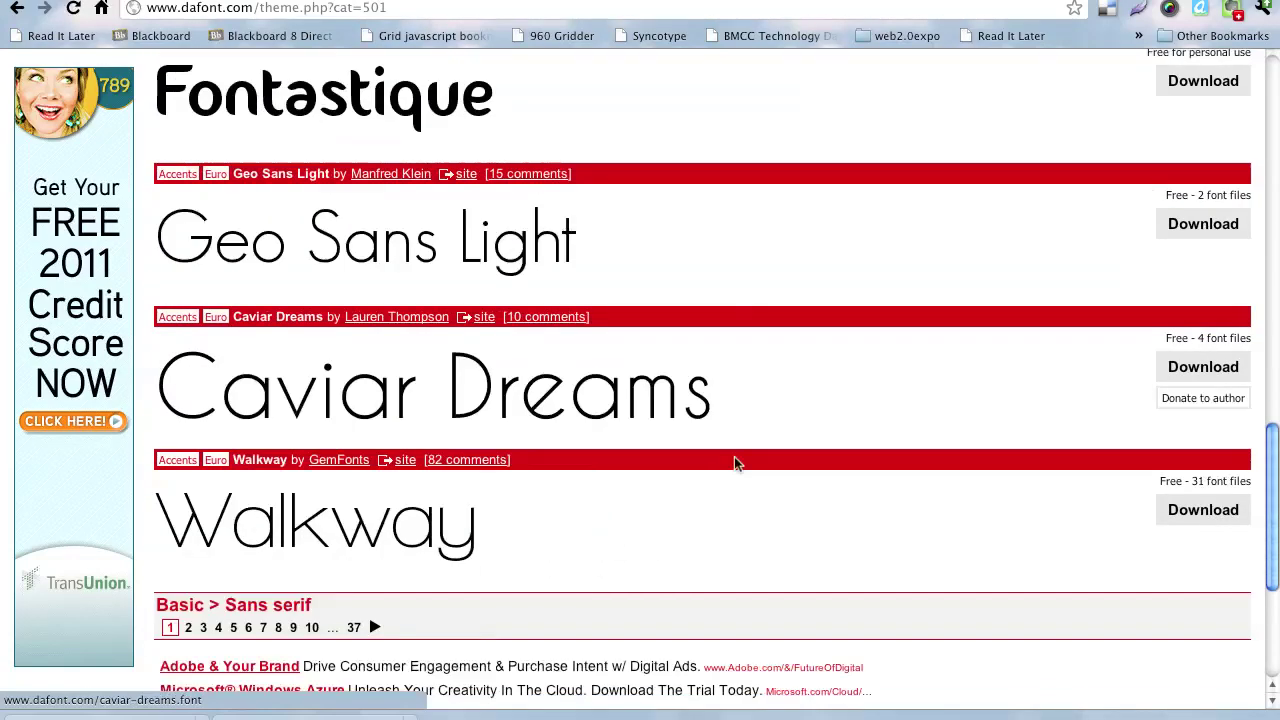
scroll(734, 456, "up", 1)
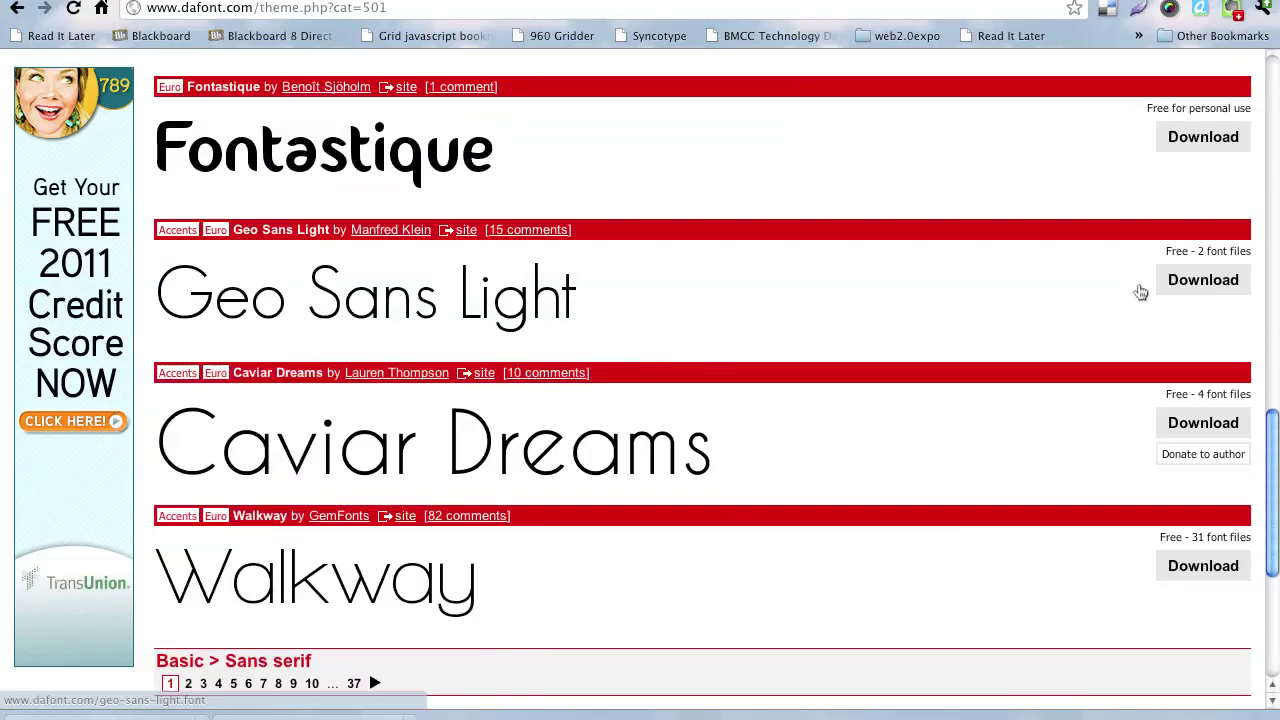
Download Geo Sans Light as geo_sans_light.zip into the fonts folder.
left_click(1190, 298)
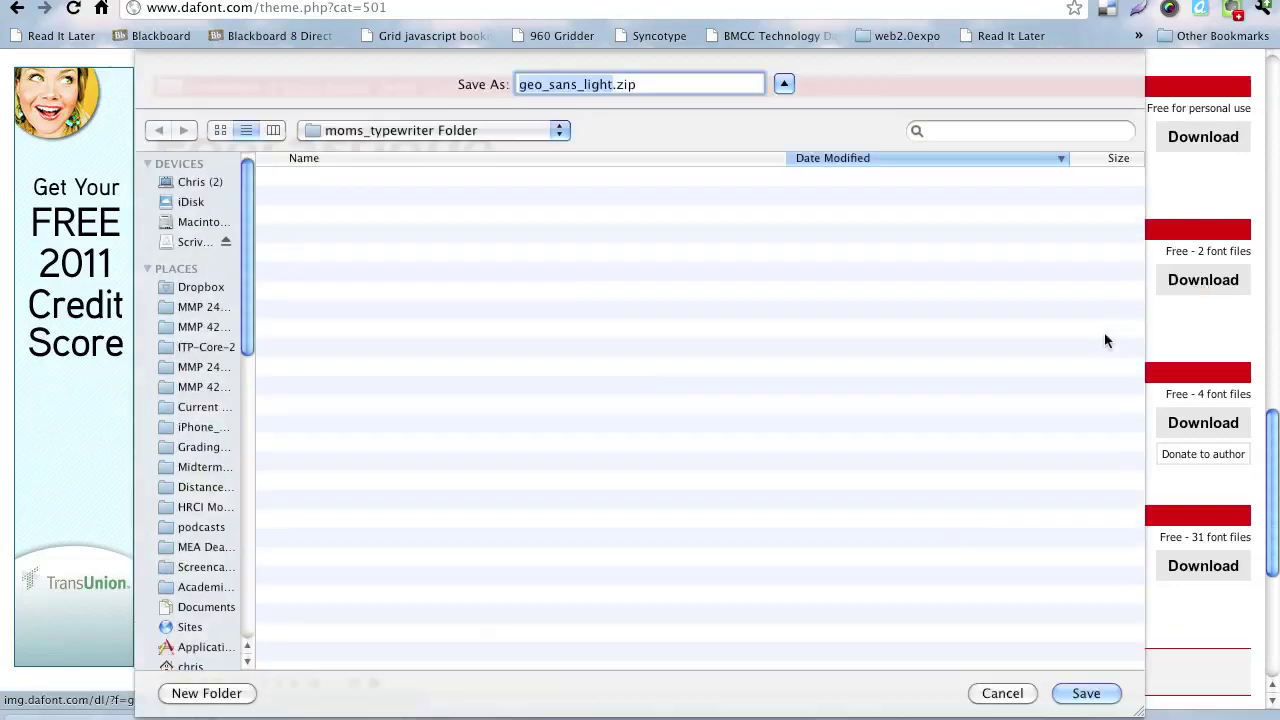
left_click(560, 130)
left_click(538, 157)
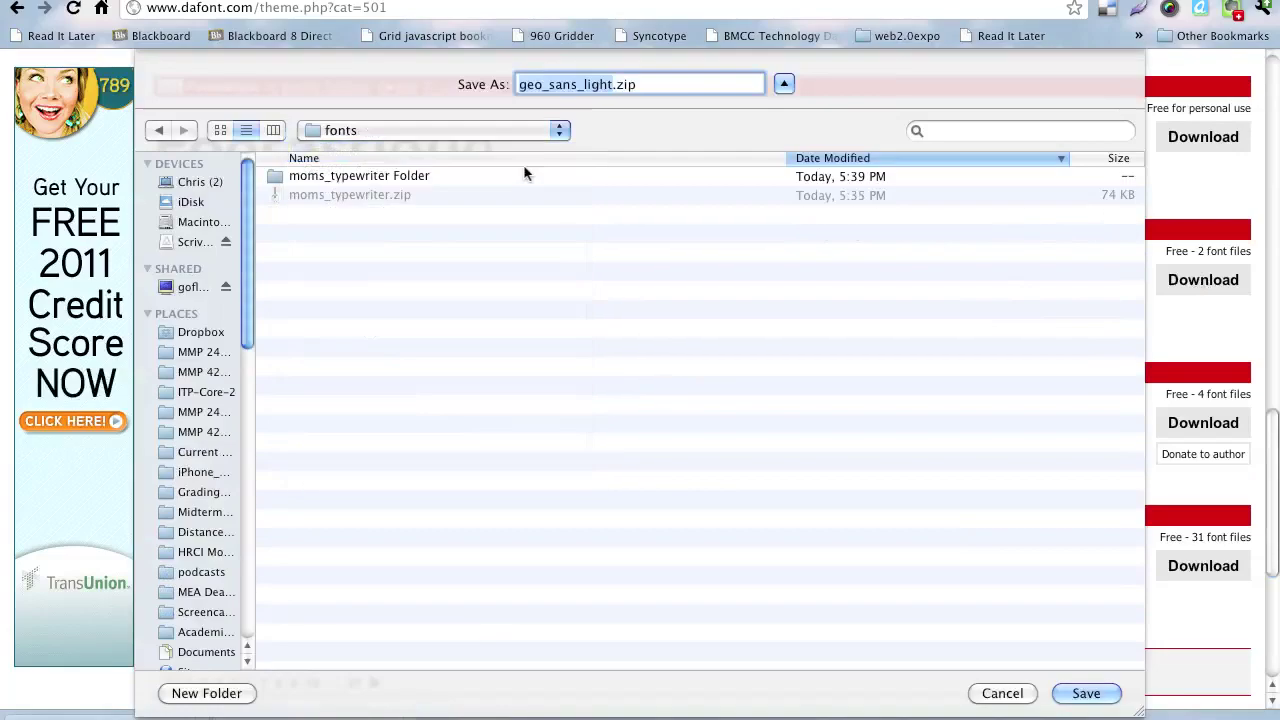
left_click(1085, 693)
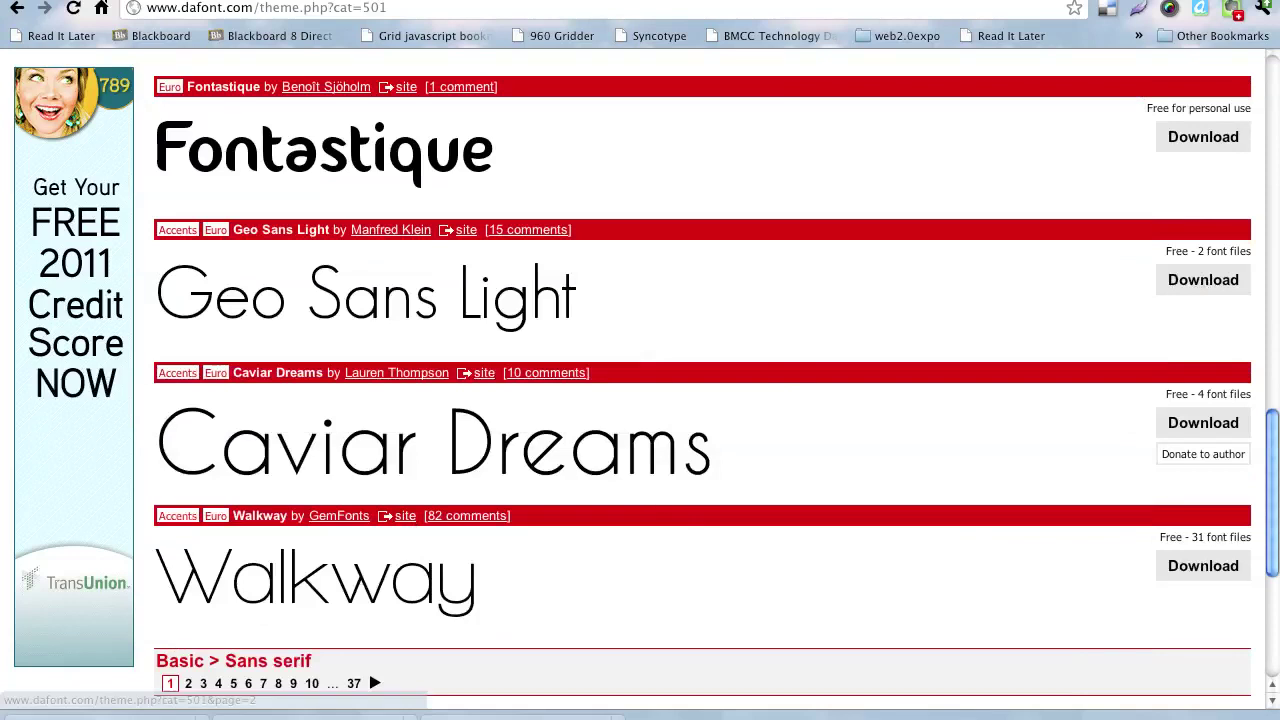
Extract geo_sans_light.zip in the fonts folder with StuffIt Expander.
key("super+Tab")
key("super+shift+Tab")
key("super+shift+Tab")
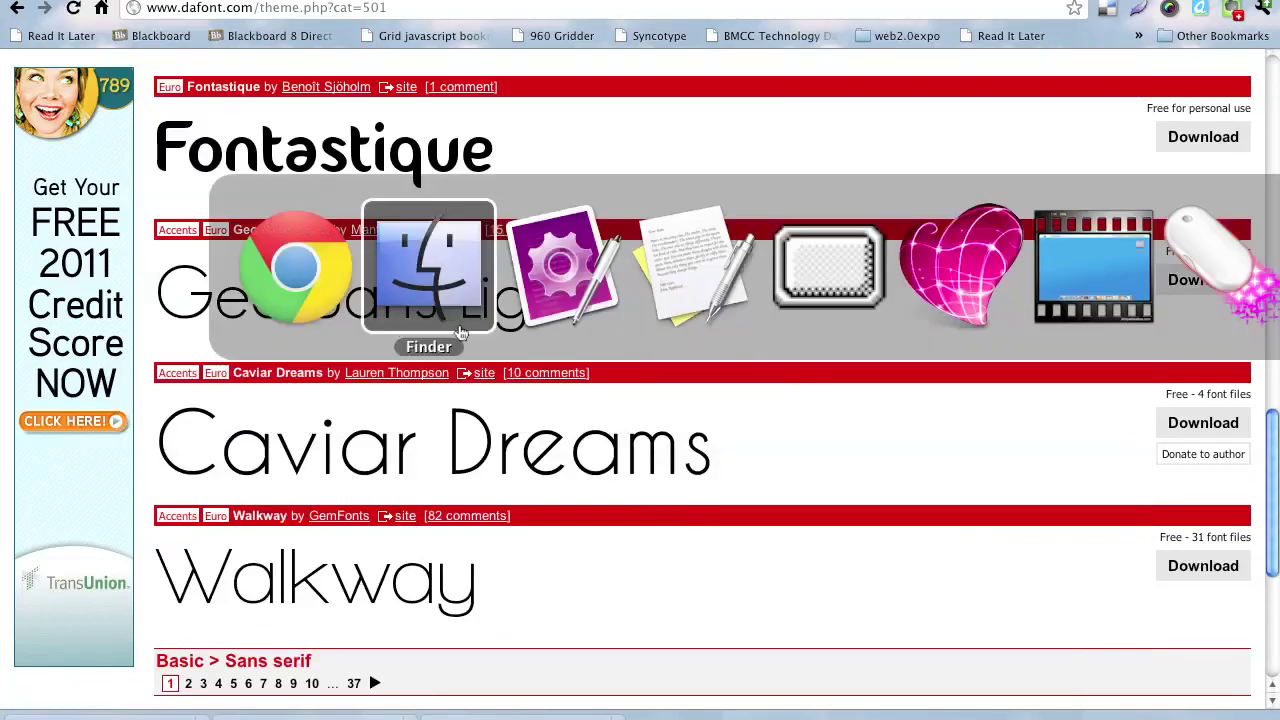
left_click(215, 266)
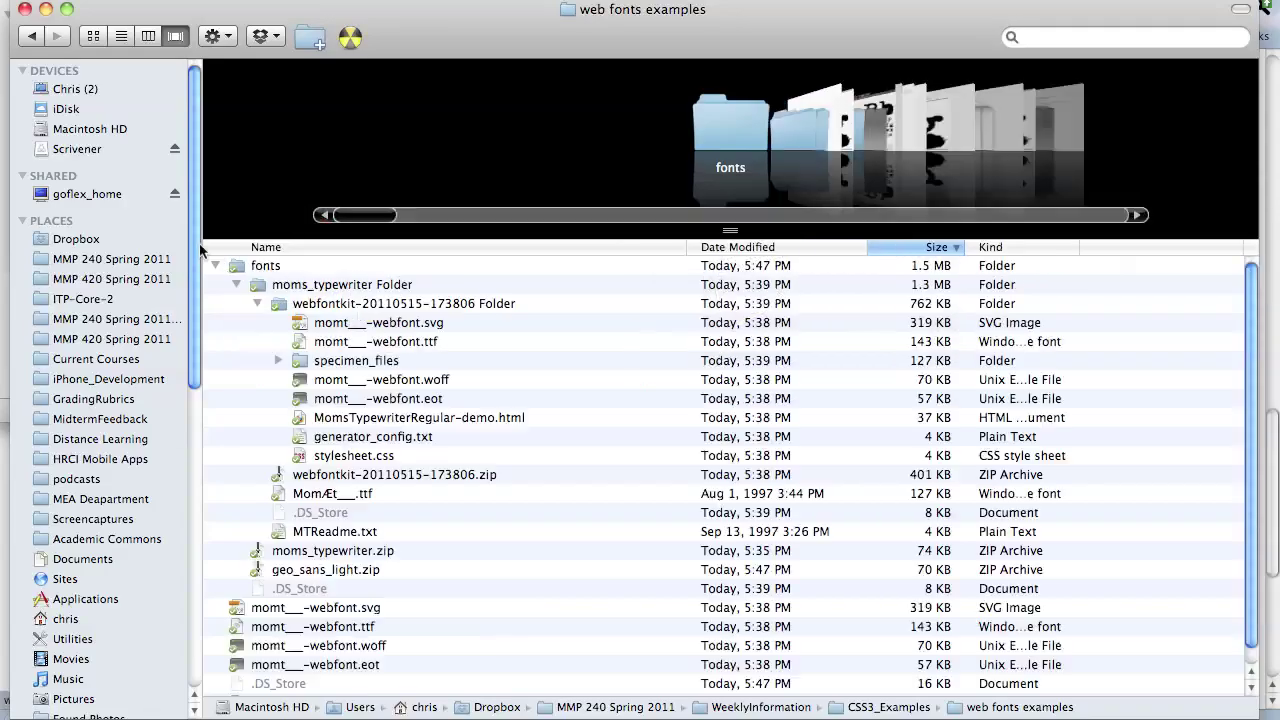
left_click(236, 285)
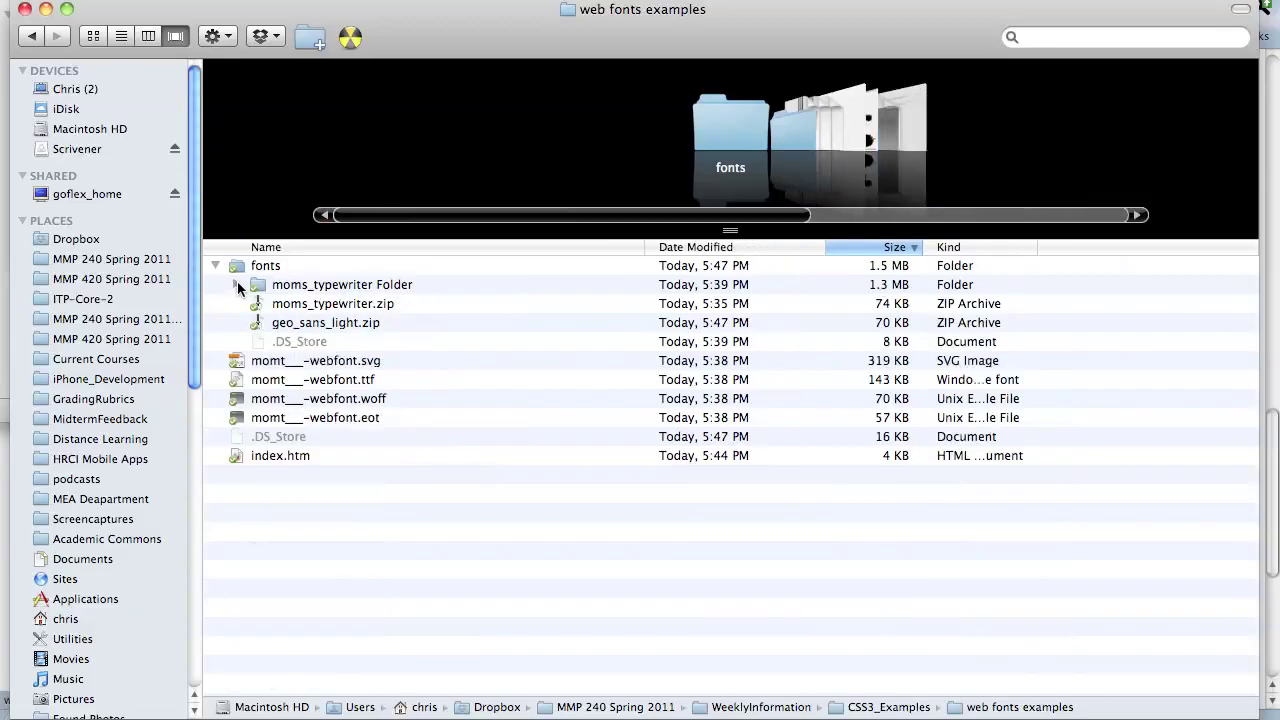
right_click(320, 323)
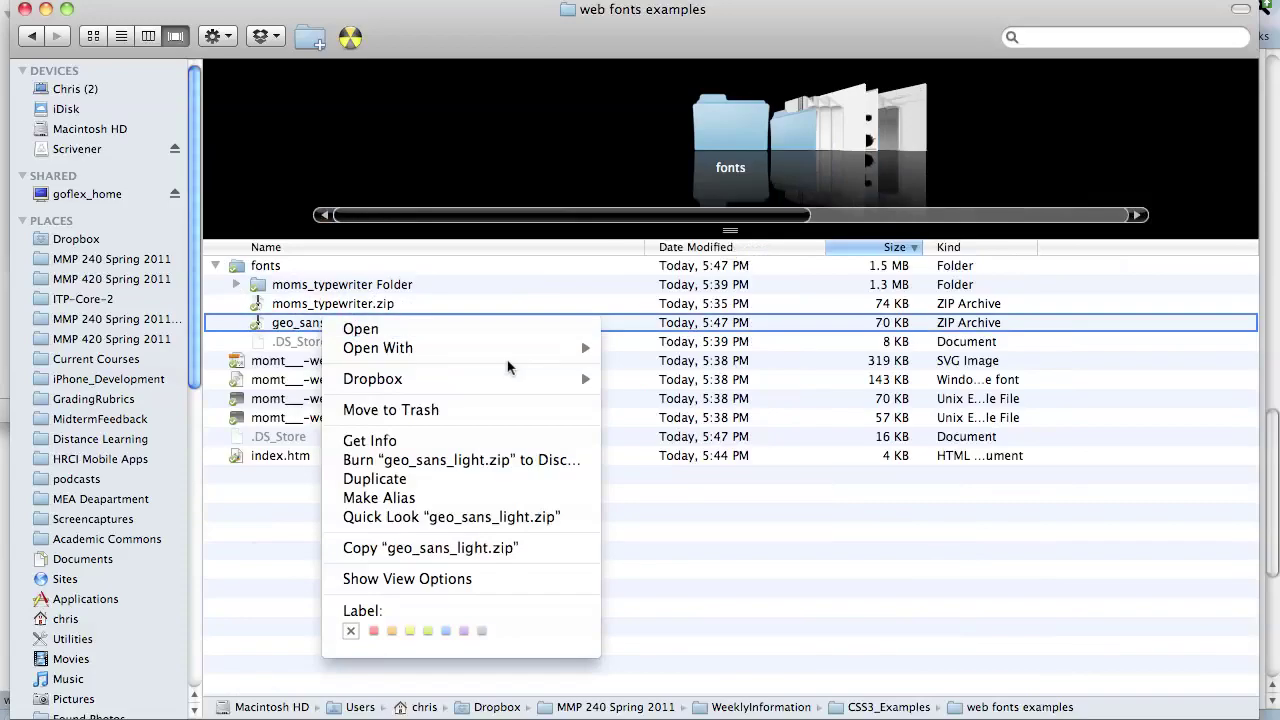
mouse_move(572, 348)
left_click(696, 465)
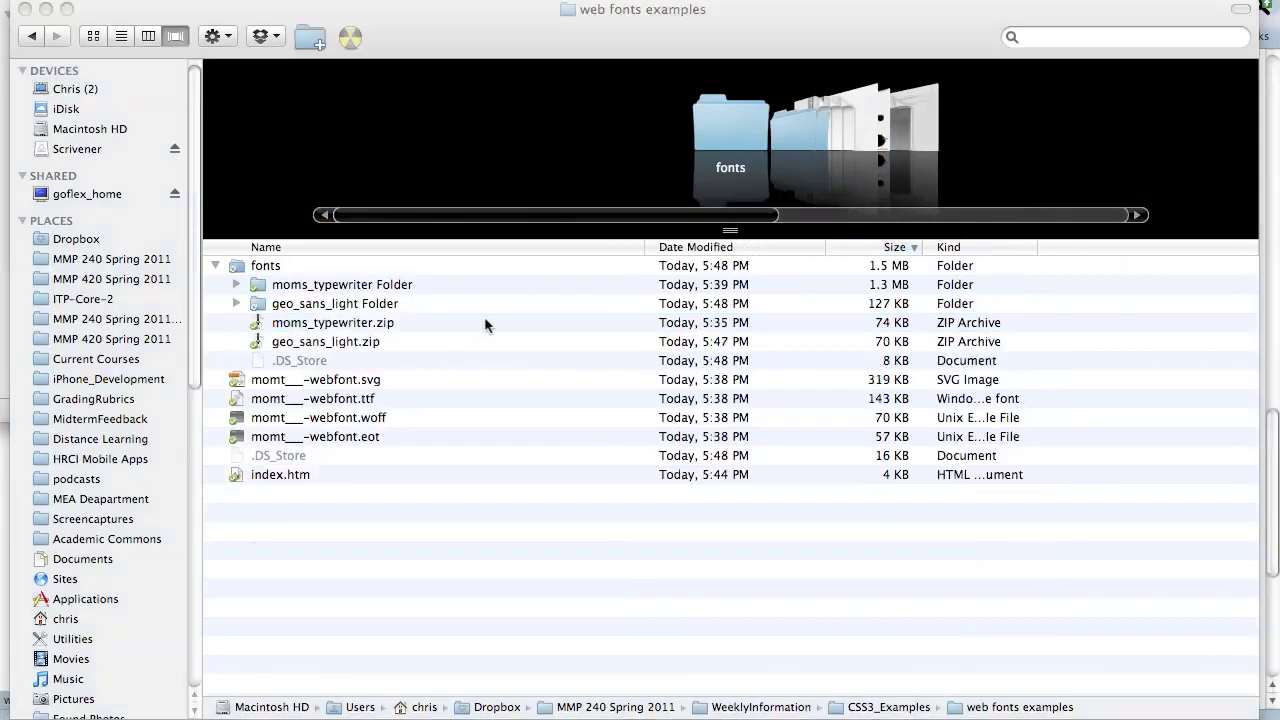
Expand geo_sans_light Folder and preview GeosansLight-Oblique.ttf and GeosansLight.ttf.
left_click(236, 305)
left_click(236, 305)
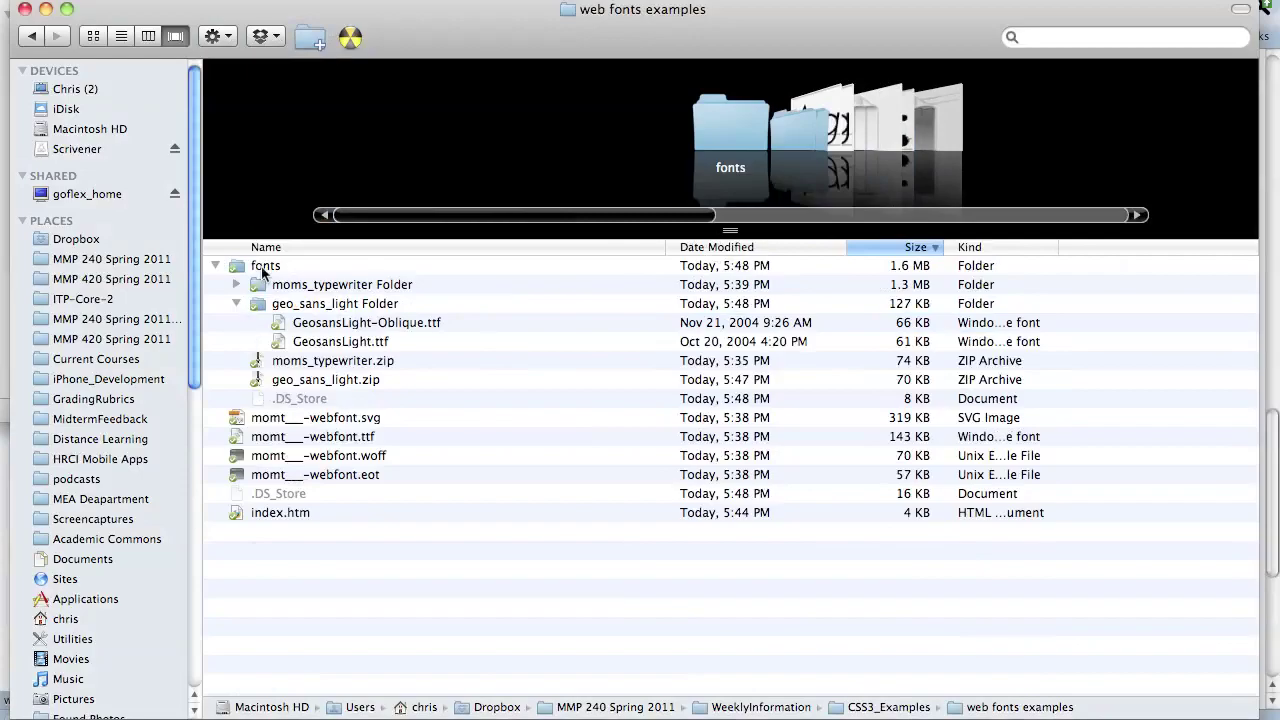
left_click(377, 327)
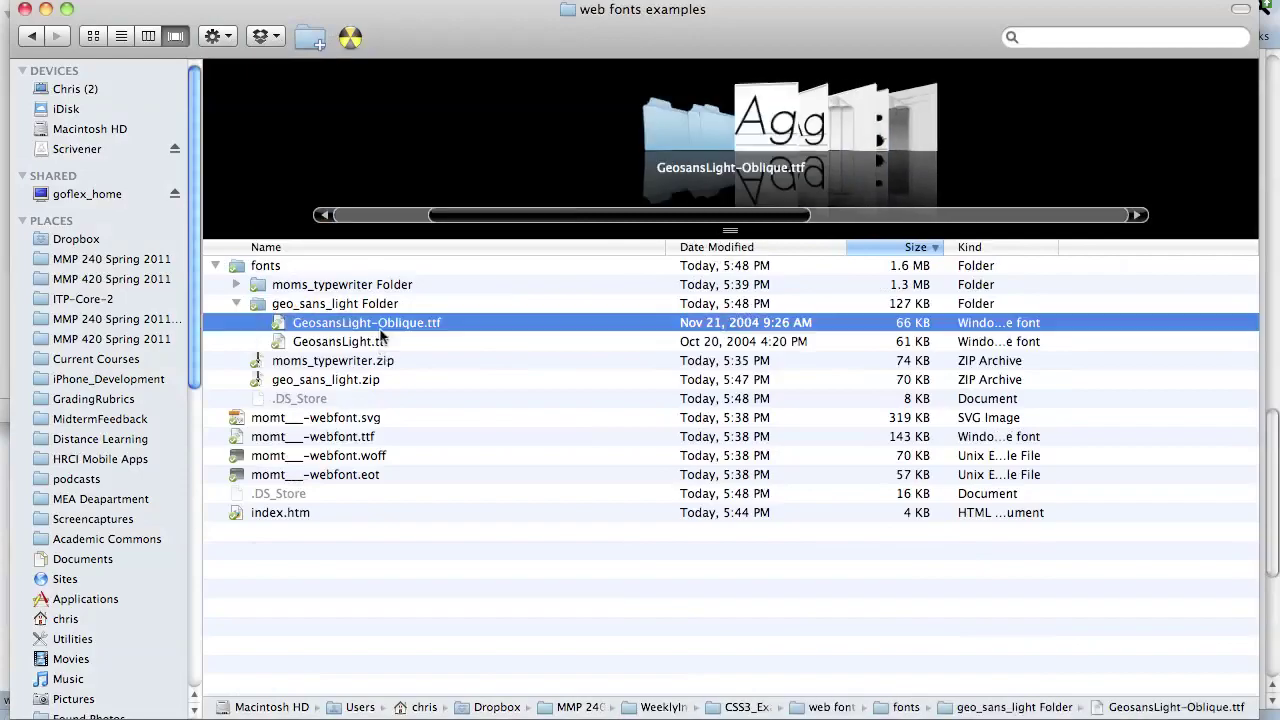
left_click(380, 340)
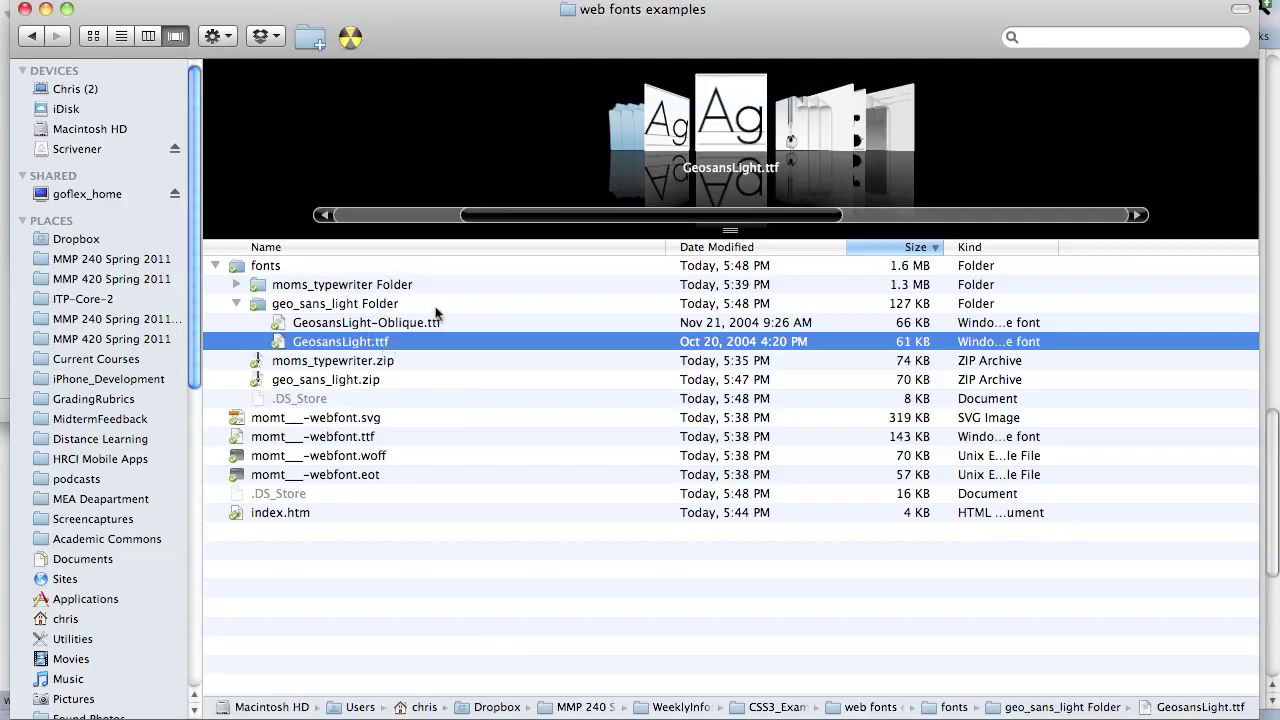
In Chrome's Font Squirrel generator tab, add GeosansLight.ttf from geo_sans_light Folder to the kit list.
key("super+Tab")
key("super+shift+Tab")
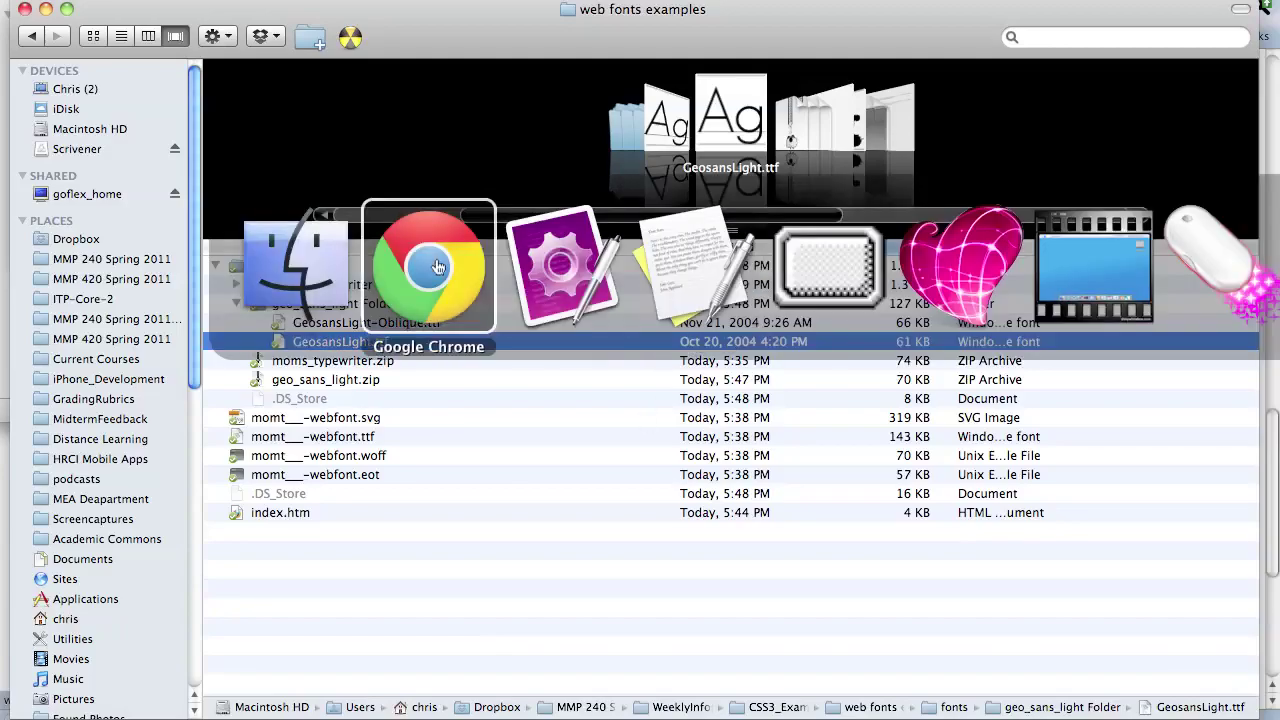
key("ctrl+Tab")
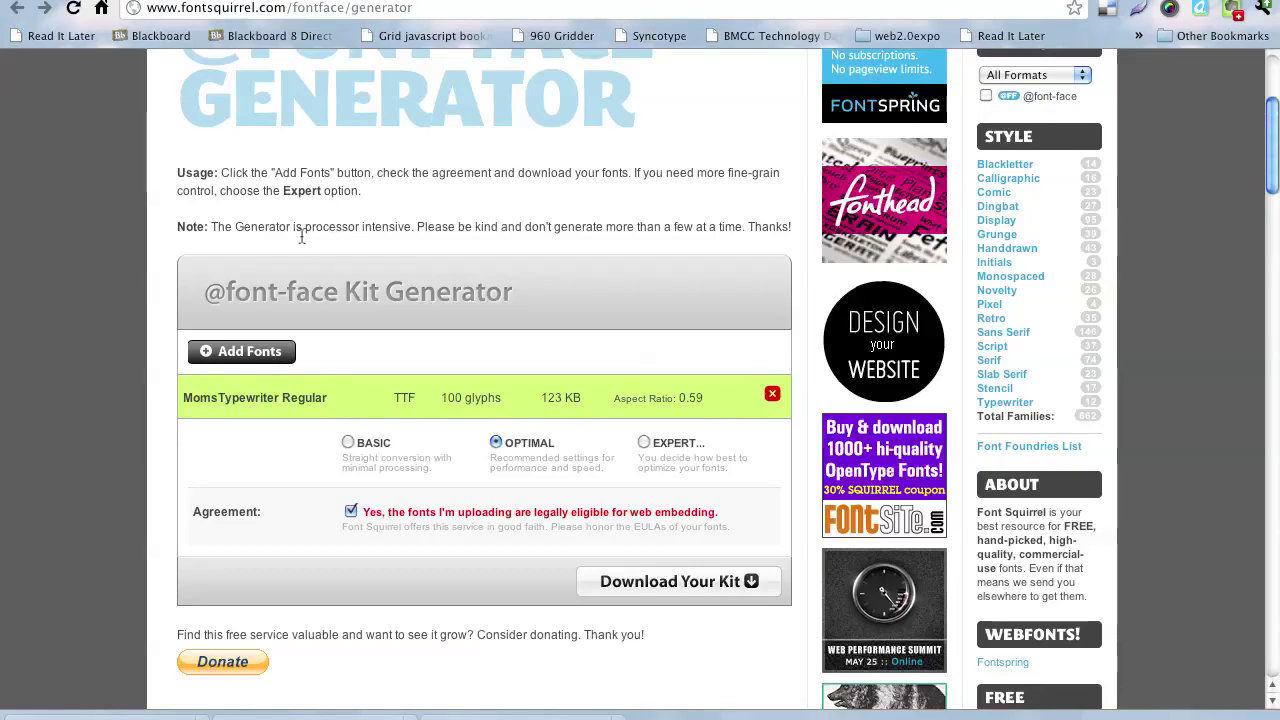
left_click_drag(180, 8, 400, 22)
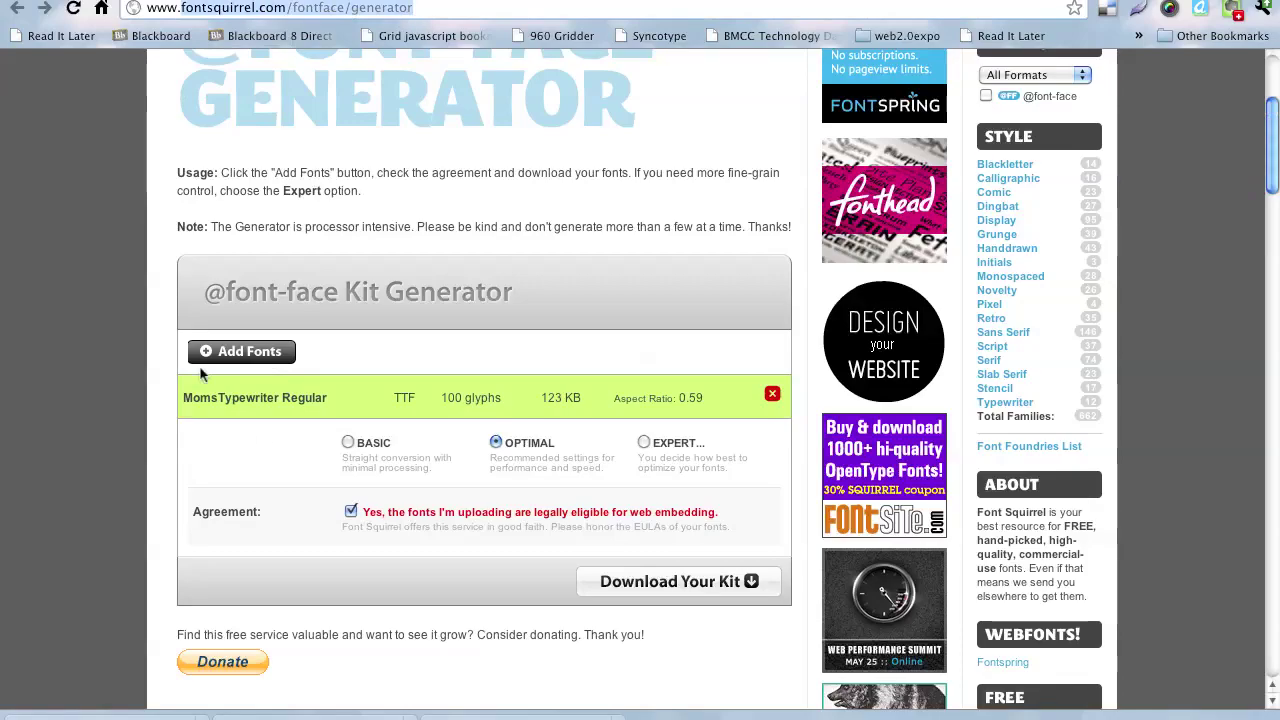
left_click(264, 365)
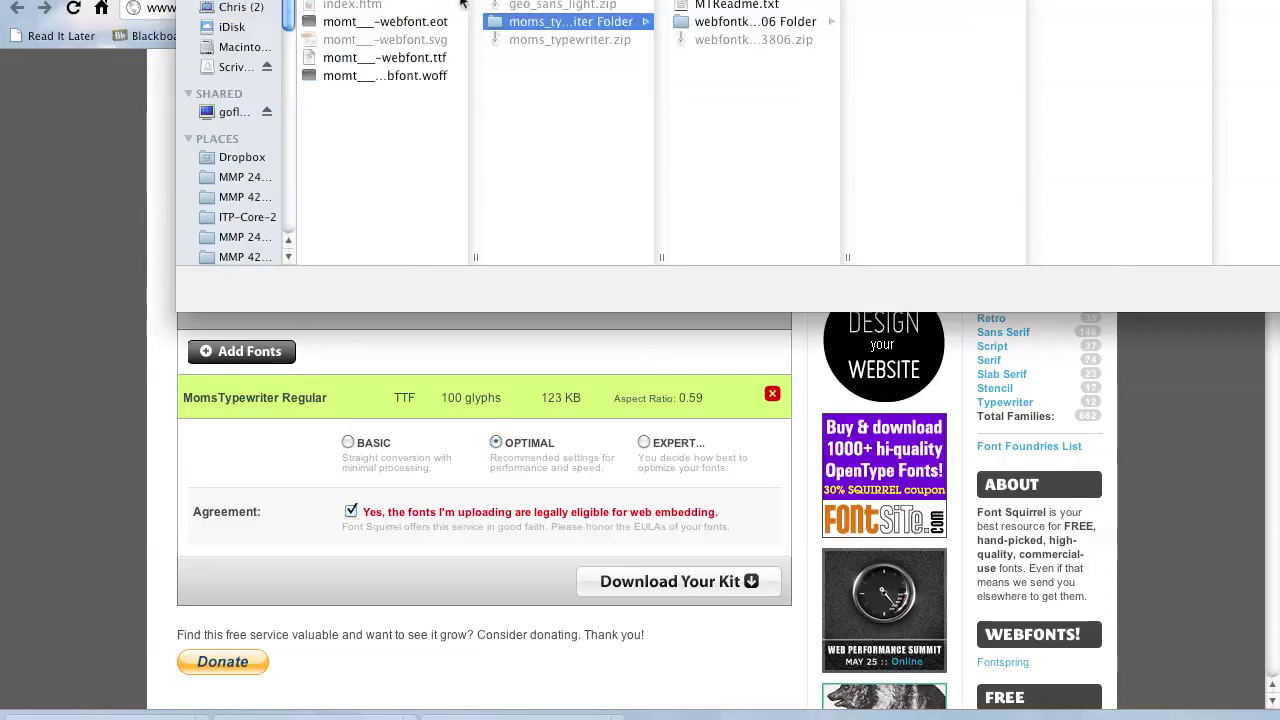
left_click(560, 0)
left_click_drag(584, 0, 553, 75)
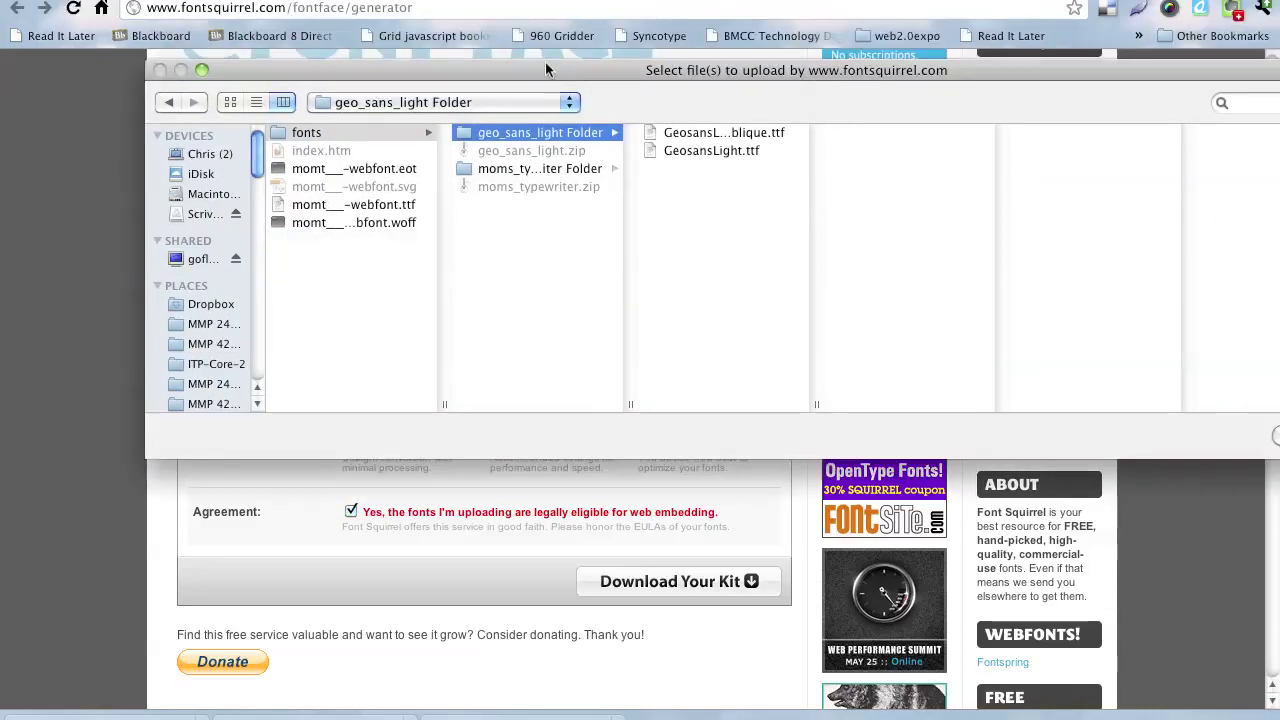
left_click(691, 160)
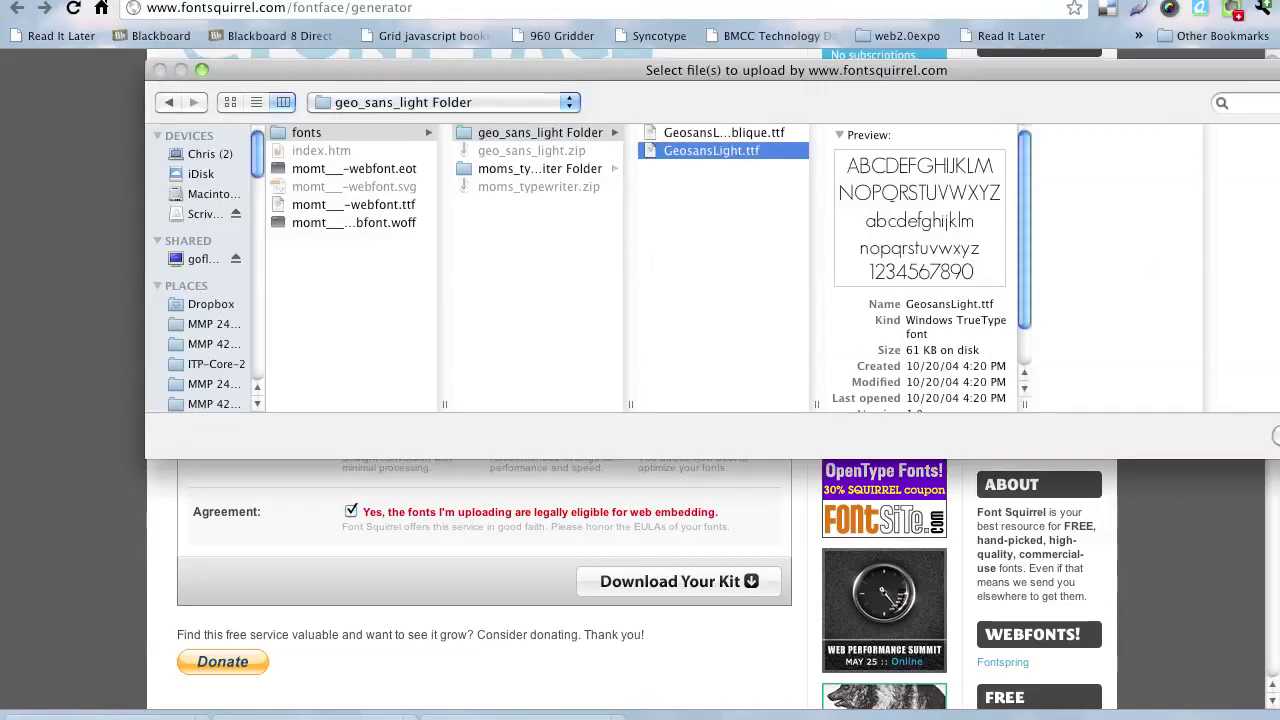
key("Return")
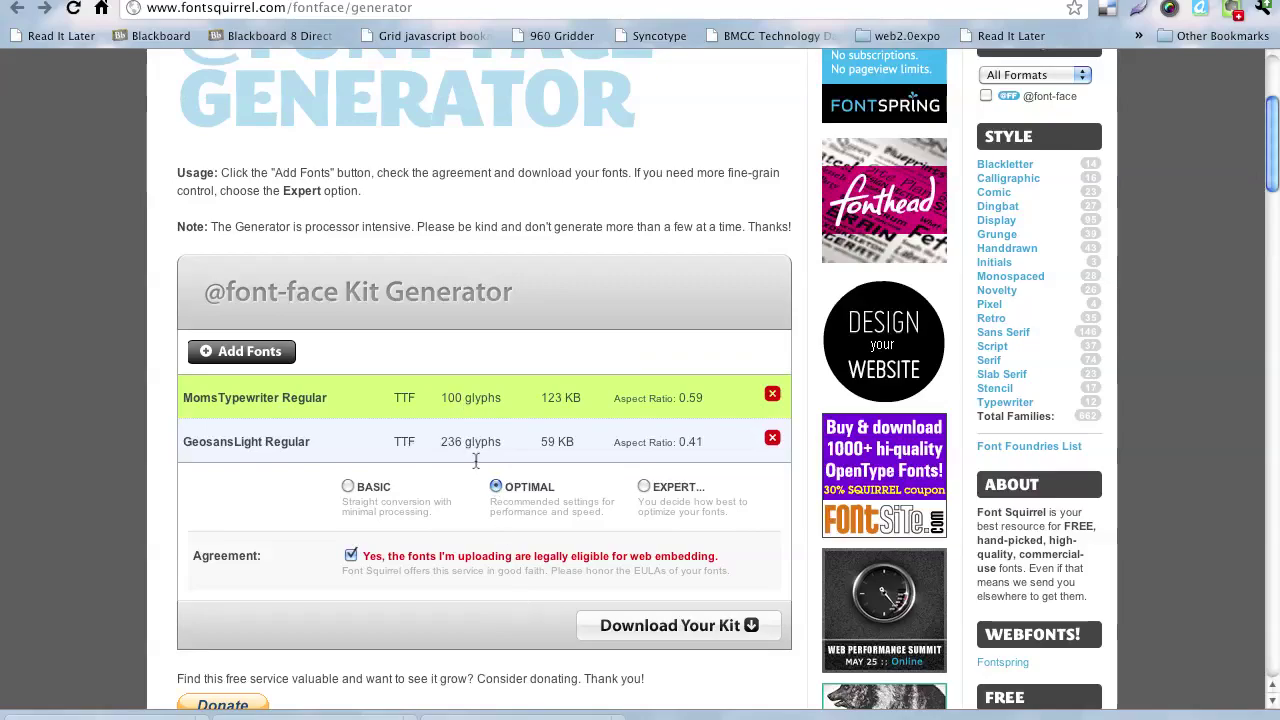
Remove MomsTypewriter Regular from the kit list and upload GeosansLight.ttf so it's the only font.
scroll(476, 460, "down", 2)
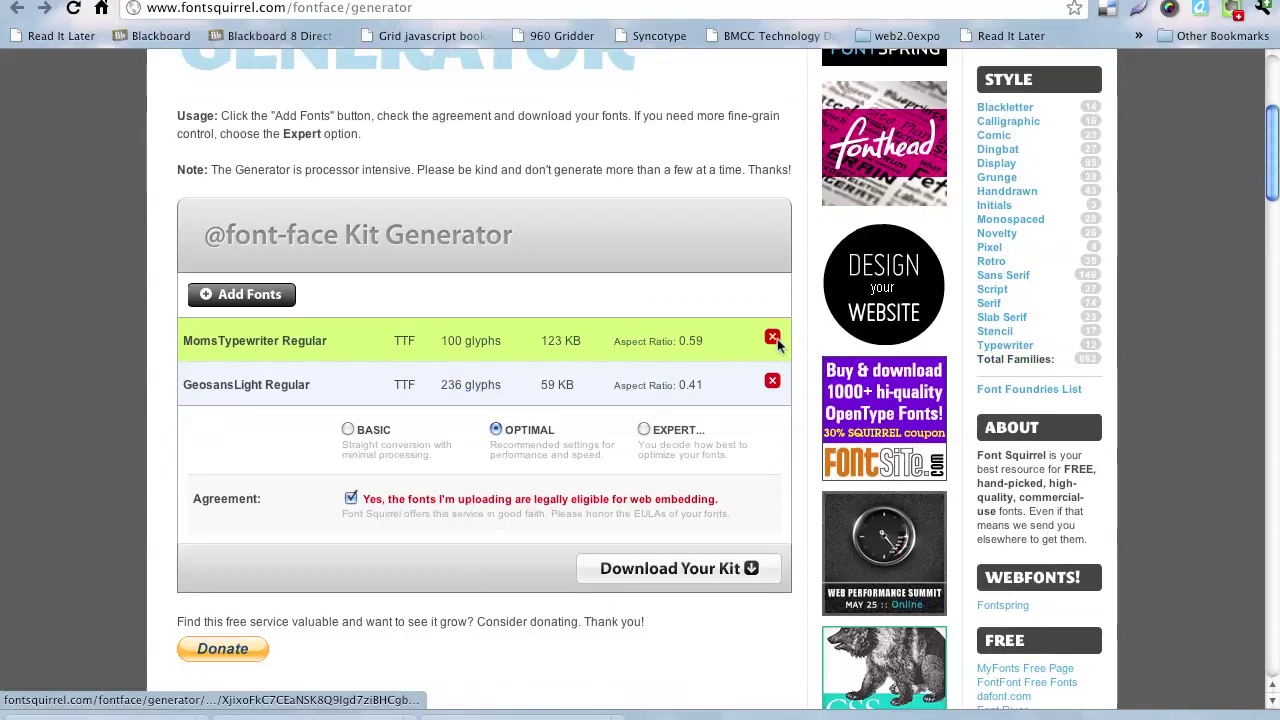
left_click(772, 338)
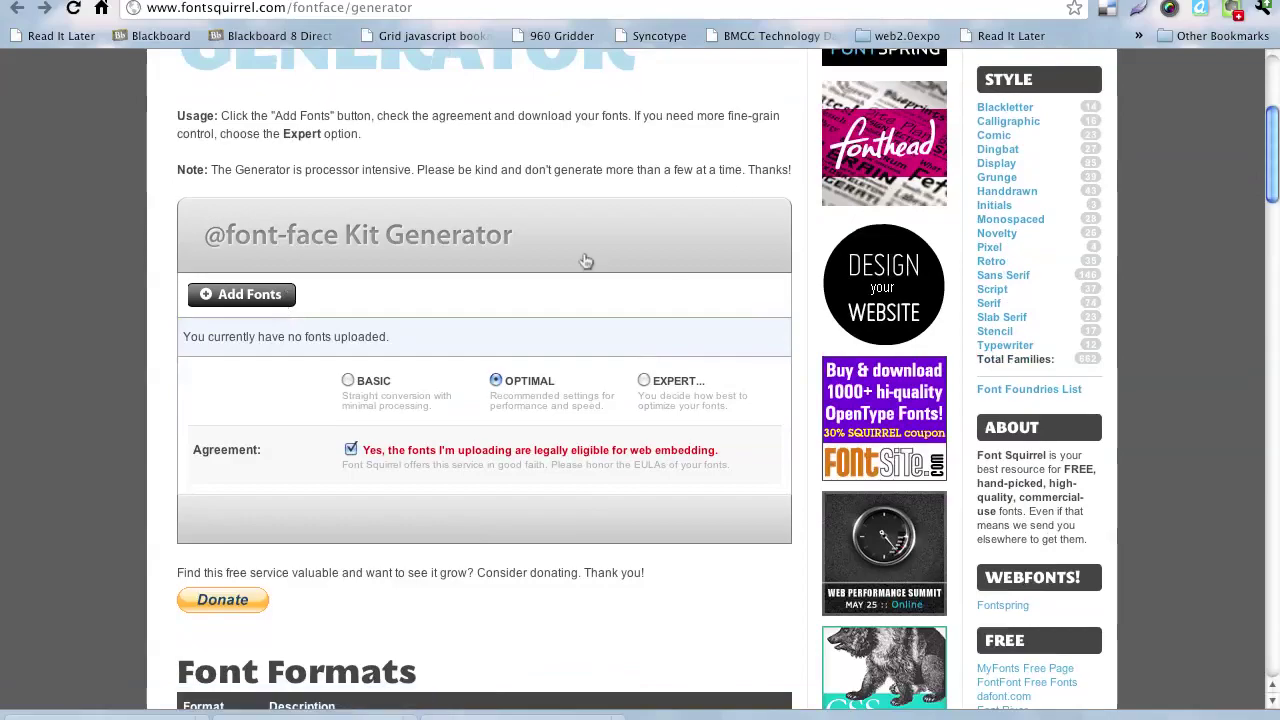
left_click(249, 294)
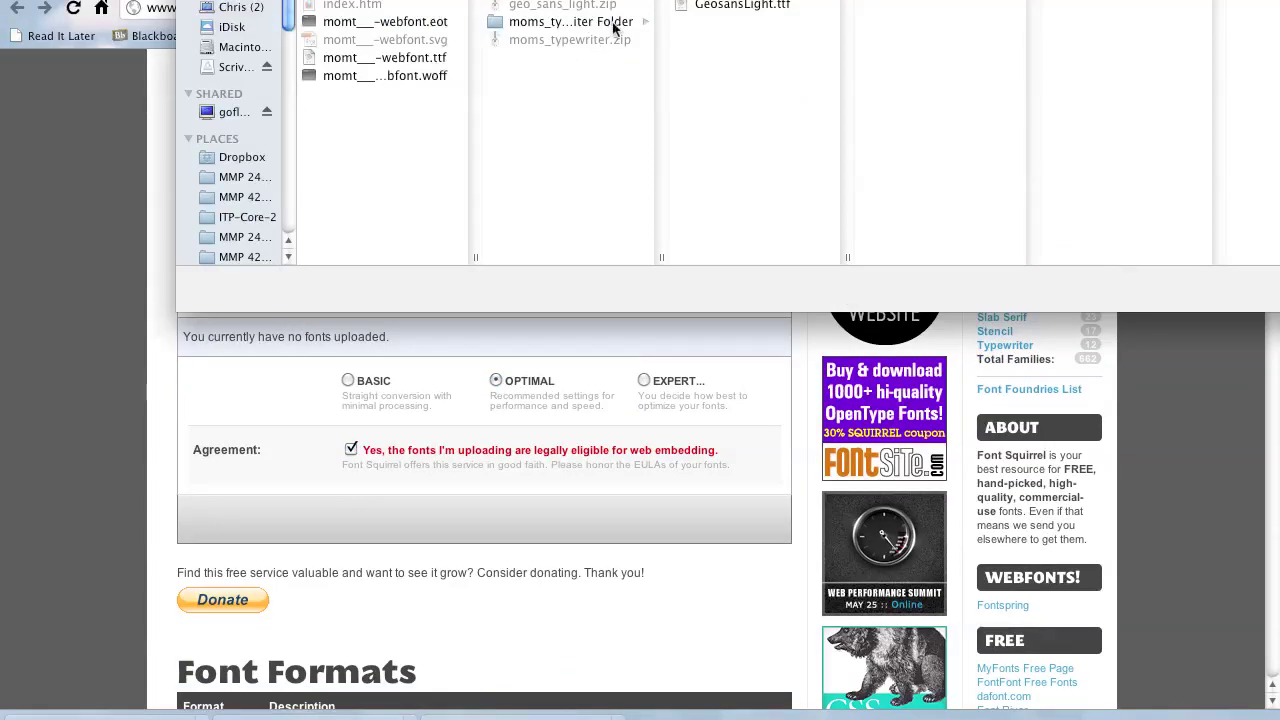
left_click(738, 5)
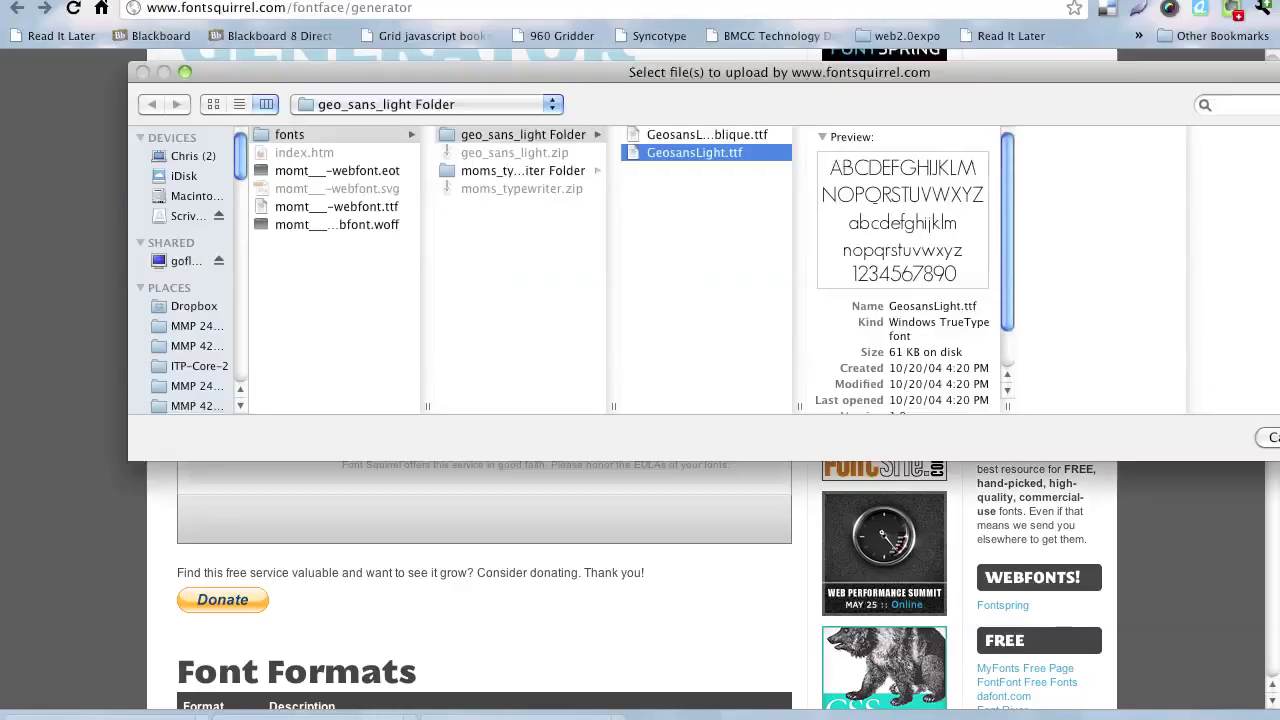
left_click(1255, 433)
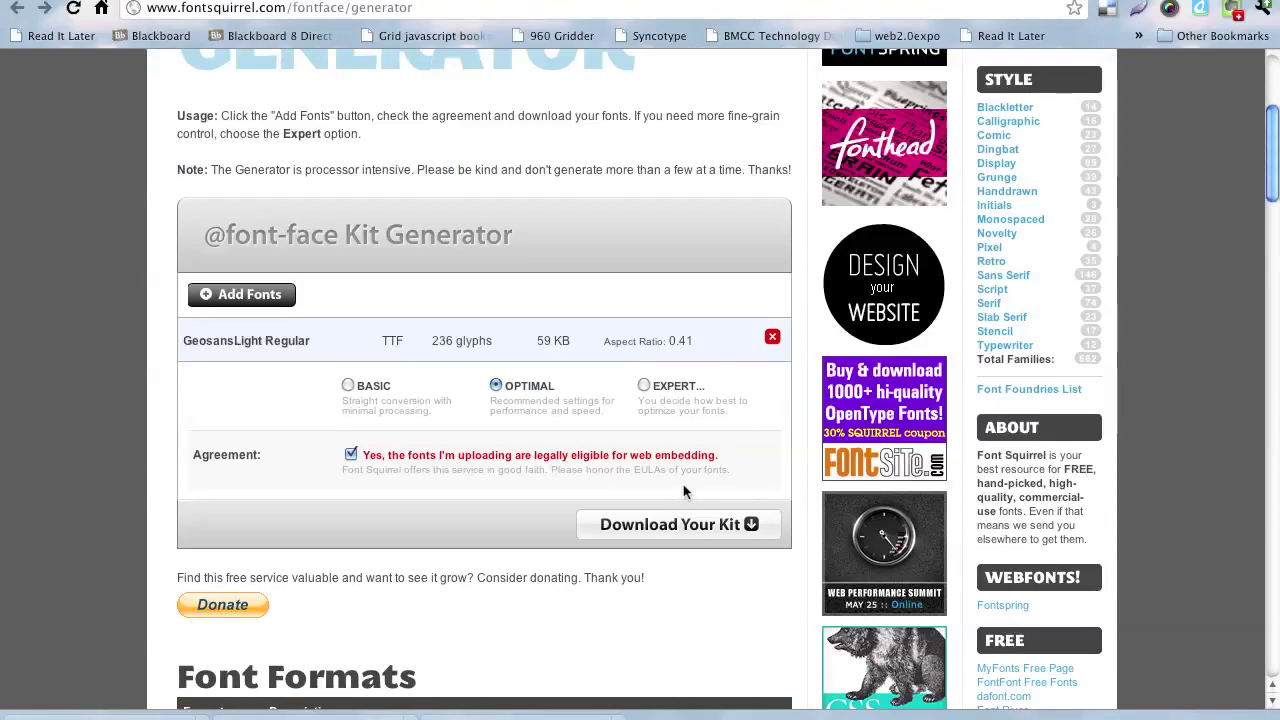
Generate the GeosansLight kit and save webfontkit-20110515-174934.zip inside geo_sans_light Folder.
left_click(717, 529)
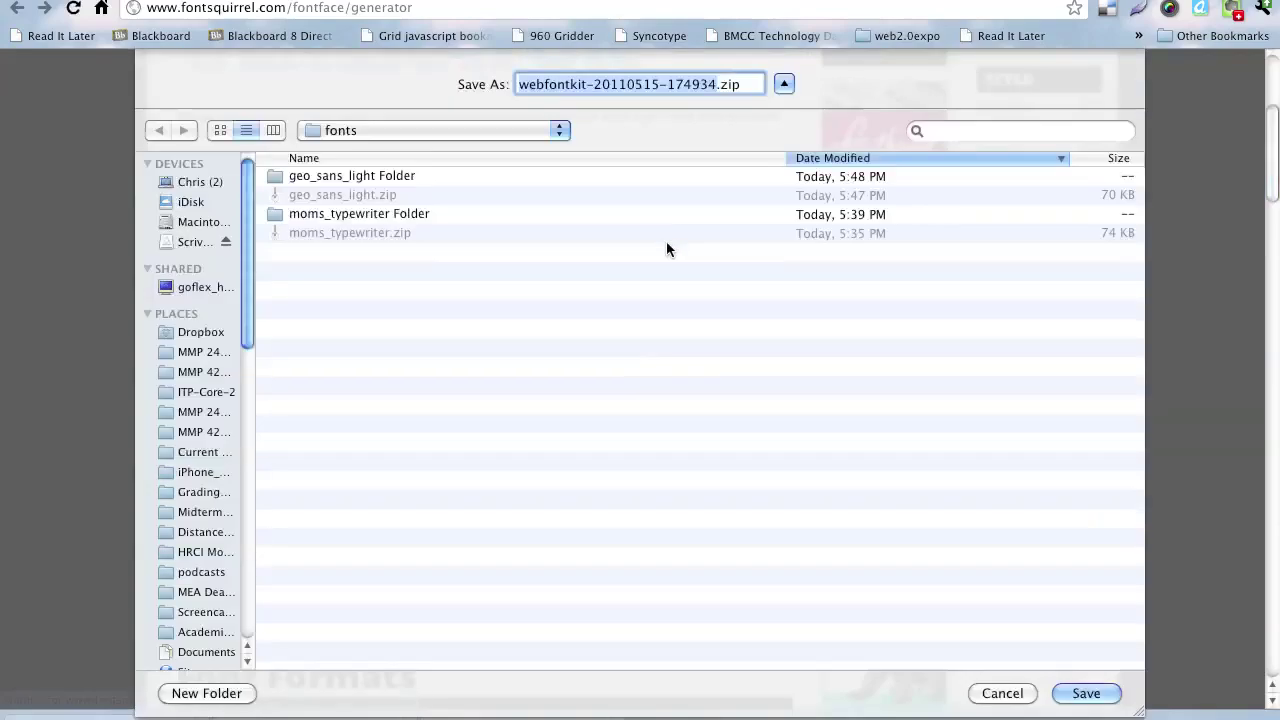
double_click(402, 176)
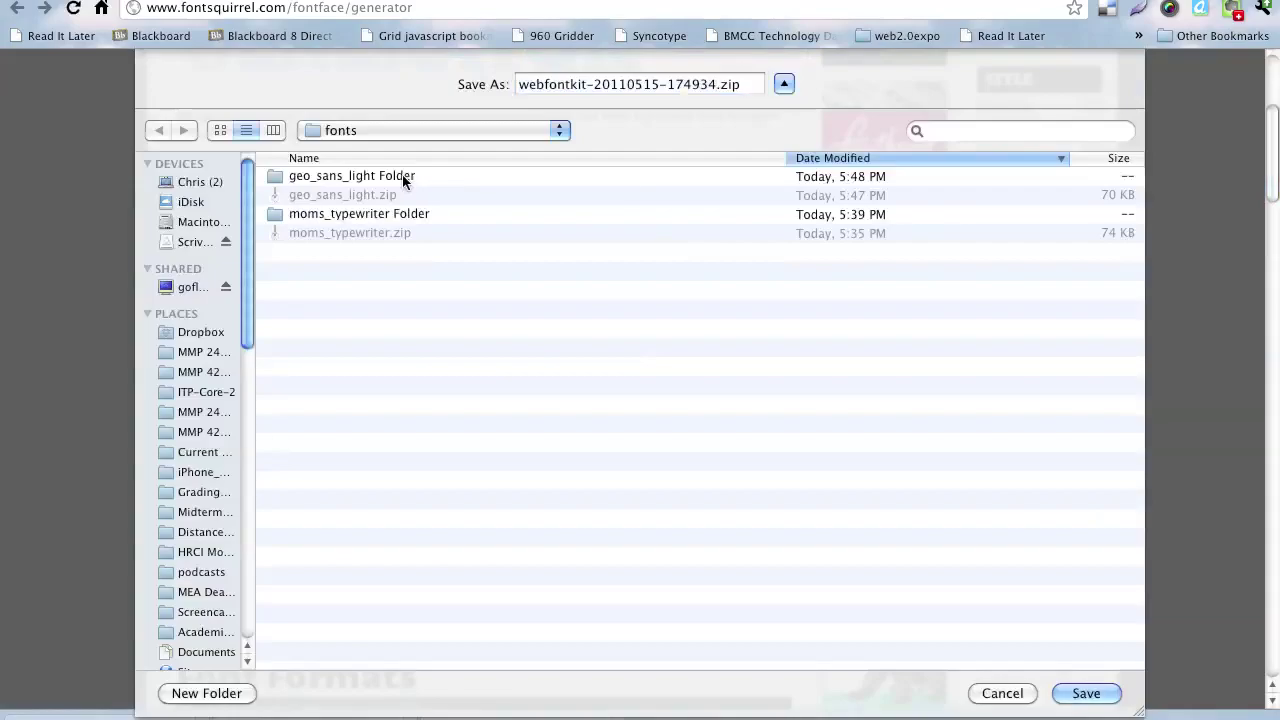
left_click(1086, 693)
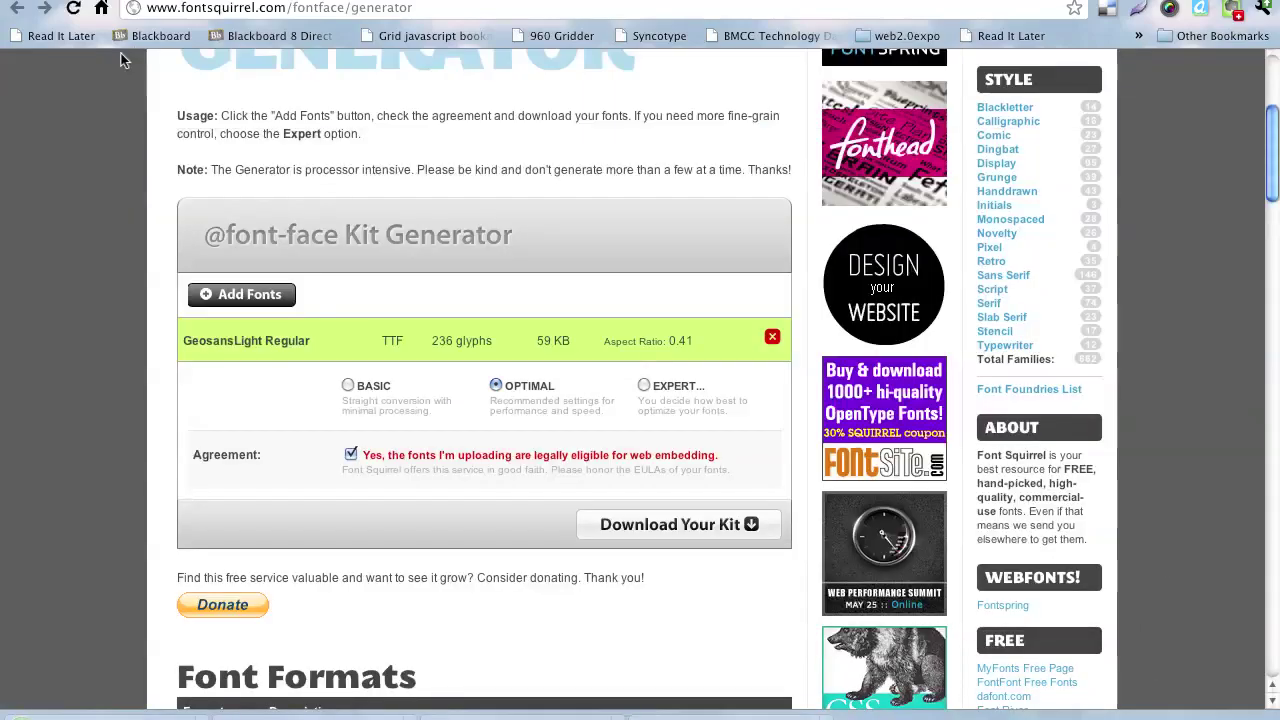
Unzip webfontkit-20110515-174934.zip with StuffIt Expander, expand its folder and select stylesheet.css.
key("super+Tab")
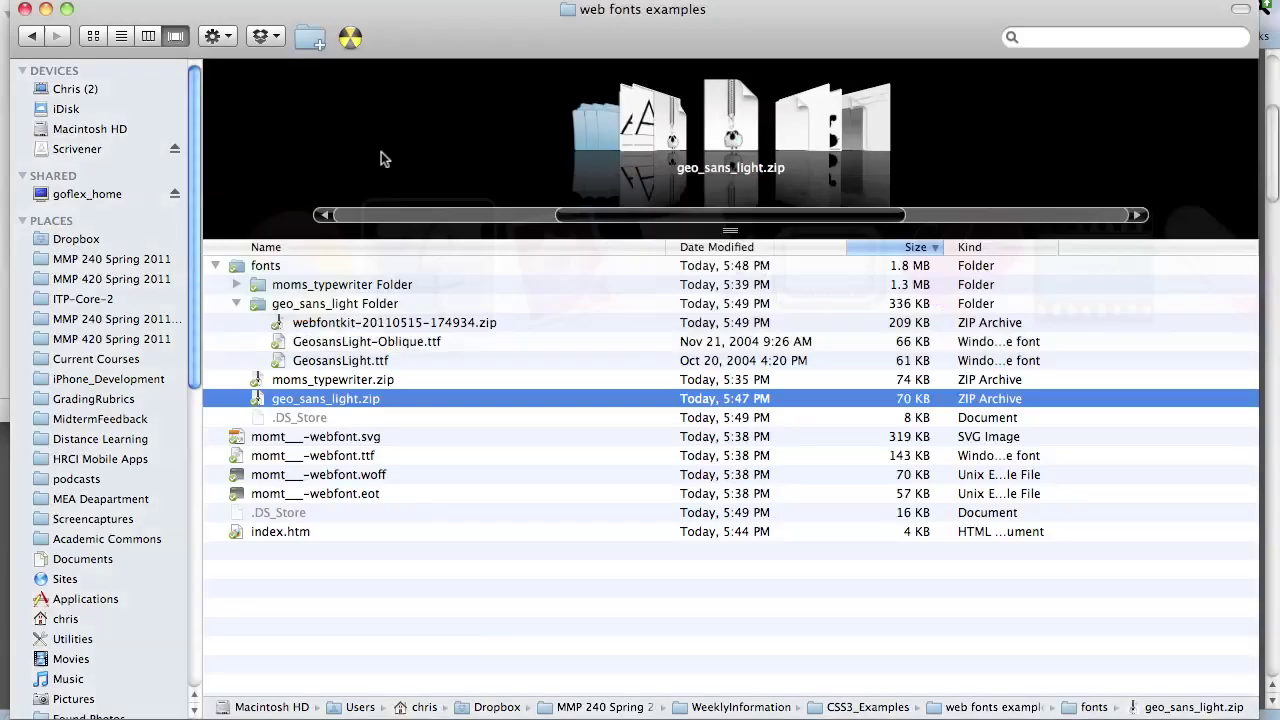
left_click(360, 326)
right_click(360, 326)
mouse_move(470, 355)
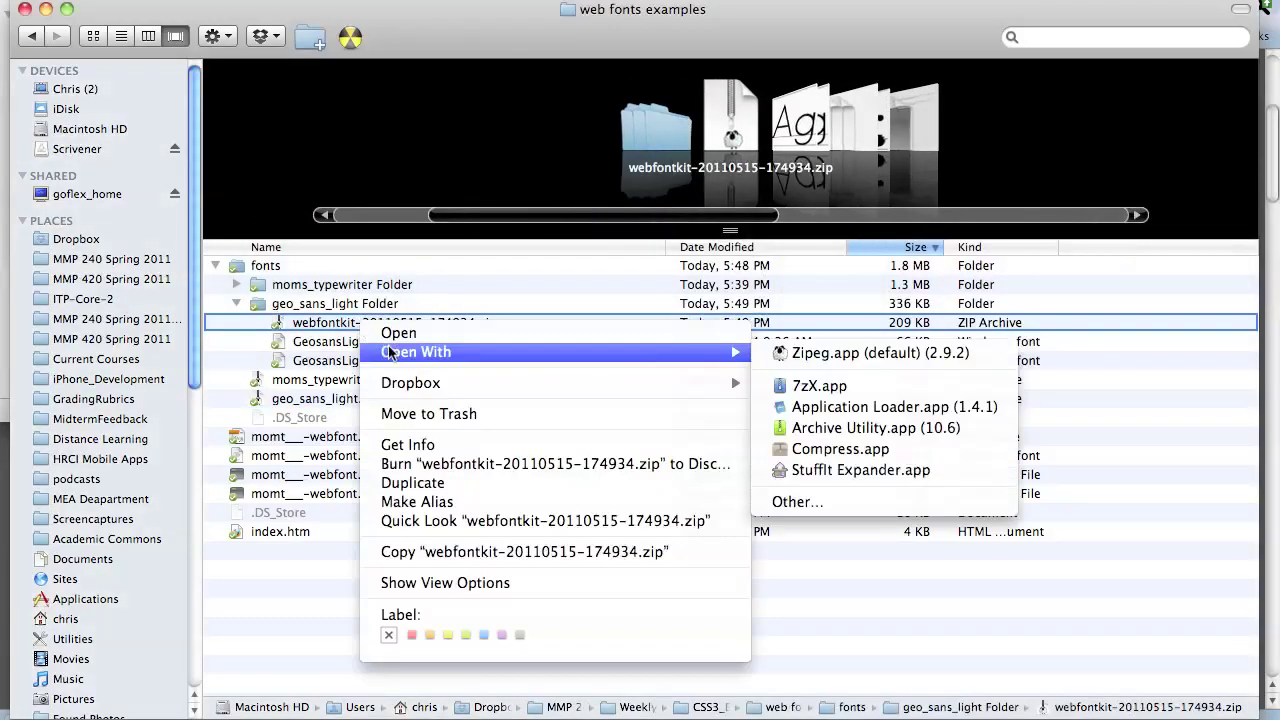
left_click(810, 469)
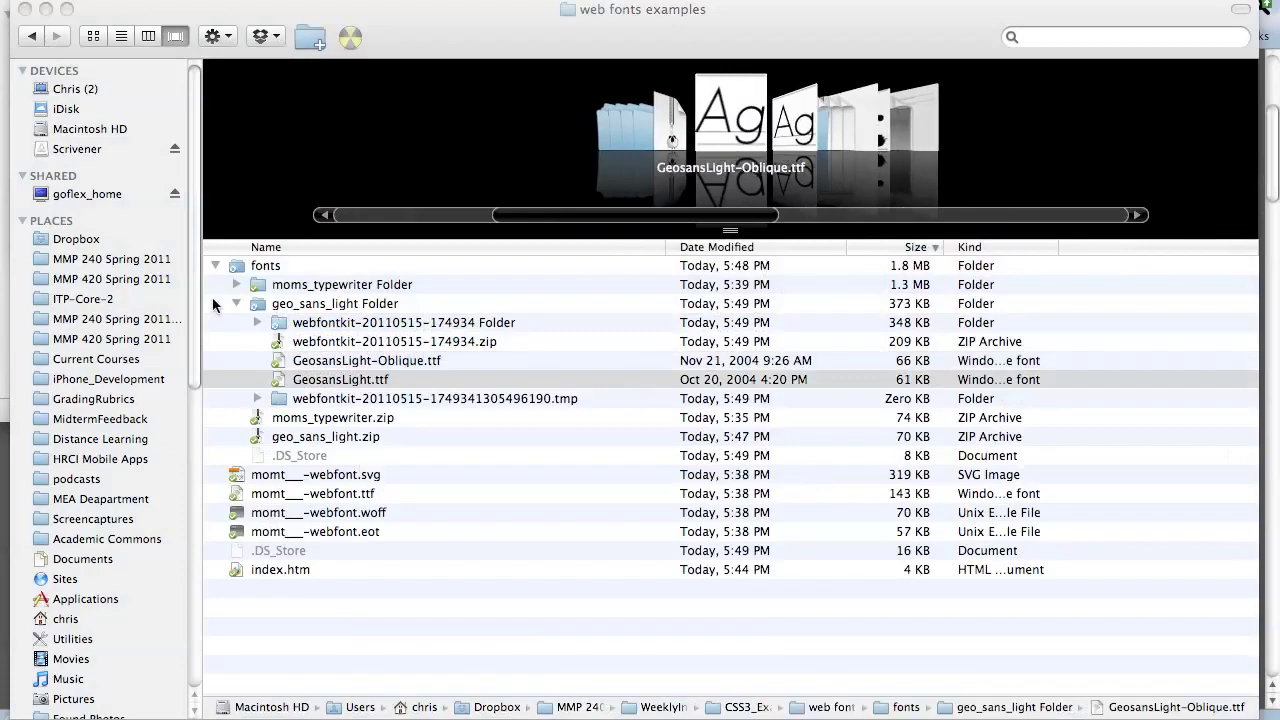
left_click(258, 321)
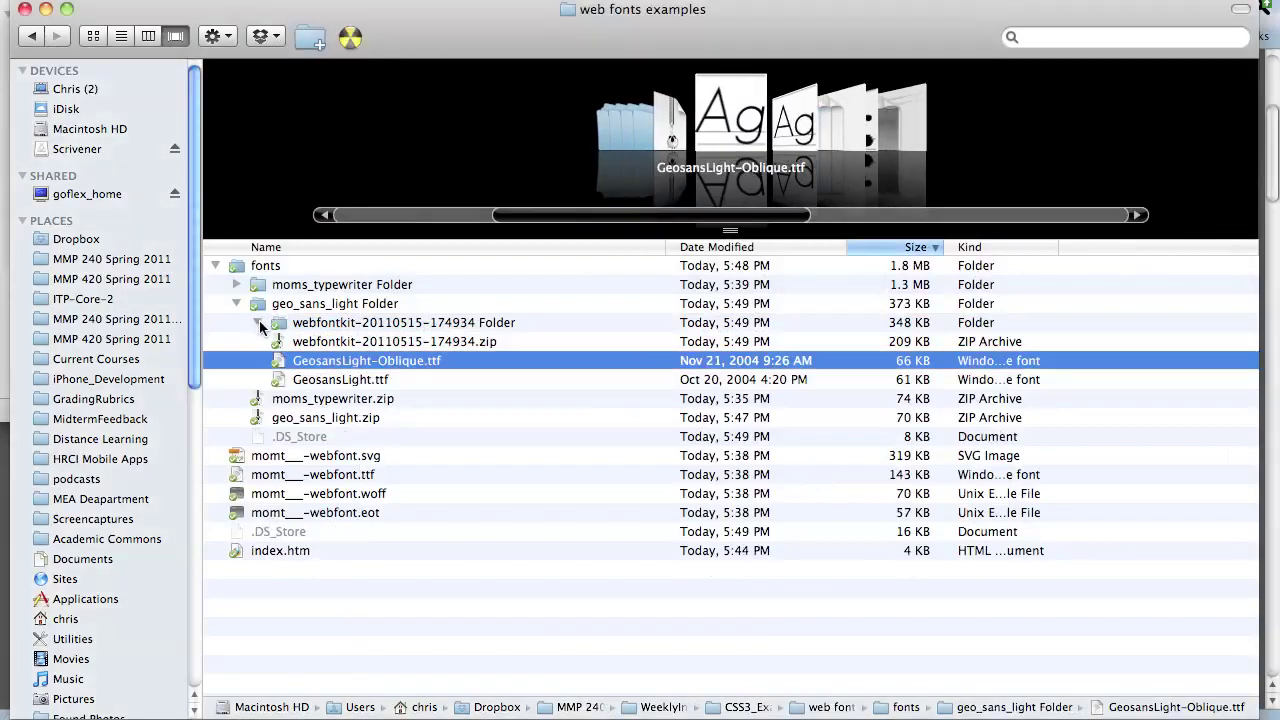
left_click(259, 320)
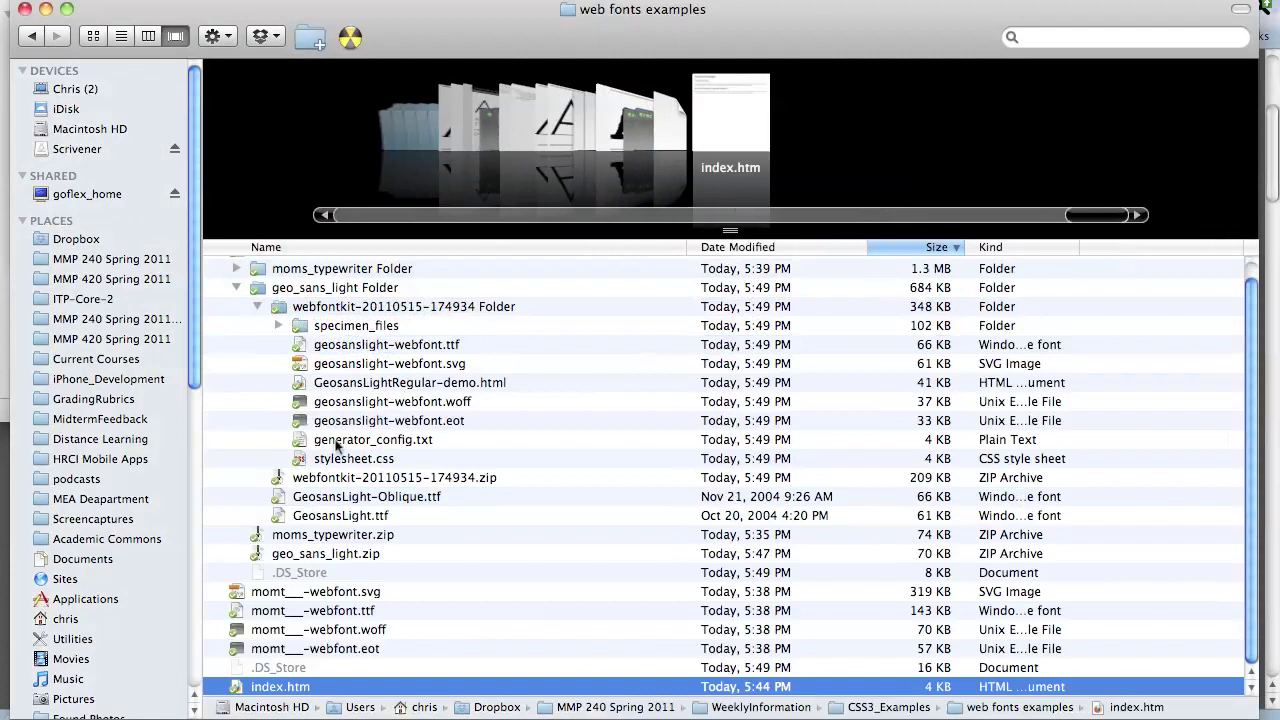
left_click(376, 457)
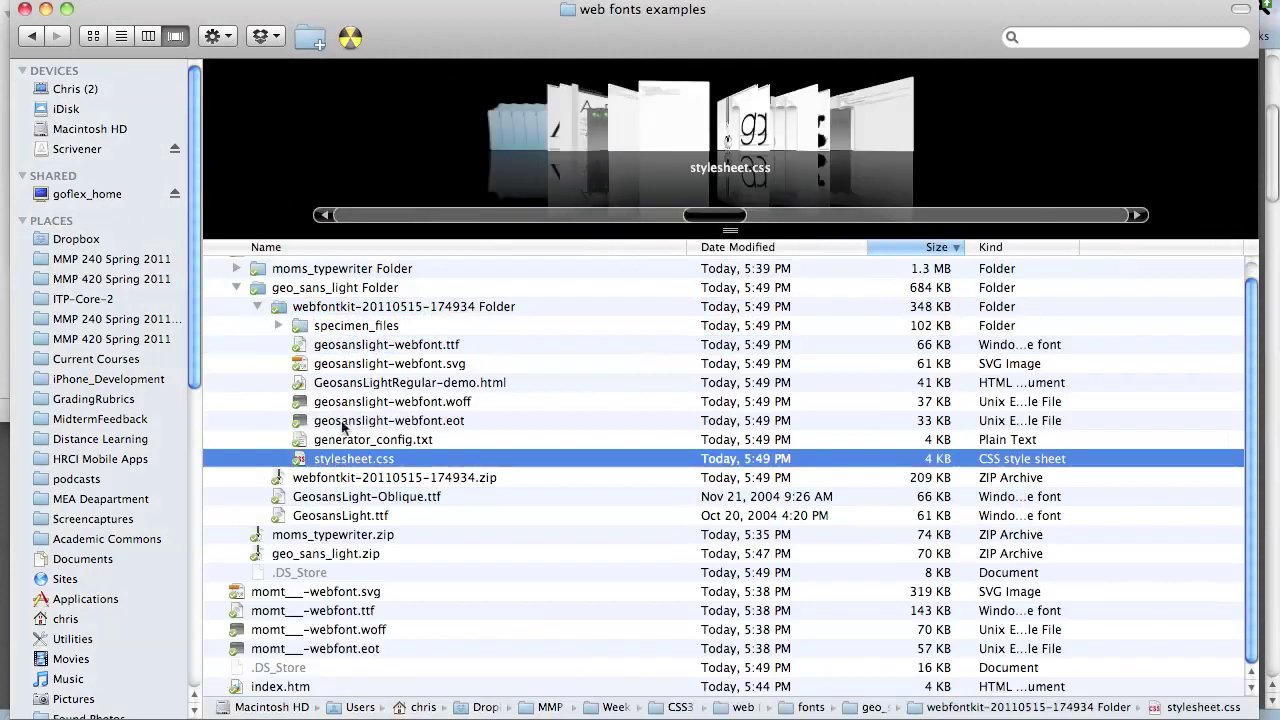
Select stylesheet.css plus the geosanslight-webfont eot, woff, svg and ttf files and copy all five.
right_click(376, 458)
mouse_move(485, 422)
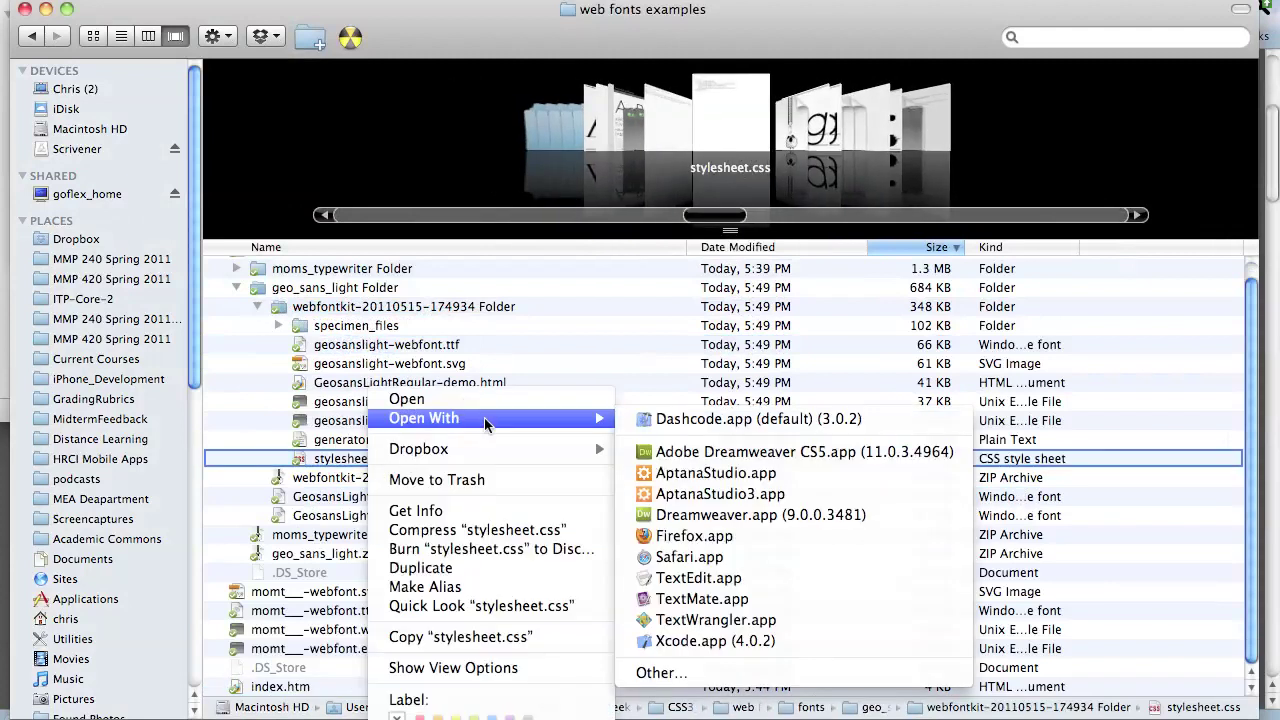
left_click(319, 458)
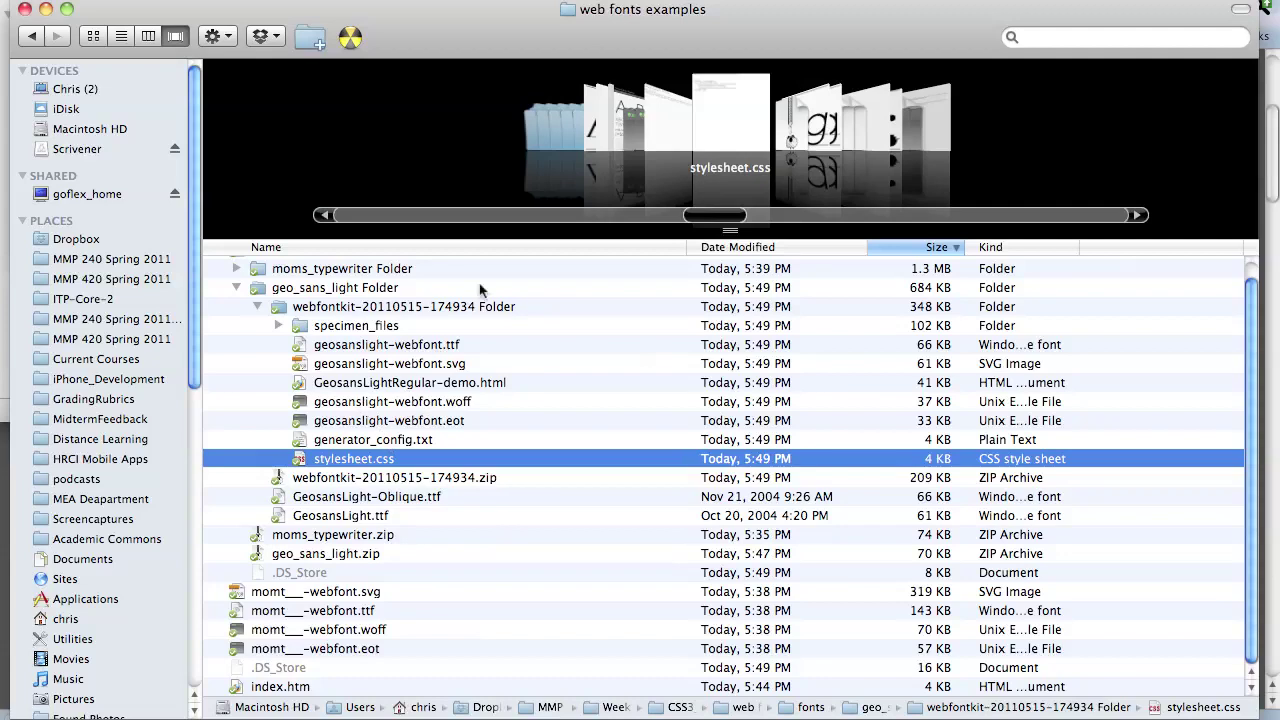
left_click(446, 424, "super")
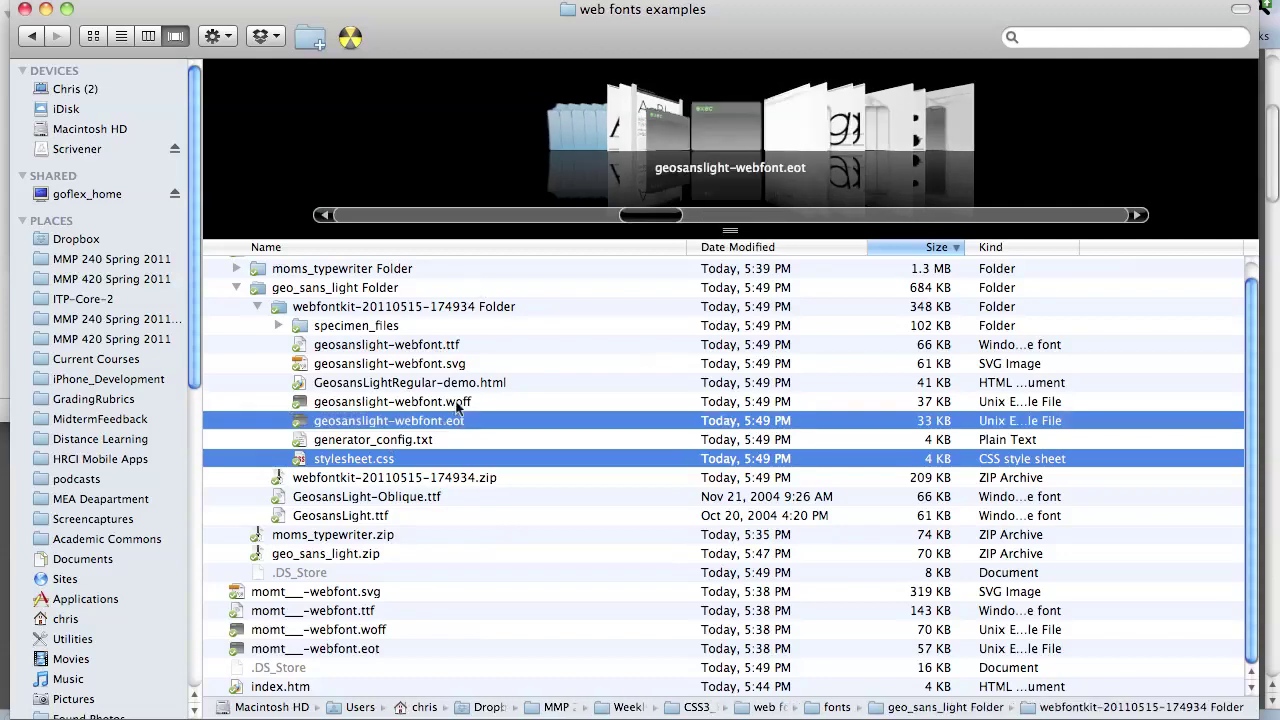
left_click(462, 401, "super")
left_click(462, 366, "super")
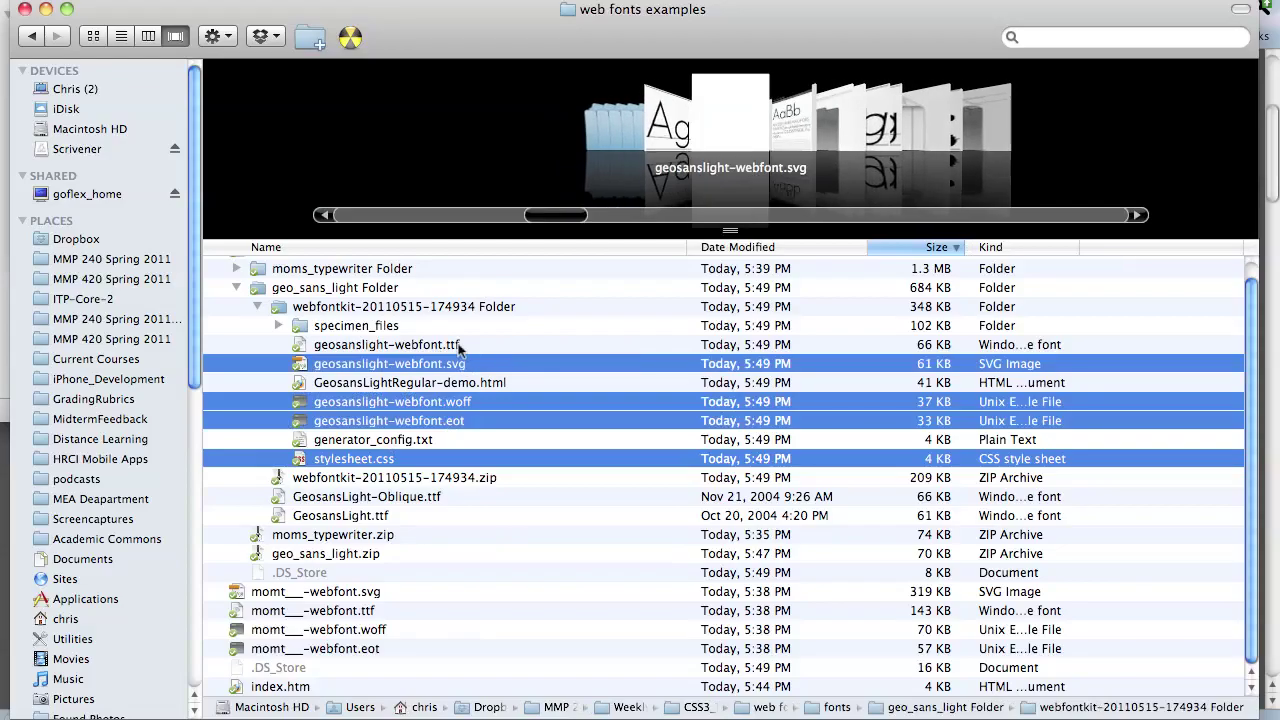
left_click(450, 345, "super")
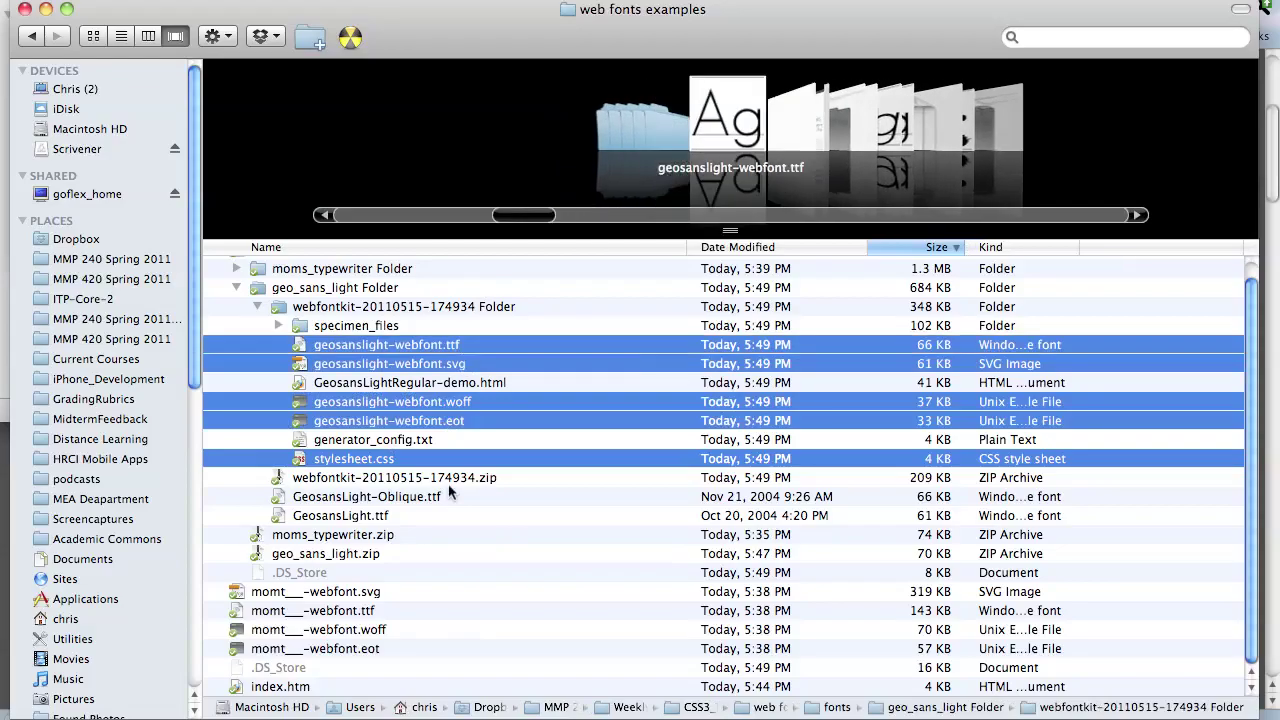
right_click(418, 416)
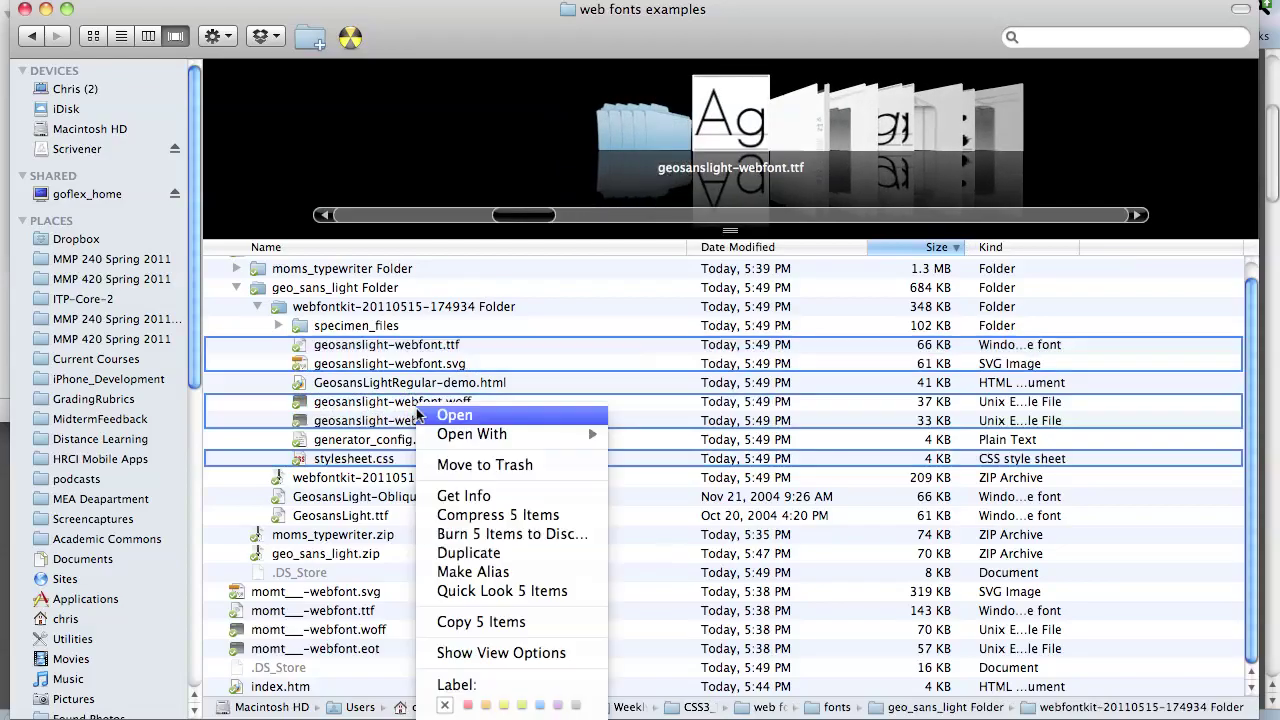
left_click(481, 622)
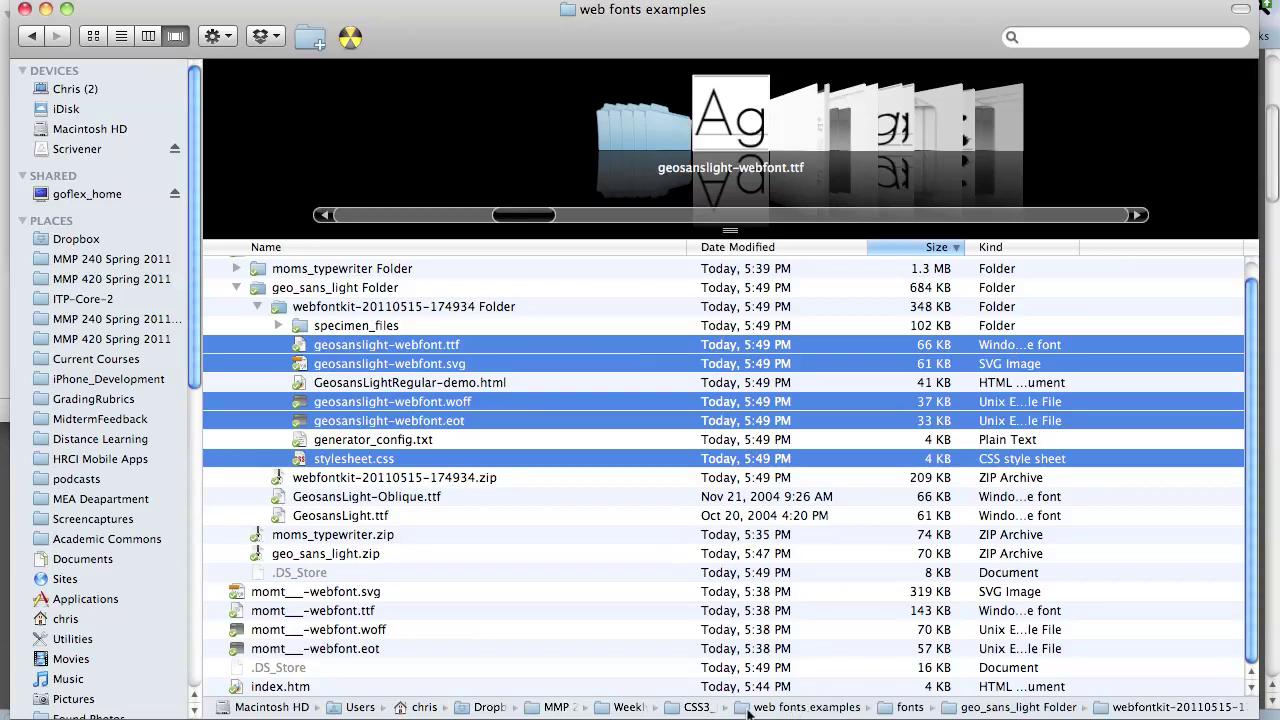
Collapse the fonts folders and create a new folder named css beside index.htm.
key("i")
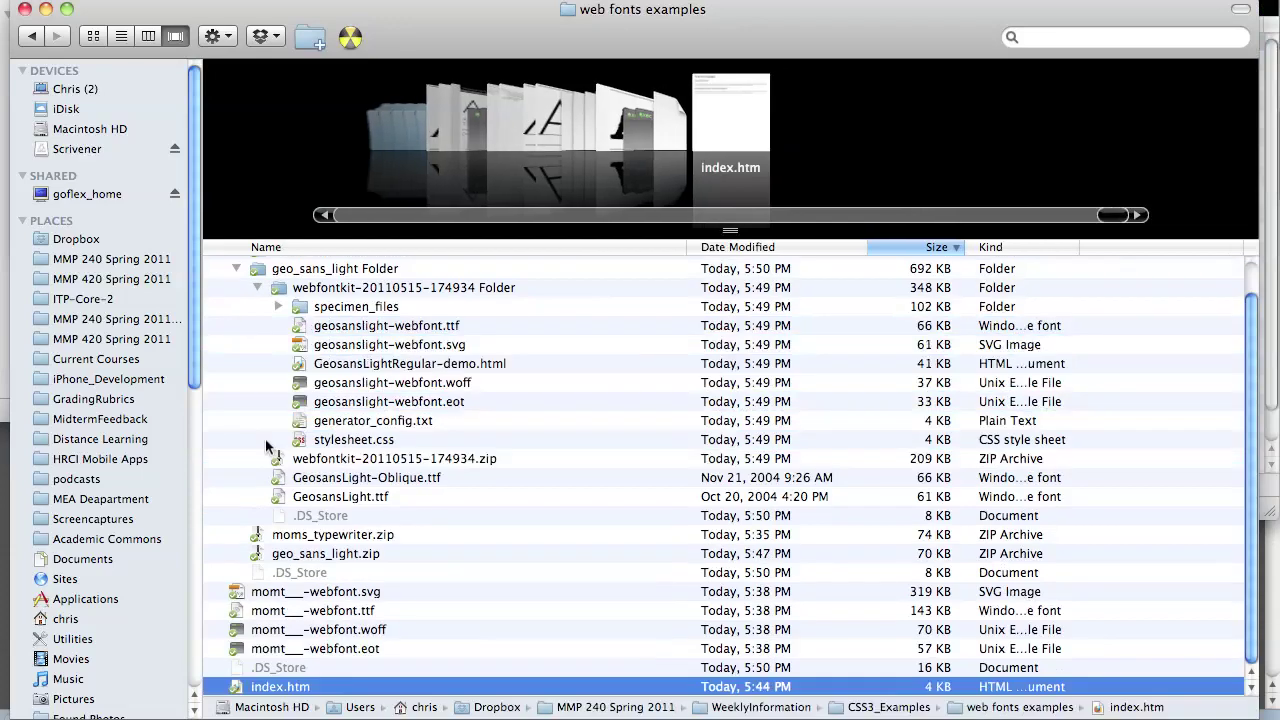
scroll(310, 480, "up", 1)
scroll(296, 328, "up", 1)
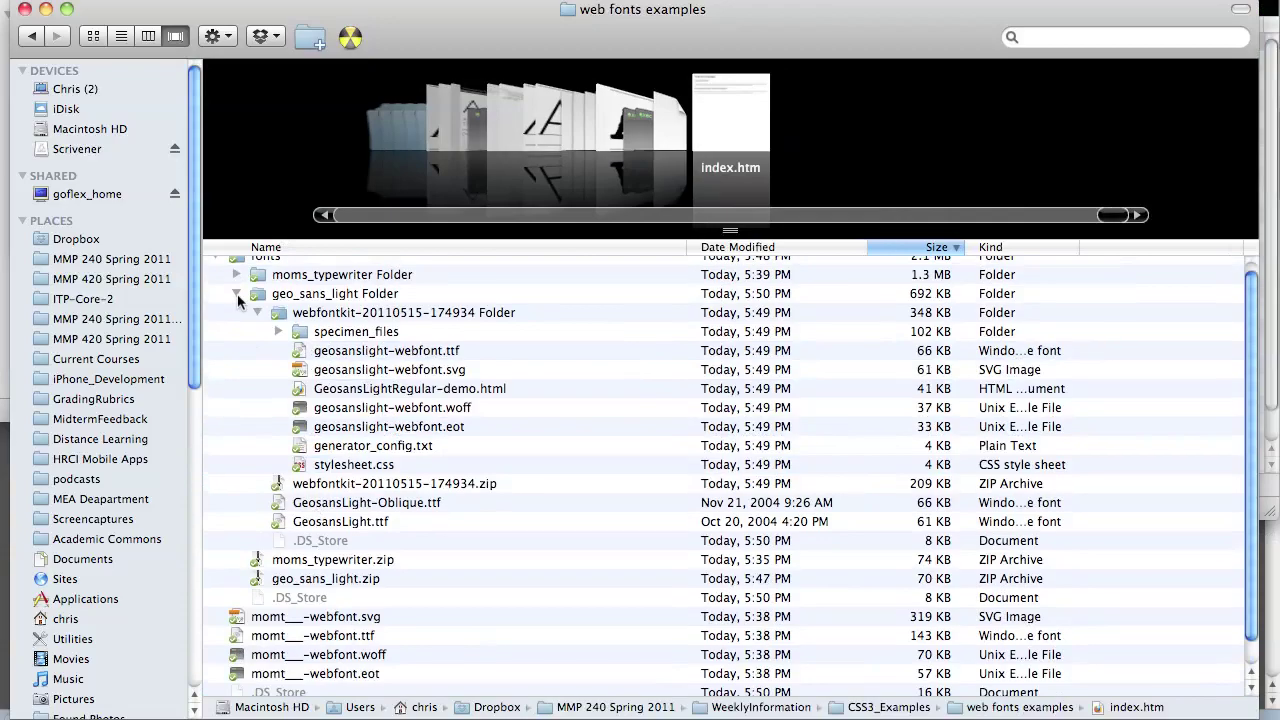
left_click(236, 303)
left_click(215, 265)
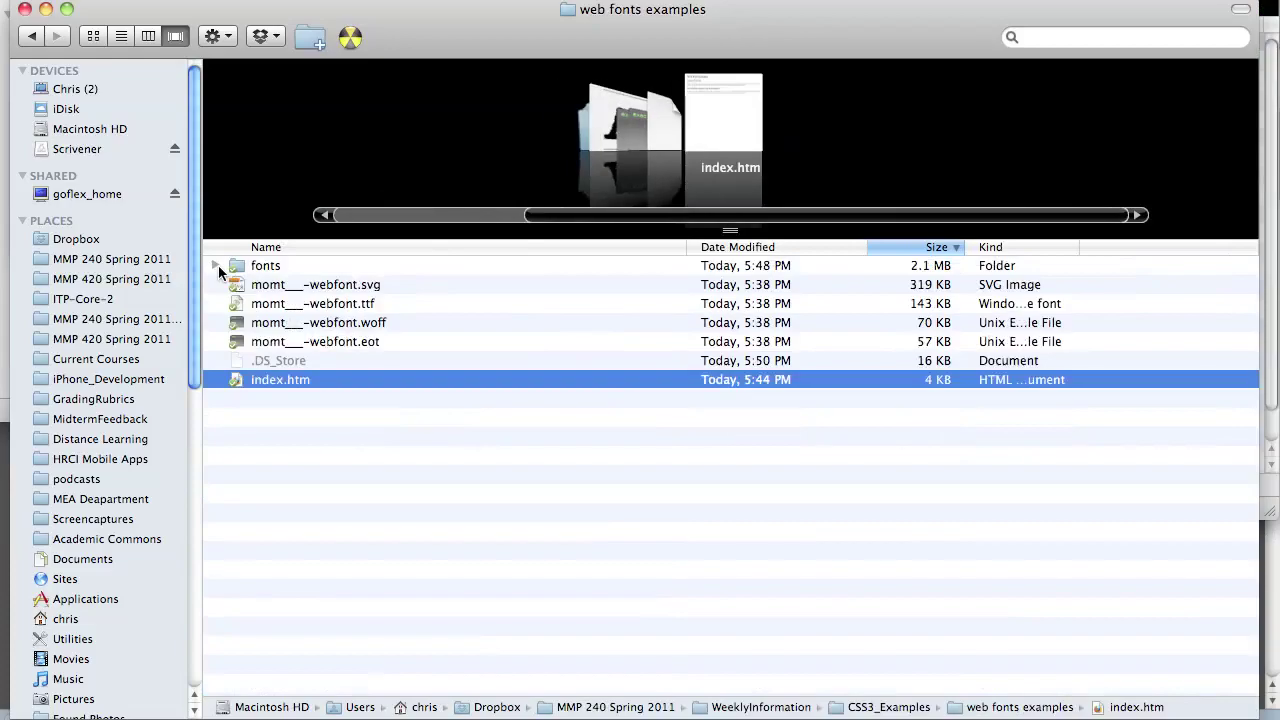
left_click(266, 465)
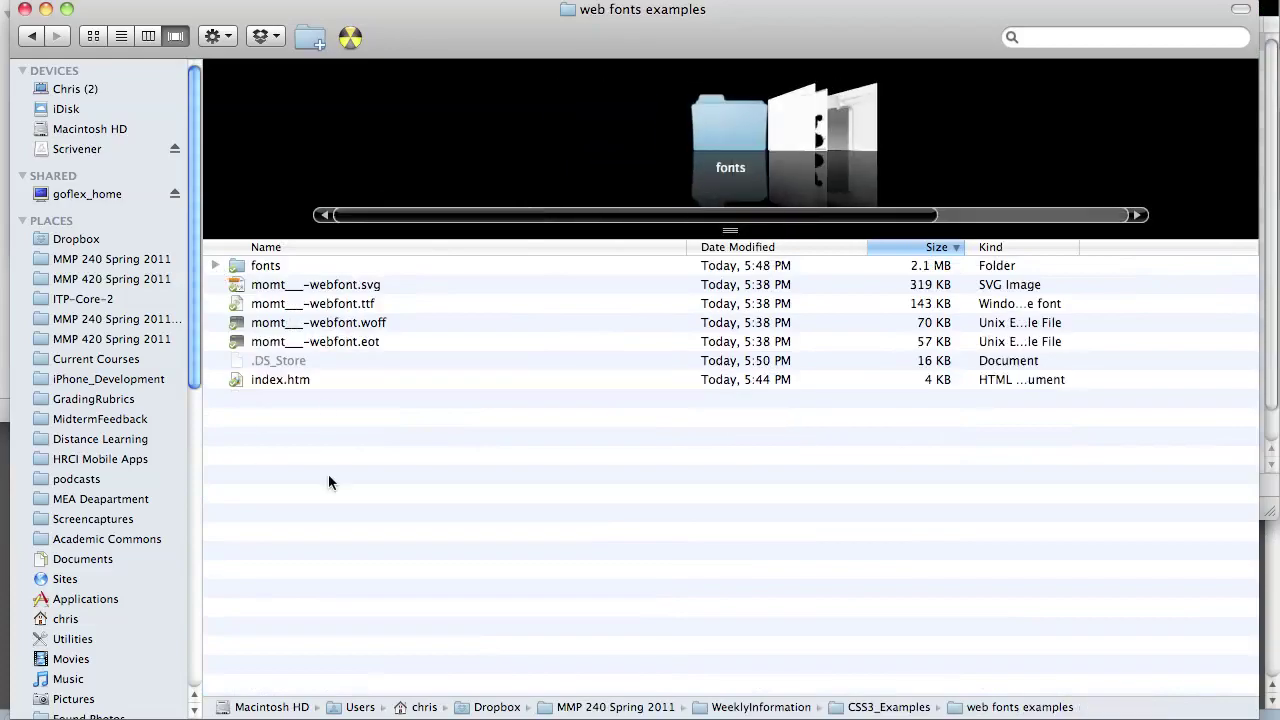
left_click(312, 40)
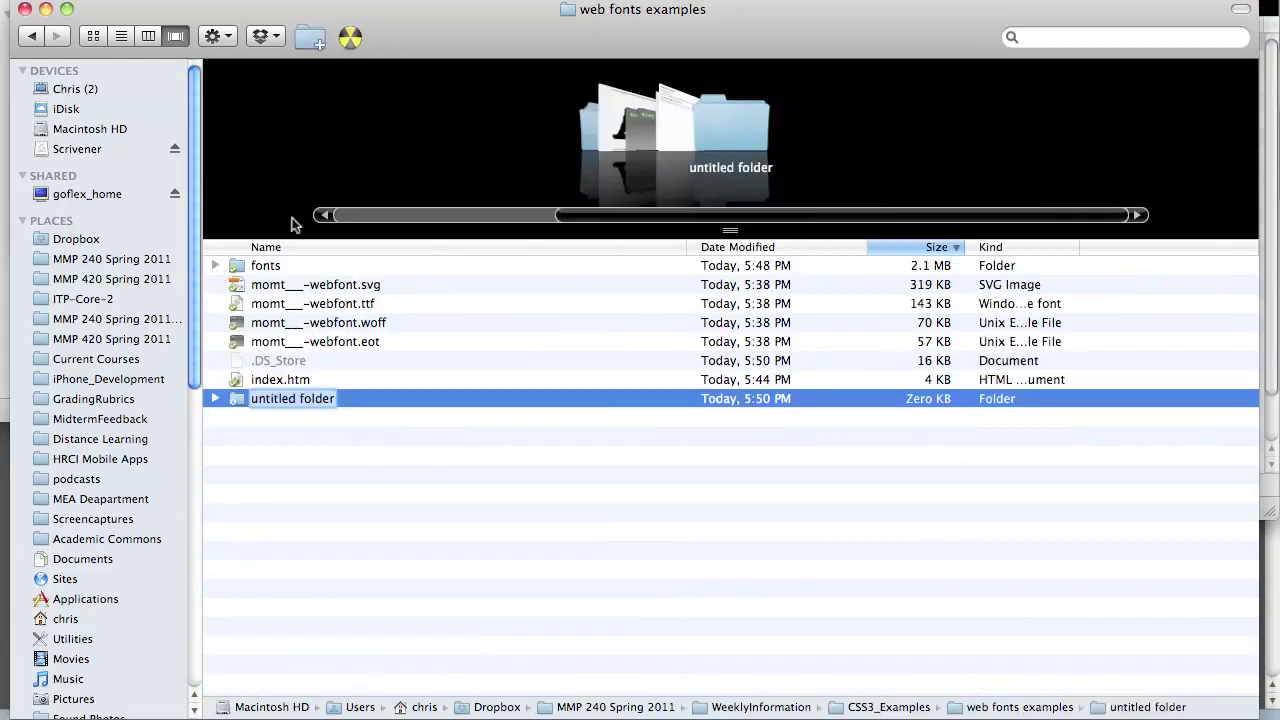
type("css")
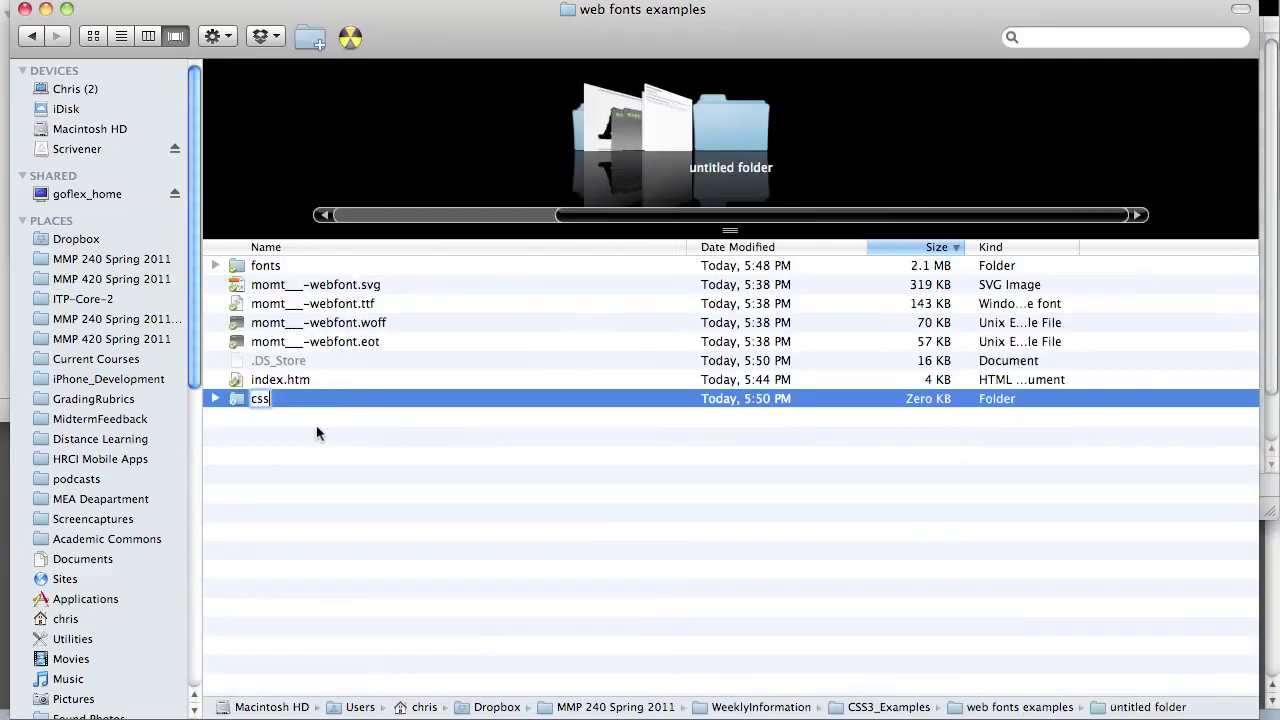
key("Return")
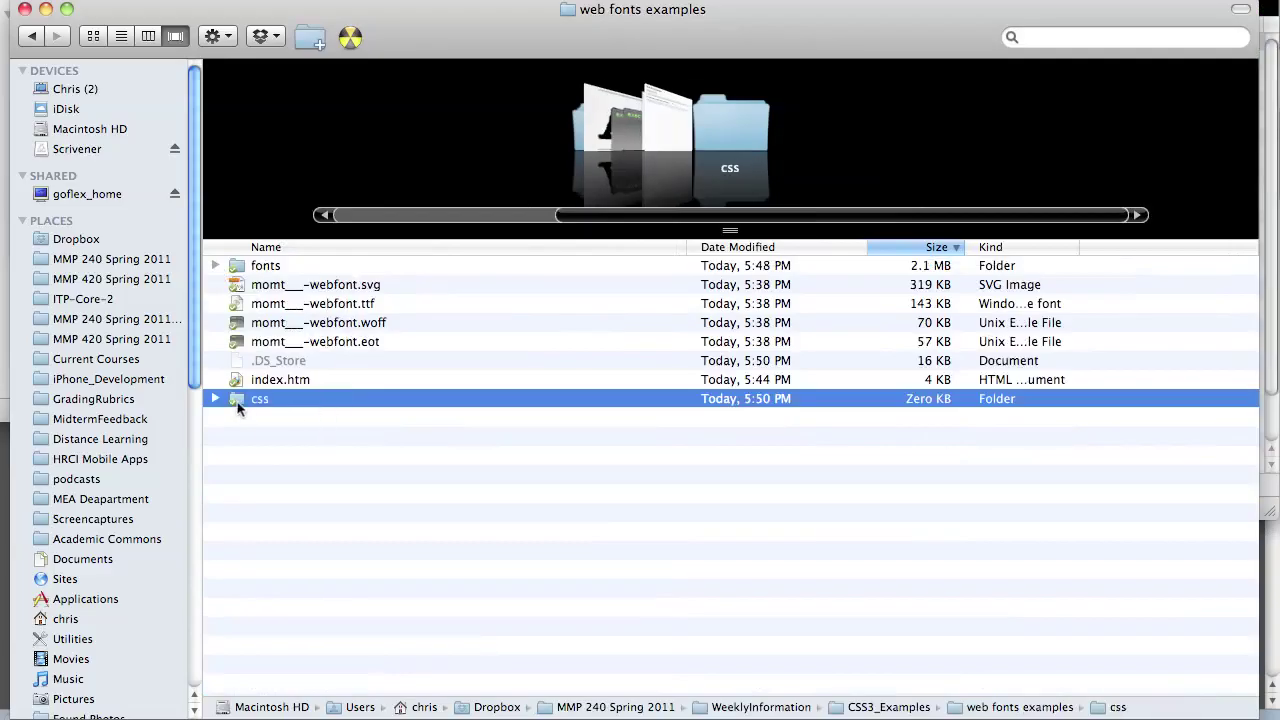
Paste the four geosanslight webfont files and stylesheet.css into the css folder, then select stylesheet.css.
double_click(240, 402)
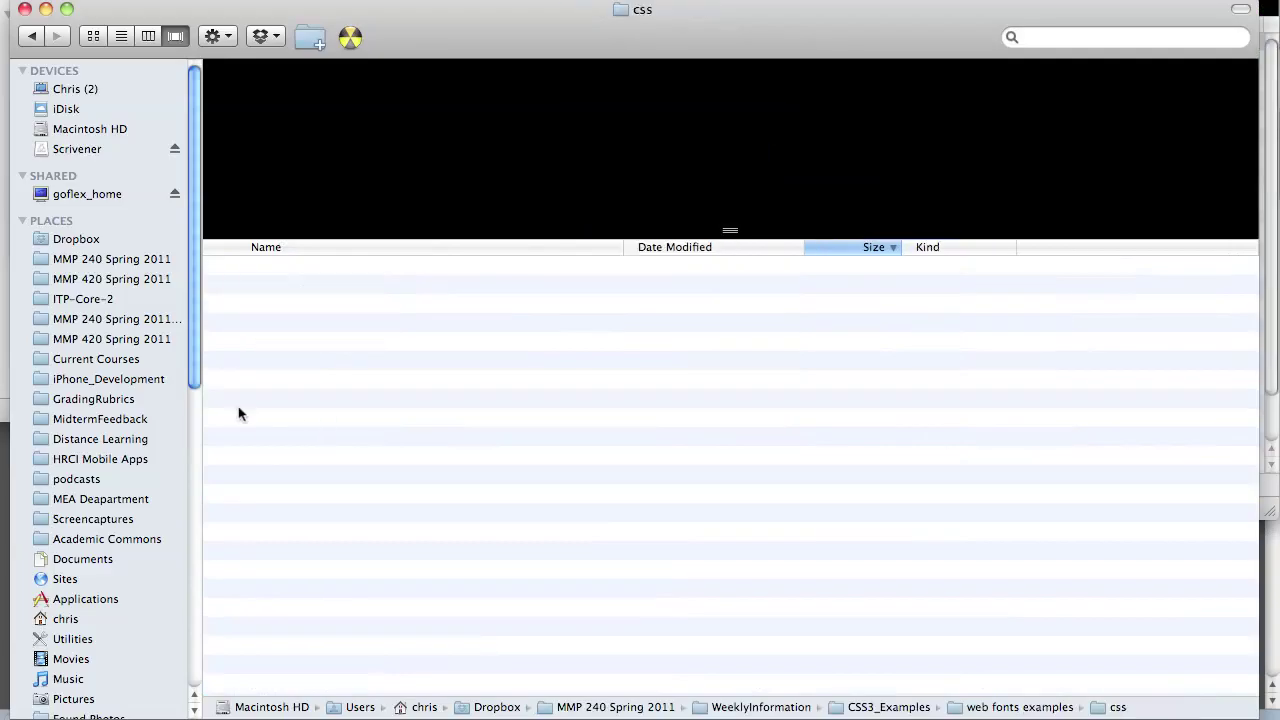
right_click(284, 350)
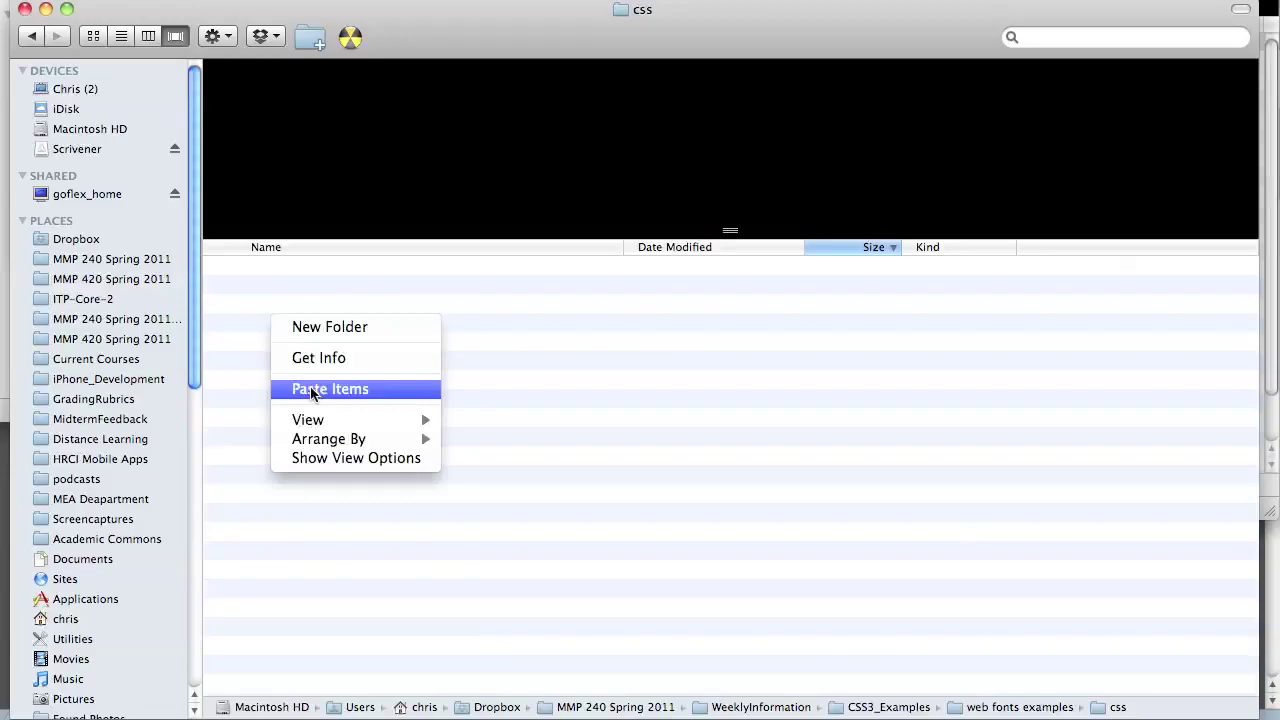
left_click(312, 390)
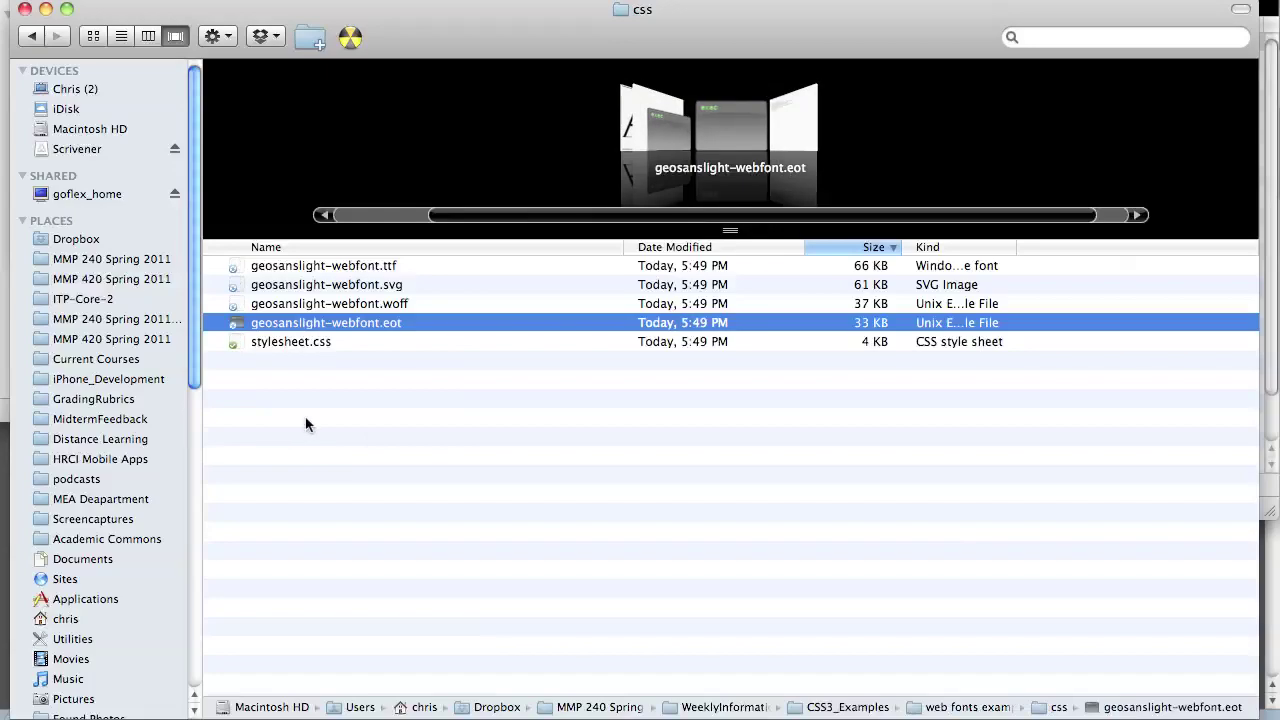
left_click(294, 347)
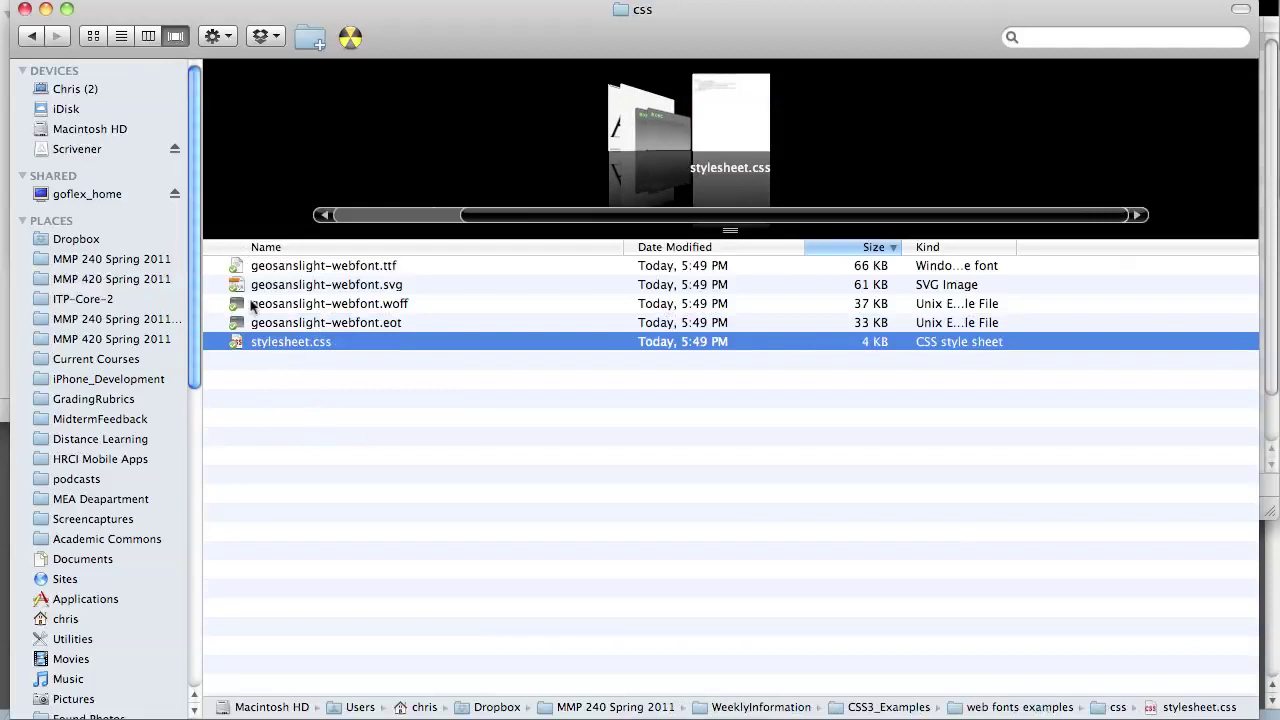
Open the css folder's stylesheet.css in TextMate, select 'GeosansLightRegular', and bring up the MomsTypewriter window.
right_click(296, 343)
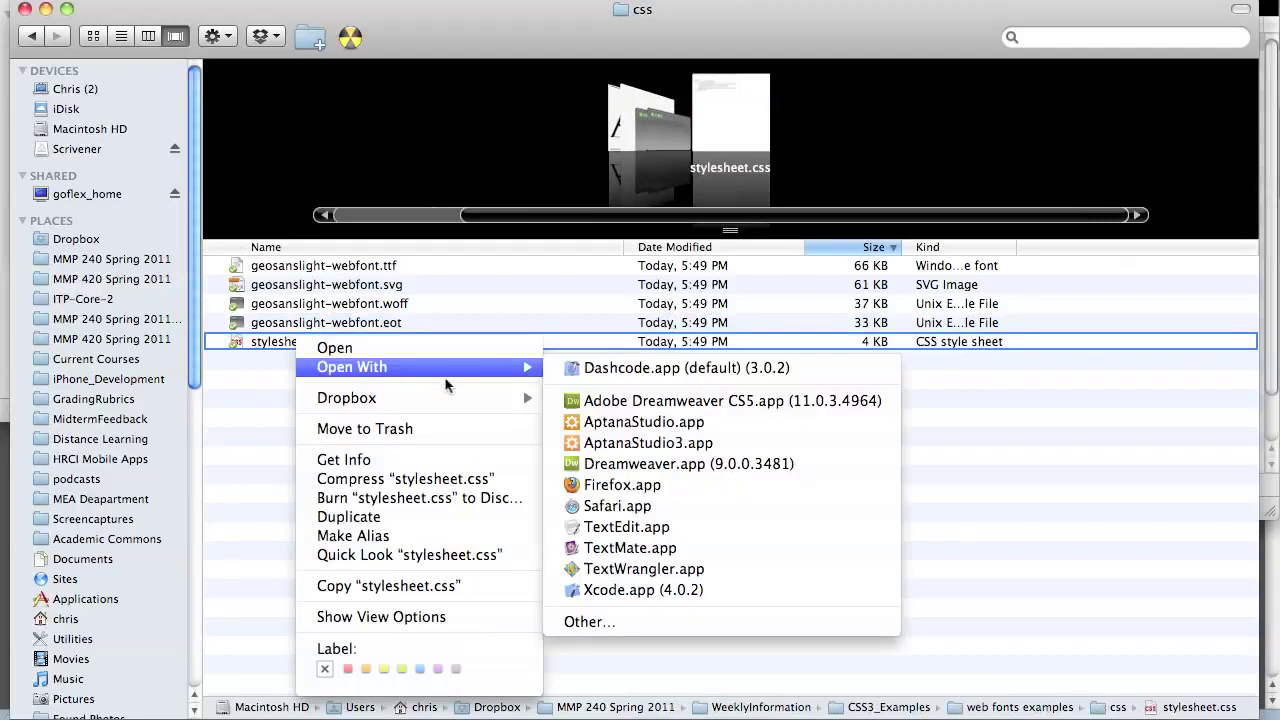
mouse_move(532, 370)
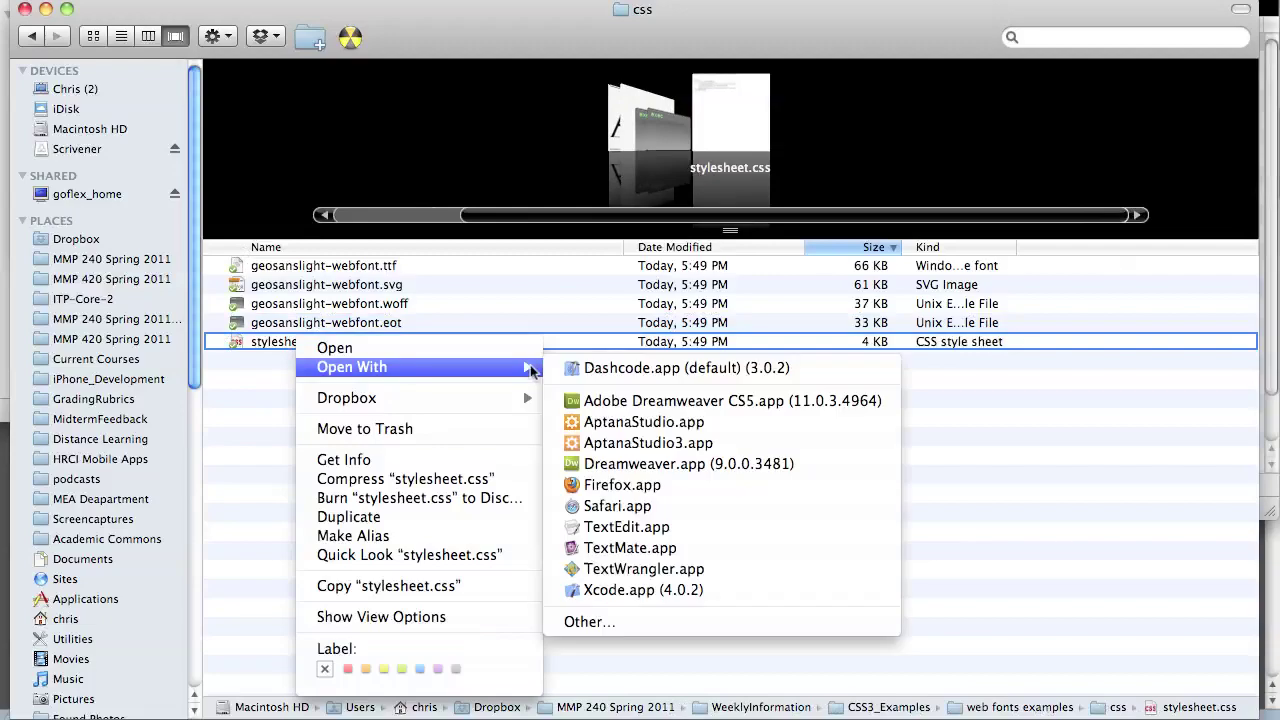
left_click(615, 548)
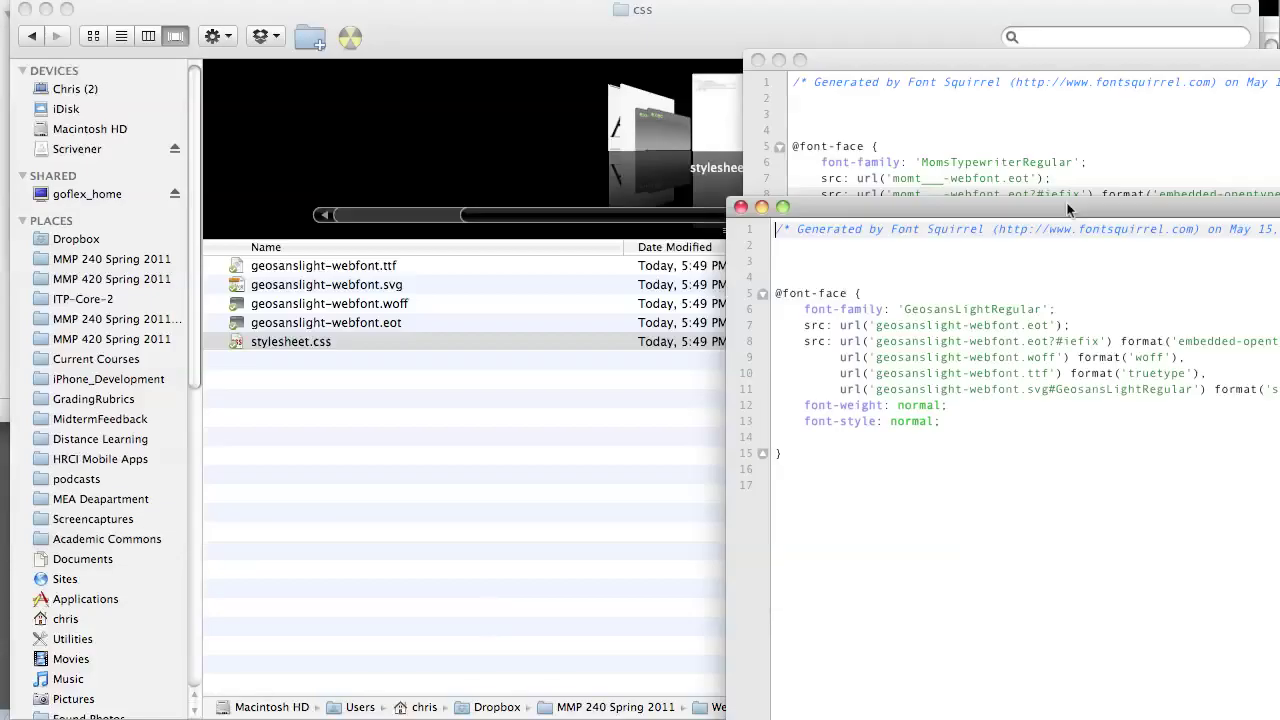
left_click_drag(1070, 206, 1020, 54)
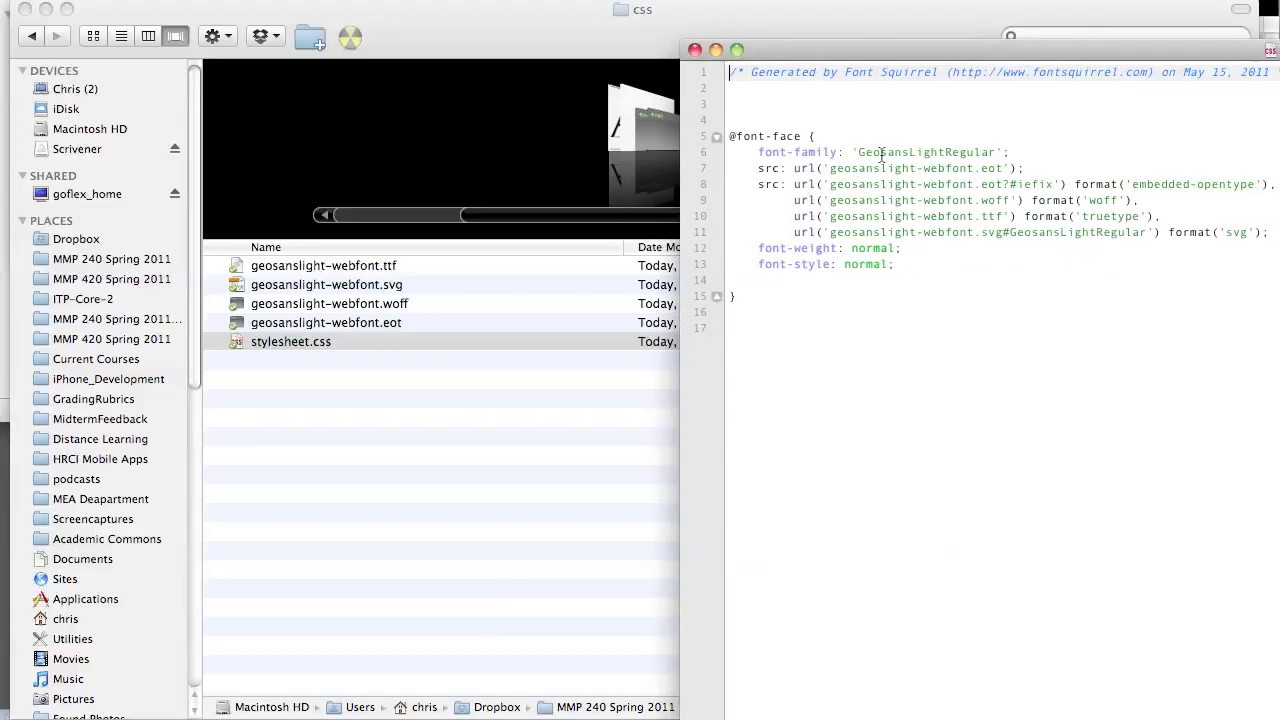
left_click_drag(858, 152, 996, 153)
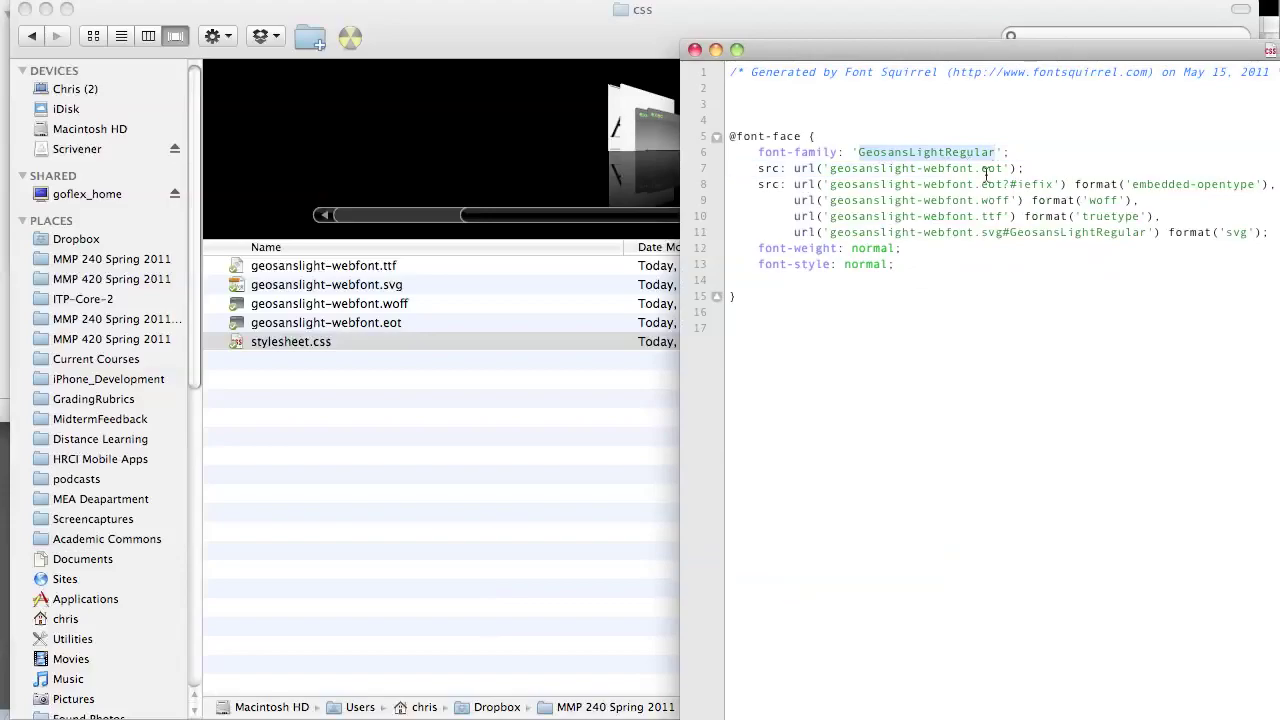
key("super+grave")
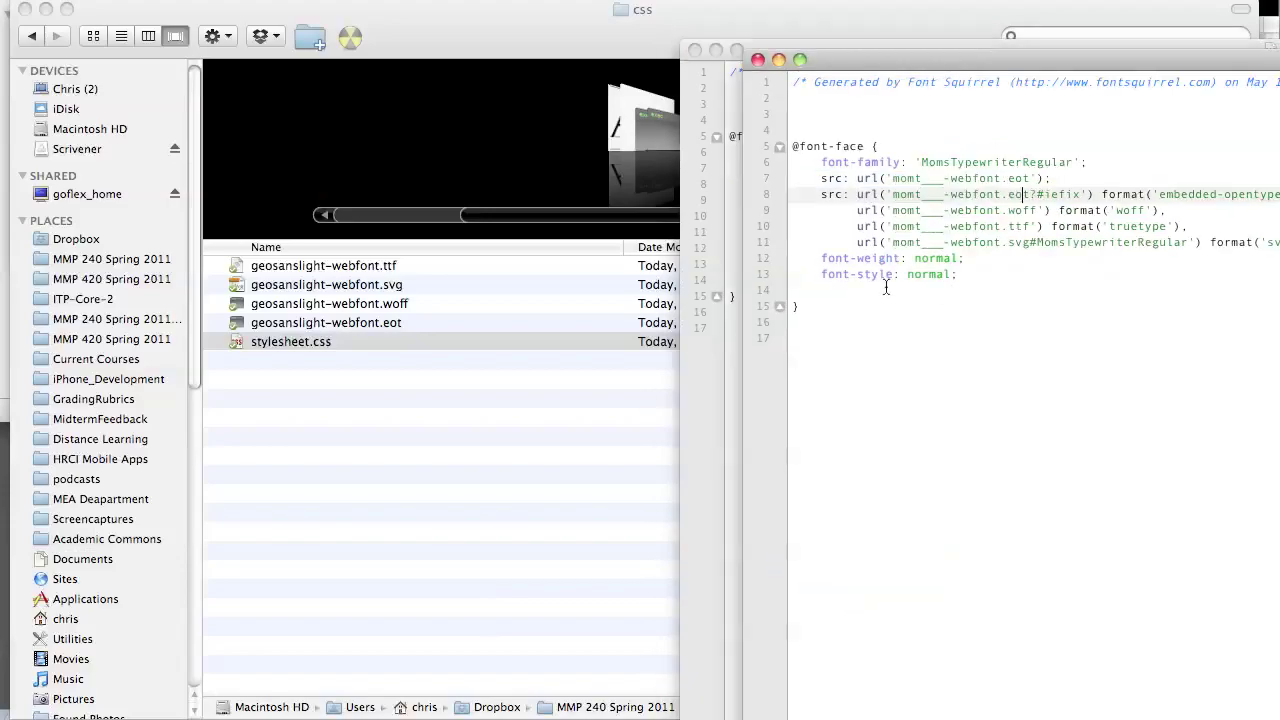
In index.htm, add a stylesheet link tag after the Google font links using the link snippet.
key("super+grave")
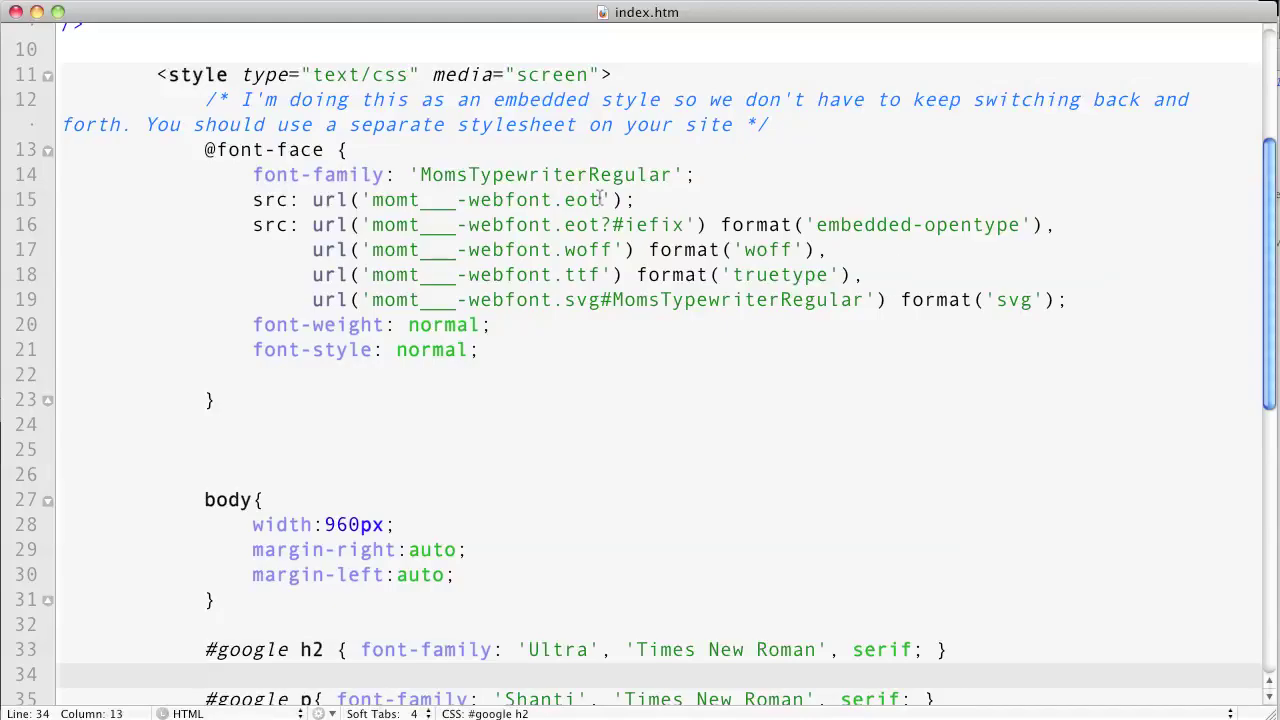
left_click_drag(1272, 229, 1273, 110)
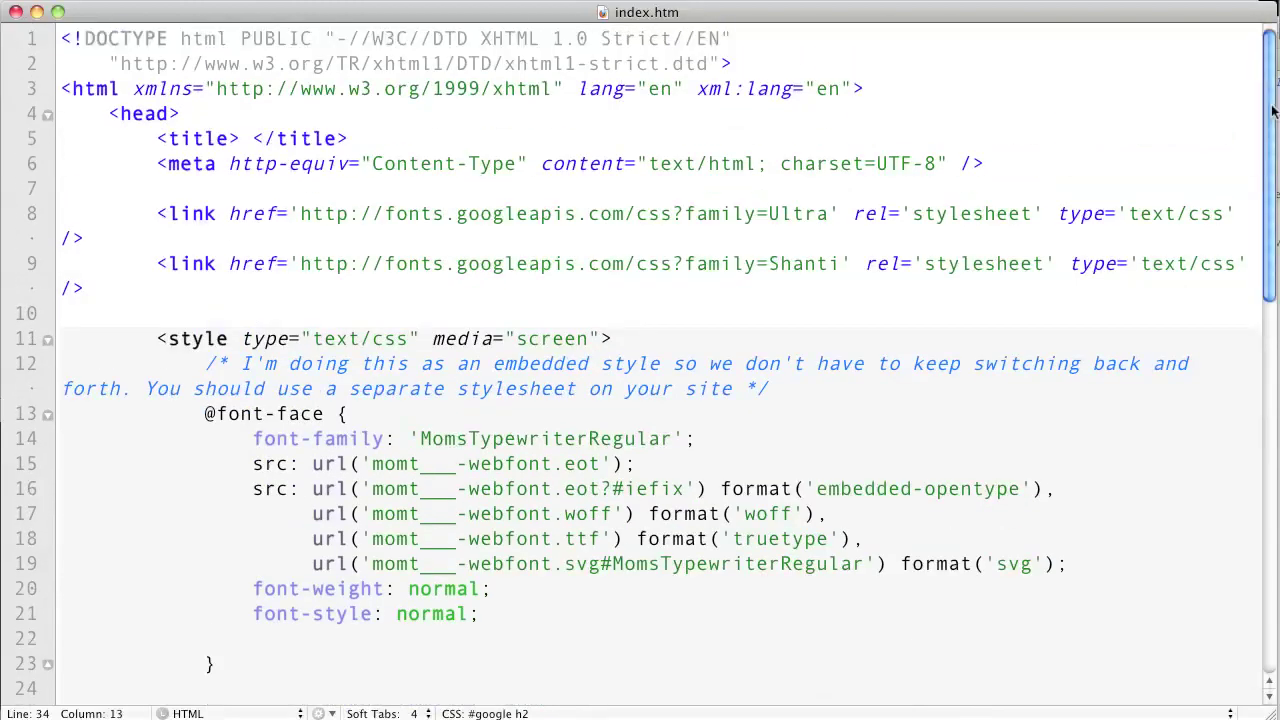
left_click(756, 290)
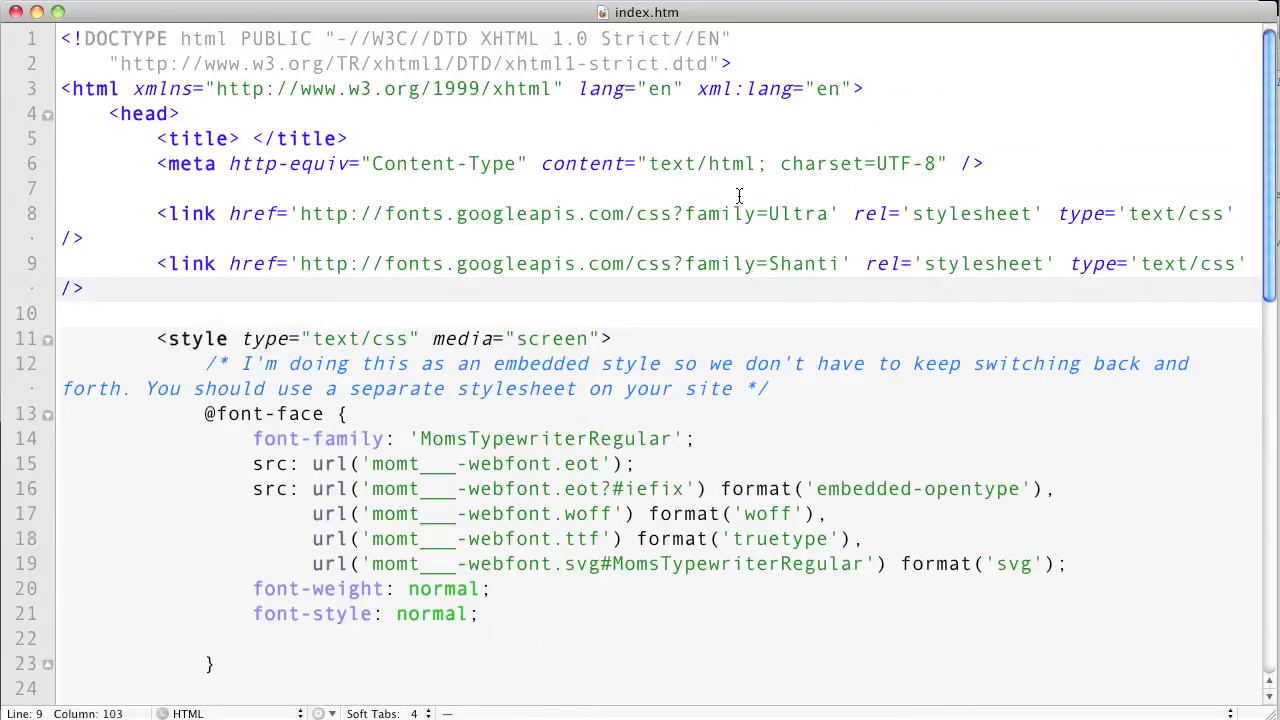
key("Return")
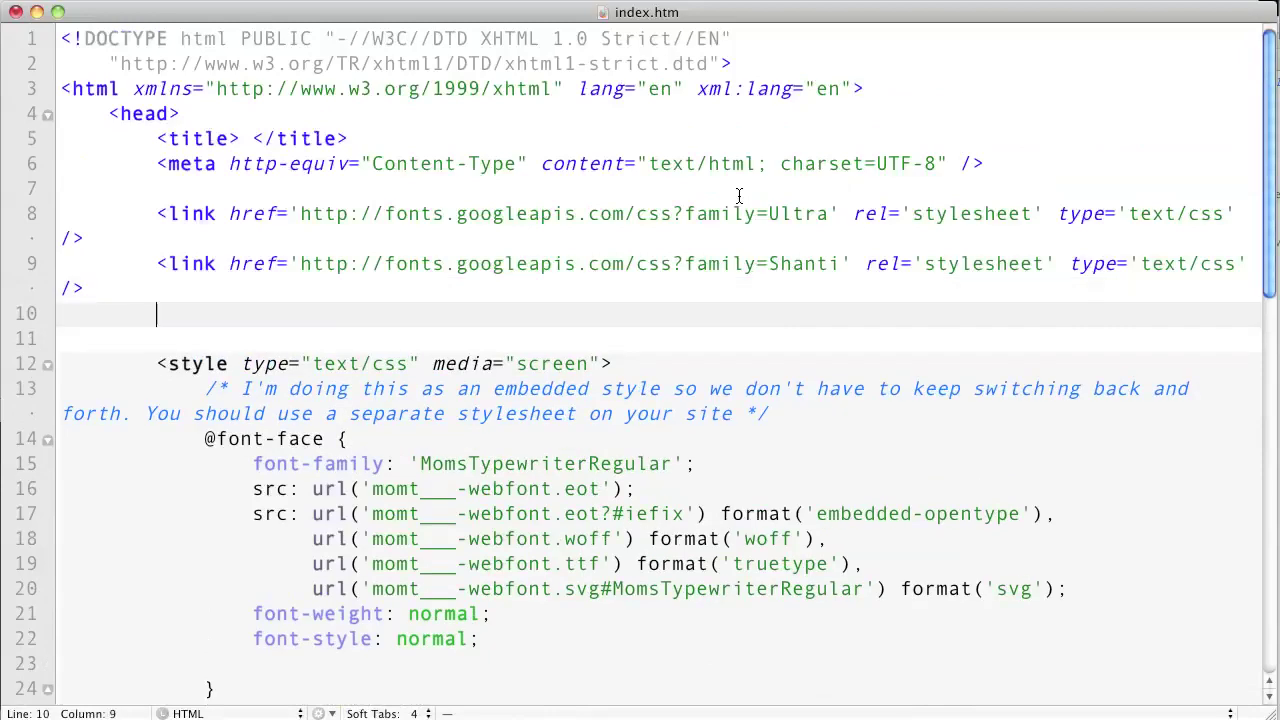
type("l")
key("BackSpace")
type("<")
key("BackSpace")
type("link")
key("Tab")
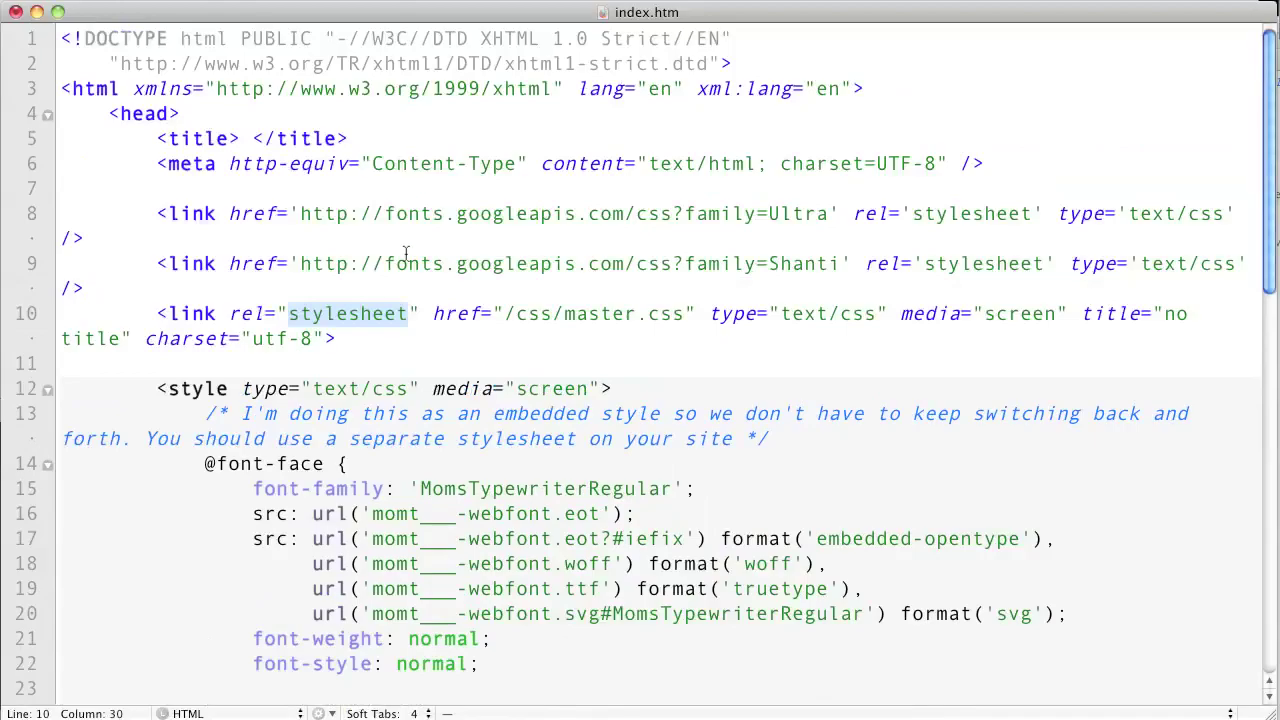
Point the link's href to css/stylesheet.css, remove title and charset, and close it with />.
left_click(602, 320)
left_click_drag(565, 315, 634, 318)
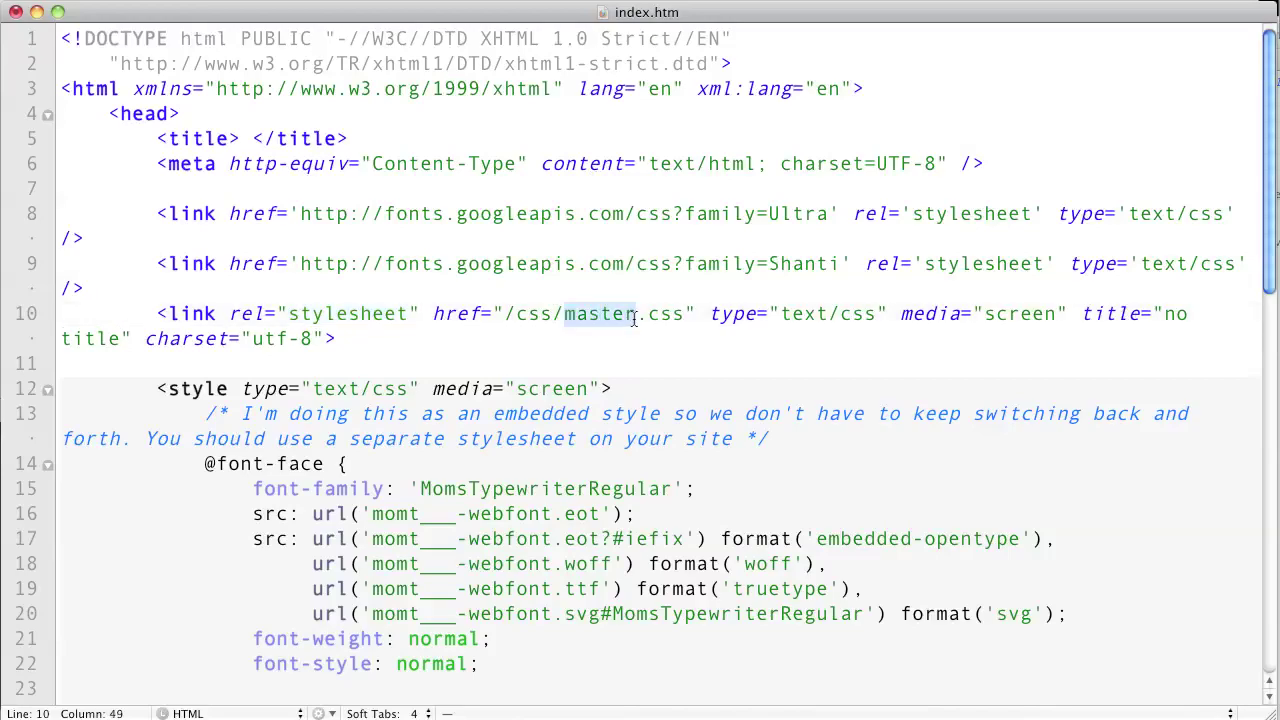
type("styl")
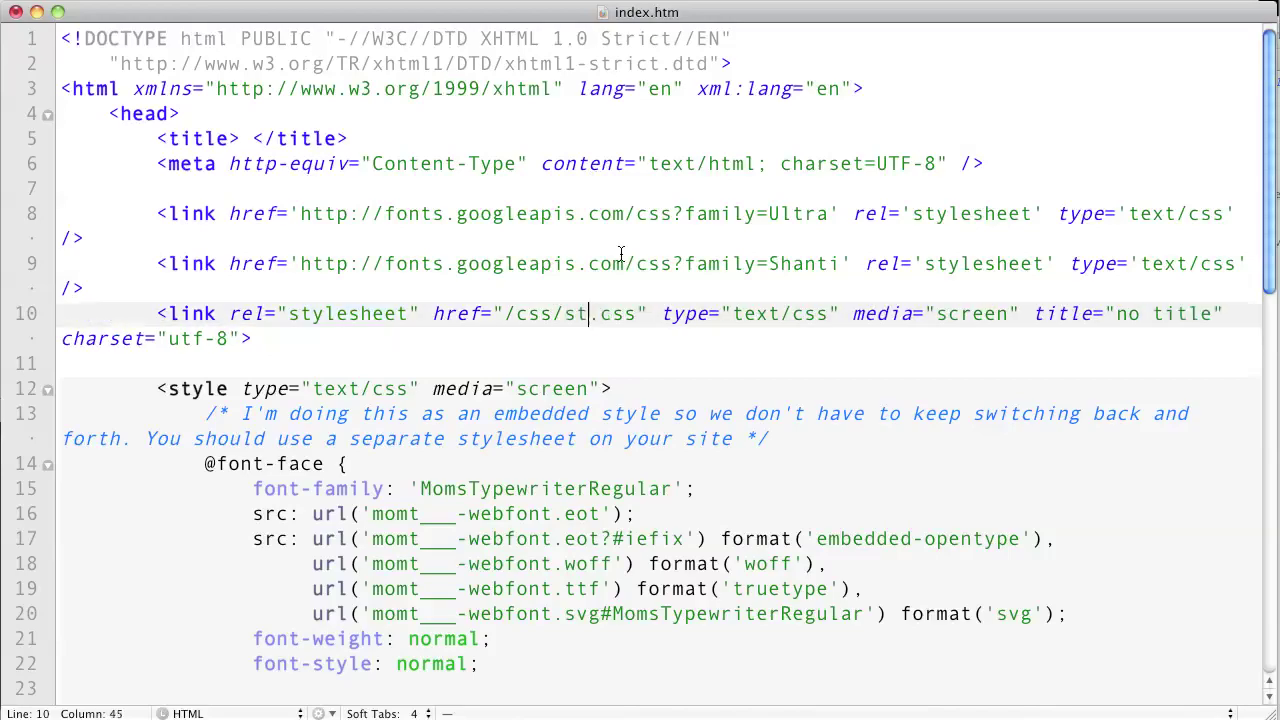
type("eshee")
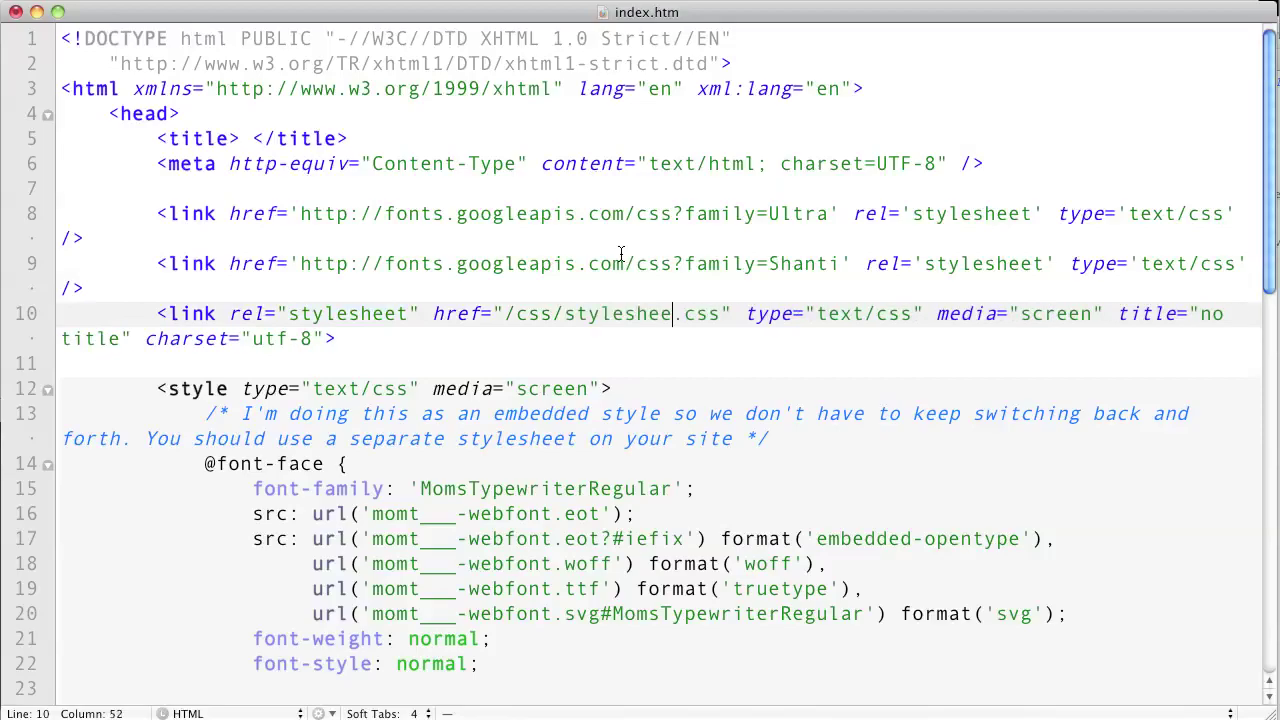
type("t")
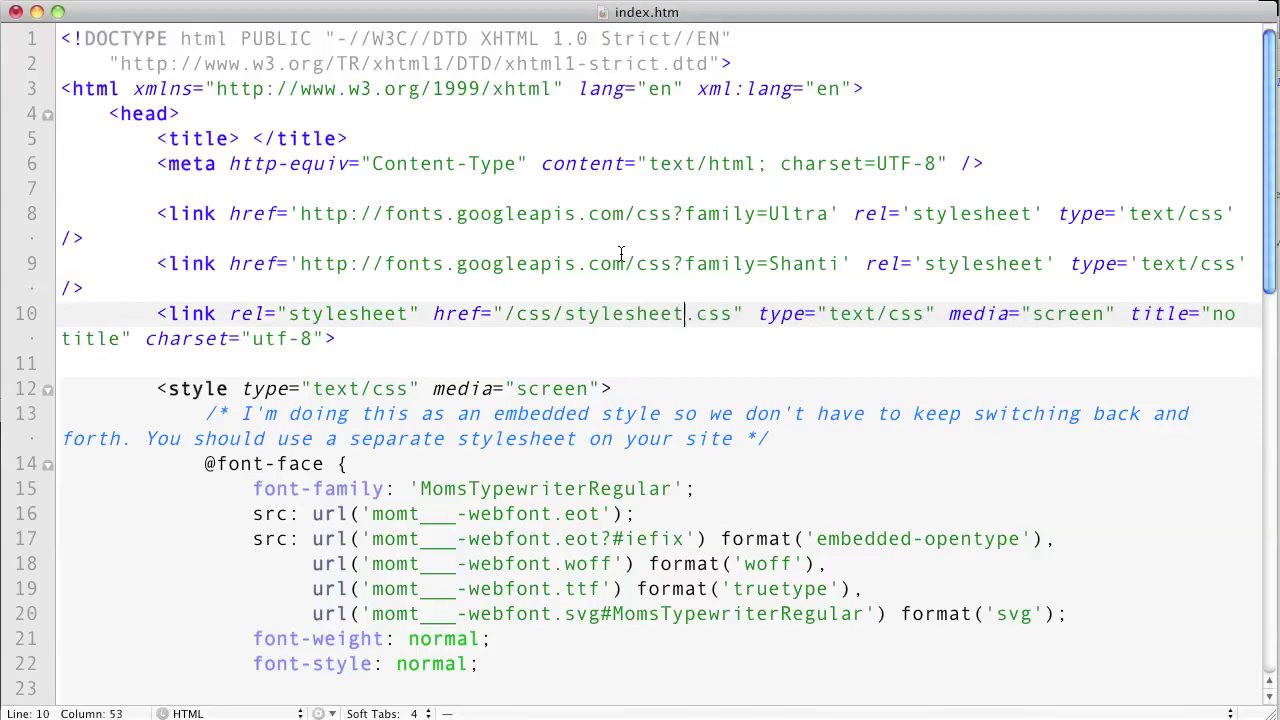
left_click(520, 312)
key("BackSpace")
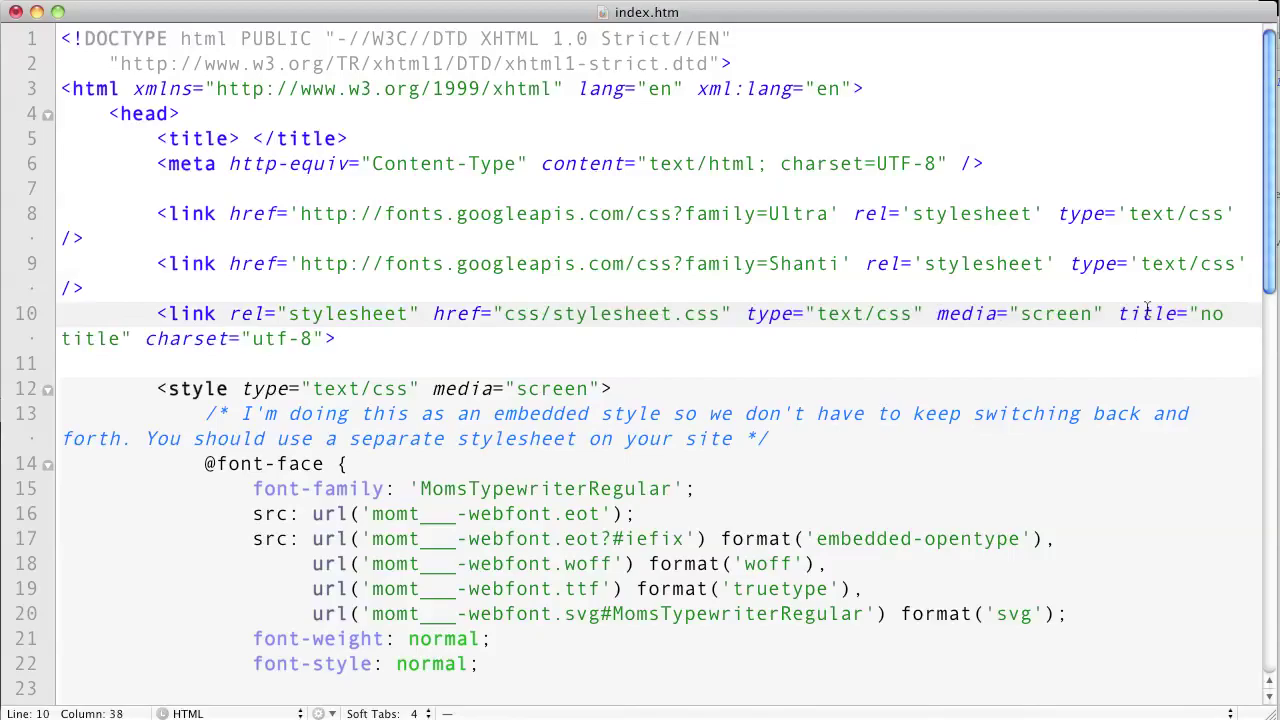
left_click_drag(1117, 314, 327, 338)
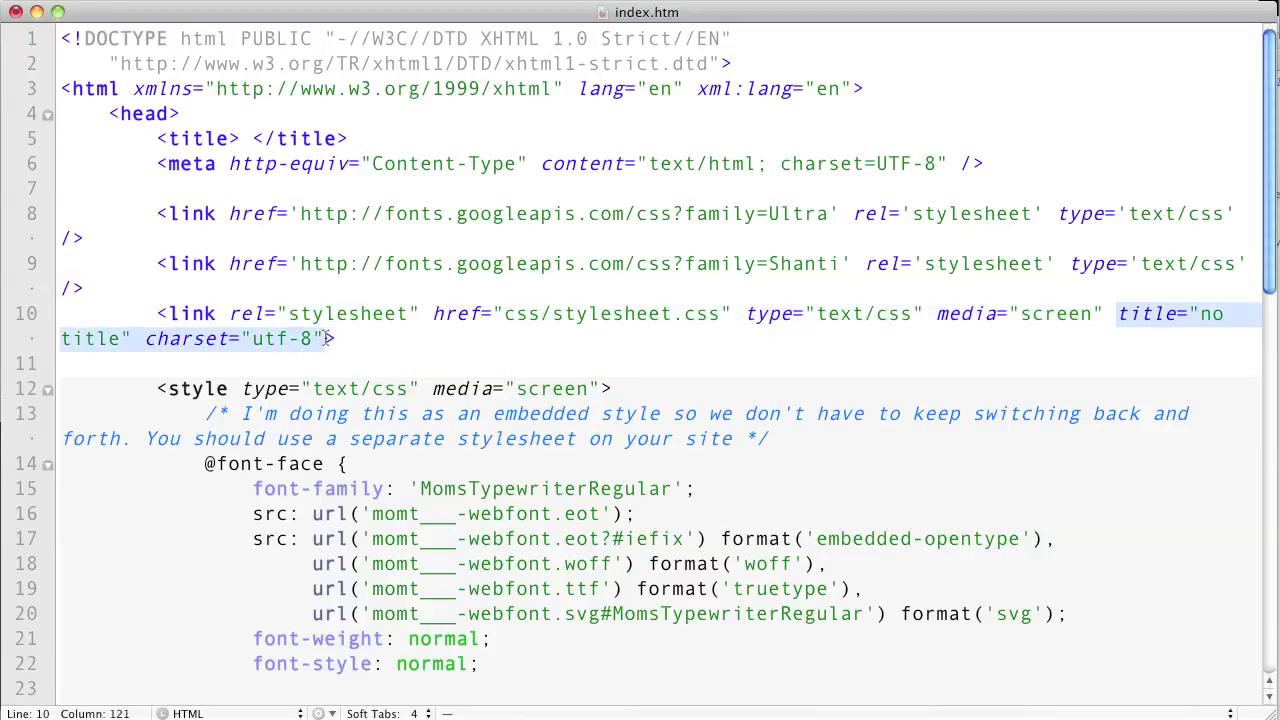
key("BackSpace")
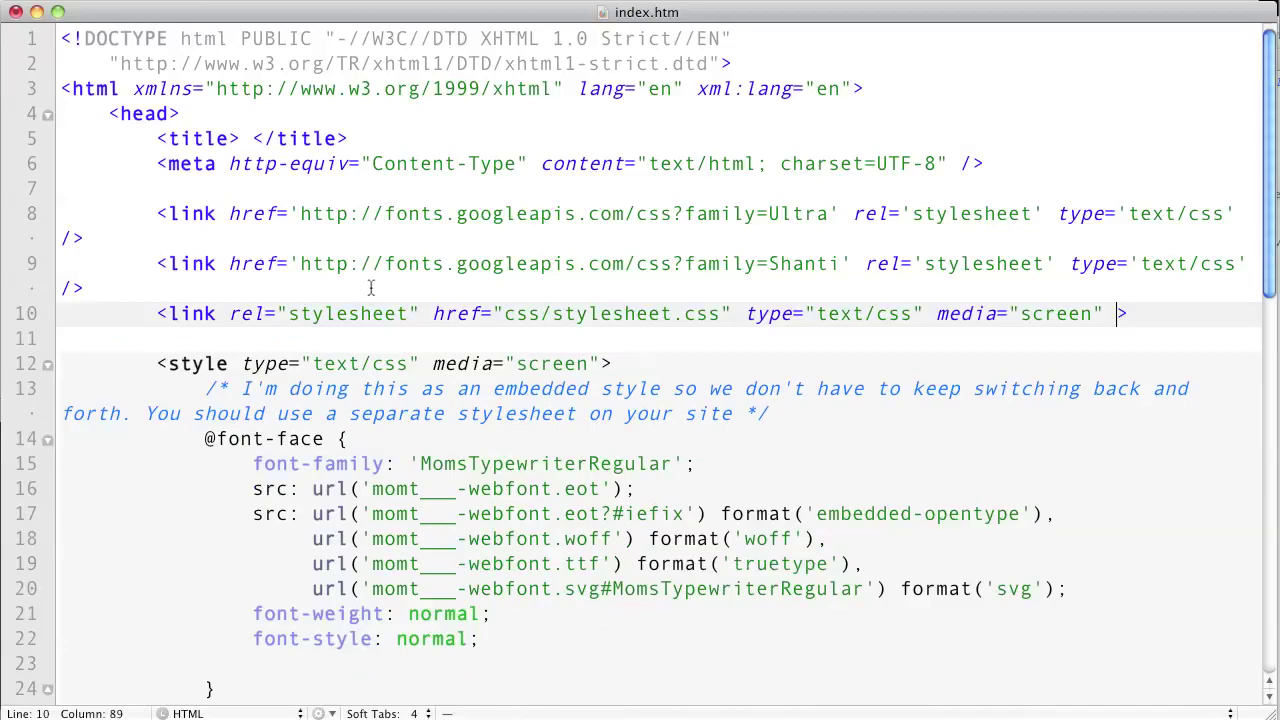
type("/")
key("super+grave")
Copy the font-family: 'GeosansLightRegular' declaration from line 6 of the Geosans stylesheet.
left_click_drag(821, 162, 1138, 162)
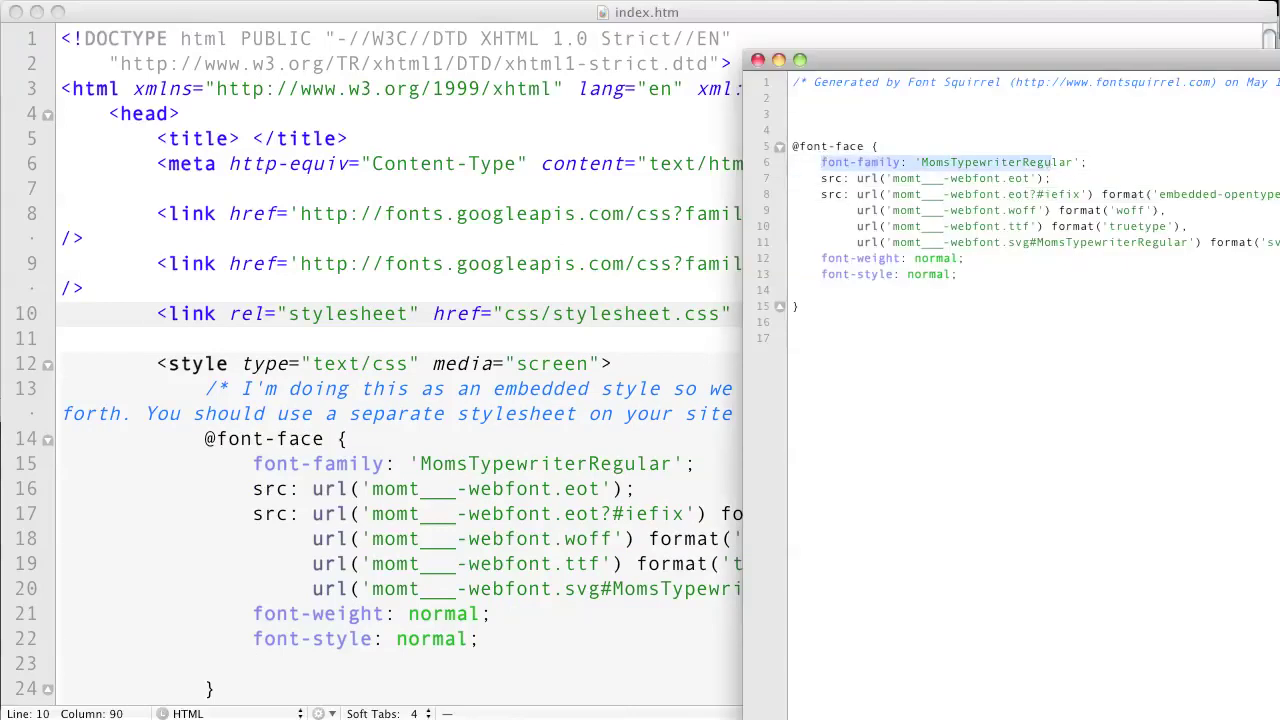
left_click_drag(1000, 60, 1158, 558)
key("super+grave")
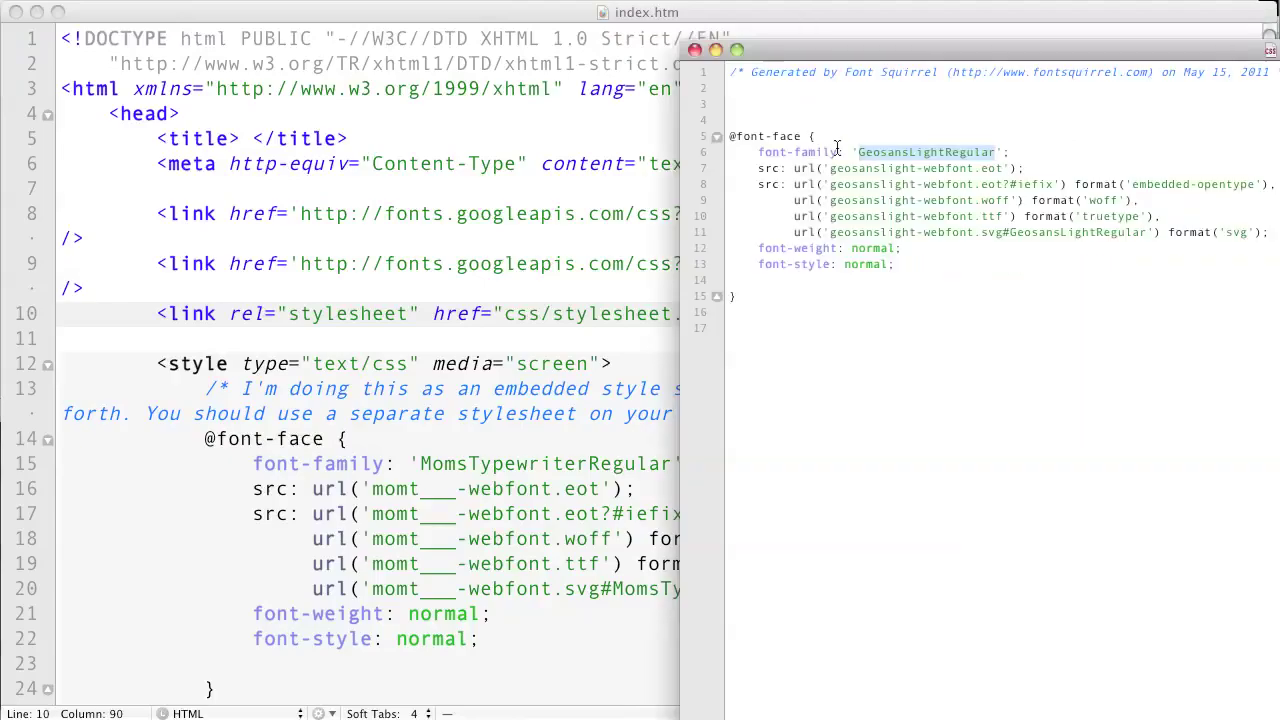
left_click_drag(757, 152, 1016, 147)
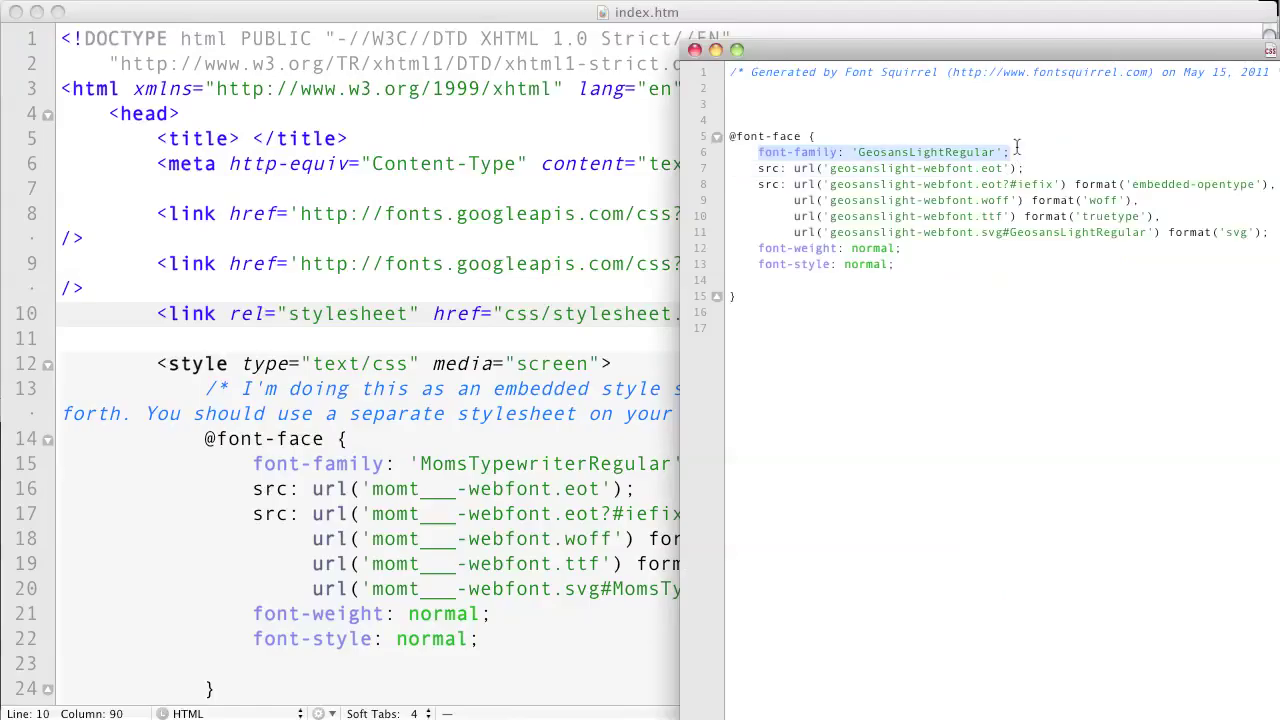
key("super+grave")
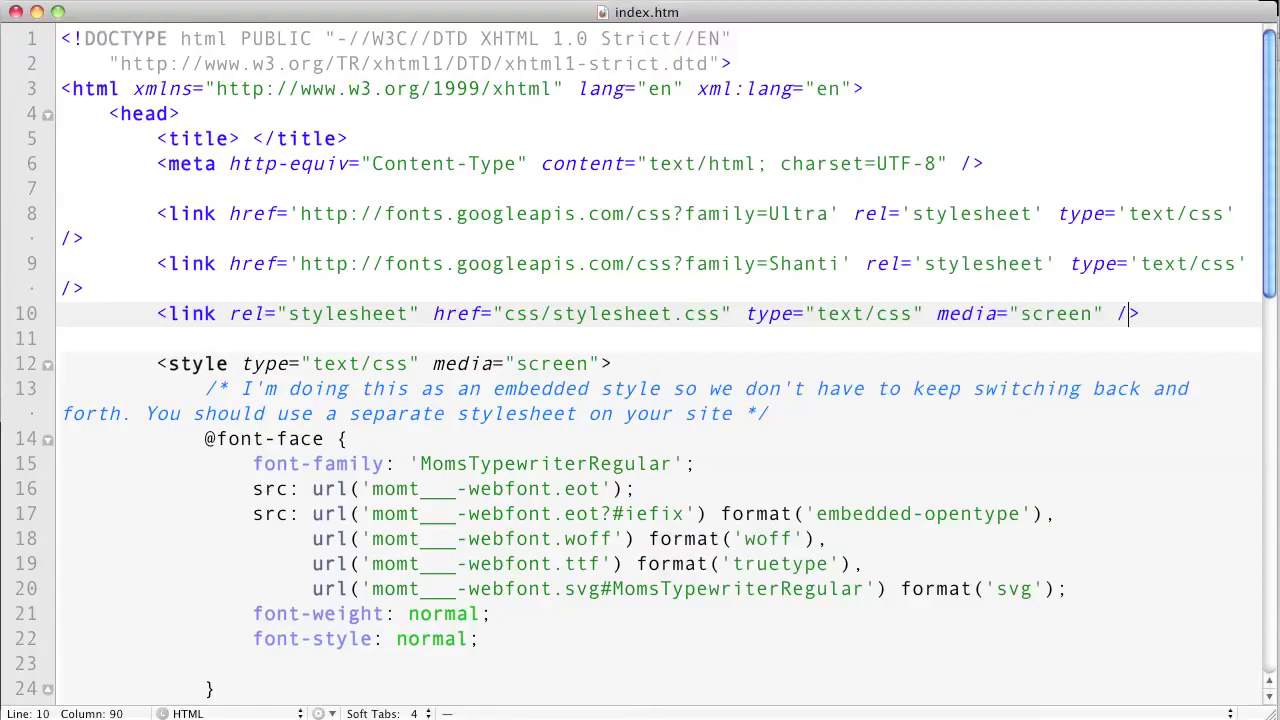
key("super+grave")
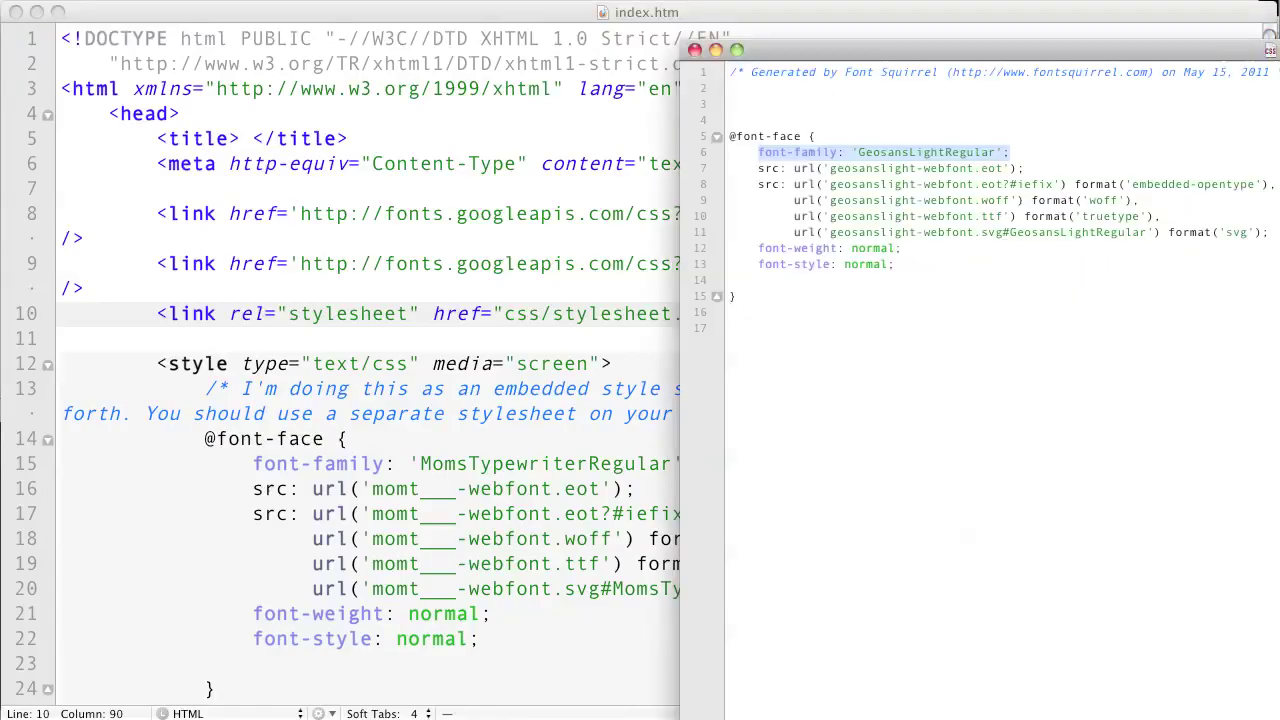
left_click(948, 309)
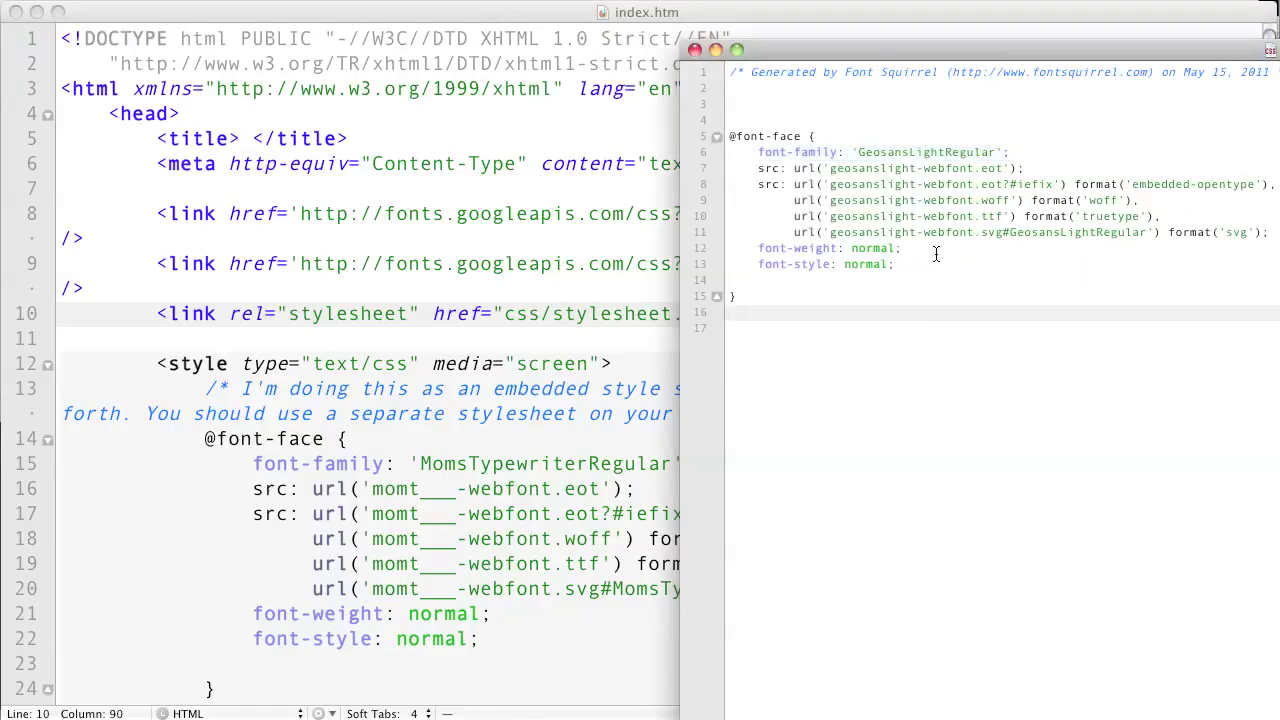
key("Return")
key("Return")
type("#downloa")
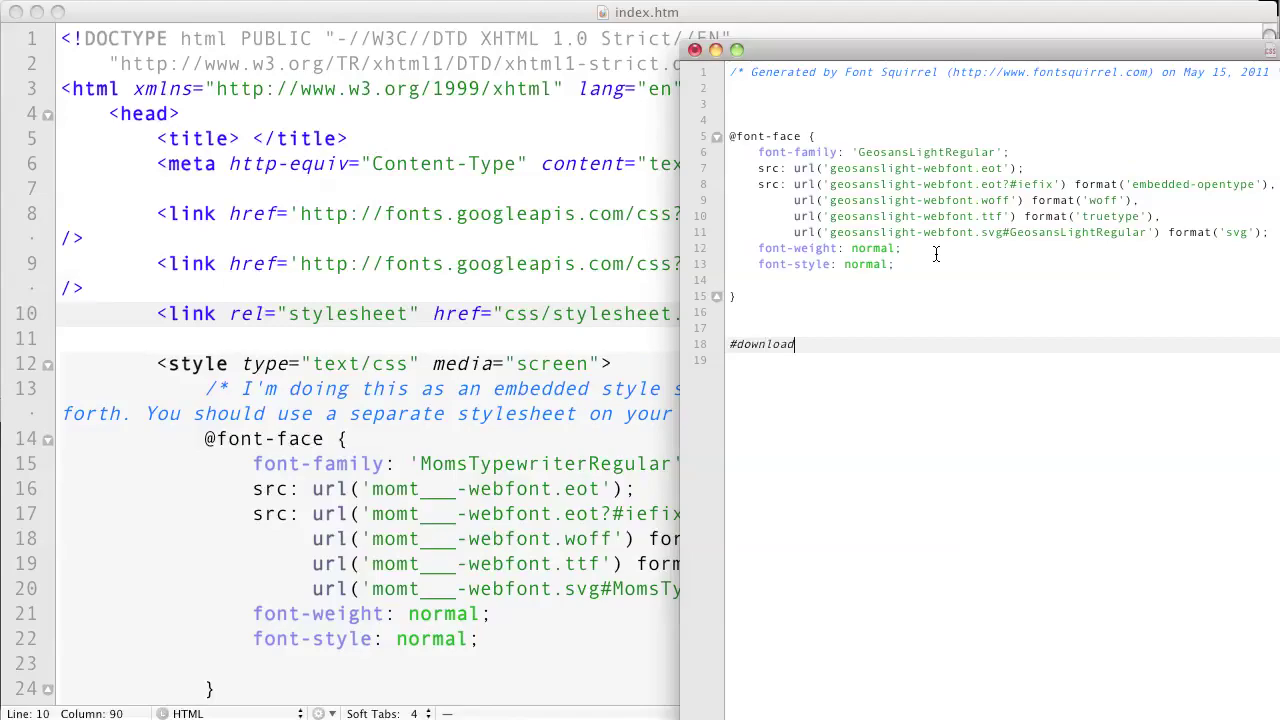
type("d")
key("super+plus")
key("super+plus")
key("super+plus")
key("super+plus")
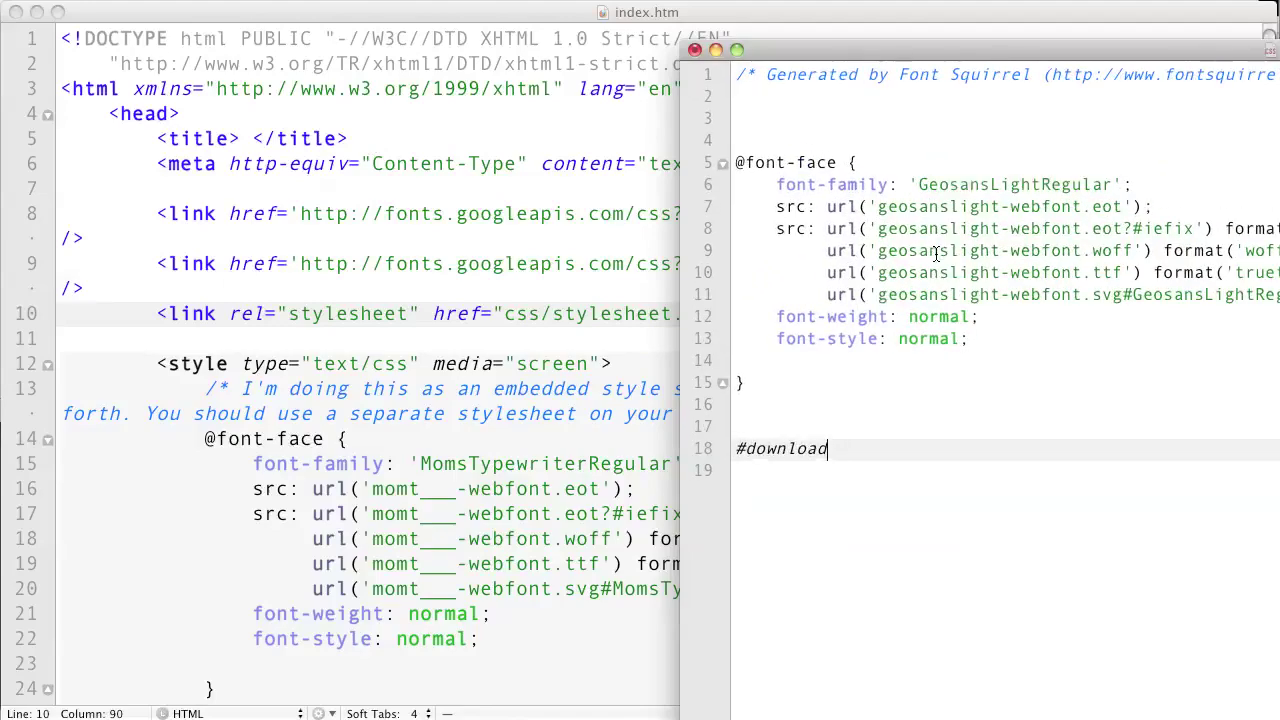
type("p{")
key("Return")
type("font-family: 'GeosansLightRegular';")
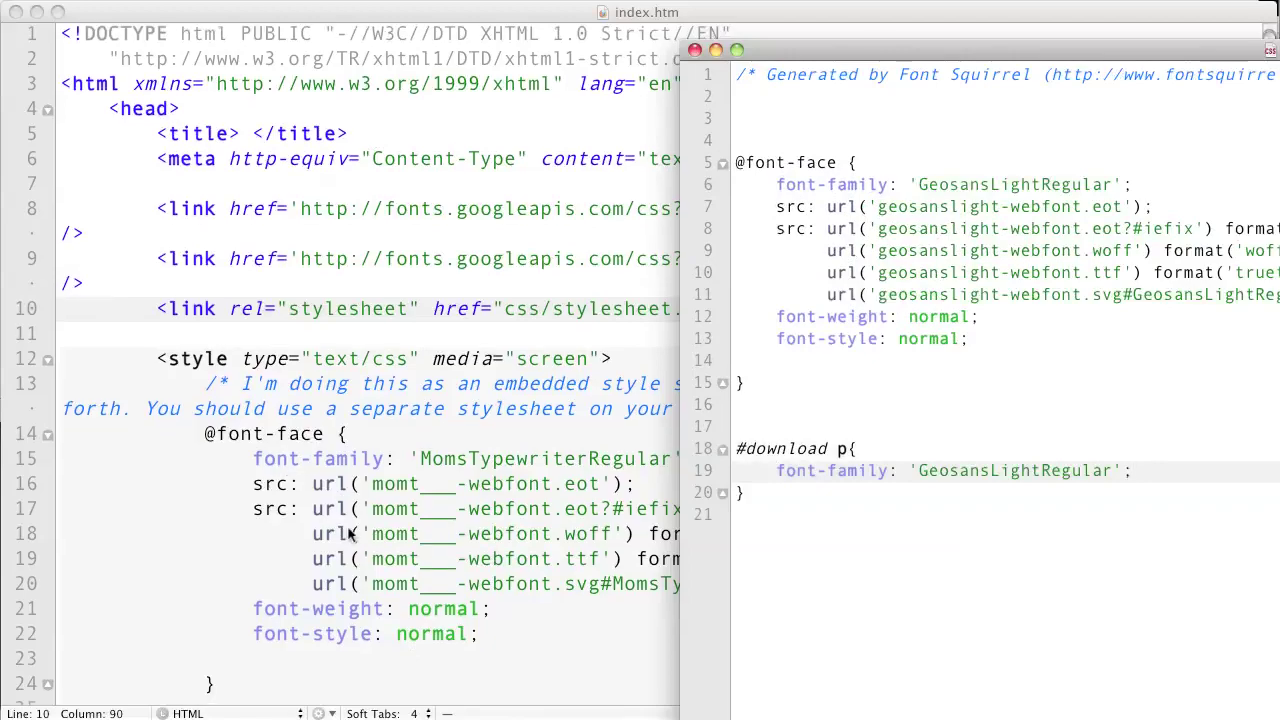
Check the download div markup on line 49 of index.htm.
scroll(358, 478, "down", 4)
scroll(365, 422, "down", 8)
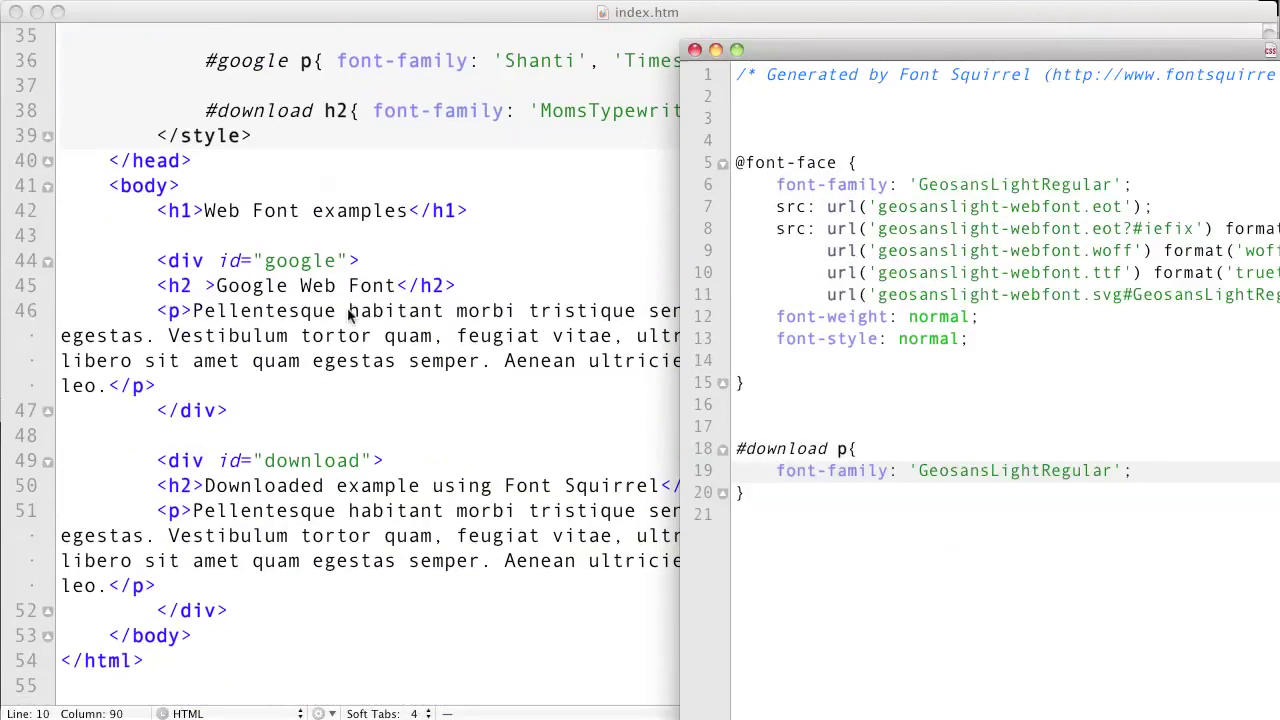
left_click(155, 512)
left_click_drag(157, 460, 388, 462)
key("super+grave")
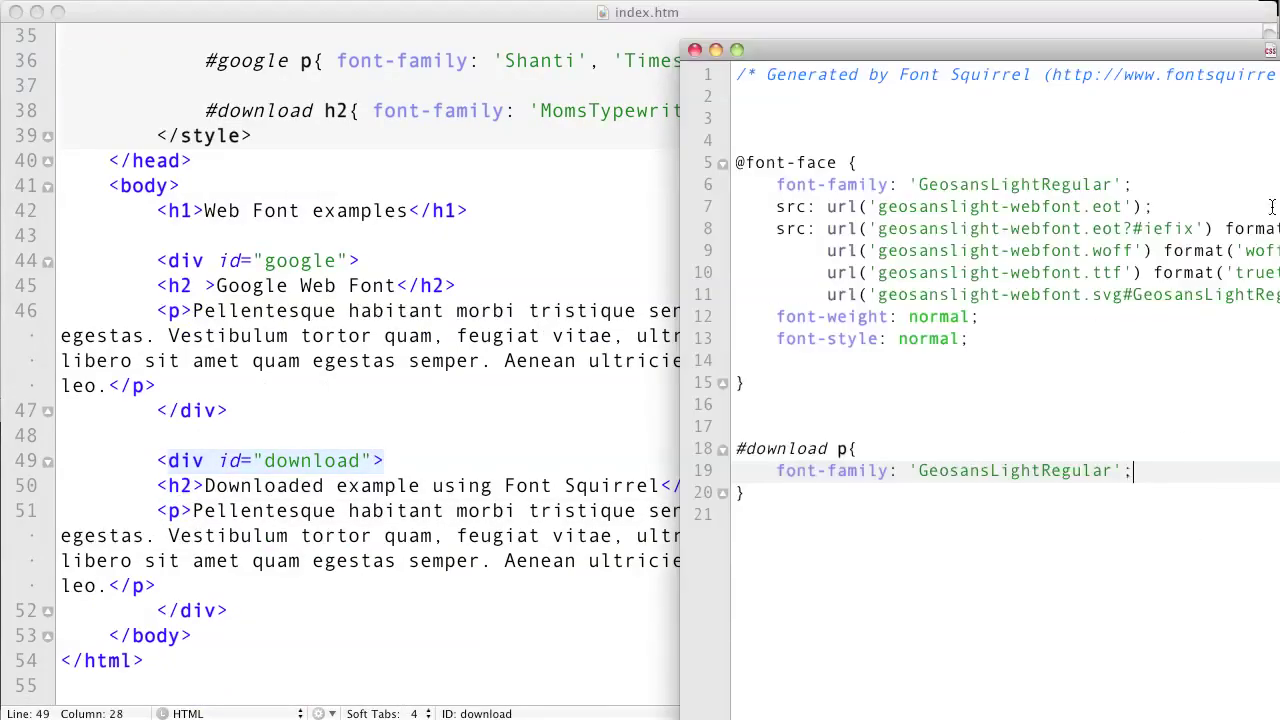
Reload the Web Font examples tab in Chrome and highlight the Font Squirrel paragraph, now in GeosansLight.
key("super+Tab")
key("super+Tab")
key("super+Tab")
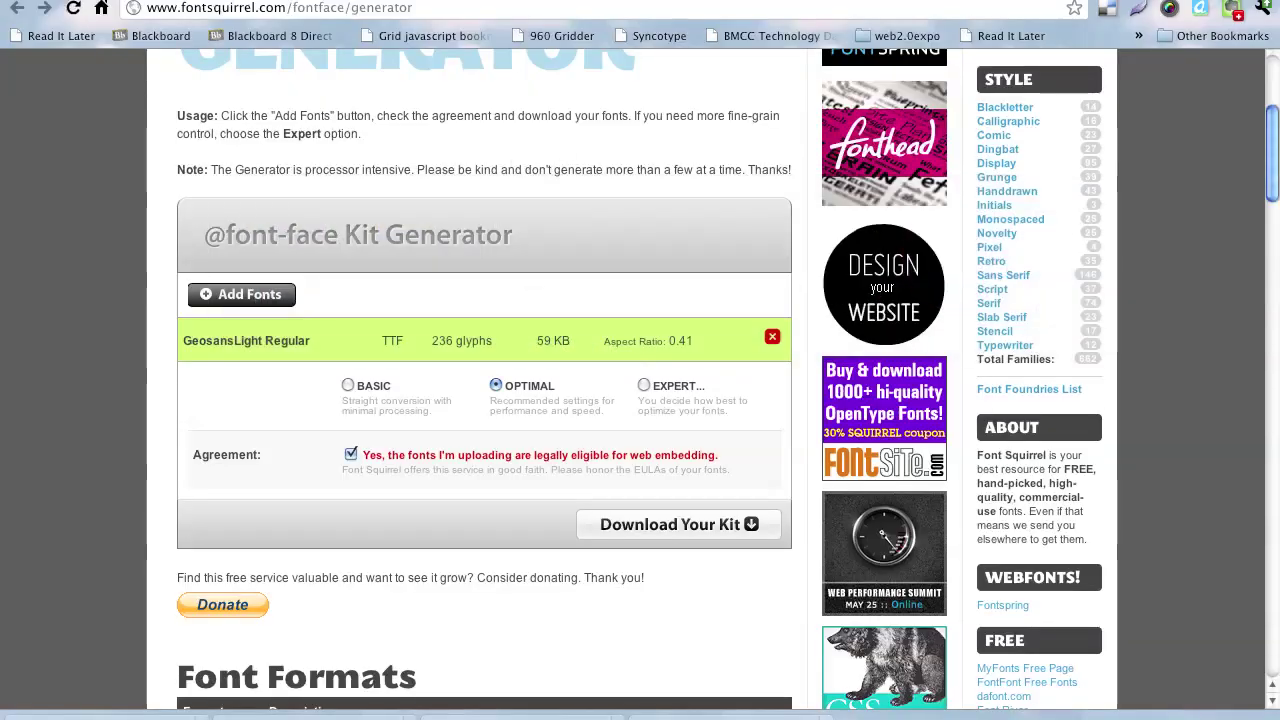
key("ctrl+Tab")
key("super+r")
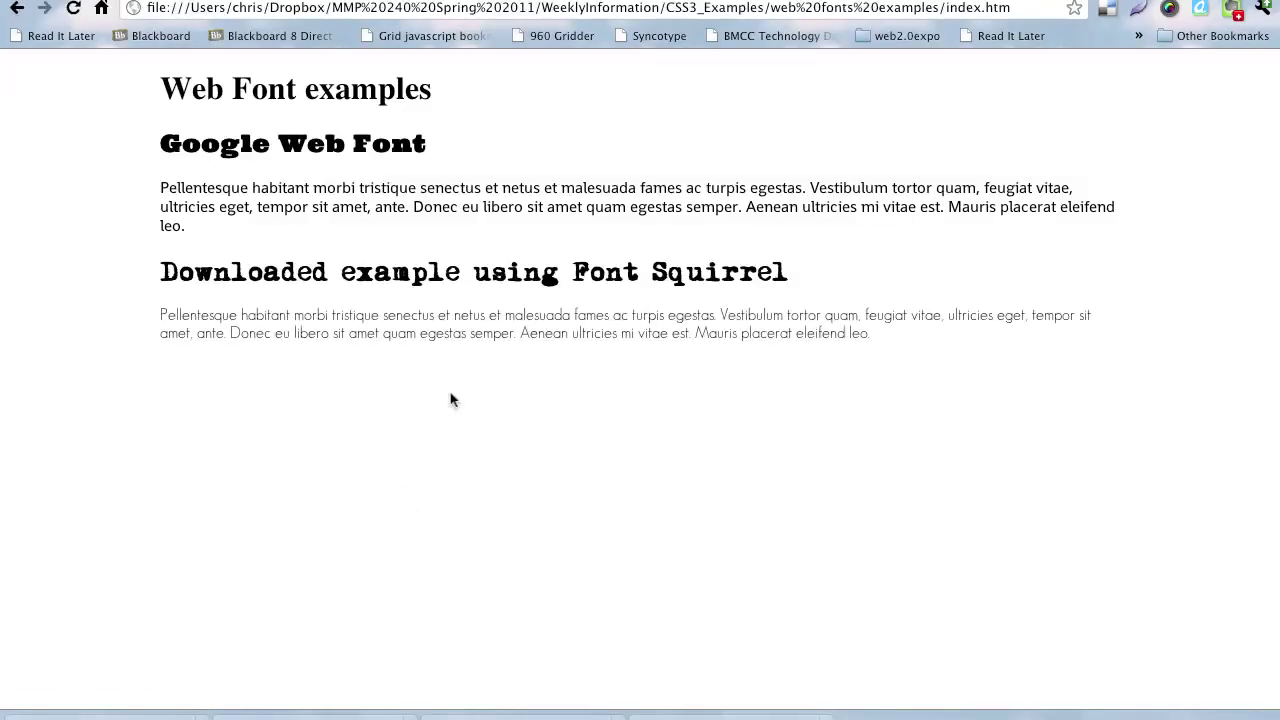
left_click_drag(890, 336, 132, 337)
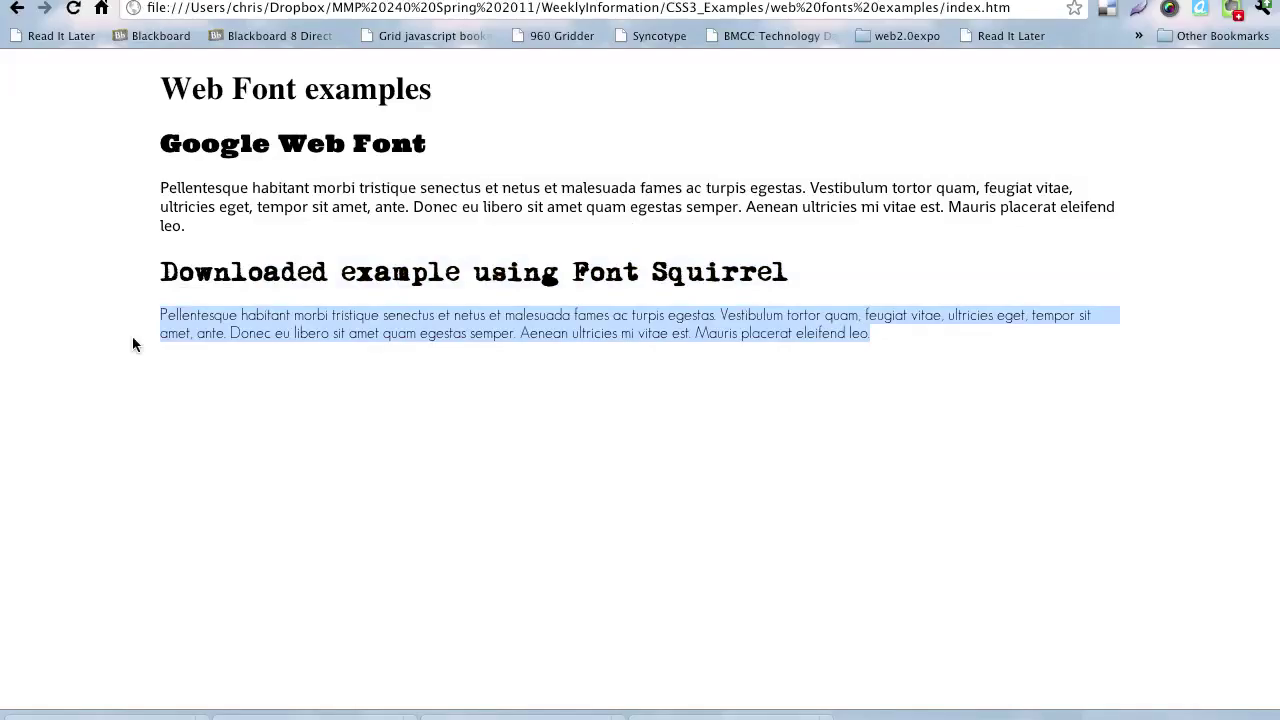